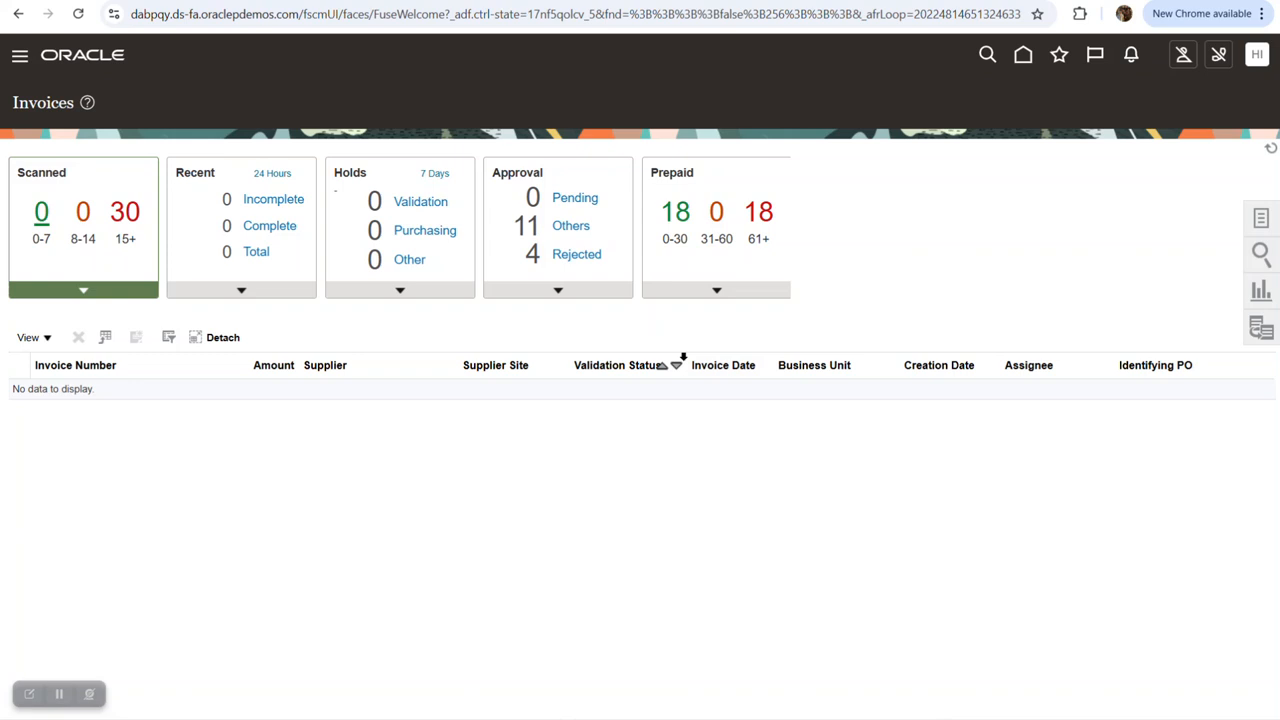
Look over the invoice, accounting and period tasks offered for the Invoices work area.
left_click(1262, 224)
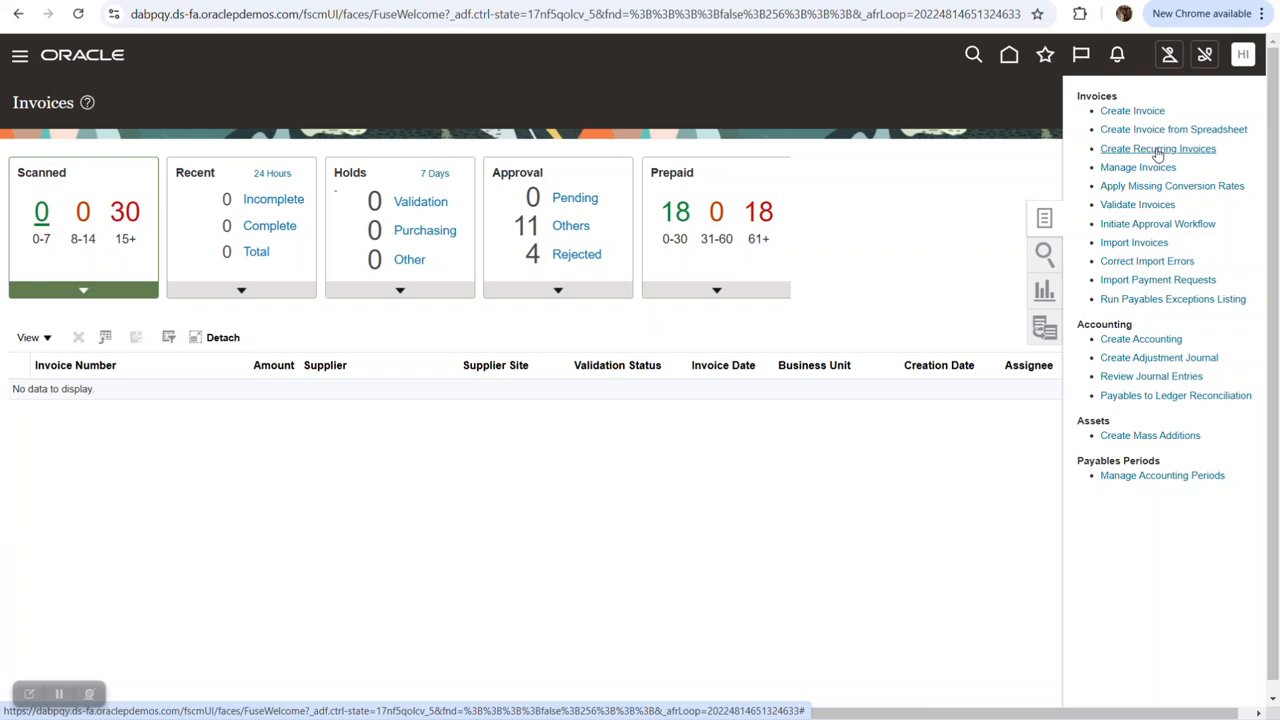
left_click(918, 200)
Request the ADF Desktop Integrator installer from the Tools group of the navigator and dismiss the file download.
left_click(20, 60)
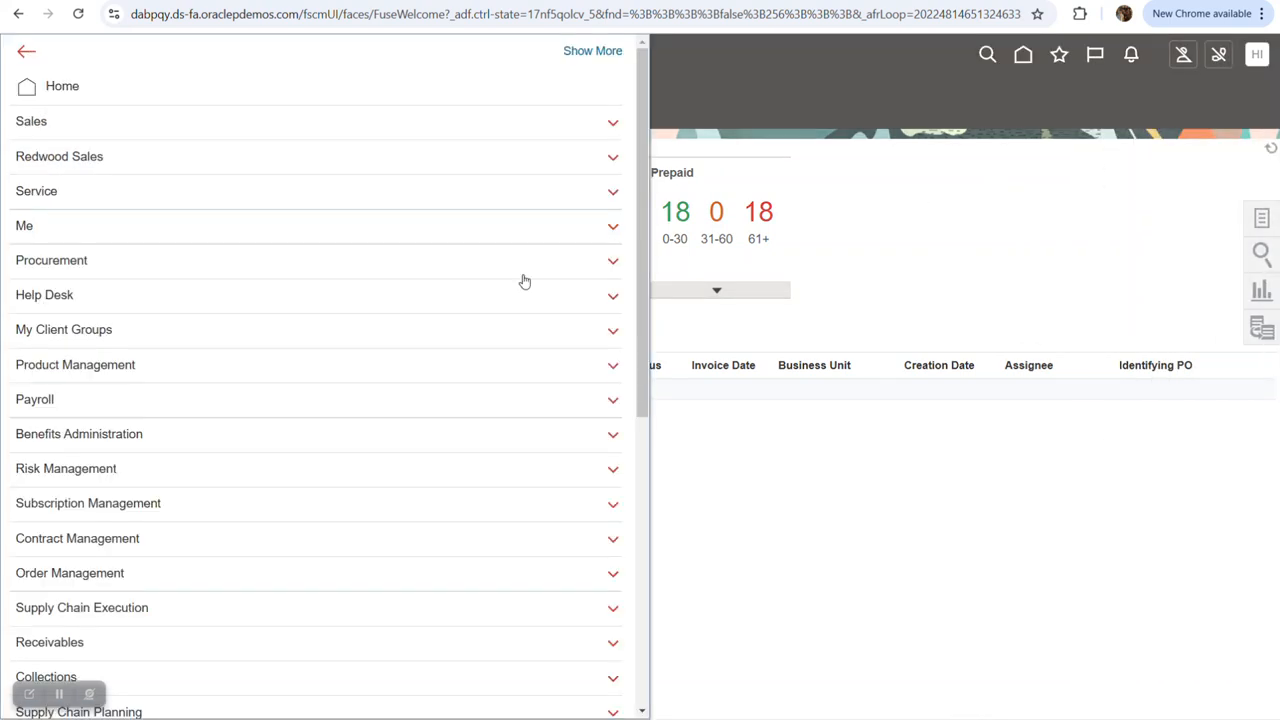
scroll(520, 320, "down", 3)
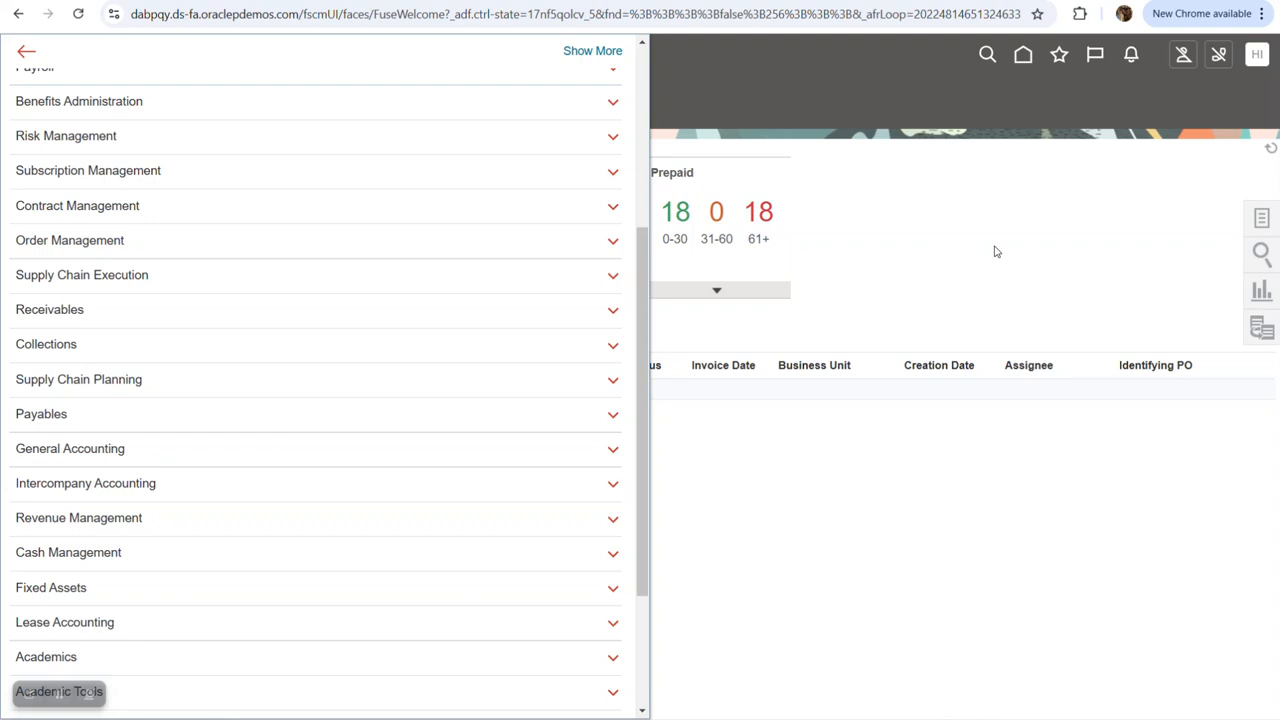
scroll(485, 262, "down", 2)
left_click(35, 600)
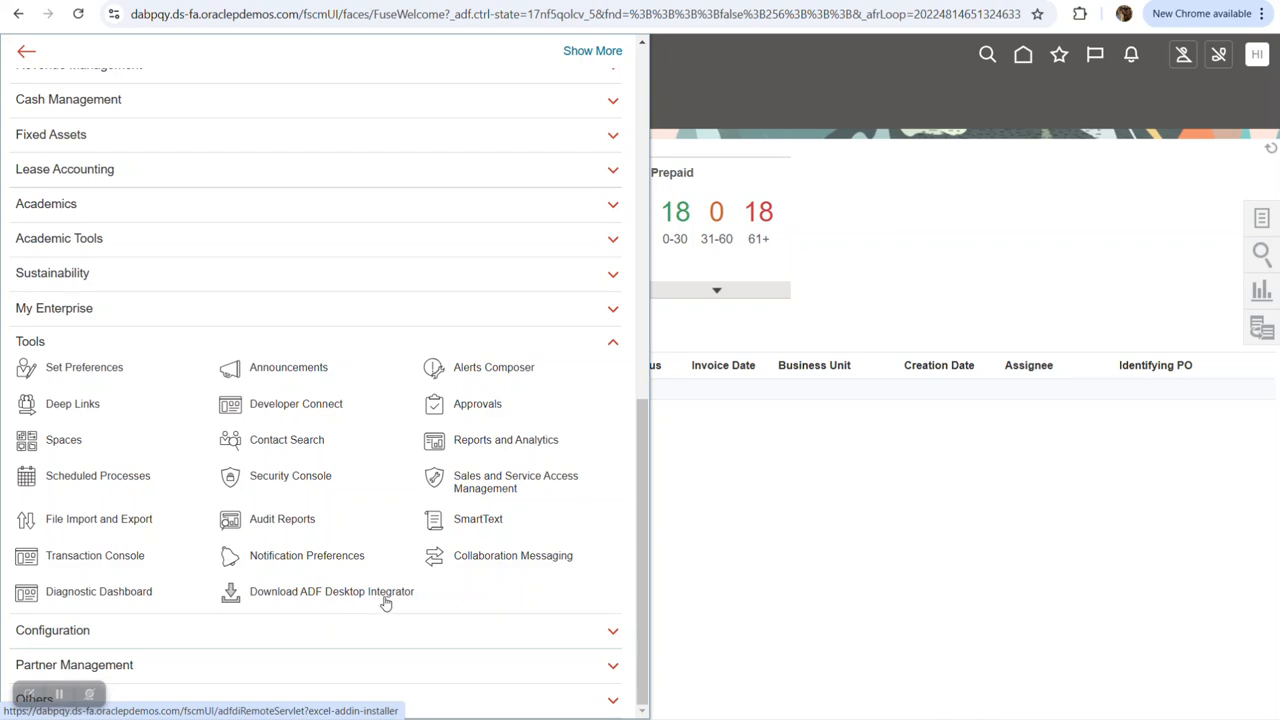
left_click(344, 594)
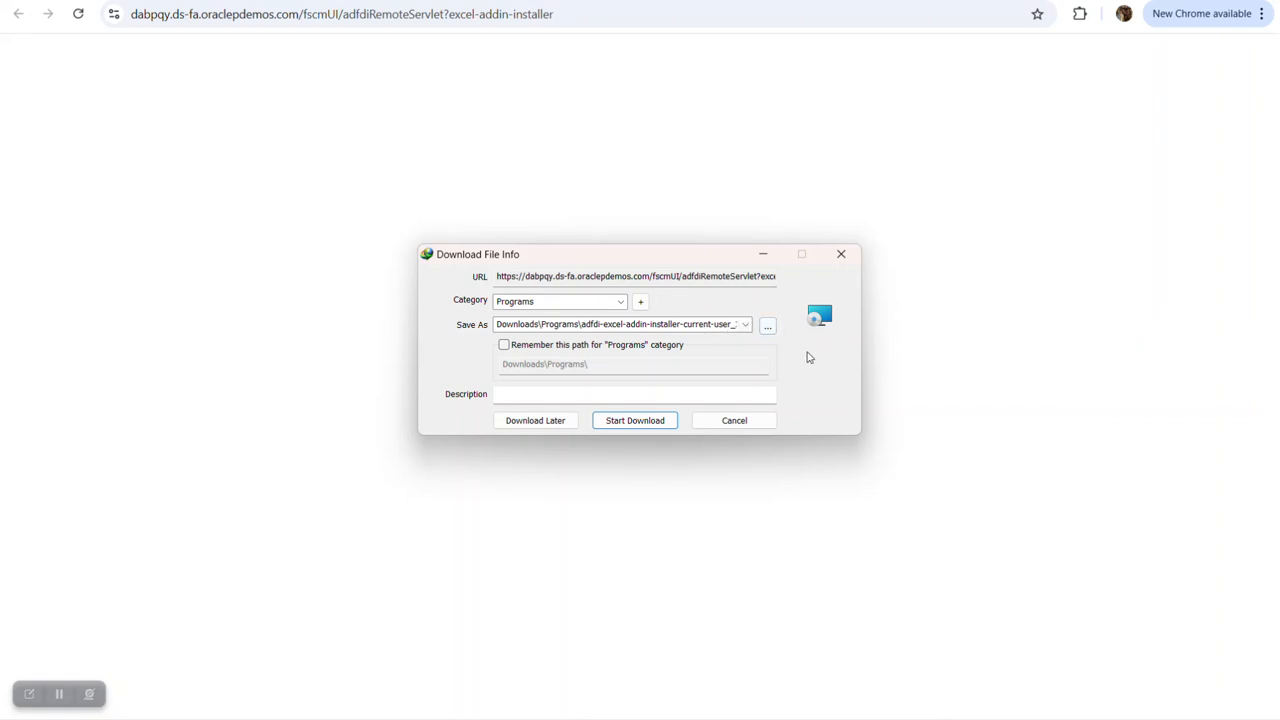
left_click(840, 256)
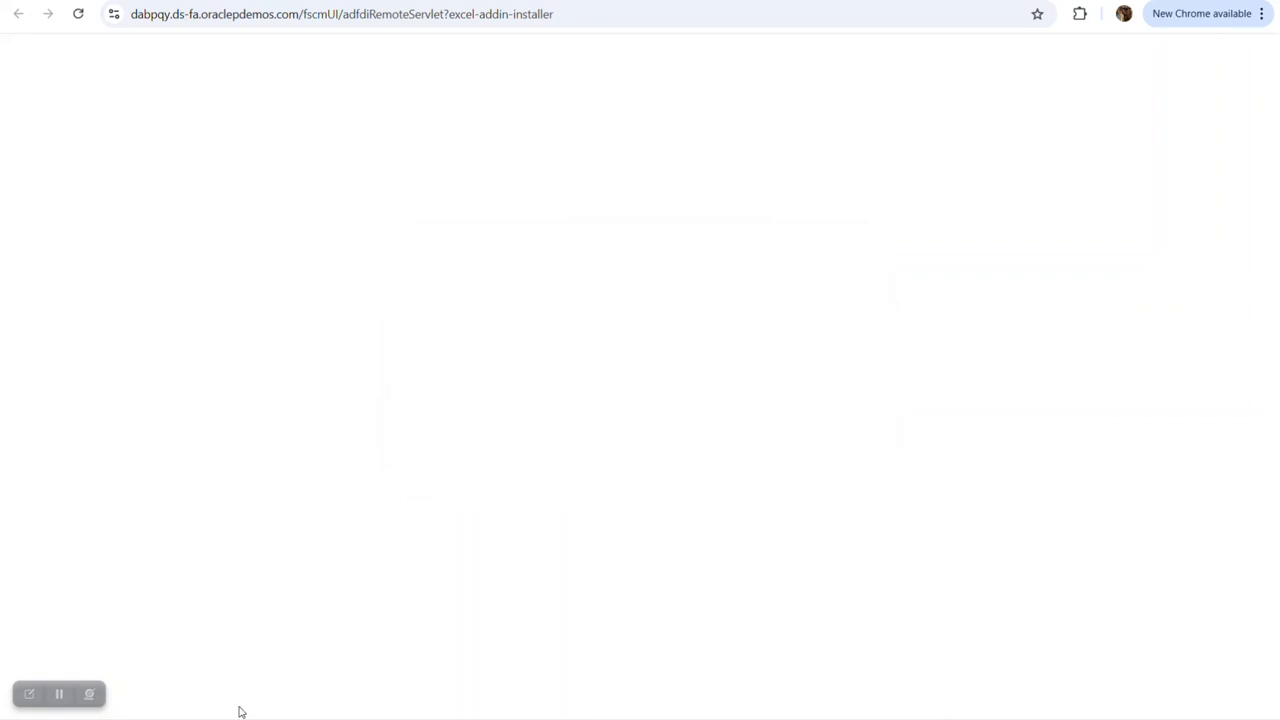
Switch to Excel and create a blank workbook.
key("super")
type("excel")
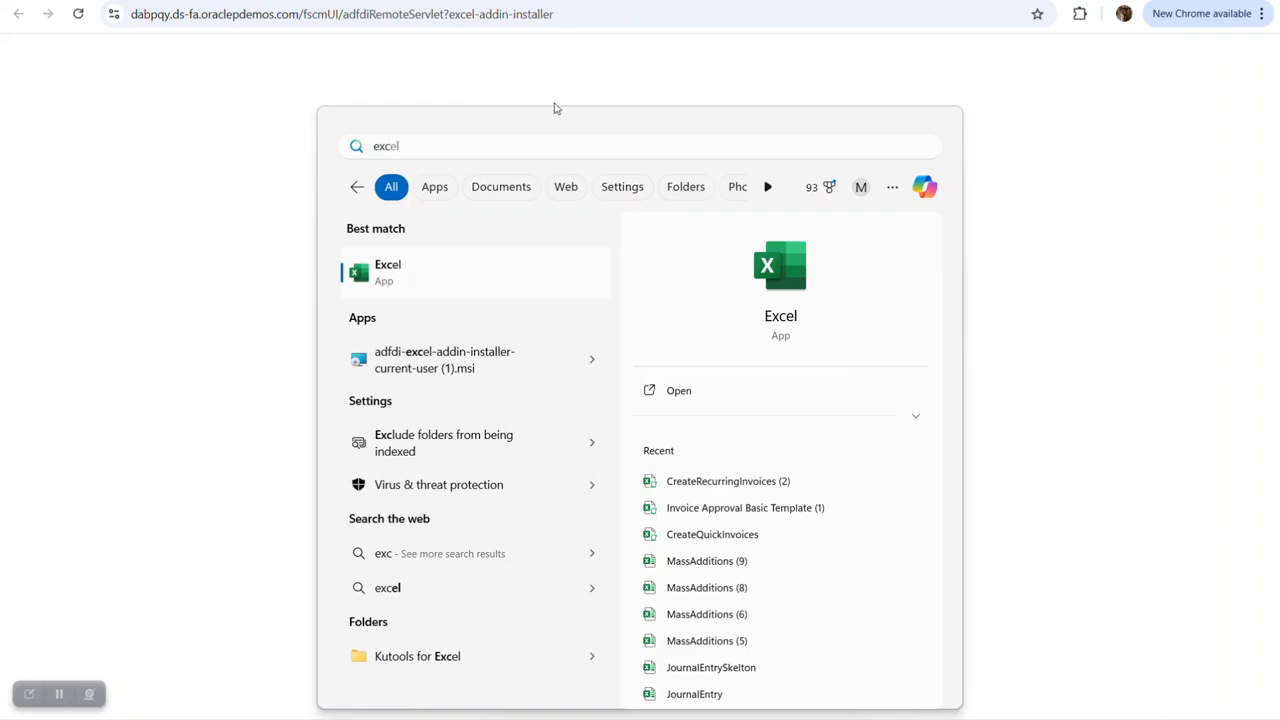
left_click(560, 106)
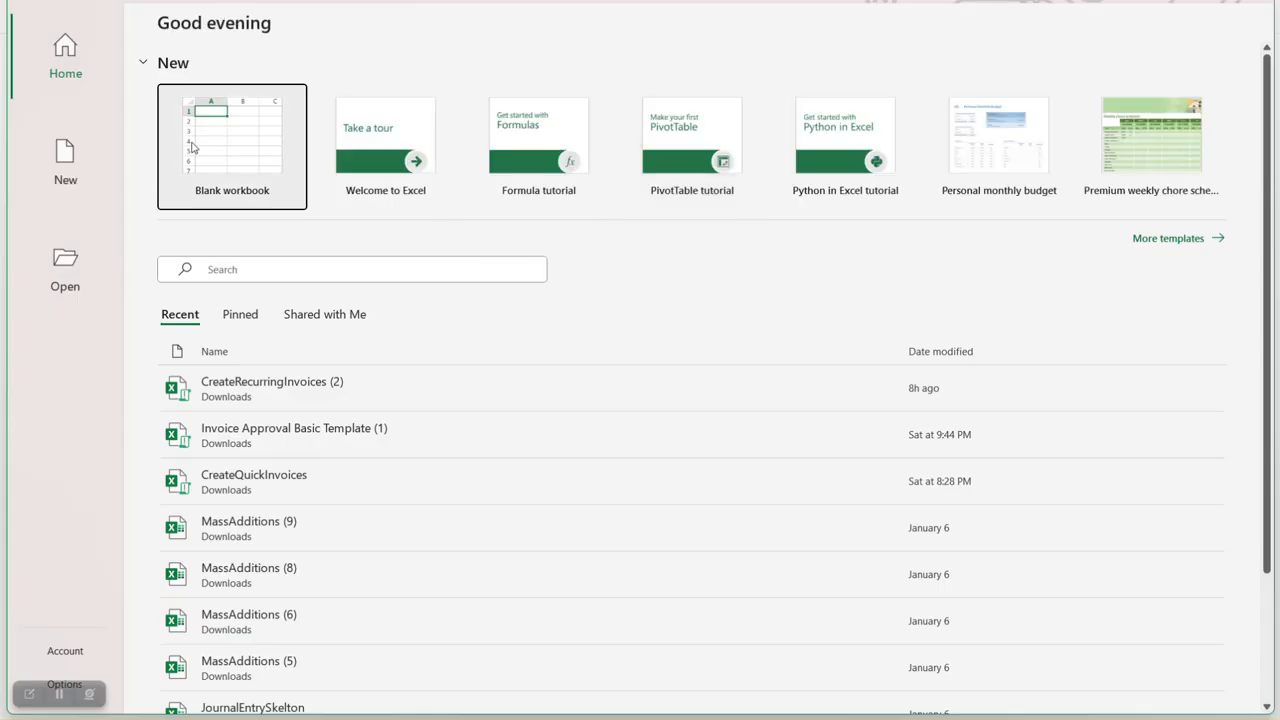
left_click(194, 140)
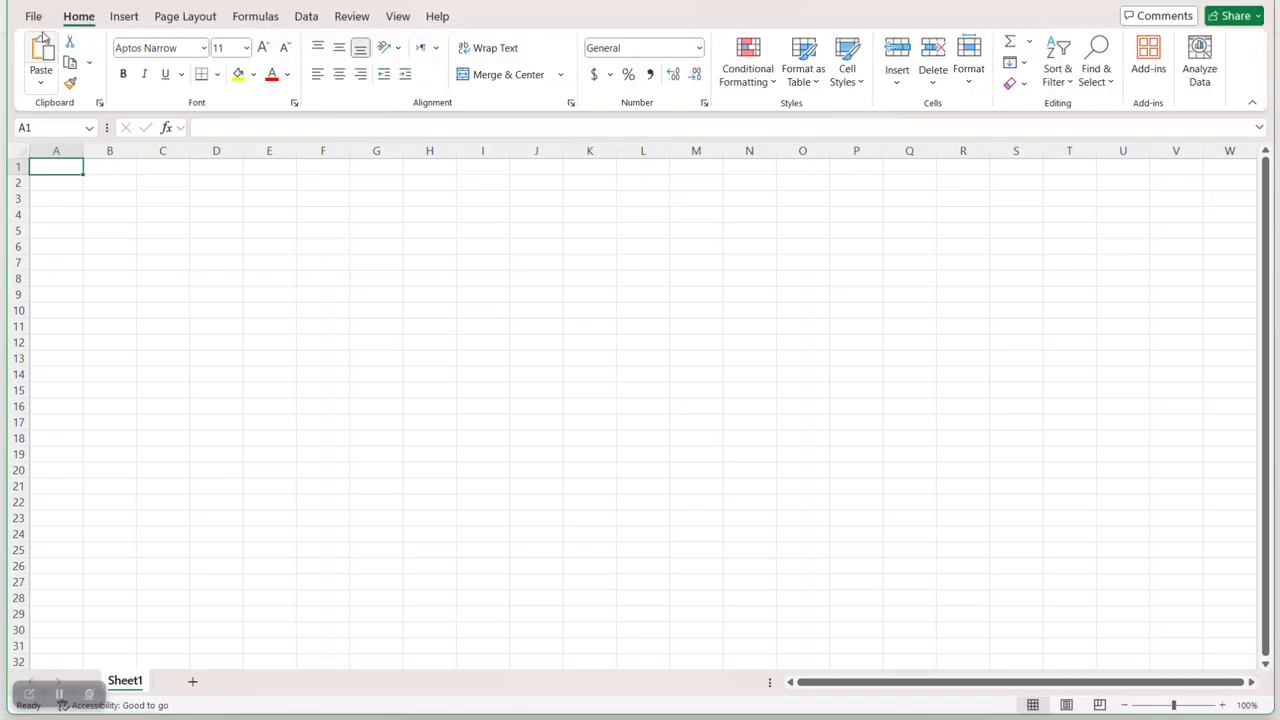
Review Excel's Trust Center settings for Protected View, macros and ActiveX, leaving them unchanged.
left_click(30, 15)
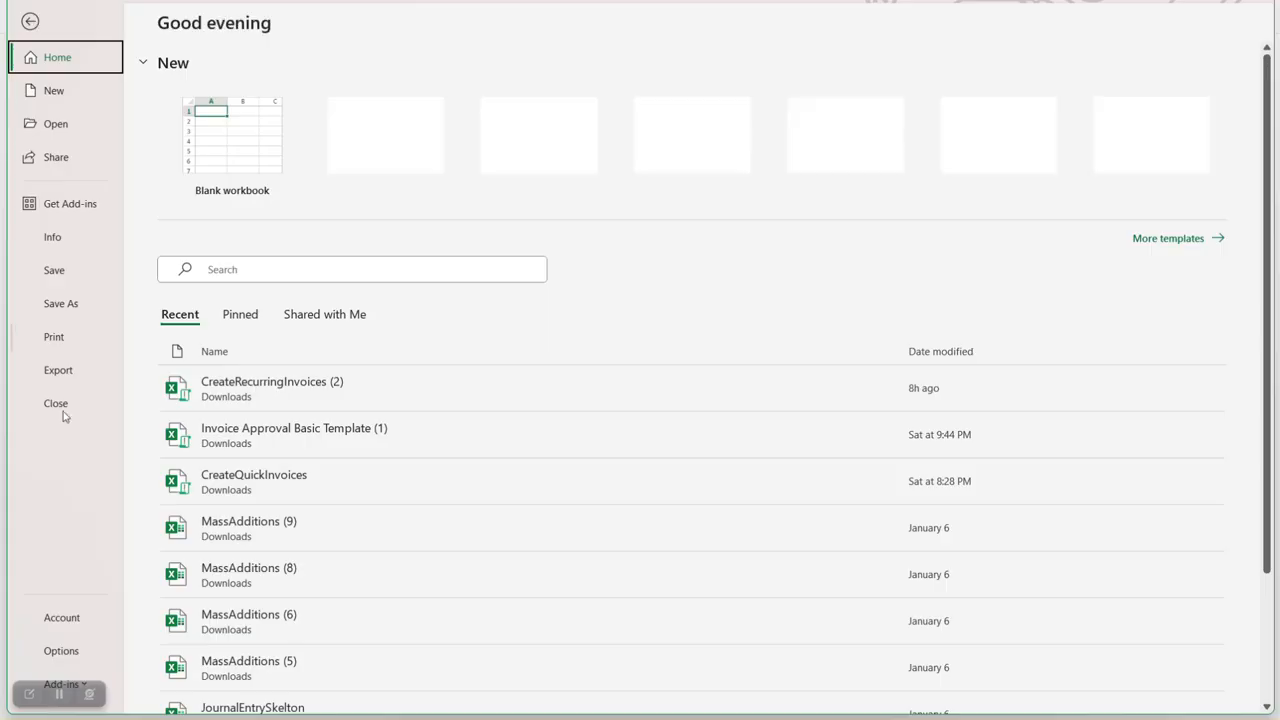
left_click(61, 651)
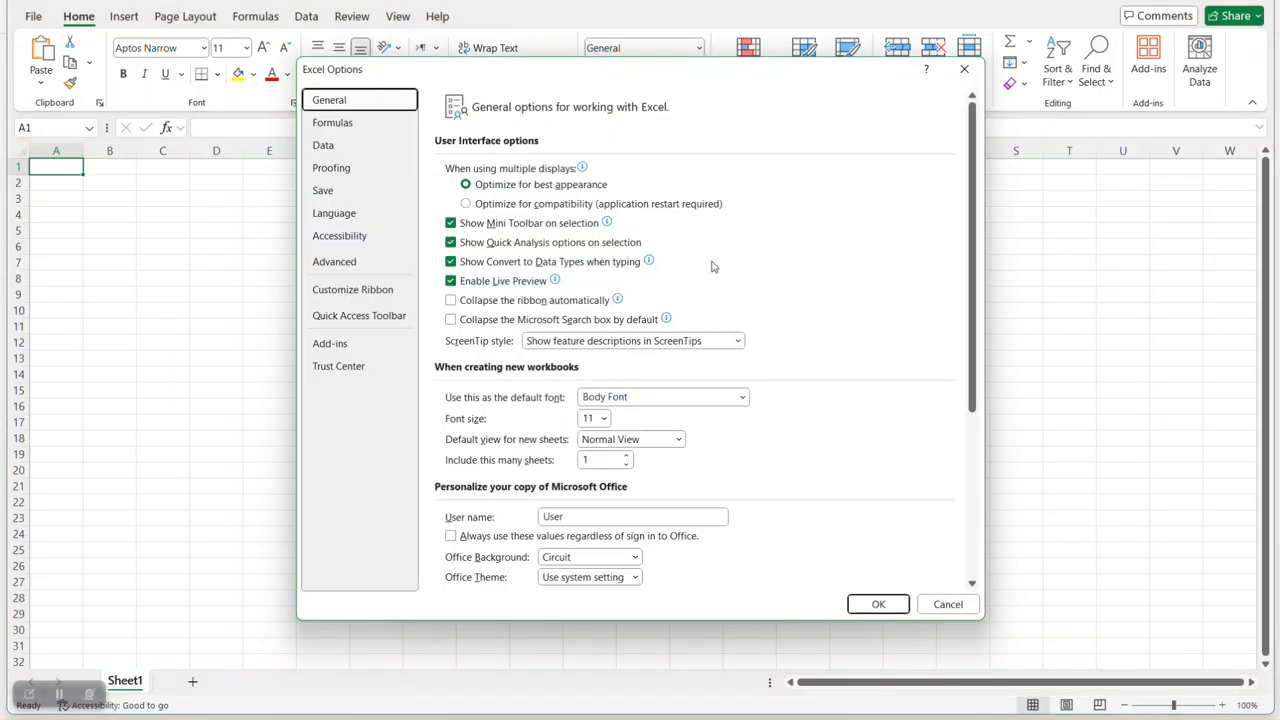
left_click(346, 367)
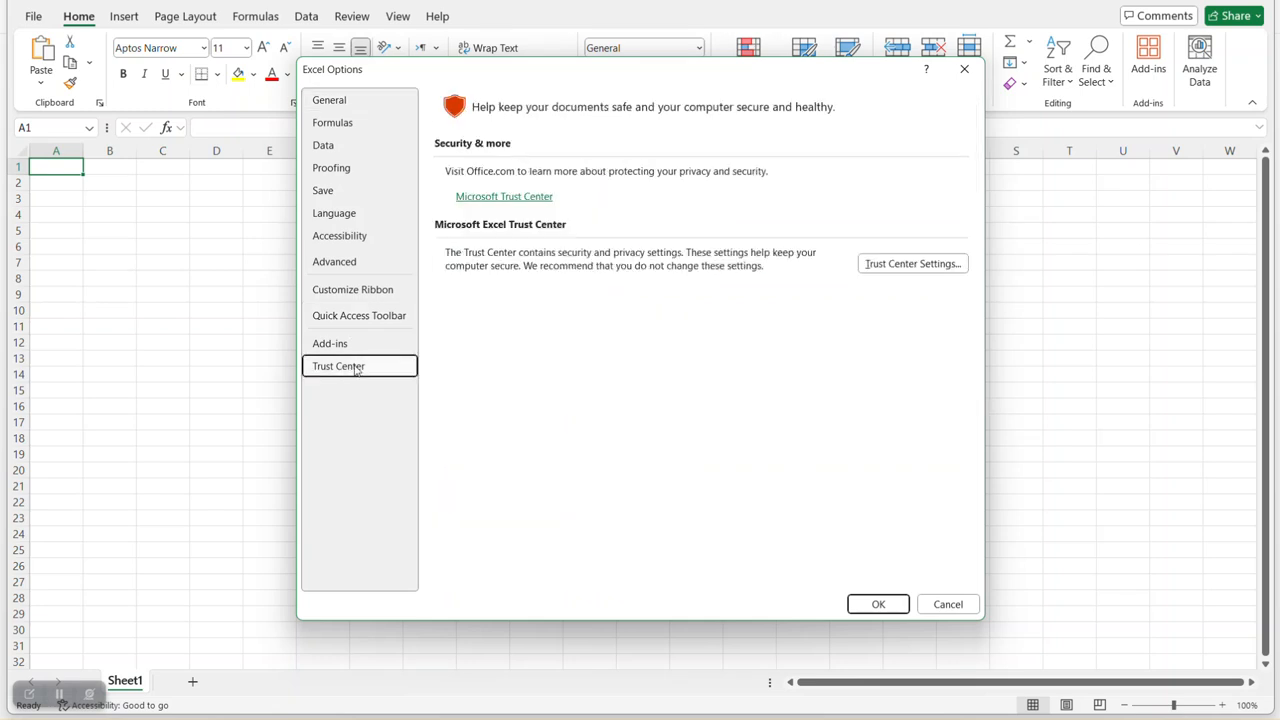
left_click(912, 264)
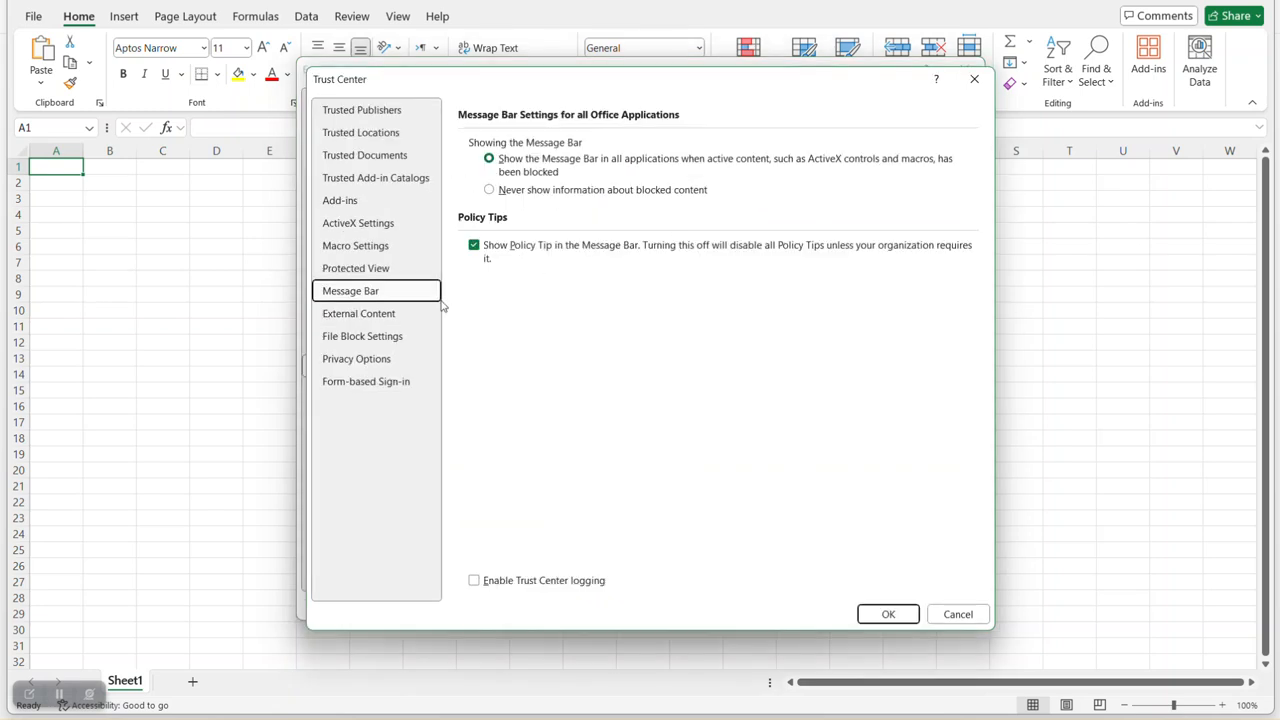
left_click(376, 270)
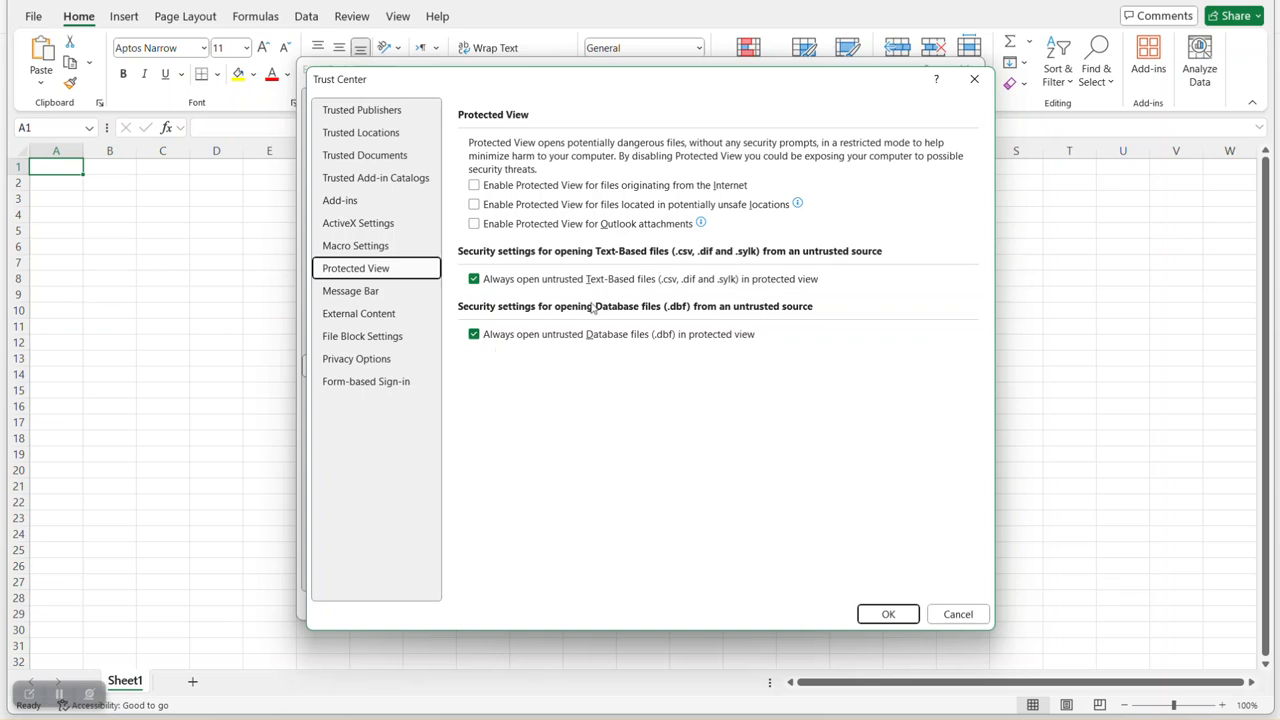
left_click(356, 246)
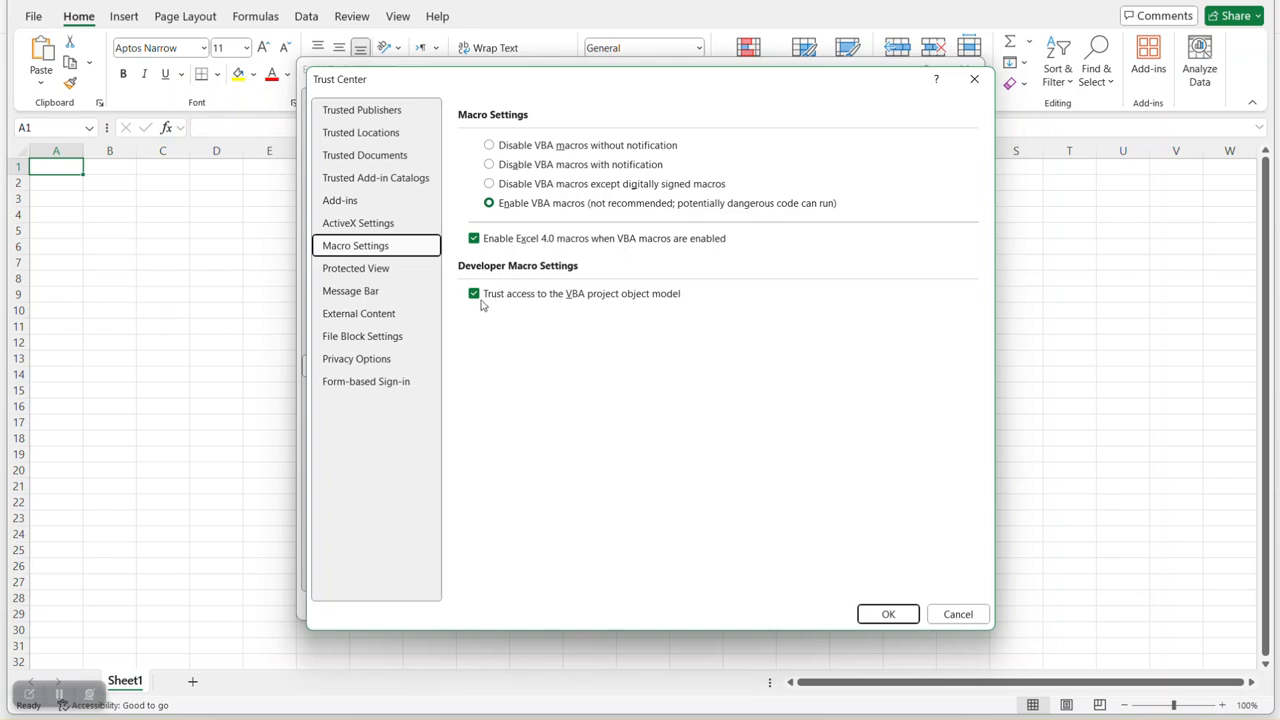
left_click(370, 223)
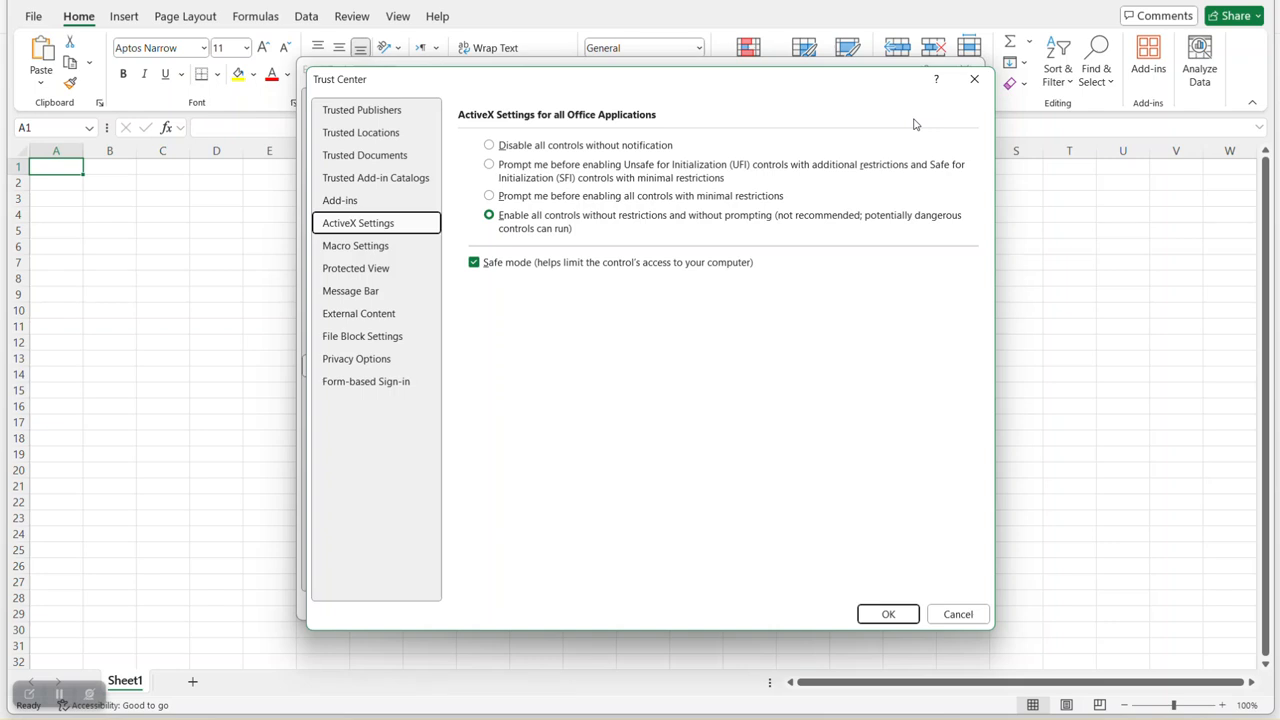
left_click(973, 78)
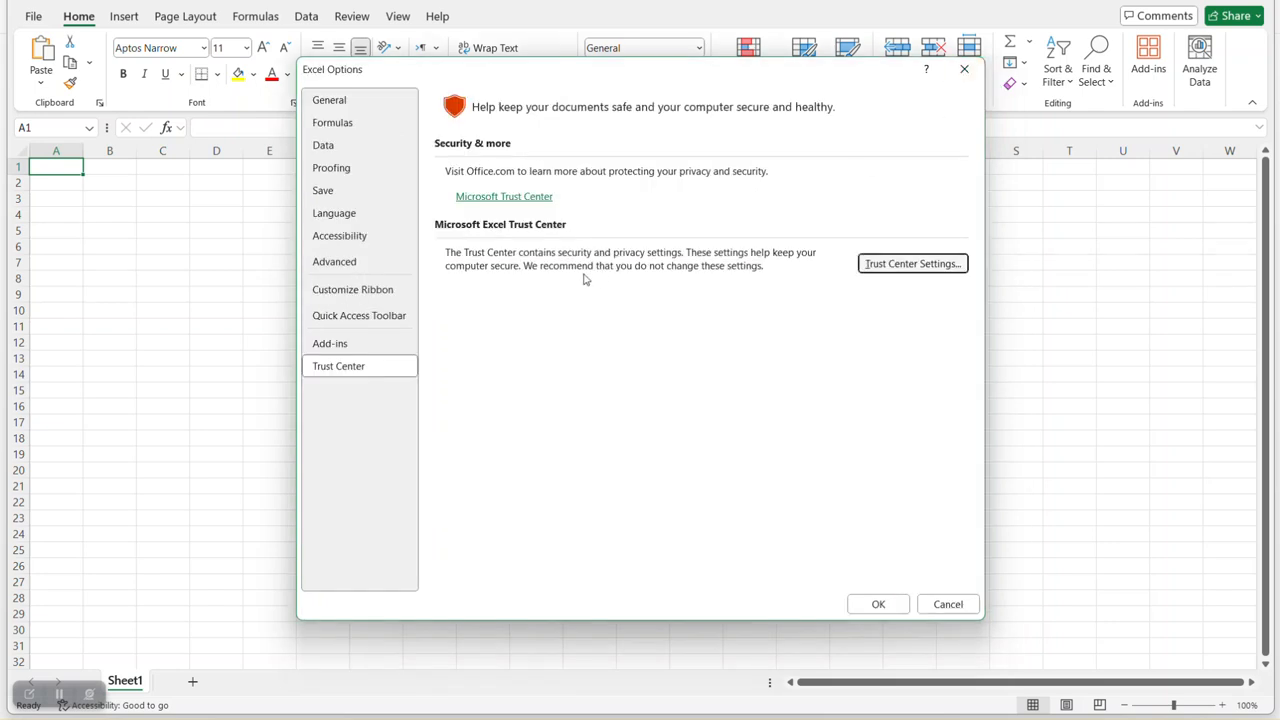
Check in Excel's COM Add-ins list whether the Oracle ADF Desktop Integration Add-In for Excel is enabled.
left_click(330, 343)
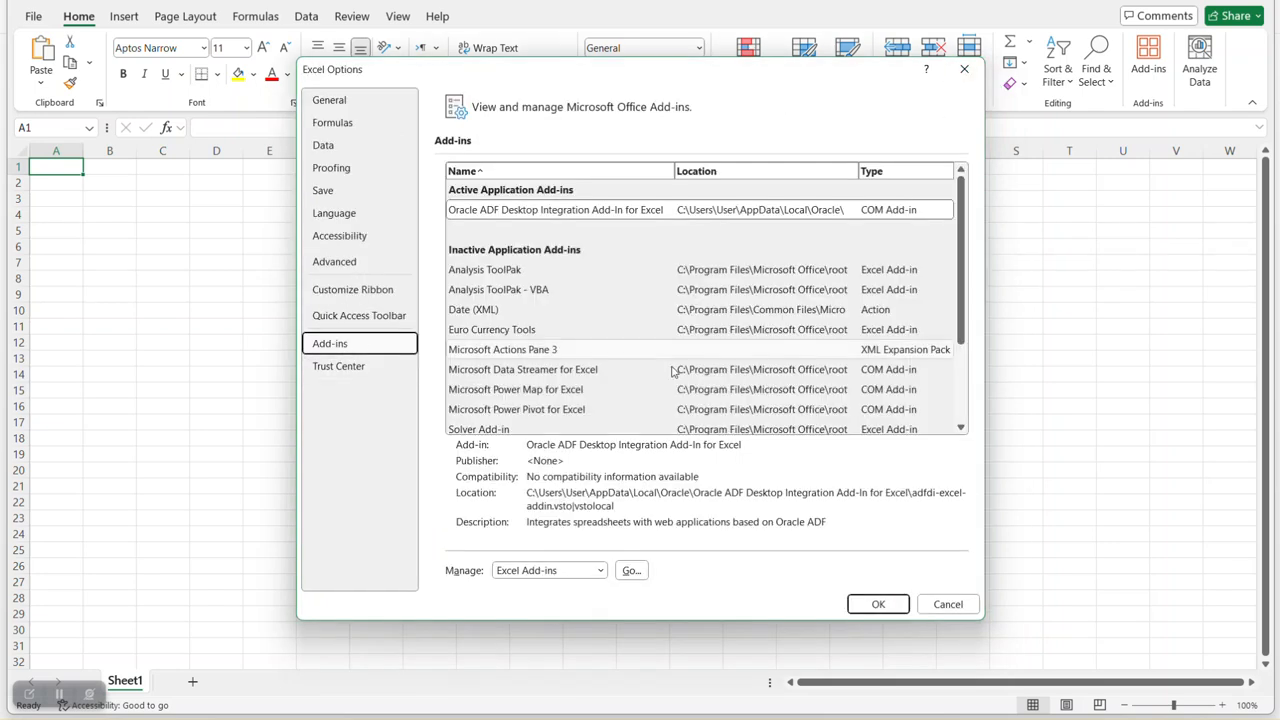
left_click(567, 571)
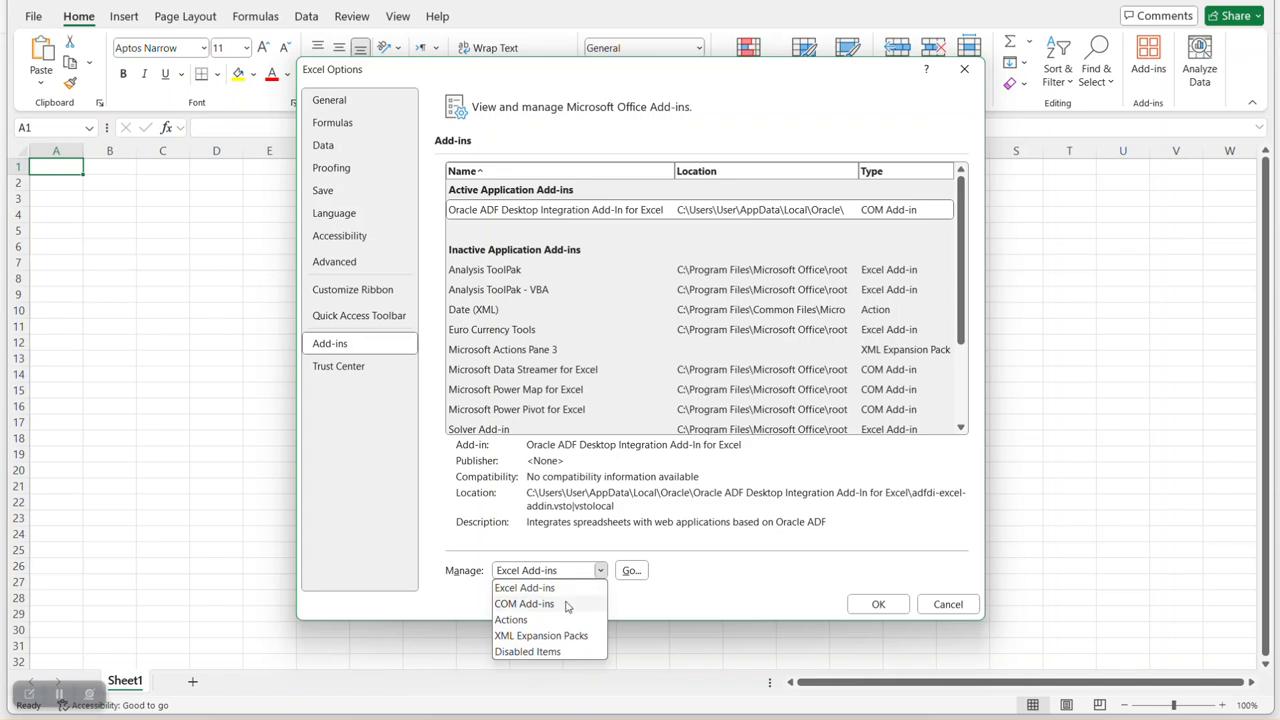
left_click(566, 604)
left_click(631, 570)
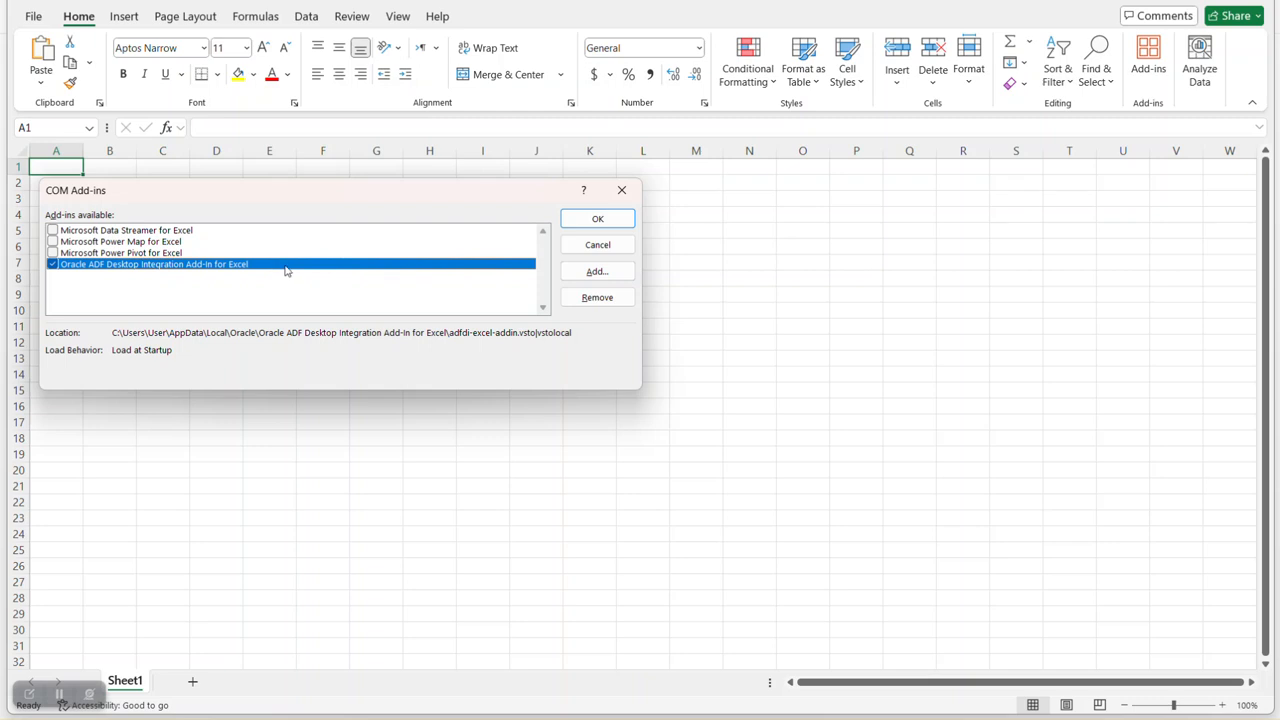
left_click(621, 190)
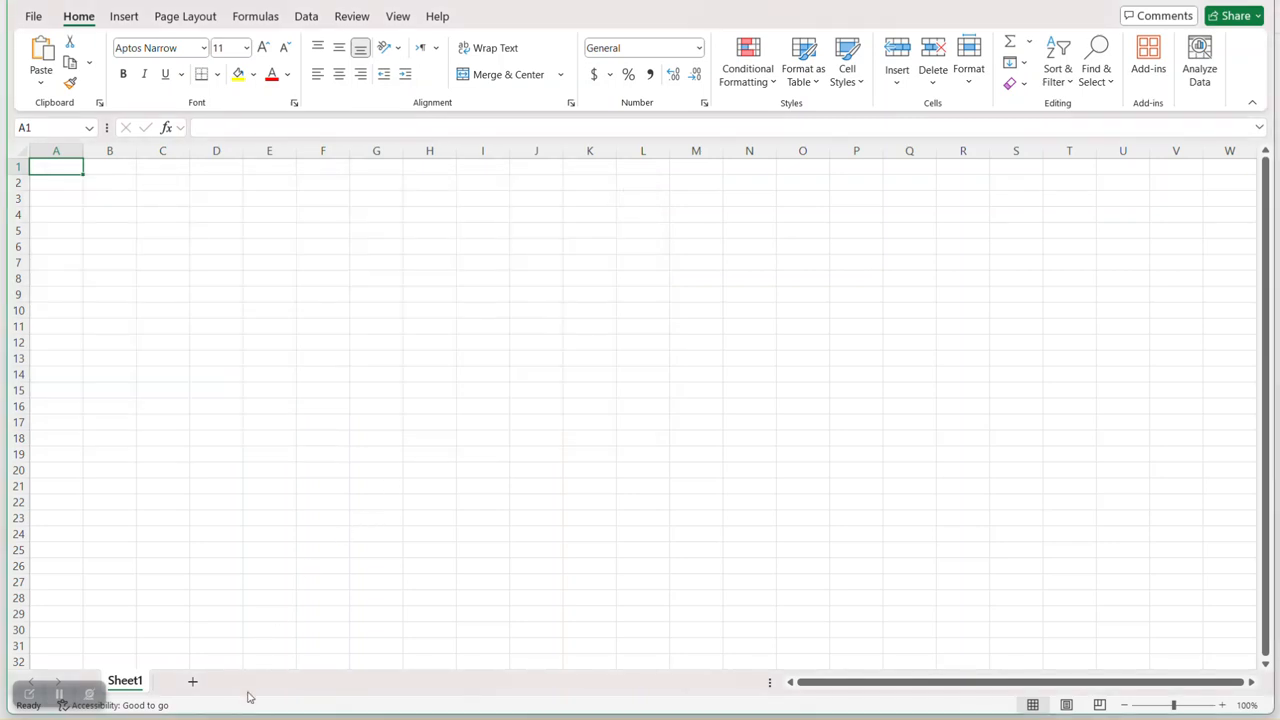
Switch to Windows Internet Options and open the custom level security settings for the Internet zone.
left_click(232, 717)
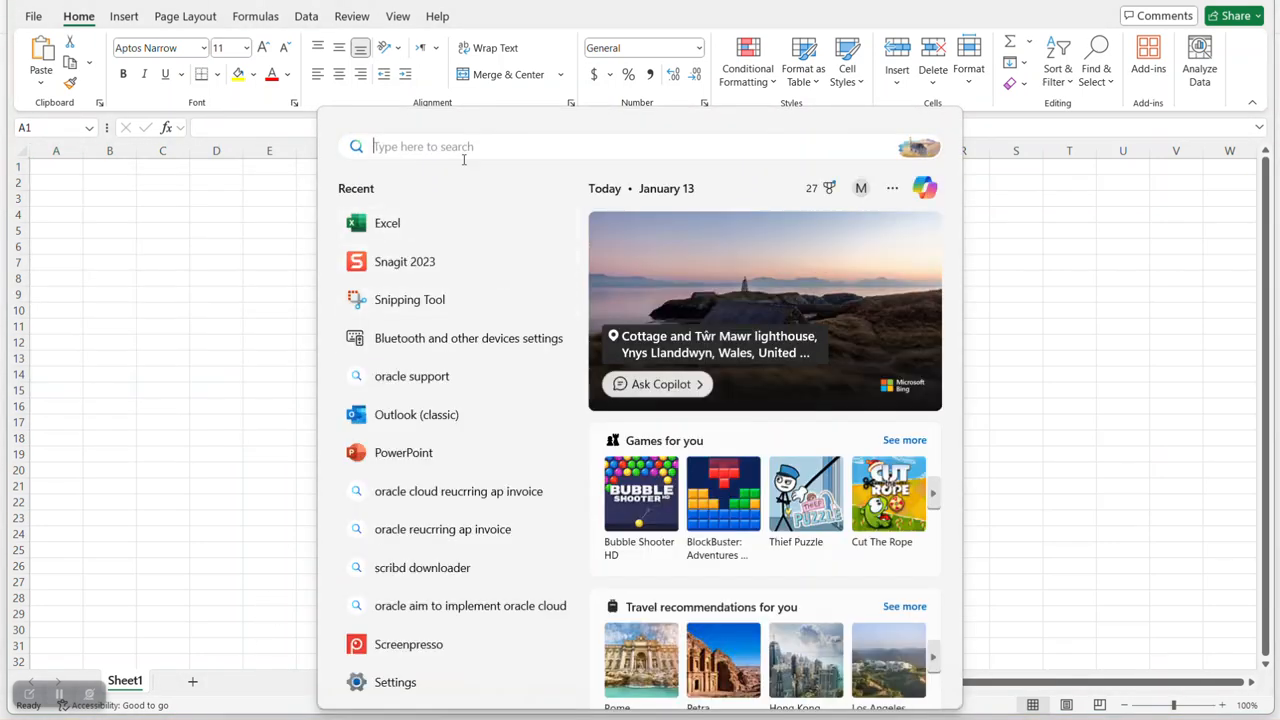
type("inter")
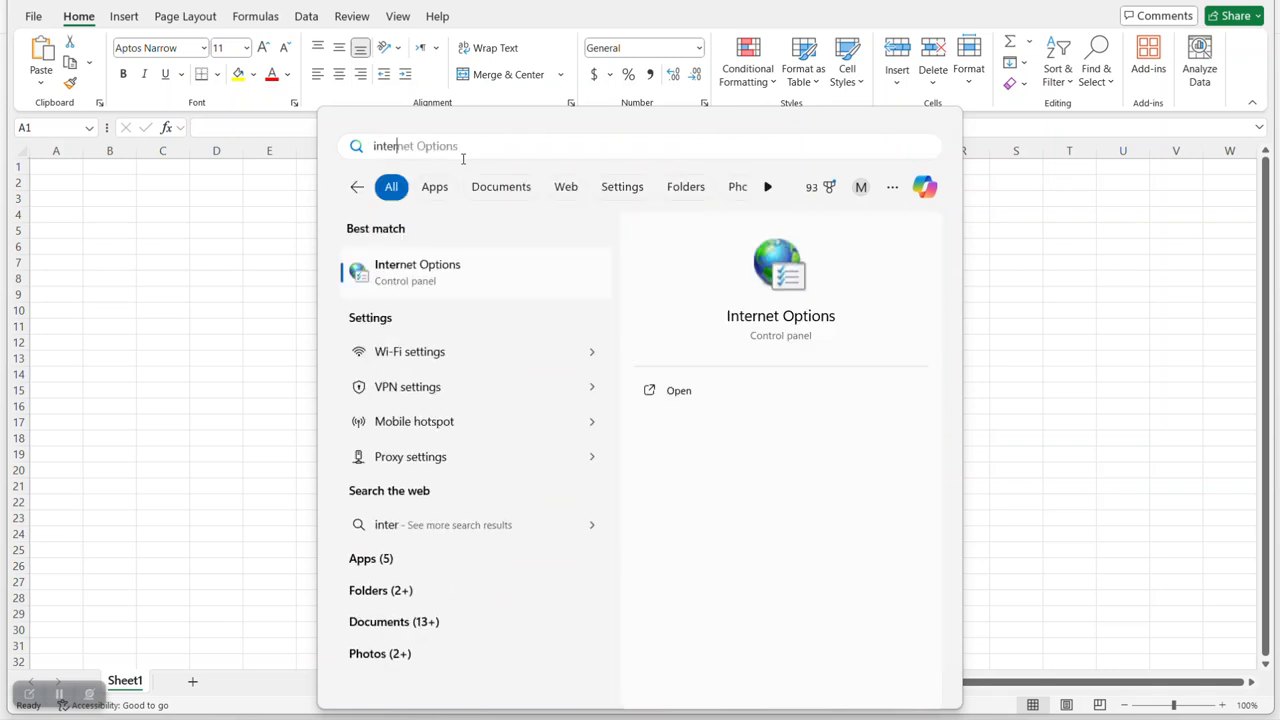
left_click(454, 278)
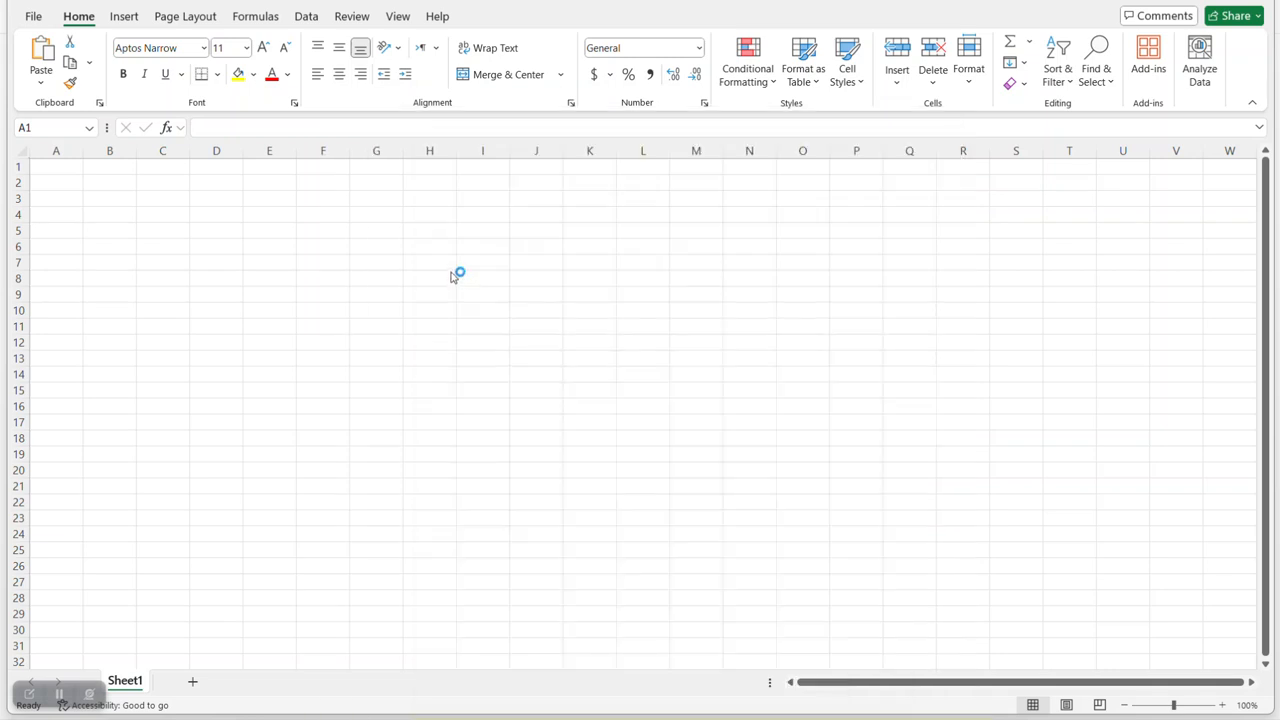
left_click(86, 17)
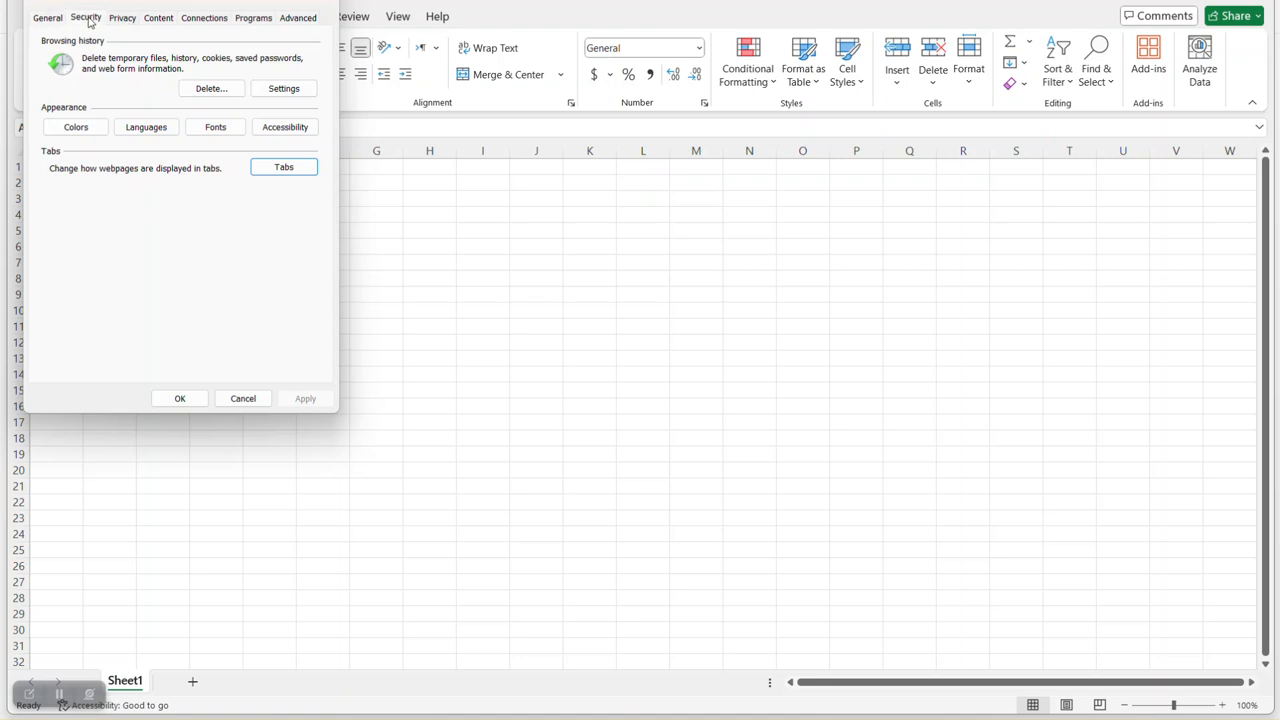
left_click(194, 311)
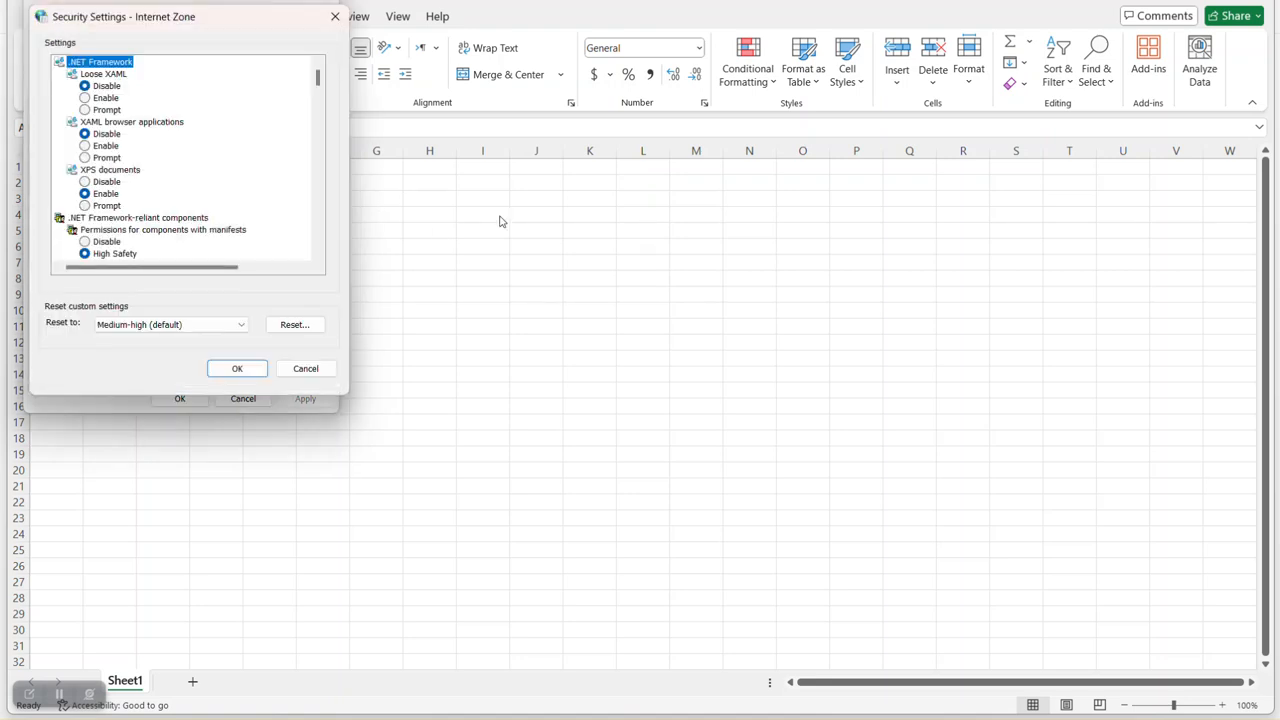
Examine the Internet zone's security settings down to the Scripting section, and leave Internet Options without changing anything.
scroll(262, 160, "down", 12)
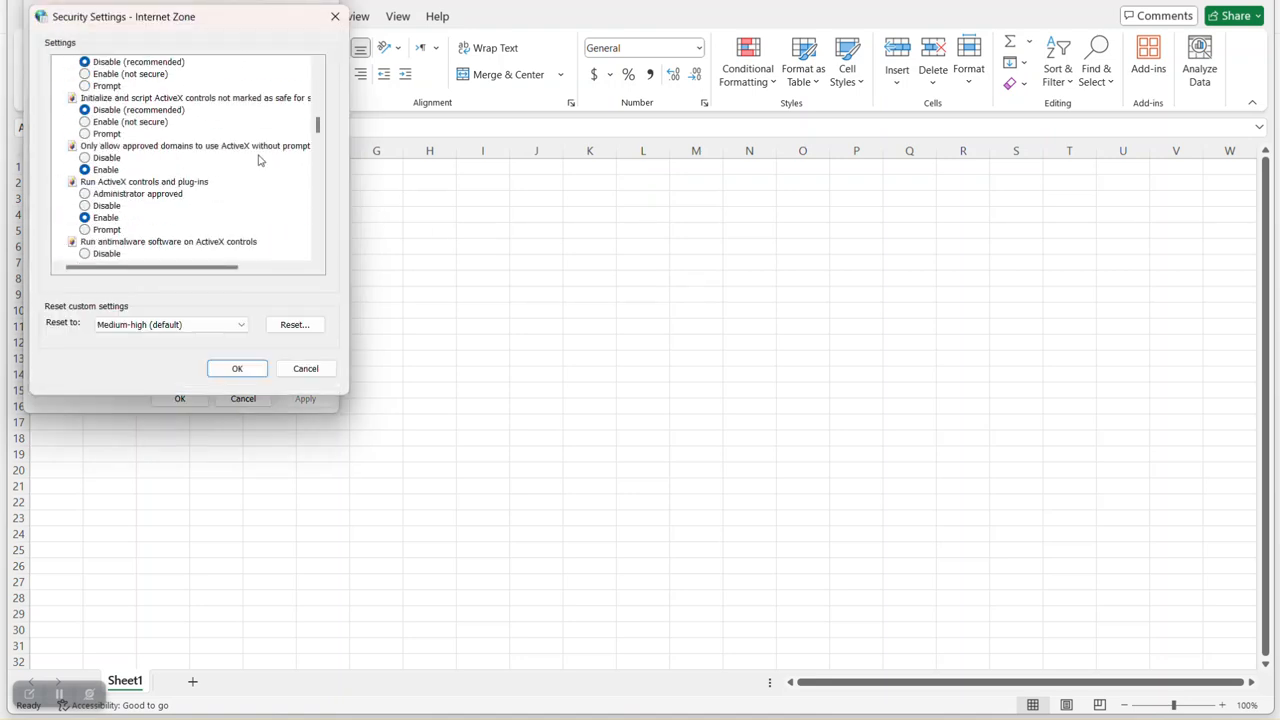
scroll(259, 163, "down", 8)
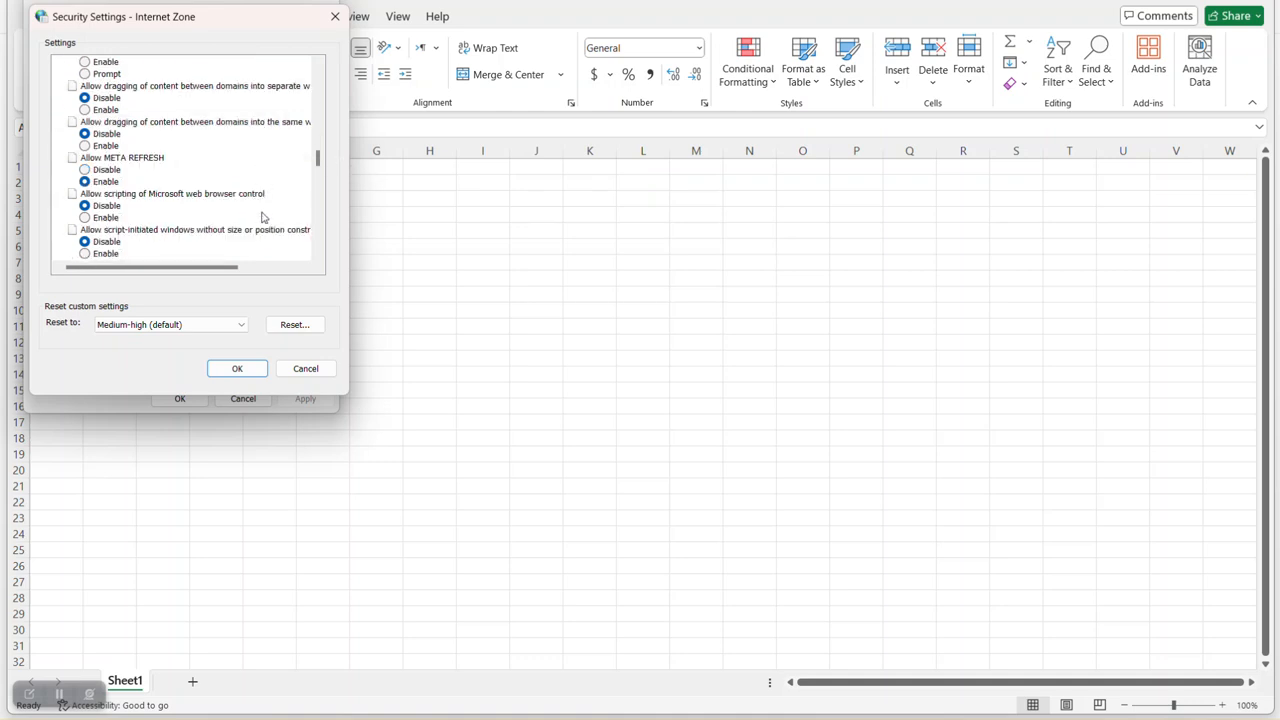
scroll(281, 170, "down", 5)
scroll(281, 166, "down", 6)
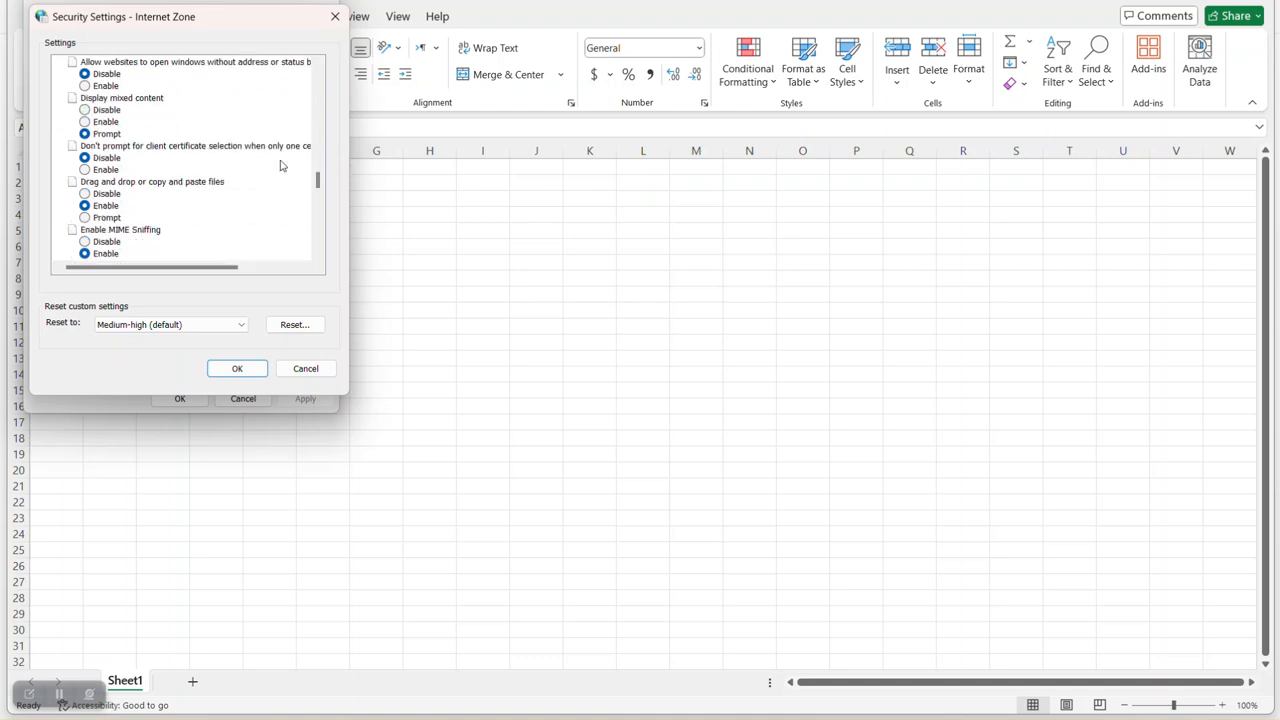
scroll(281, 166, "down", 8)
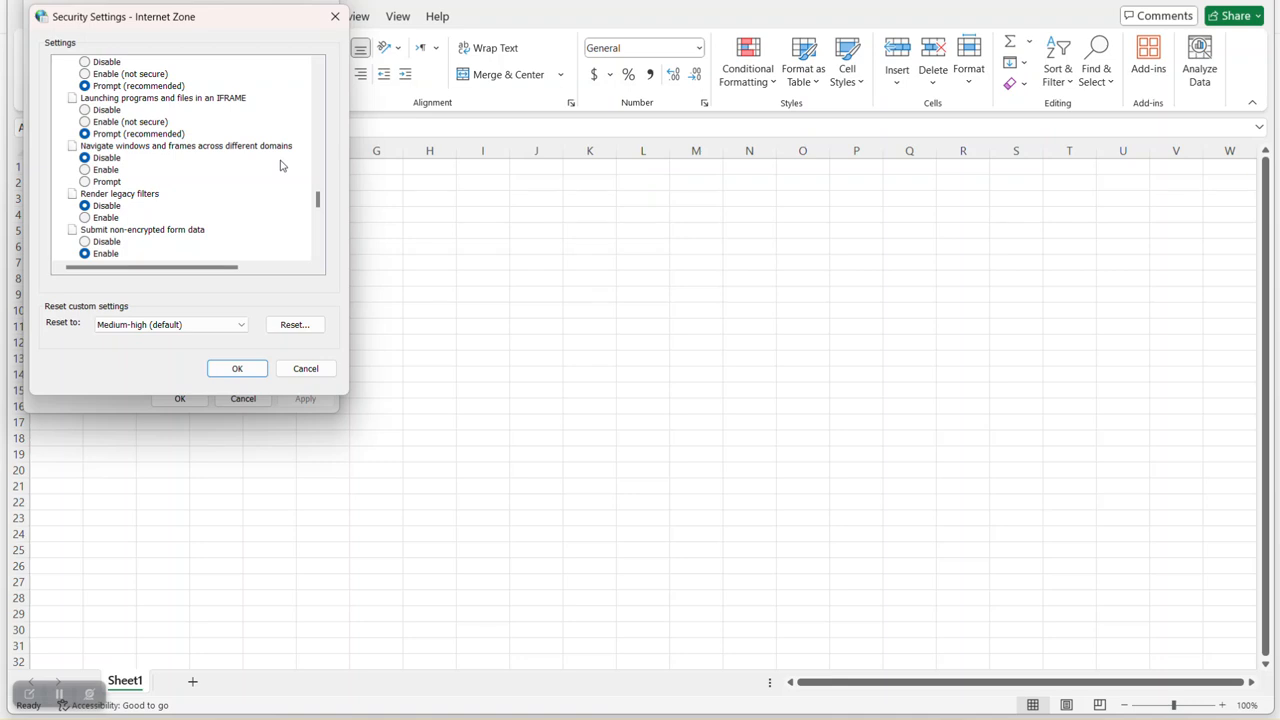
scroll(281, 166, "down", 5)
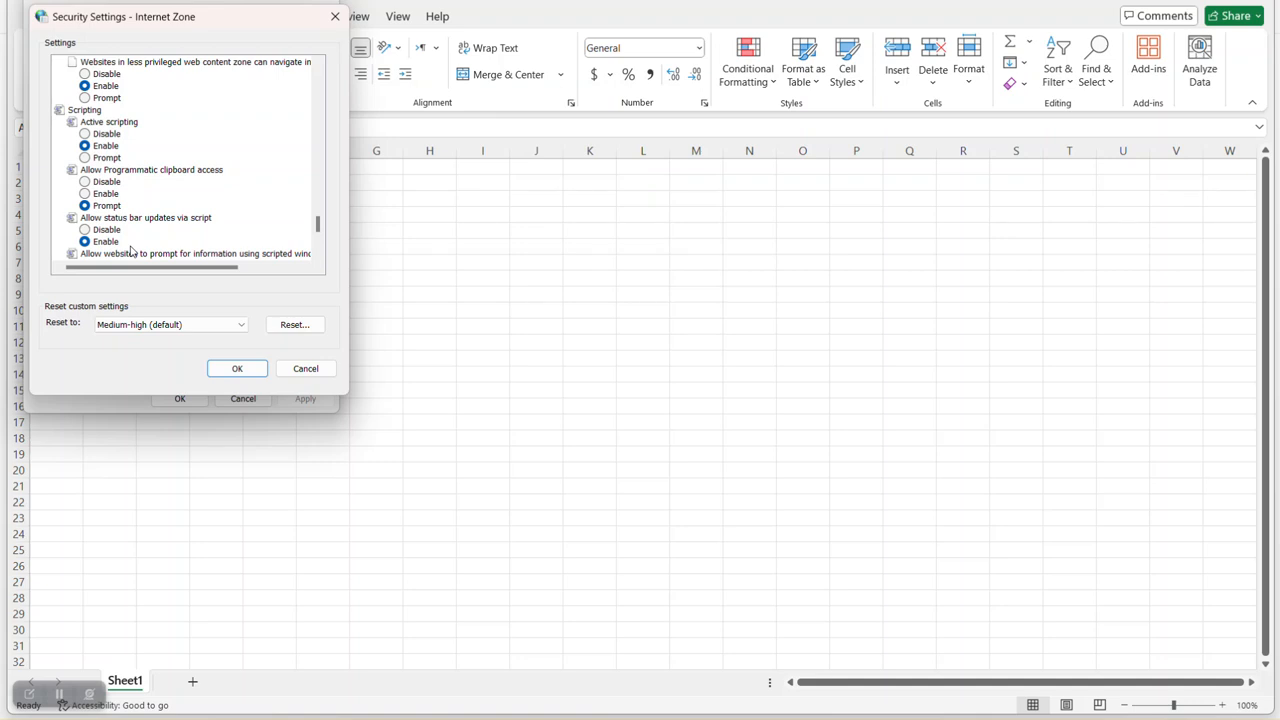
left_click(308, 368)
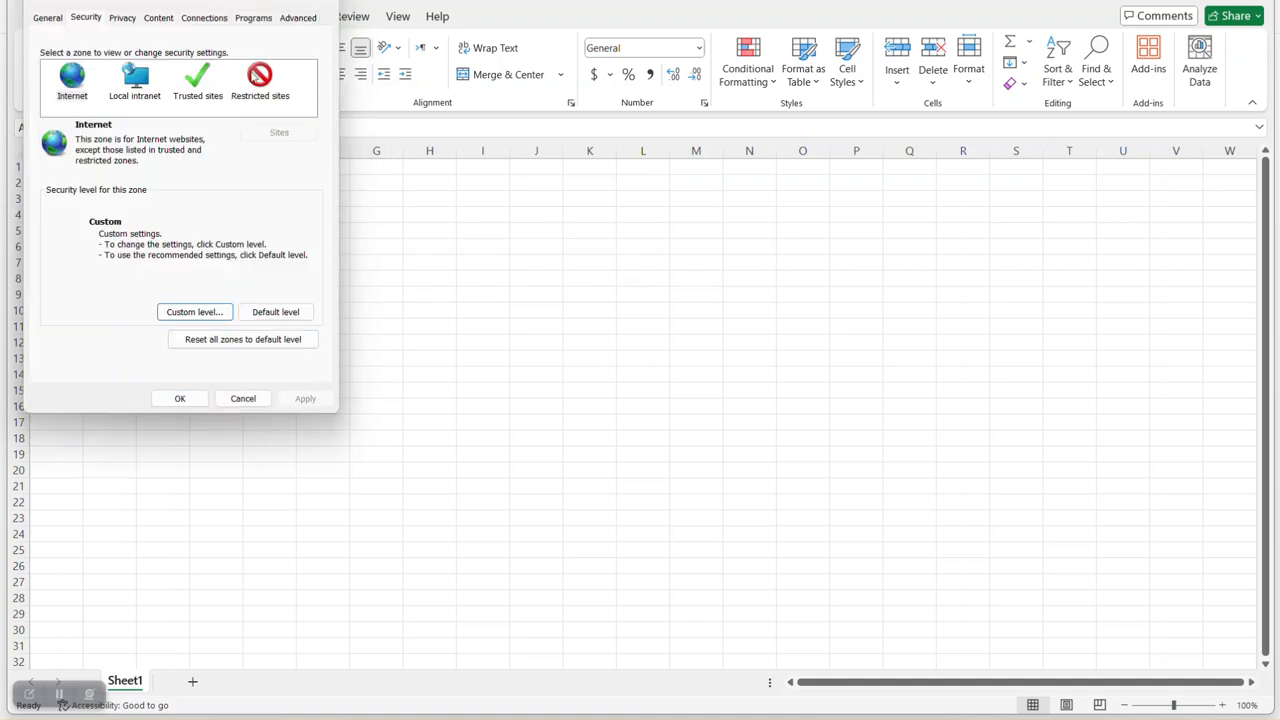
left_click(320, 1)
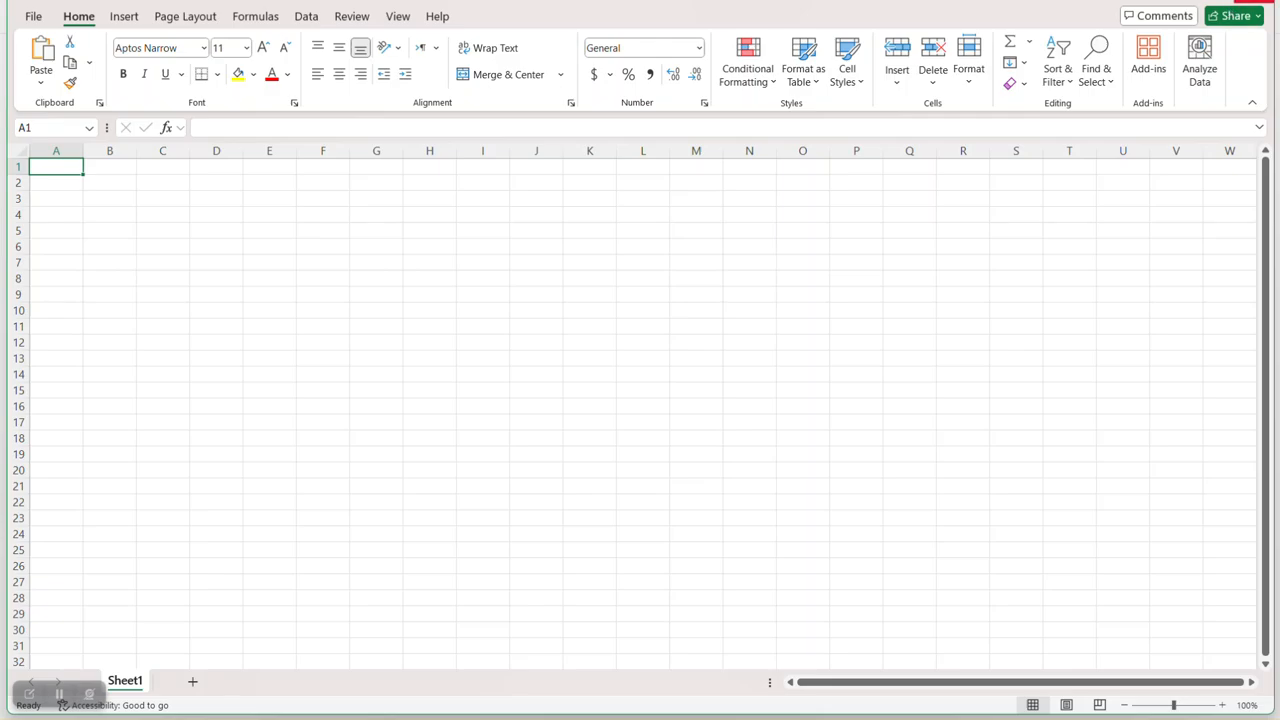
Close the blank Excel workbook and the empty add-in installer page to return to the Oracle Invoices page.
left_click(1254, 1)
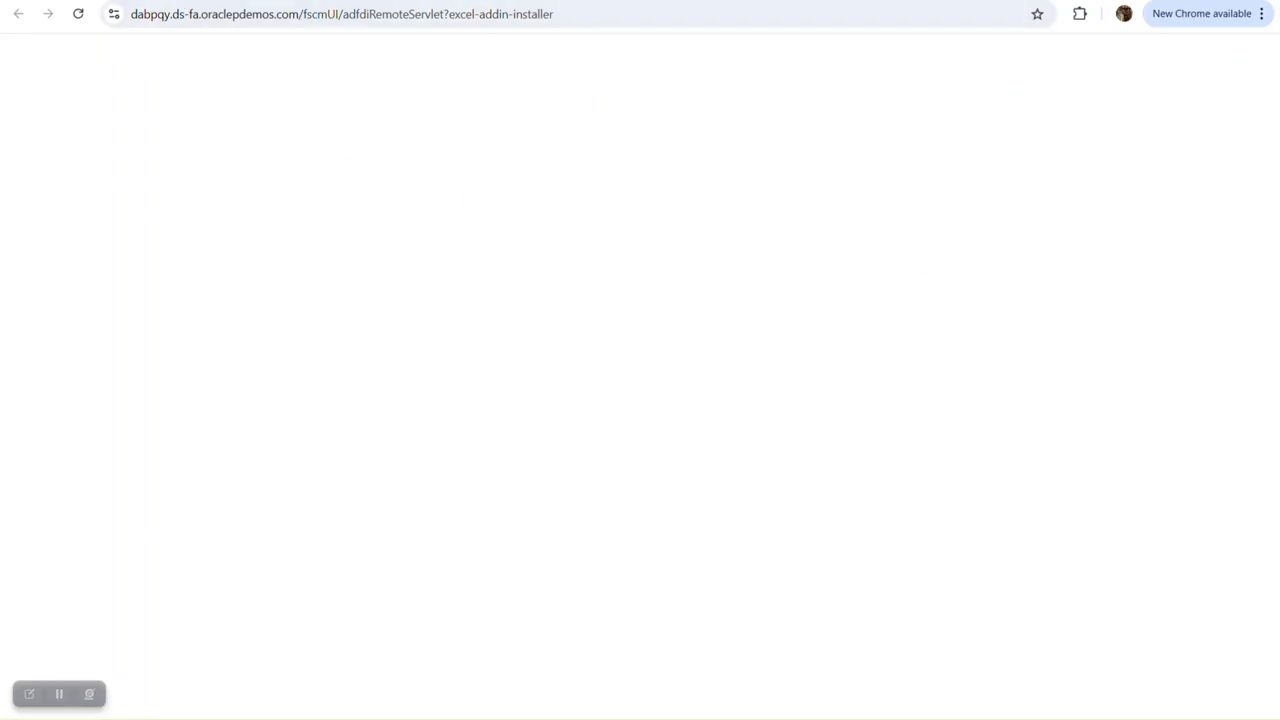
key("ctrl+w")
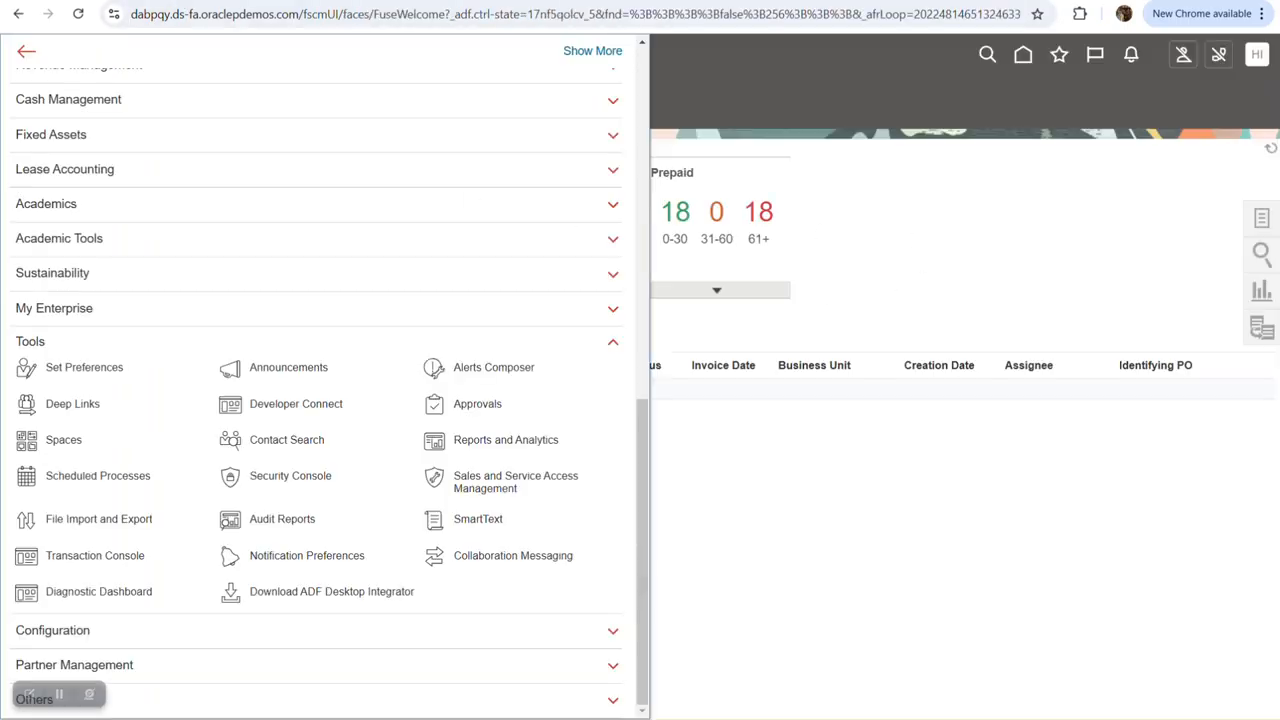
Leave the navigation and task lists on the Invoices page and open Setup and Maintenance.
left_click(916, 253)
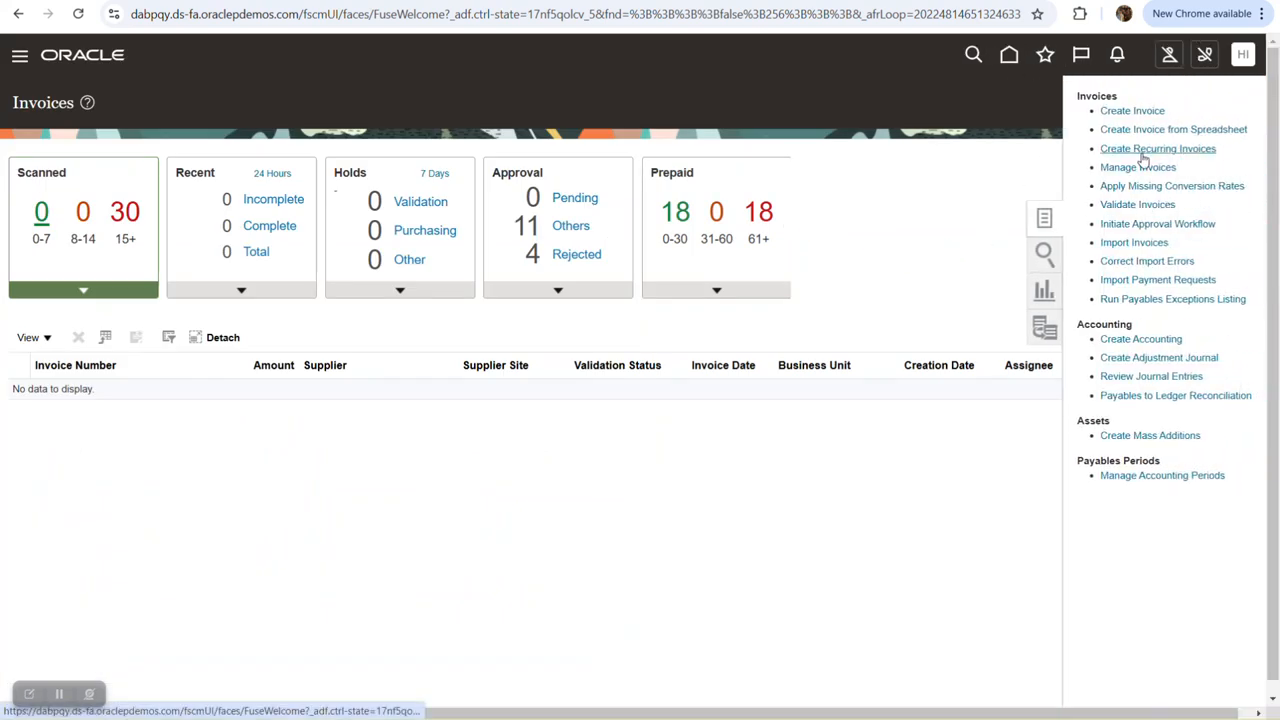
left_click(993, 194)
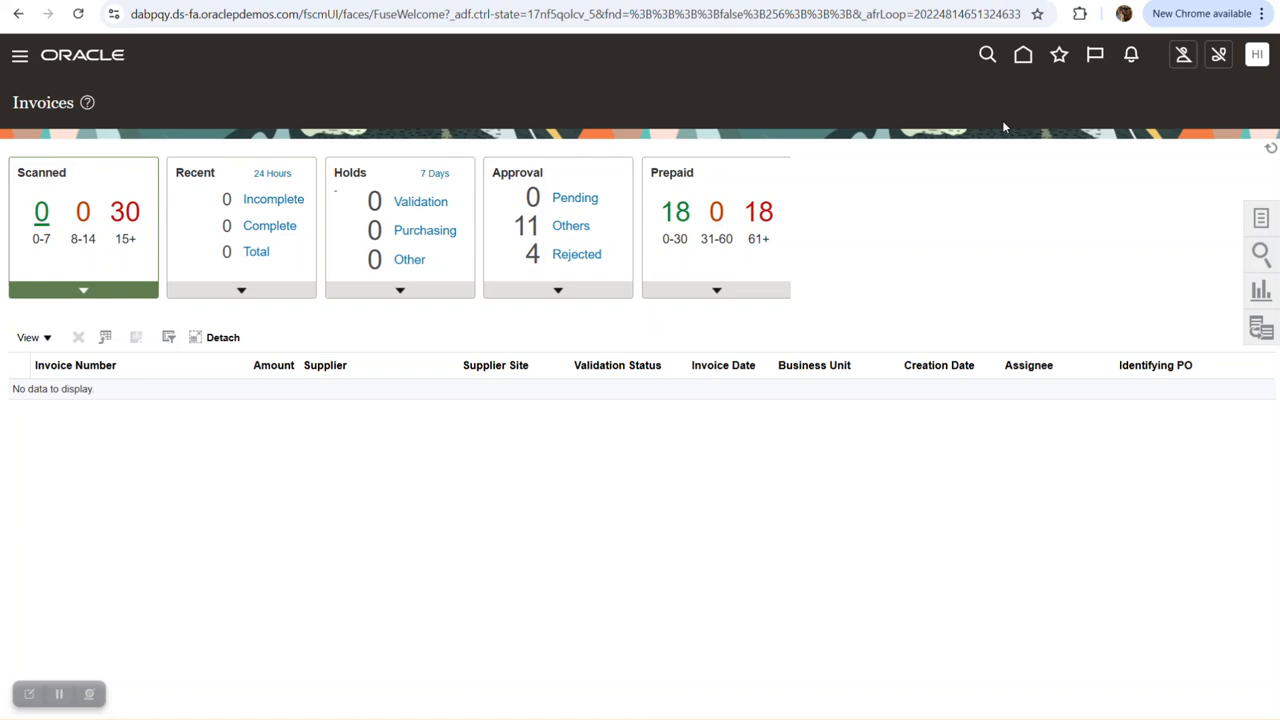
left_click(1257, 54)
left_click(983, 302)
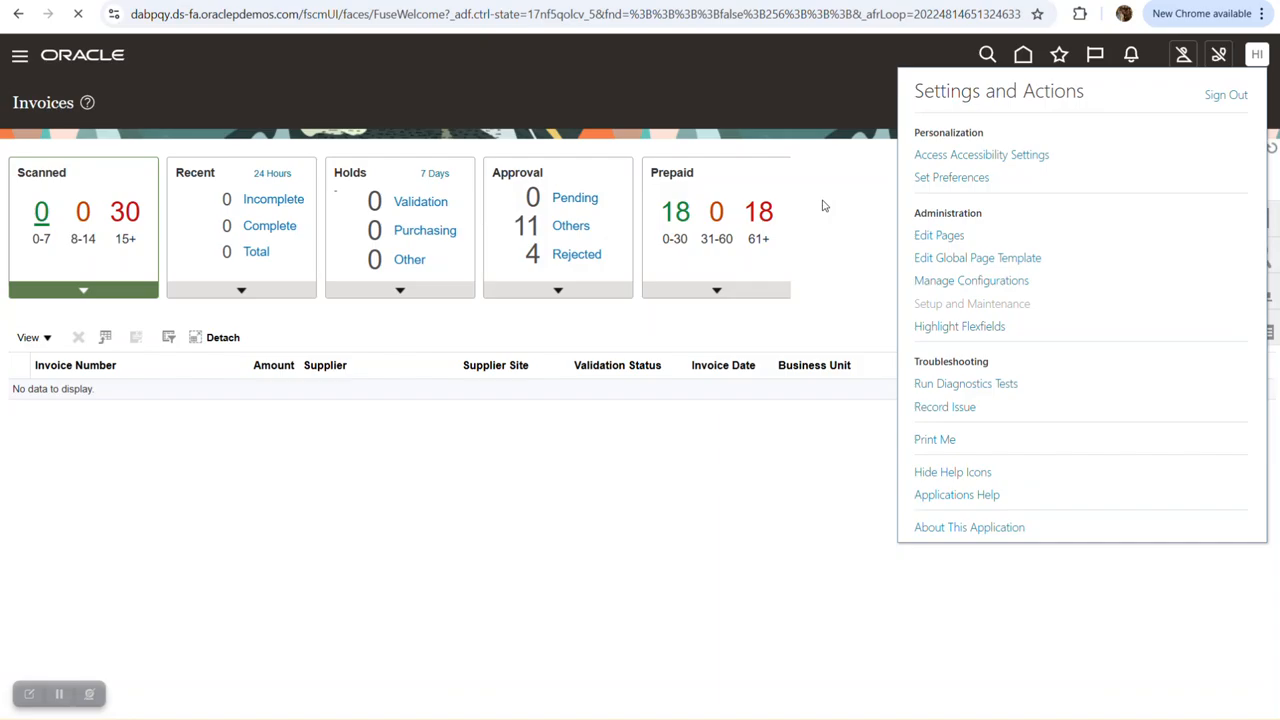
left_click(692, 161)
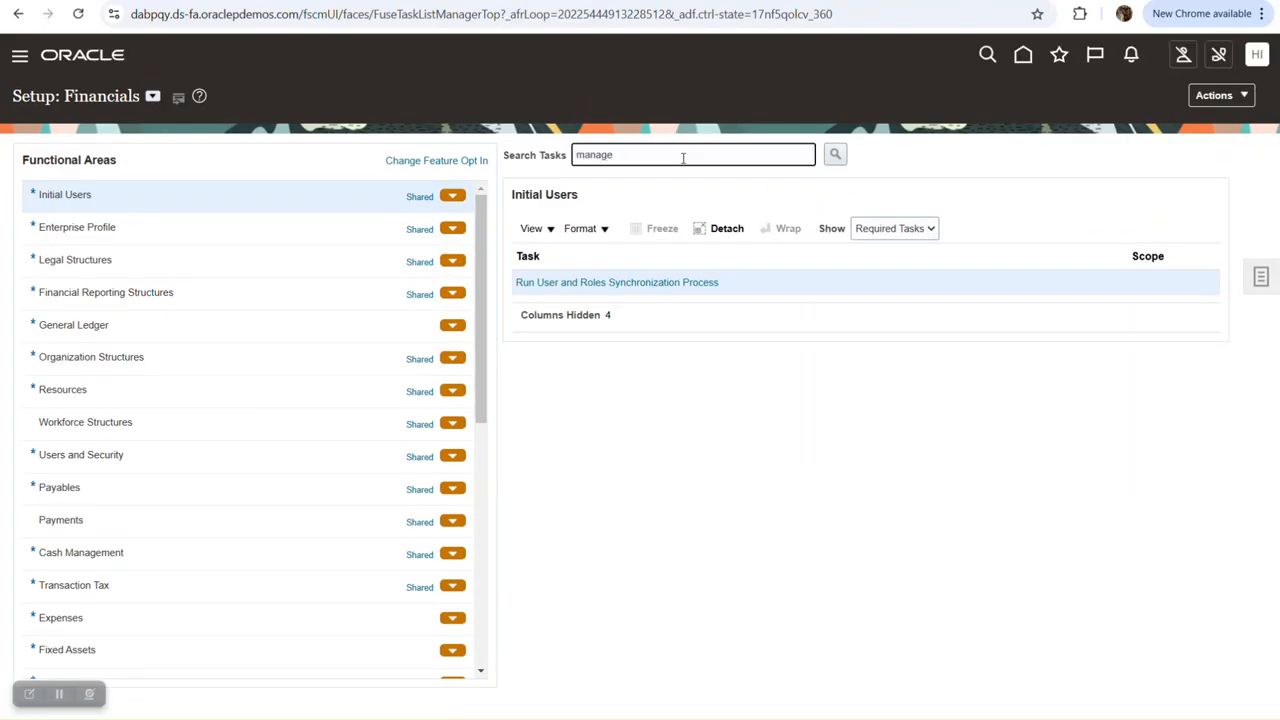
type("manage cale")
key("Return")
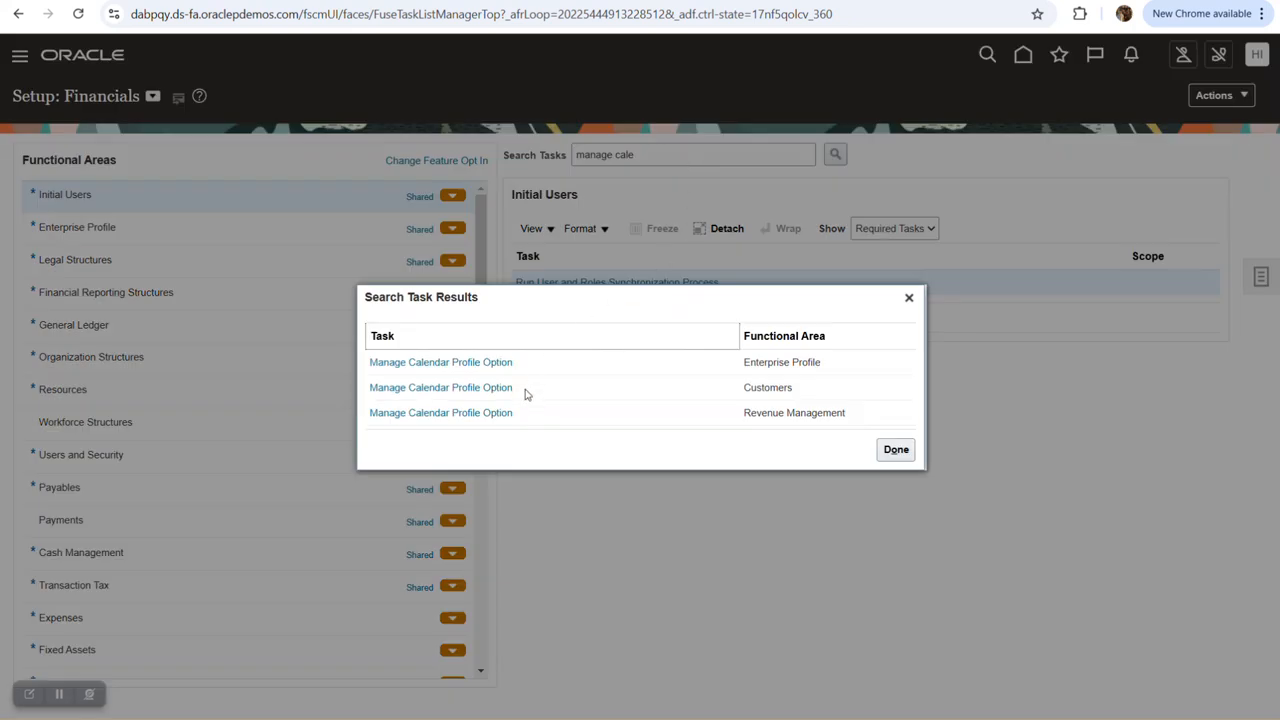
left_click(908, 298)
Search the Financials setup tasks for "calend" and open the Manage Payables Calendars task under the Payables functional area.
left_click_drag(719, 156, 519, 149)
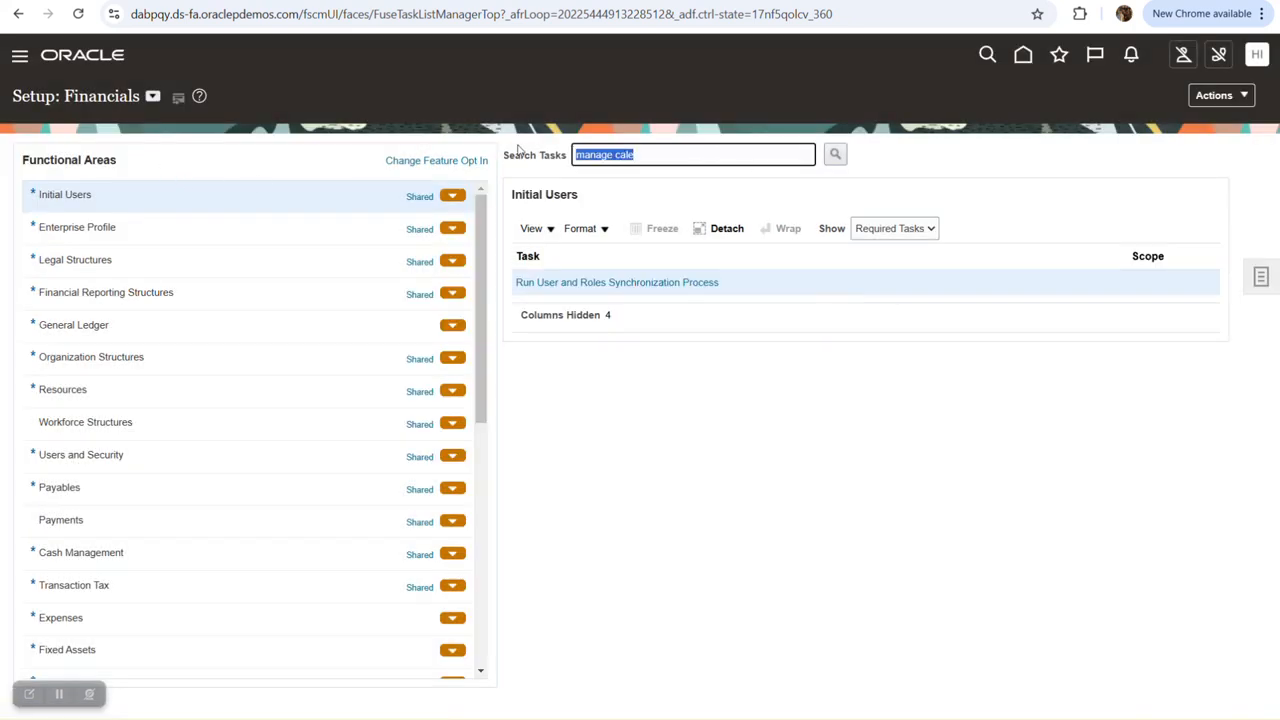
type("calend")
key("Return")
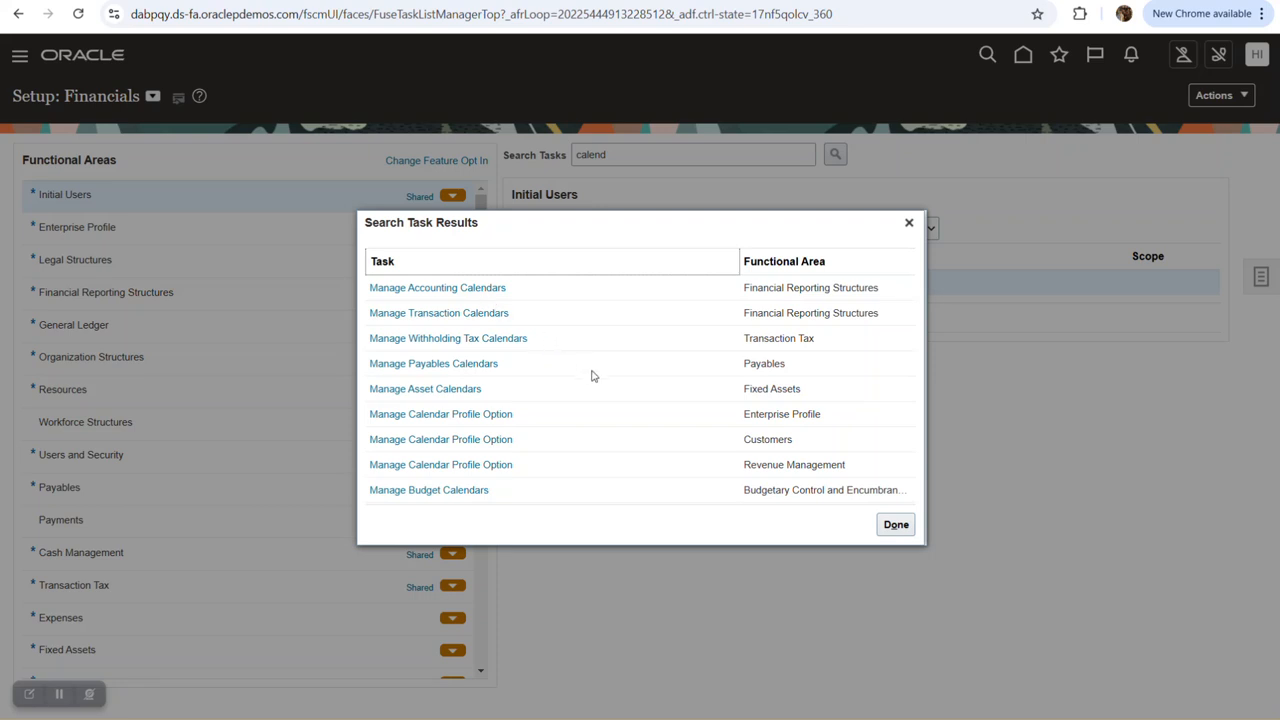
left_click(460, 365)
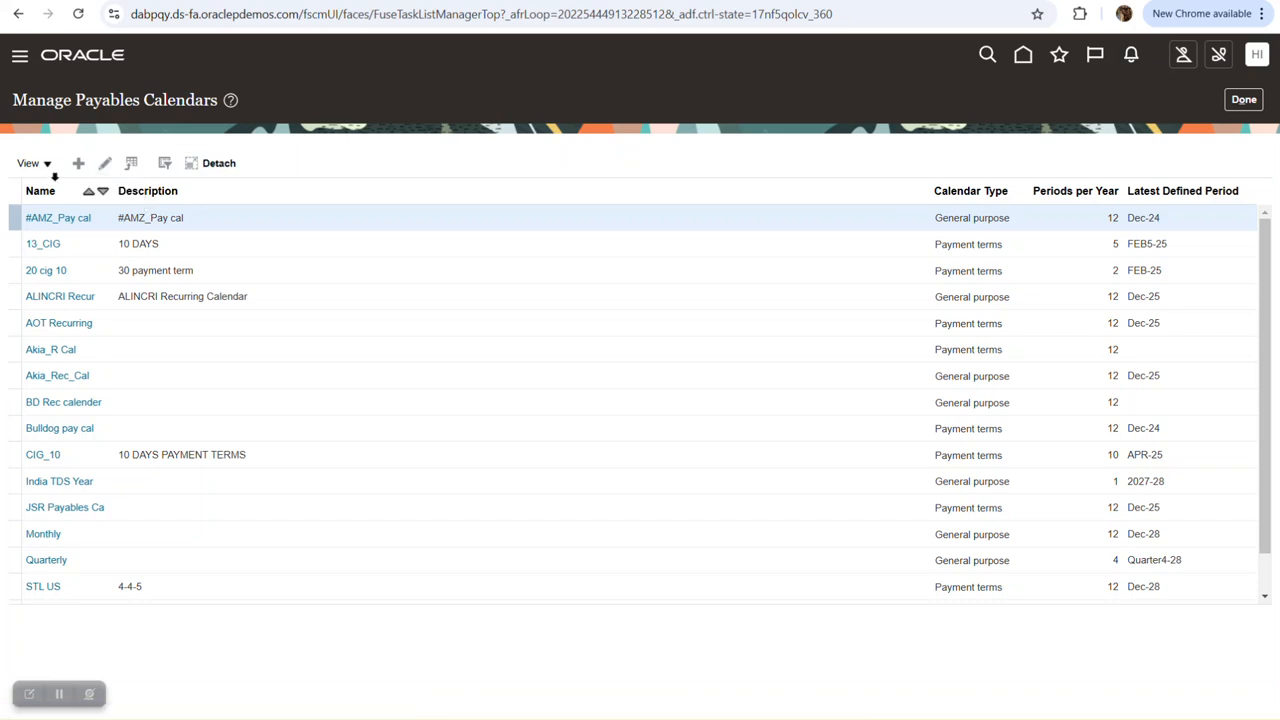
Examine the settings and period rows of the existing #AMZ_Pay cal calendar, and leave it without saving.
left_click(105, 165)
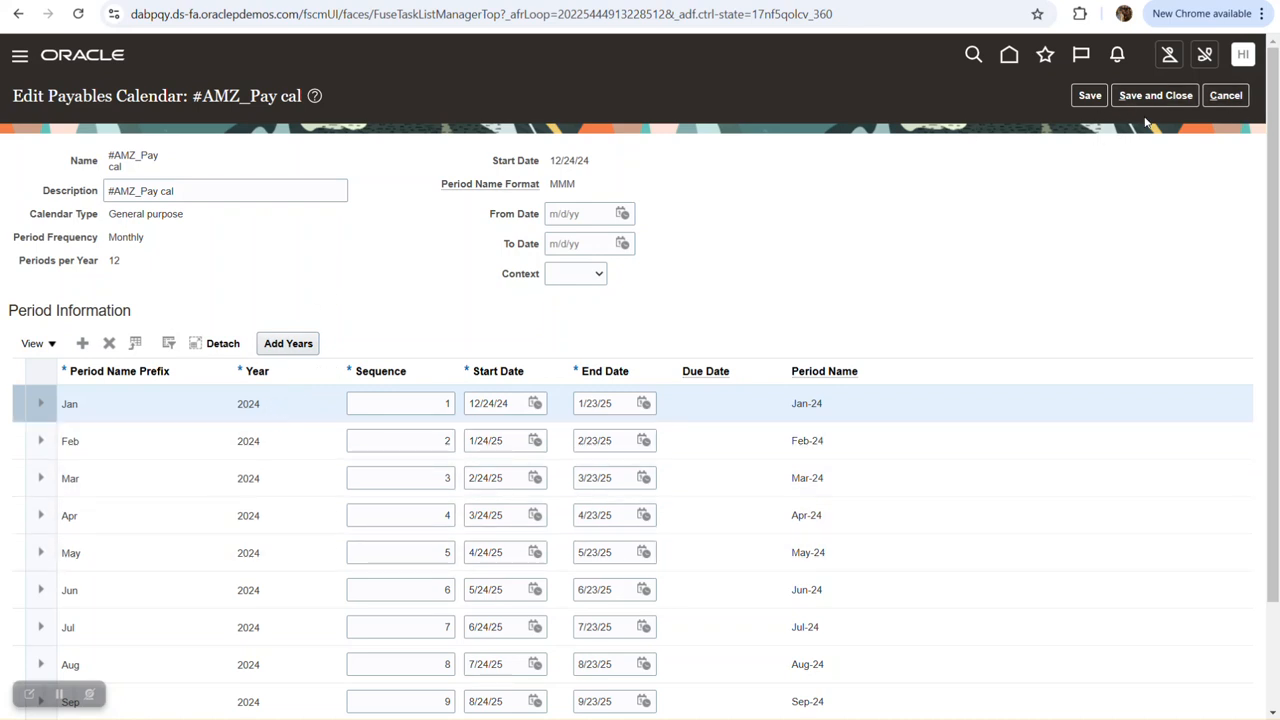
left_click(1224, 95)
Start a new payables calendar named "mosa cal" with the description "mosal cal".
left_click(78, 163)
left_click(180, 170)
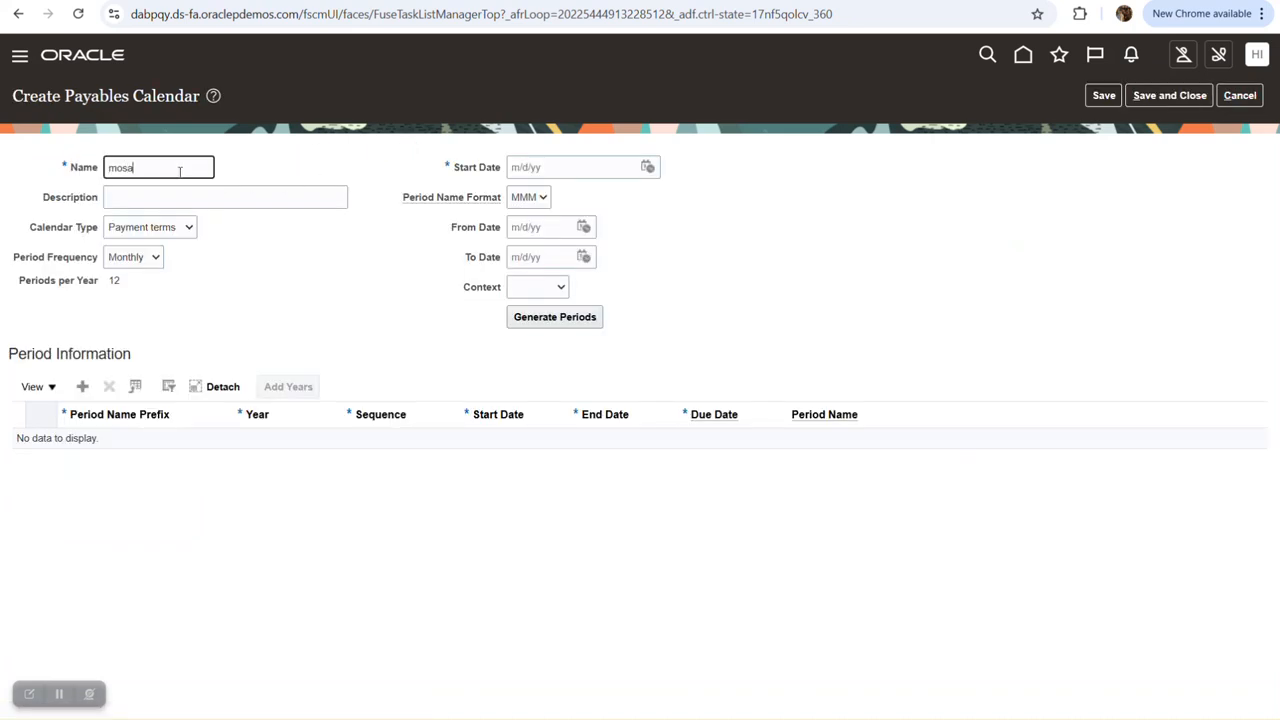
type("mosa cal")
key("Tab")
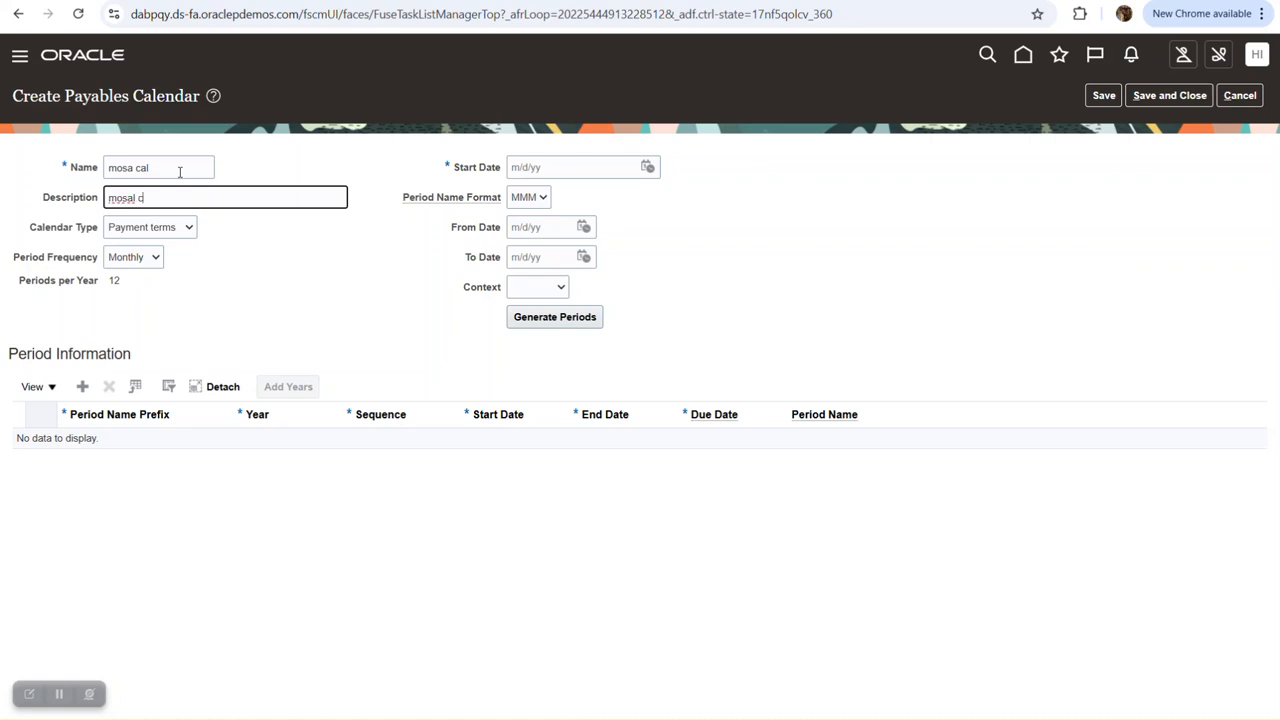
type("mosal cal")
key("Tab")
Set the new calendar's type to General purpose and its period frequency to Monthly.
left_click(165, 228)
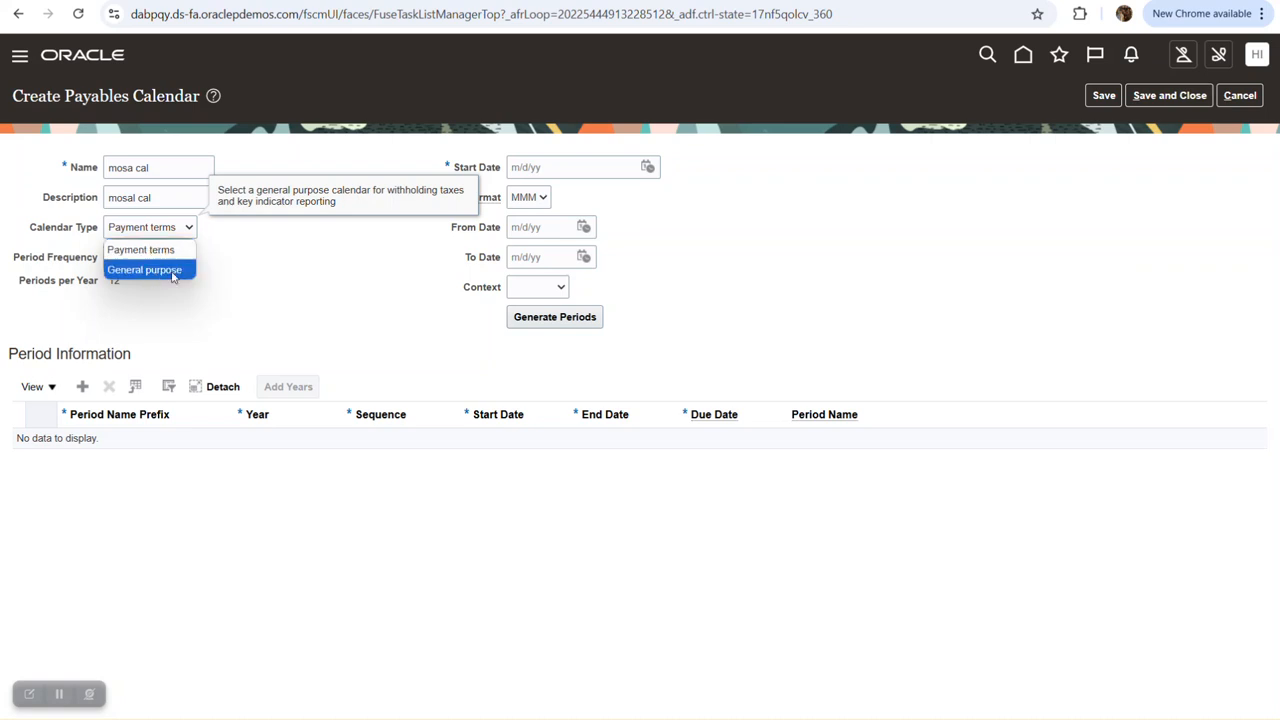
left_click(172, 276)
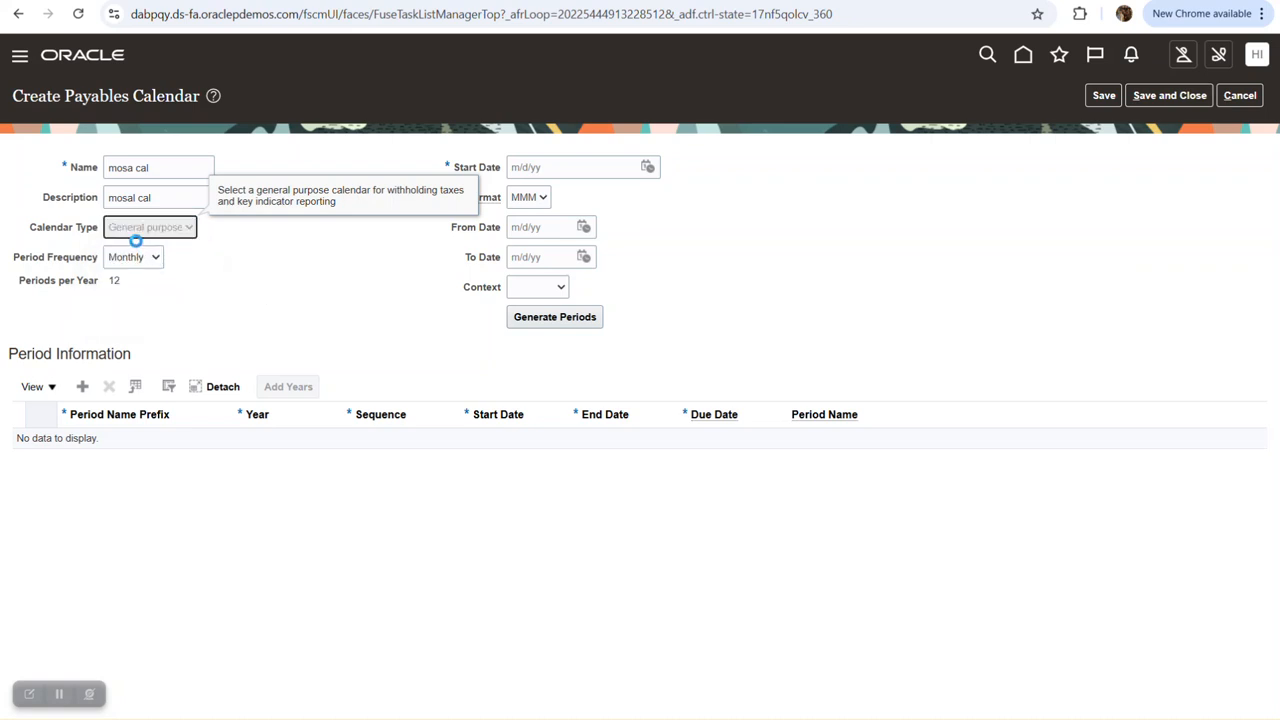
left_click(137, 258)
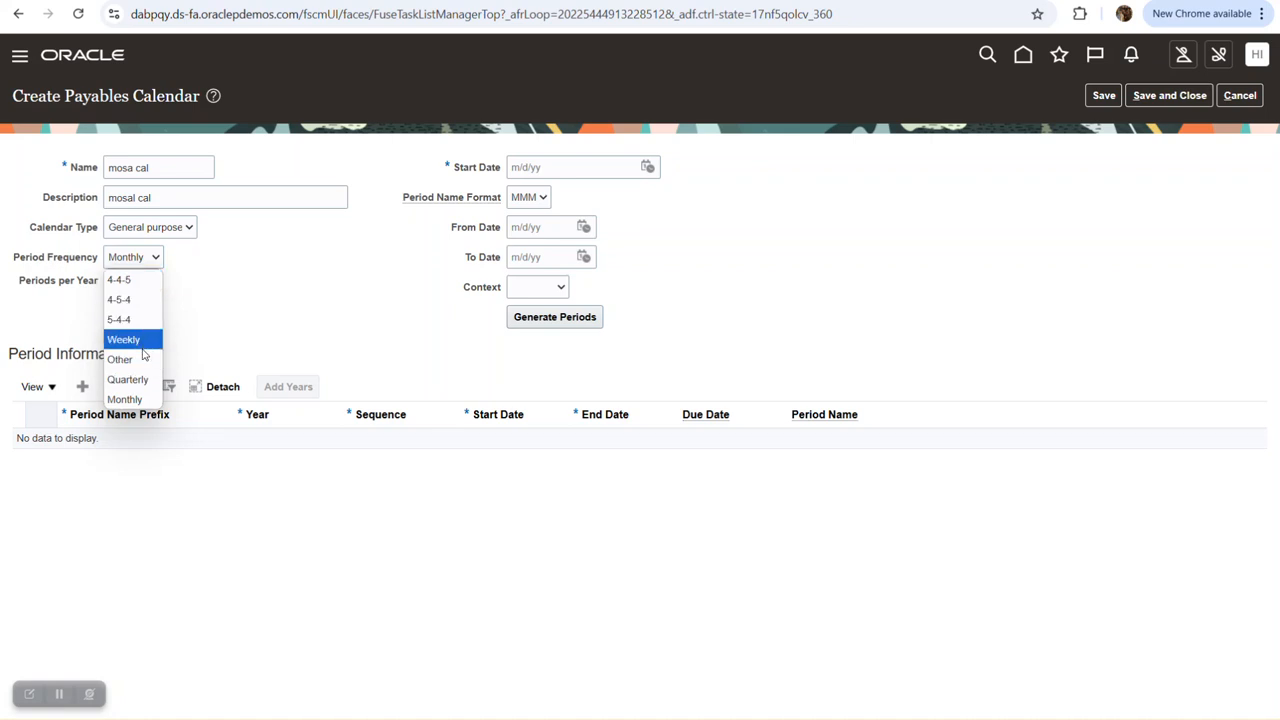
left_click(146, 399)
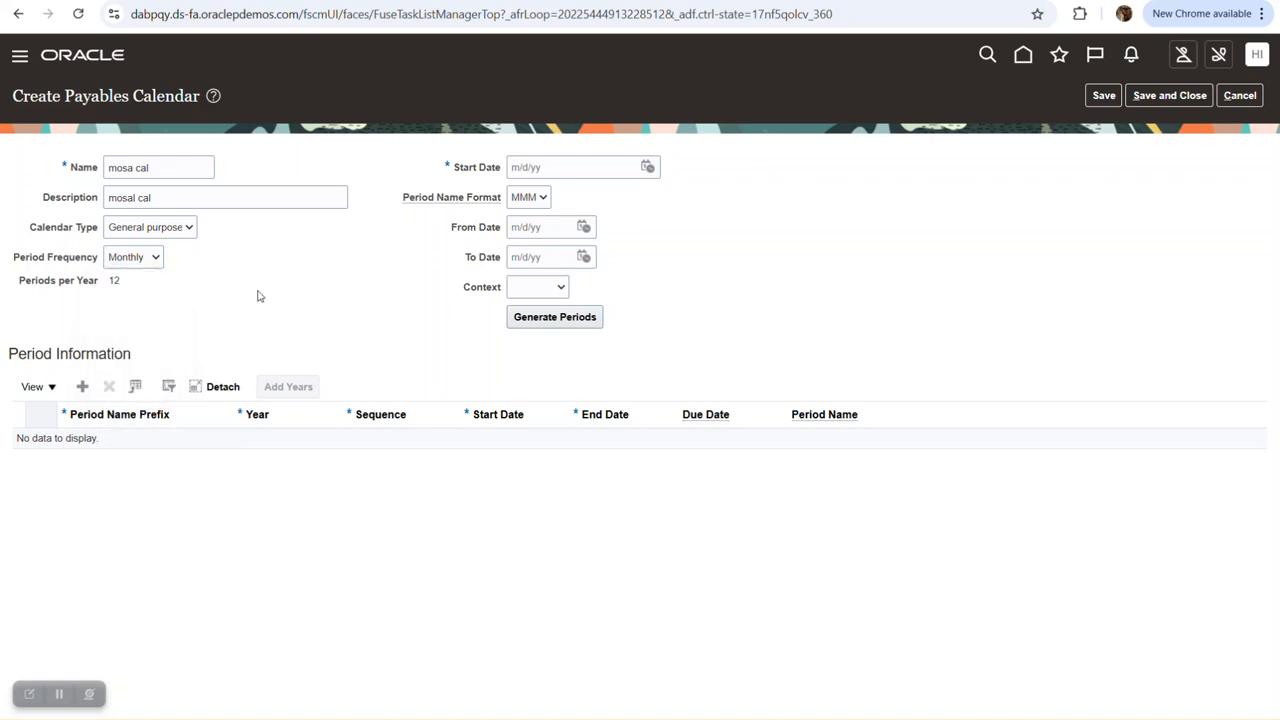
Set the calendar's start date to 1/1/25, generate its periods with the MMM name format, and review the generated rows.
left_click(576, 166)
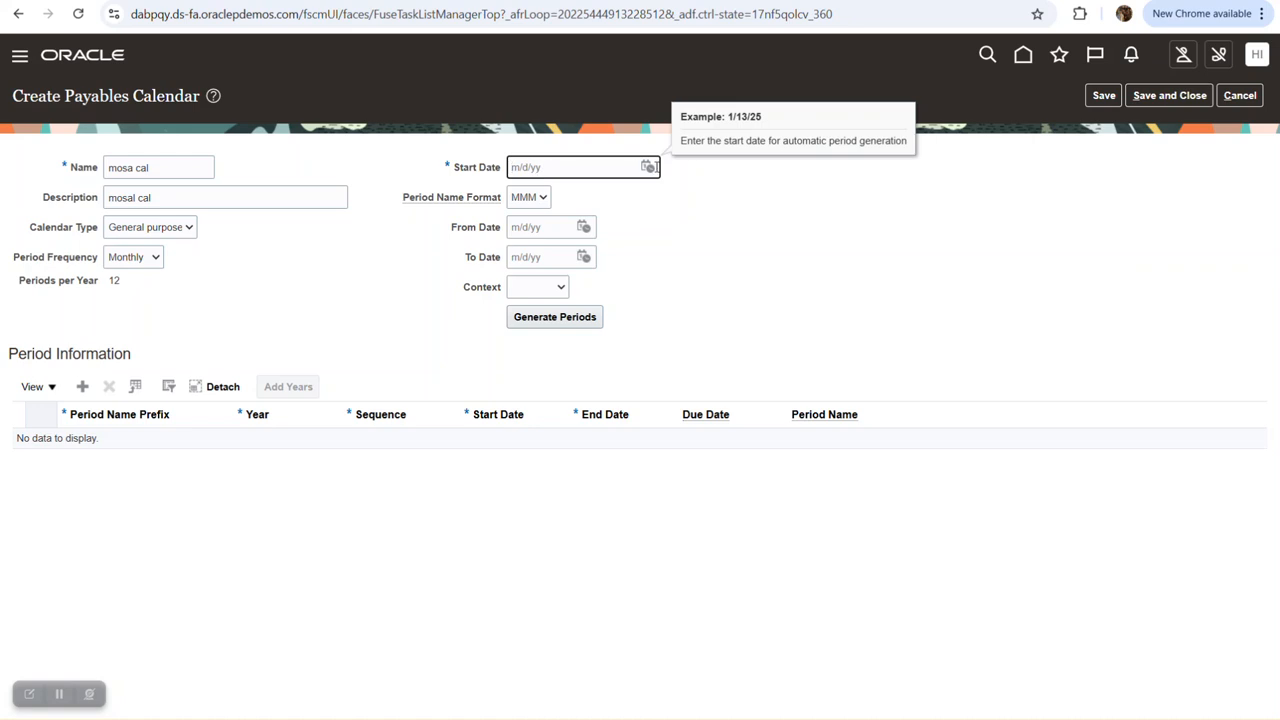
left_click(649, 167)
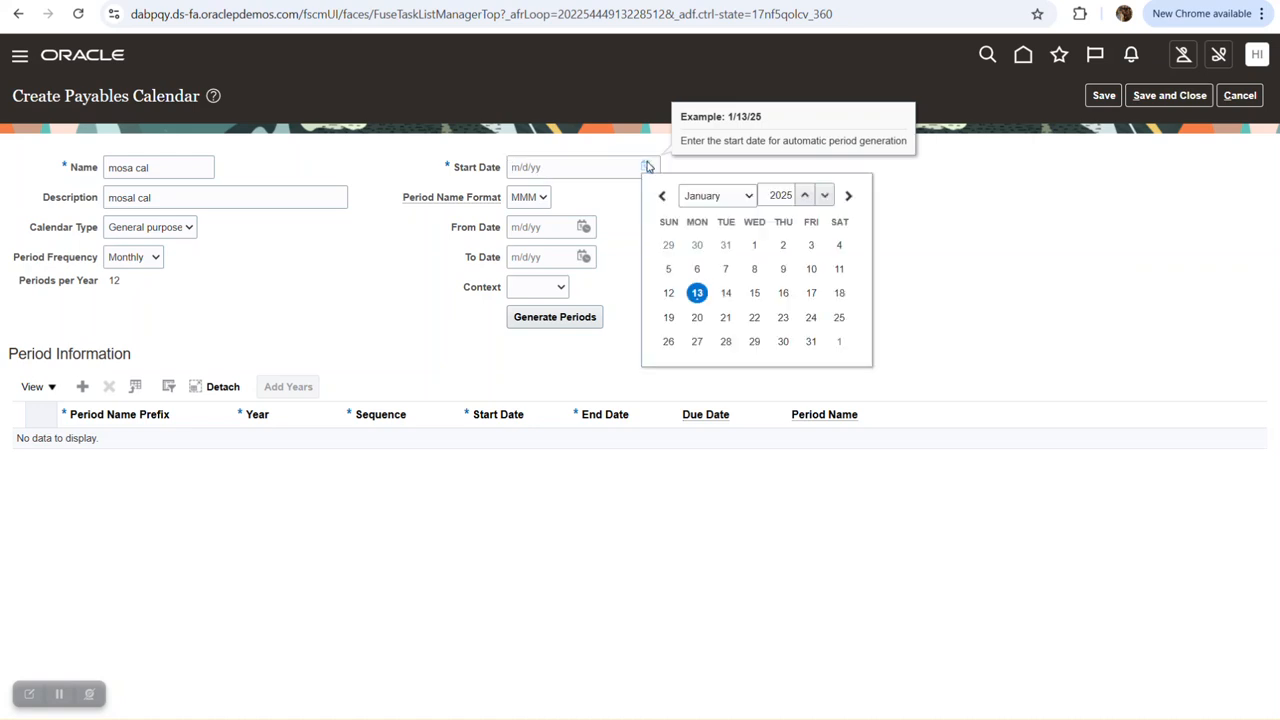
left_click(755, 245)
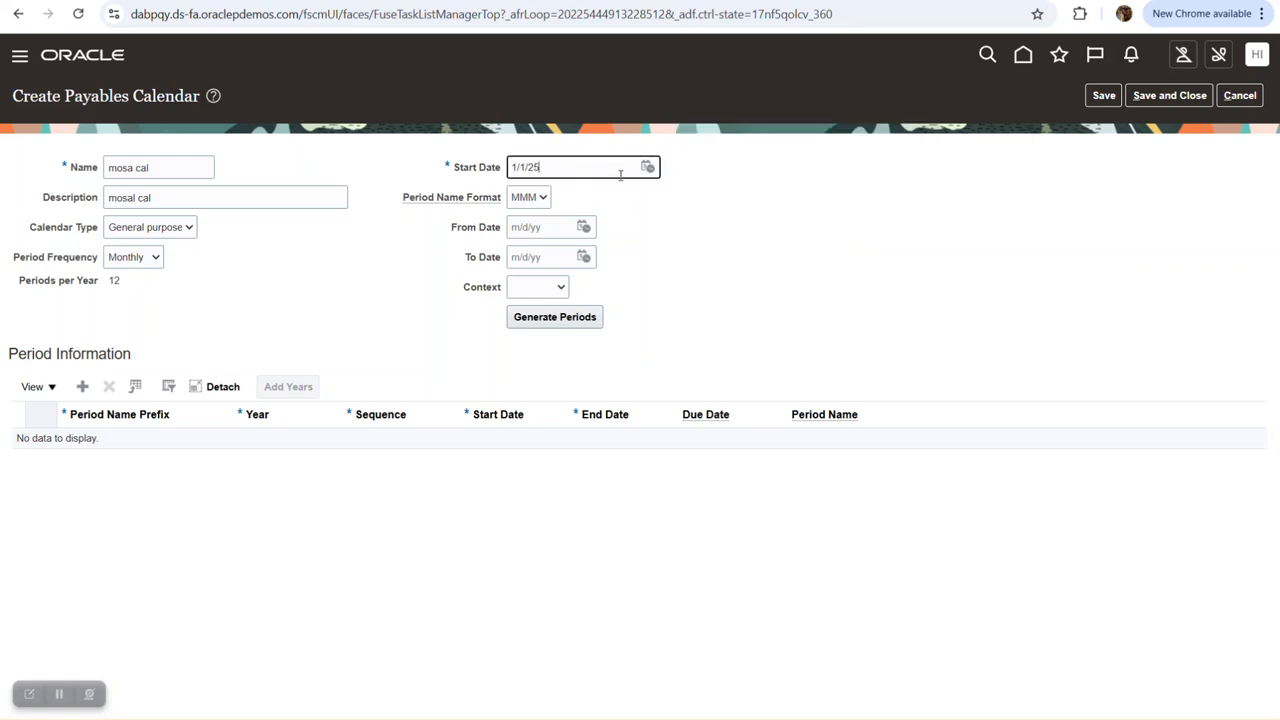
left_click(535, 204)
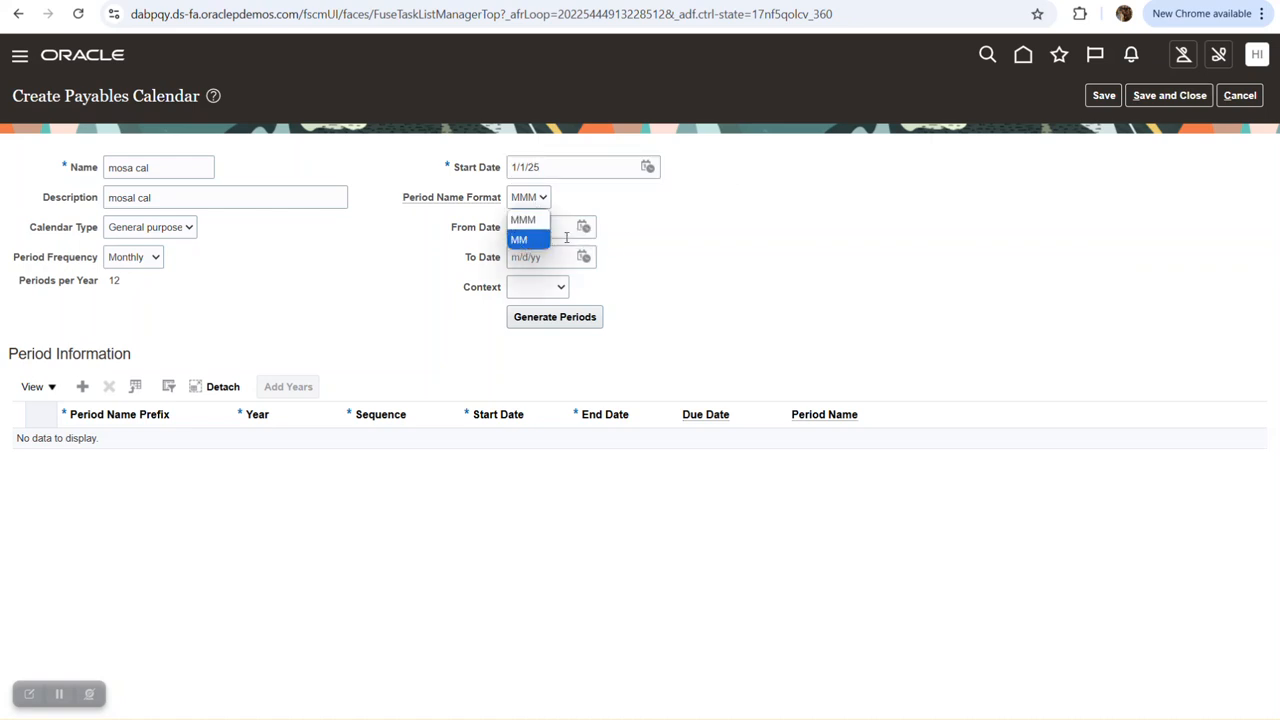
left_click(694, 232)
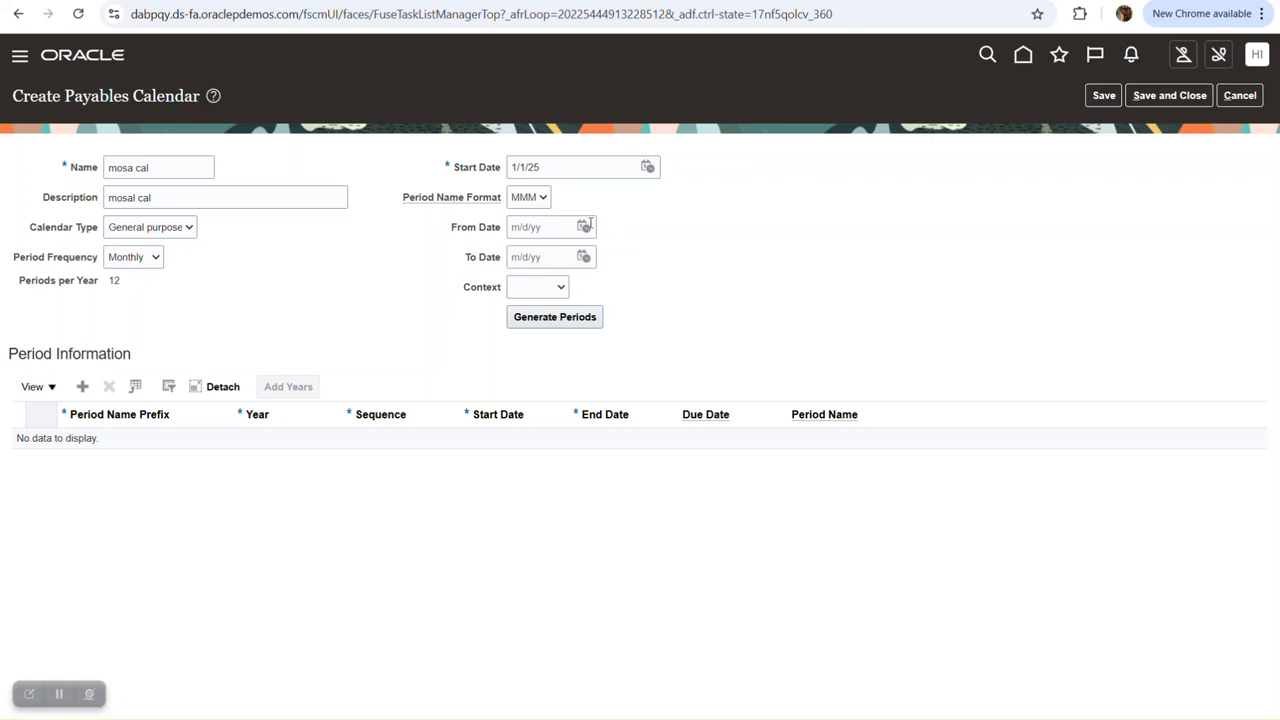
left_click(555, 317)
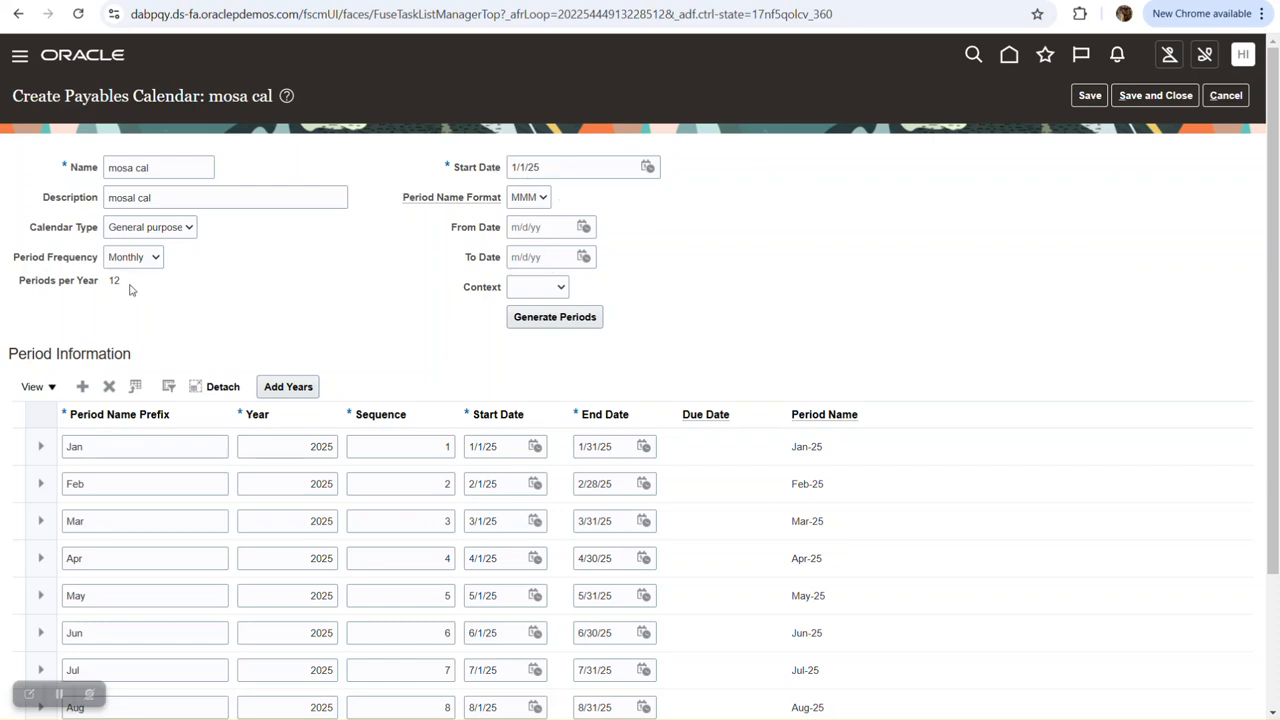
scroll(700, 312, "down", 2)
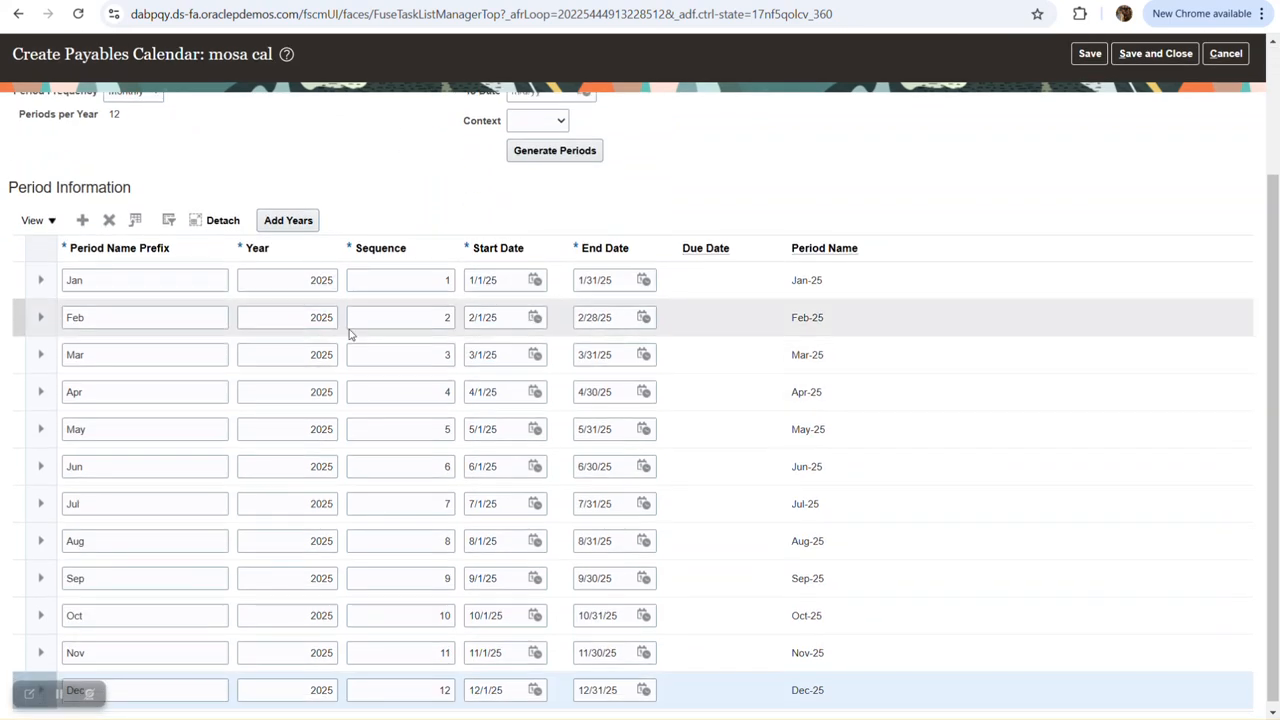
scroll(386, 522, "down", 1)
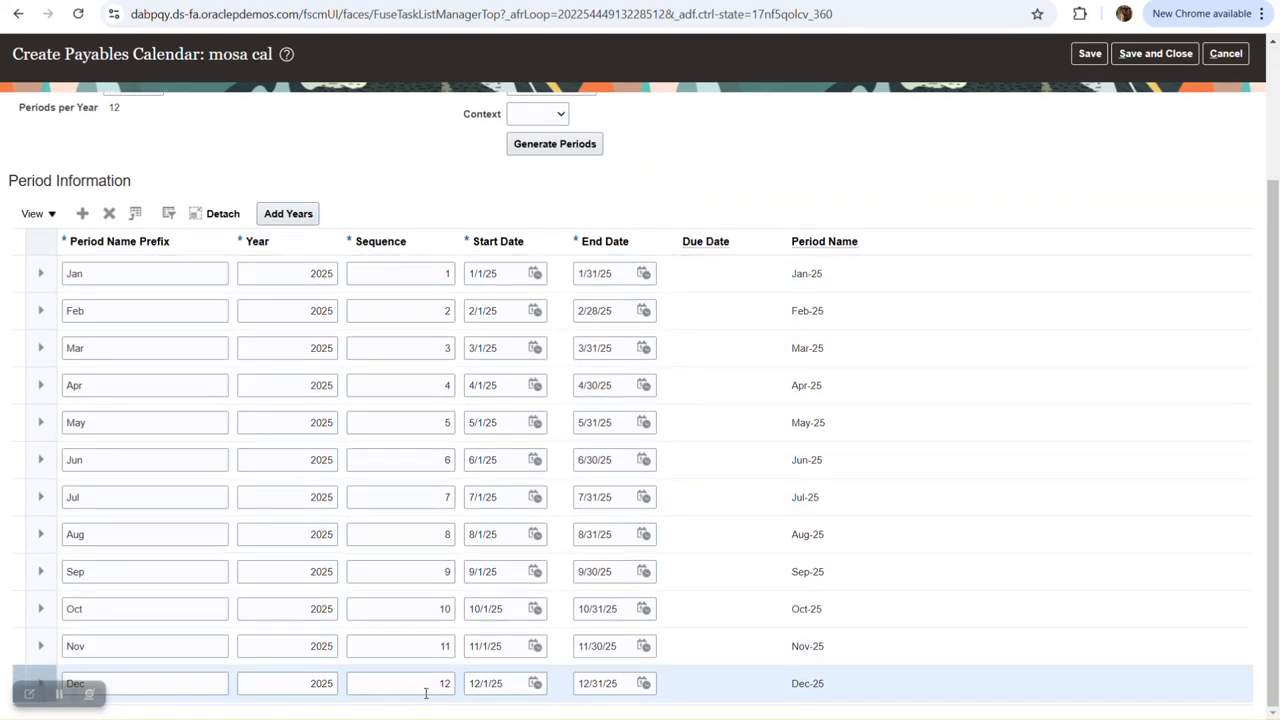
scroll(646, 369, "up", 3)
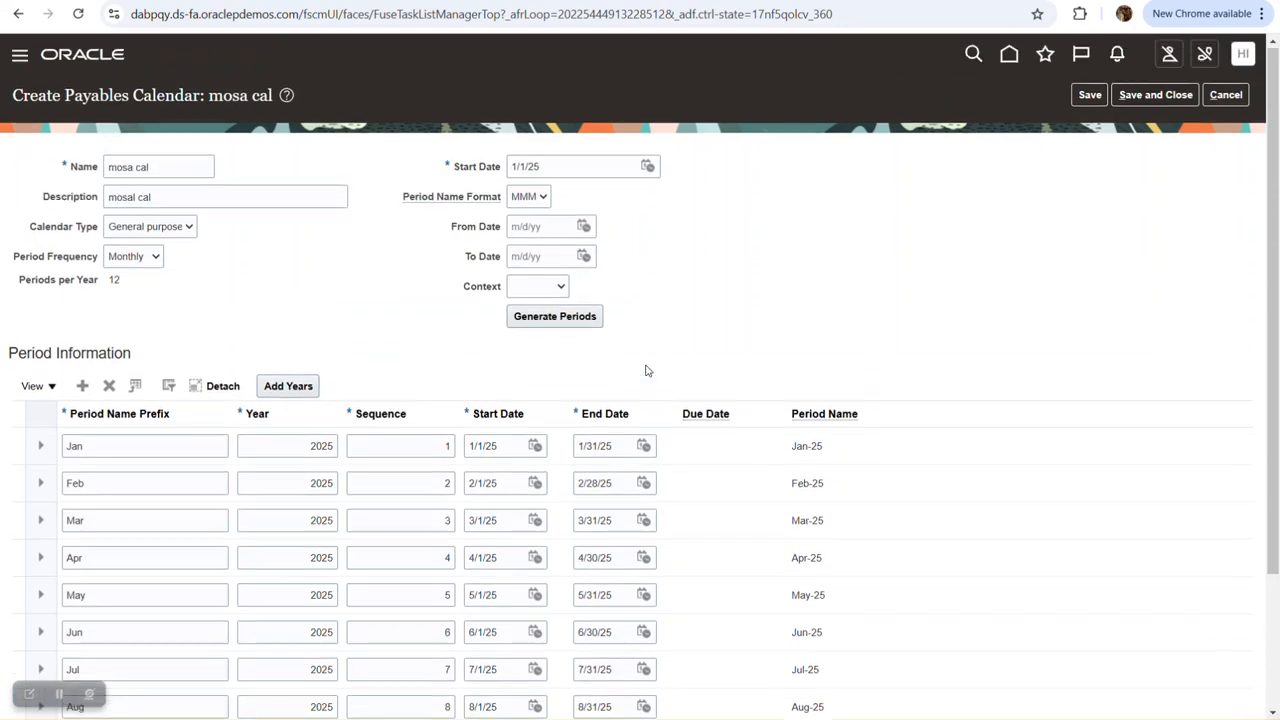
Save the calendar by adding one year, generate and review the added periods, and leave the page without saving them.
left_click(285, 387)
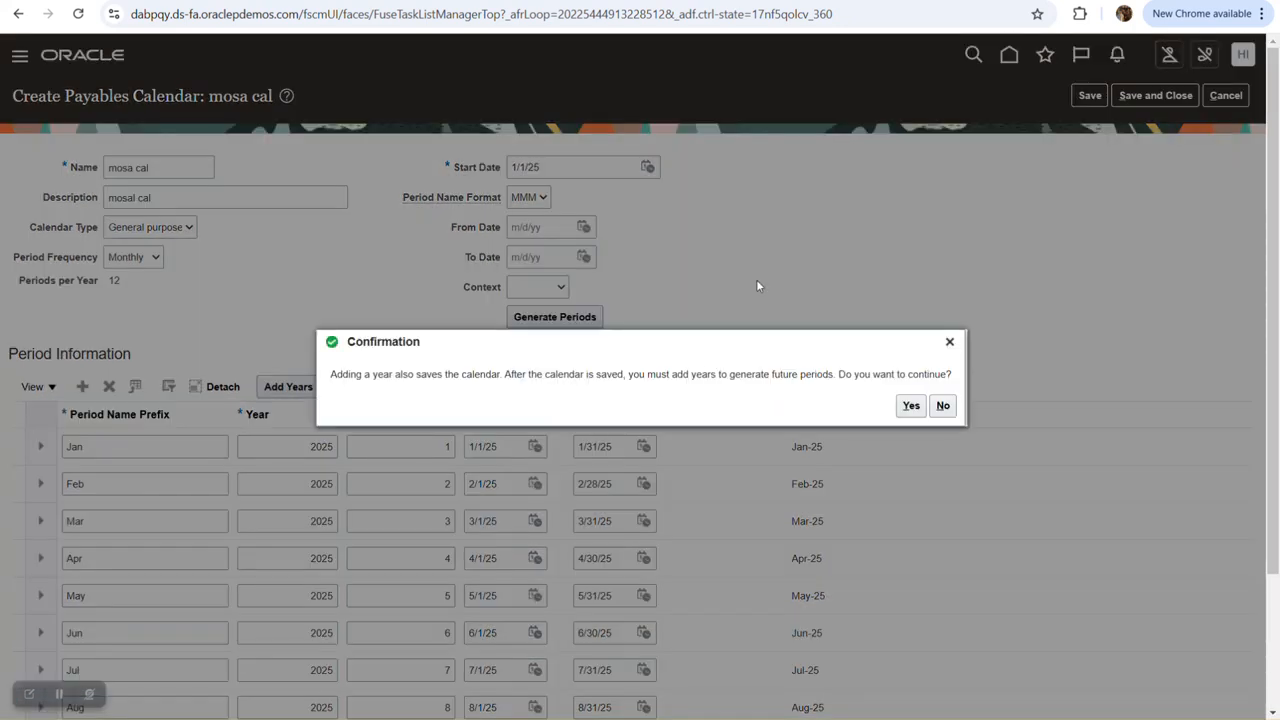
left_click(910, 405)
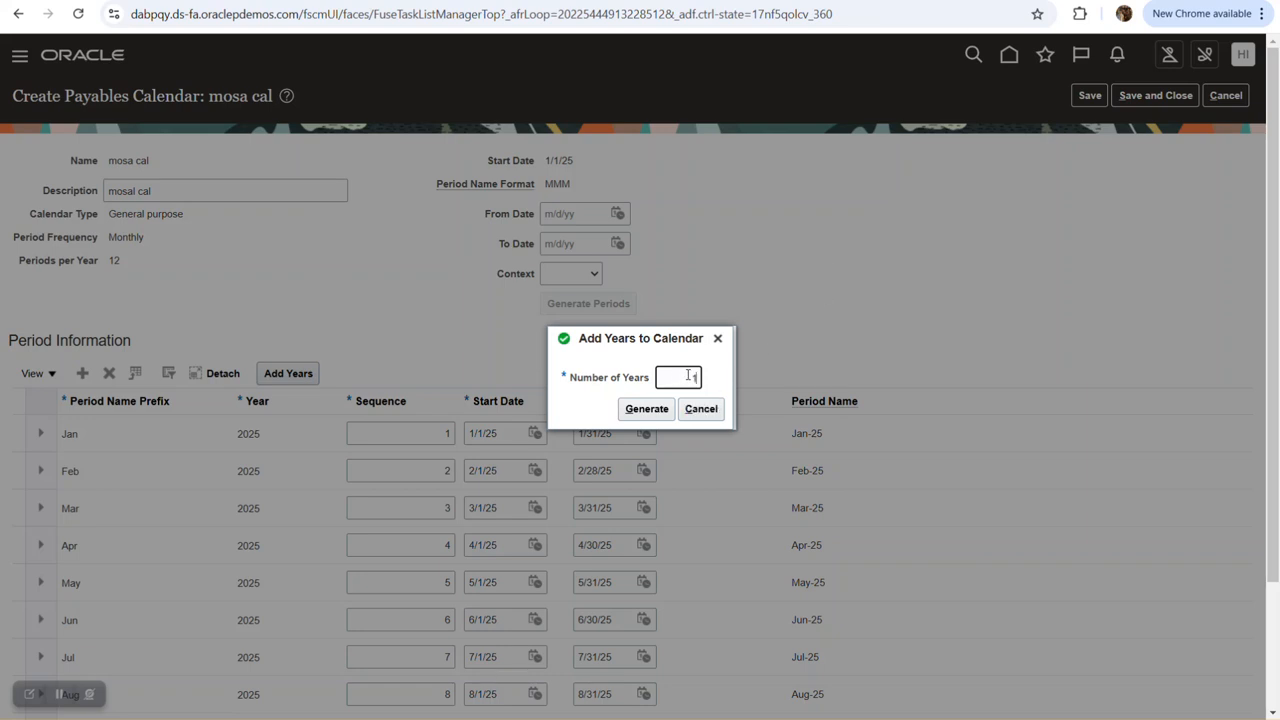
left_click(647, 409)
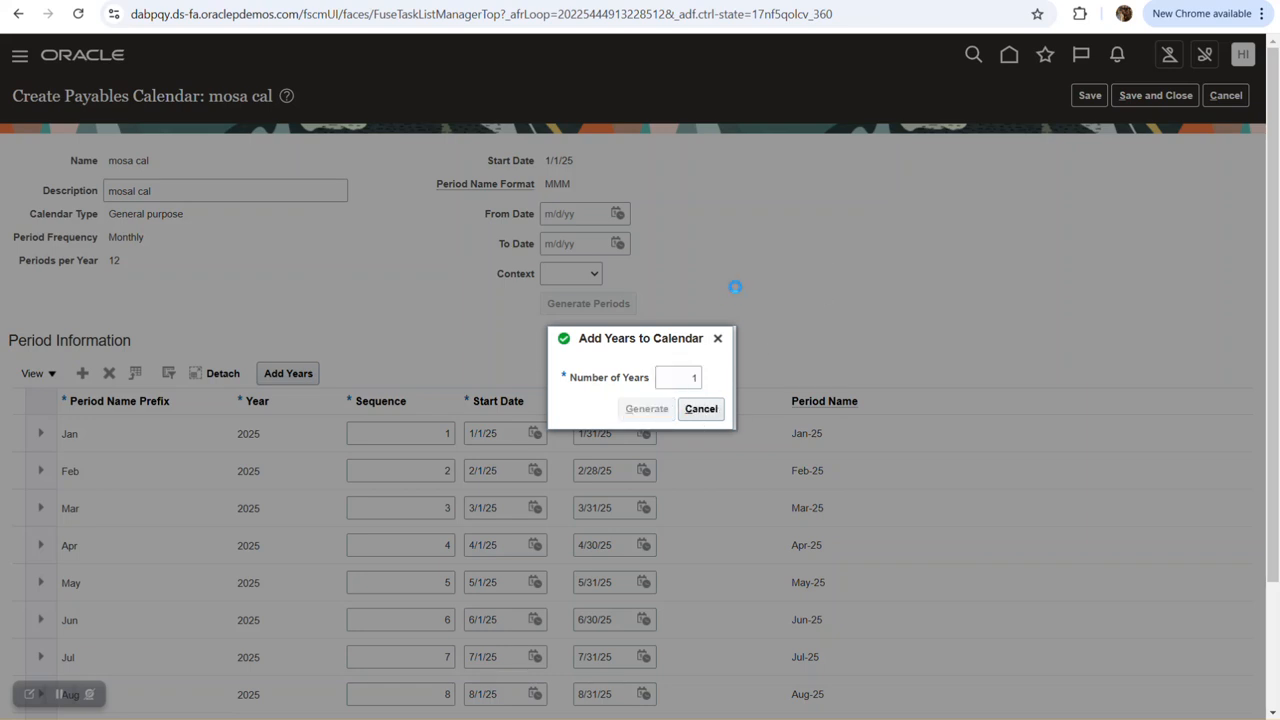
scroll(757, 271, "down", 3)
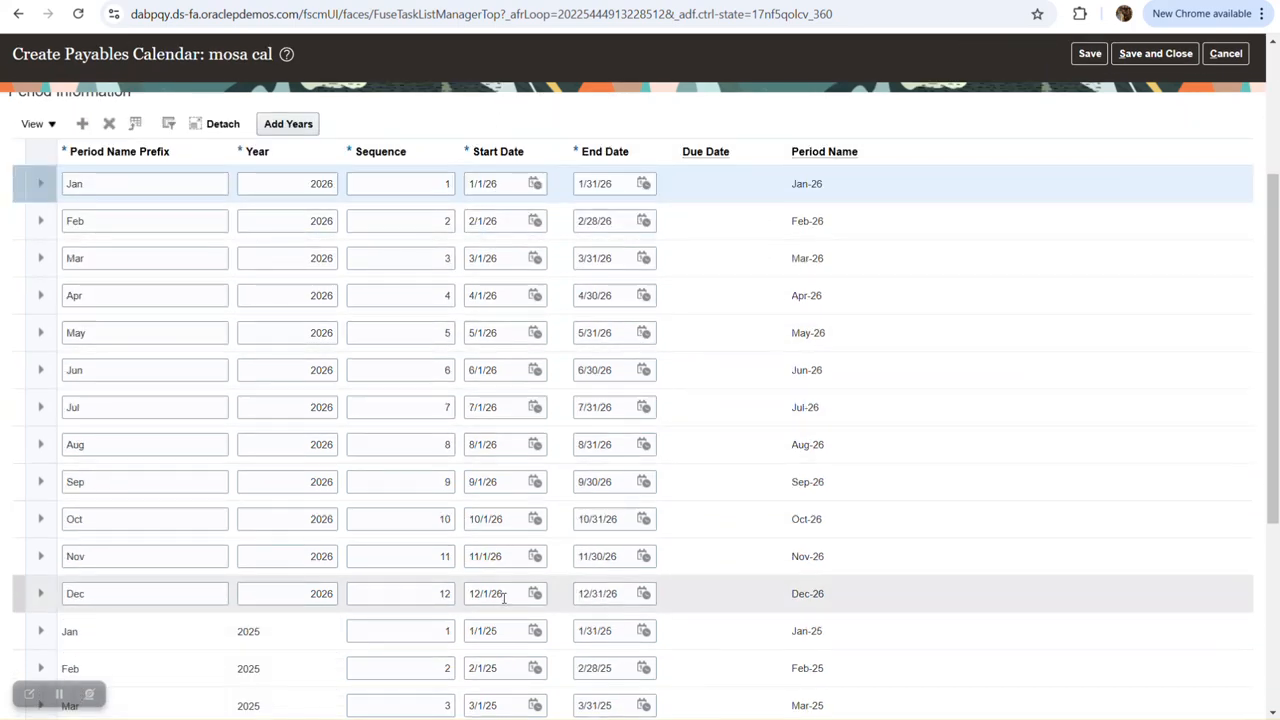
scroll(545, 420, "up", 3)
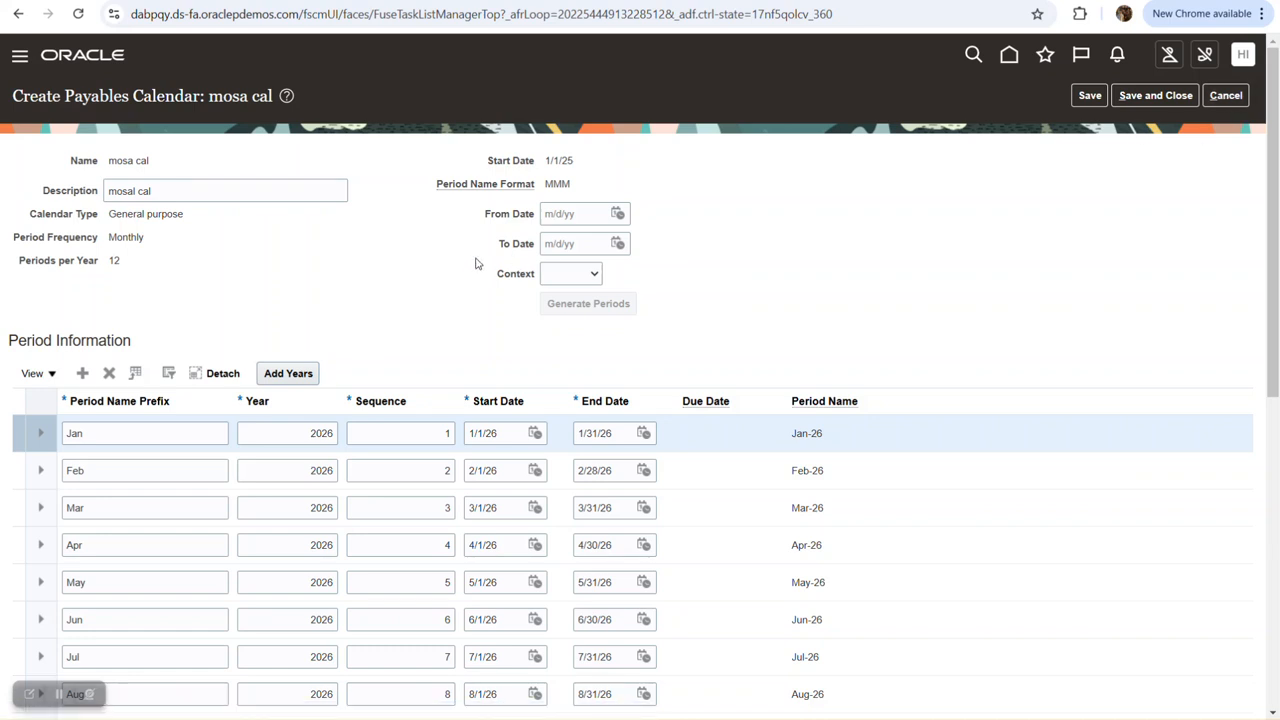
left_click(1226, 95)
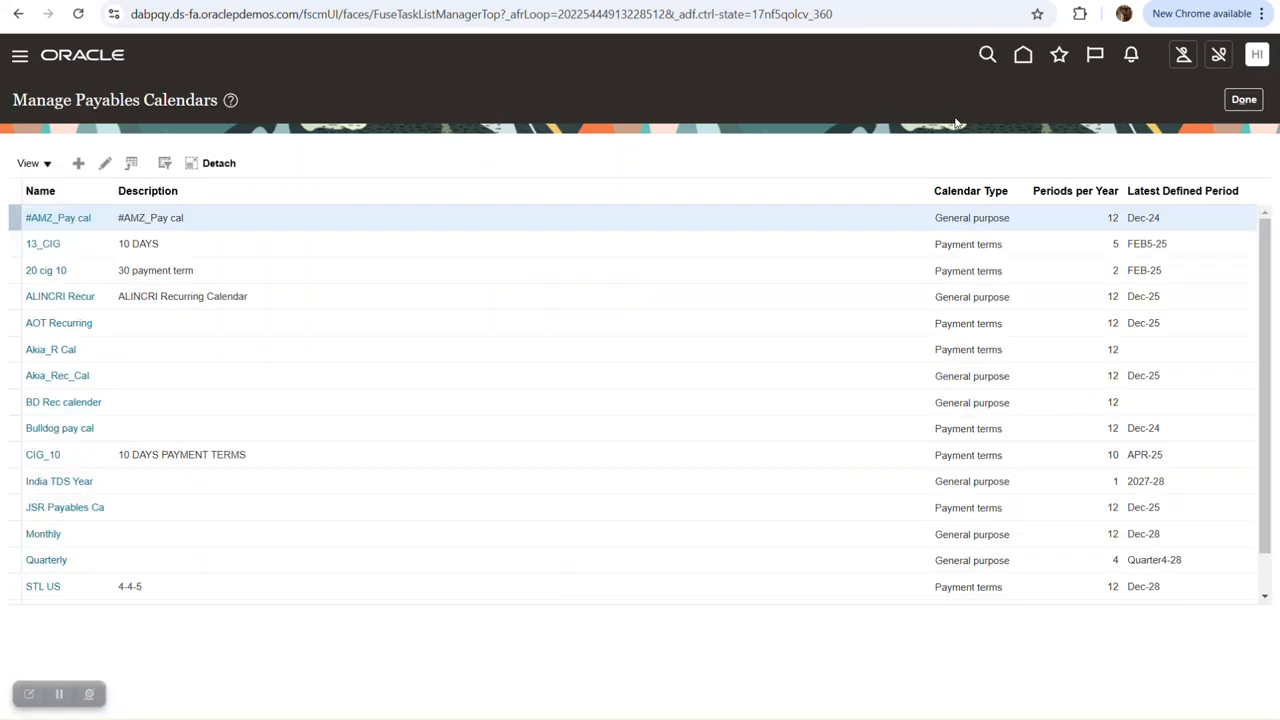
Return to the Invoices page and download the Create Recurring Invoices spreadsheet from its tasks.
left_click(1244, 99)
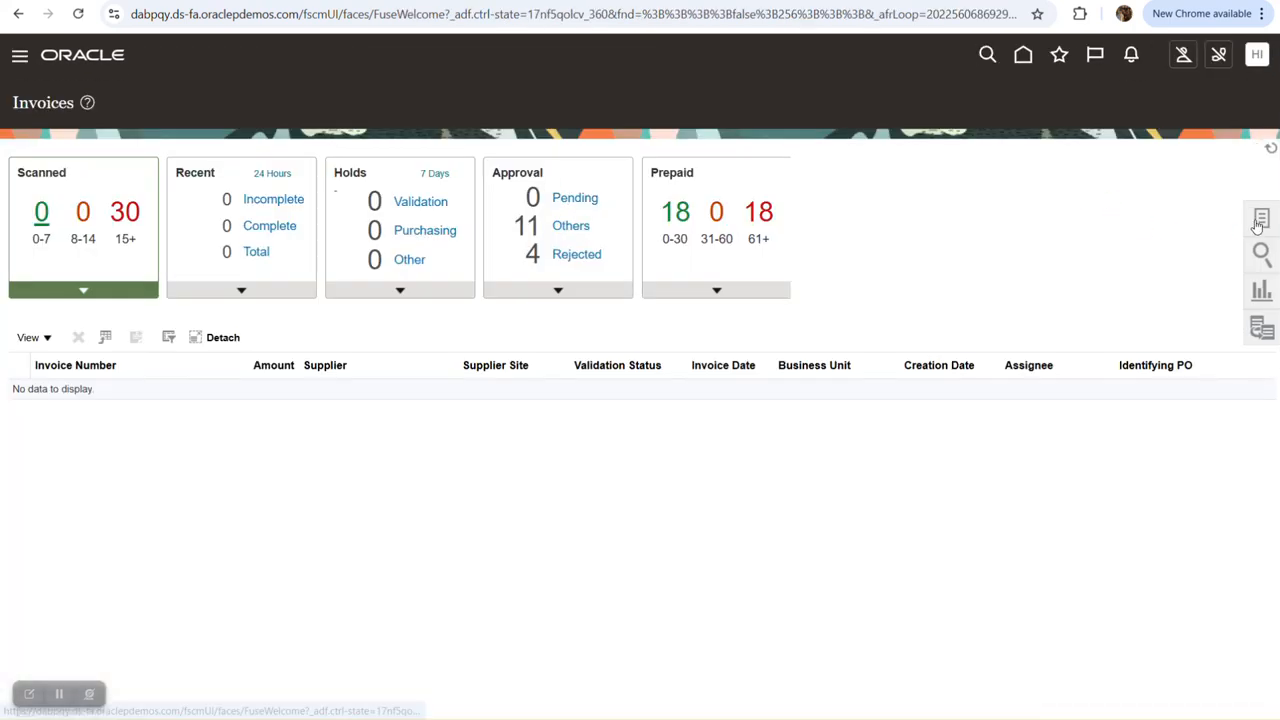
left_click(1260, 220)
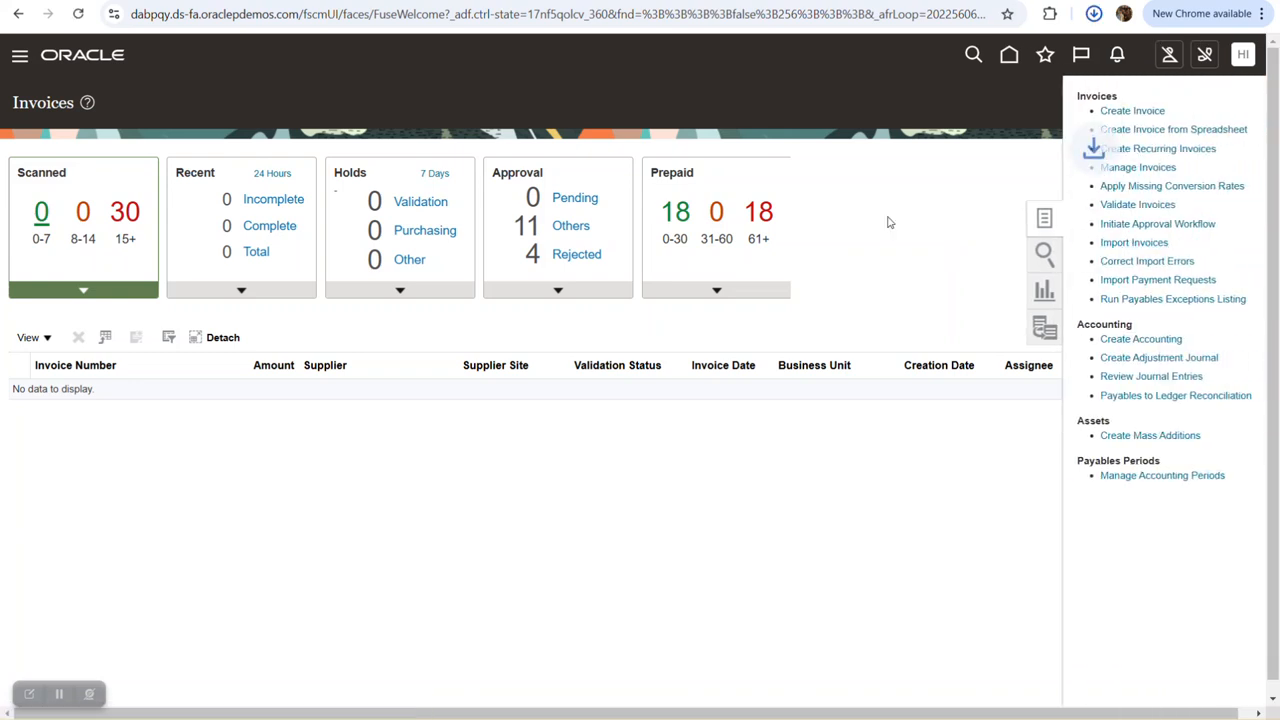
Show the newly downloaded CreateRecurringInvoices (3) workbook in the Downloads folder and open its file properties.
left_click(1095, 14)
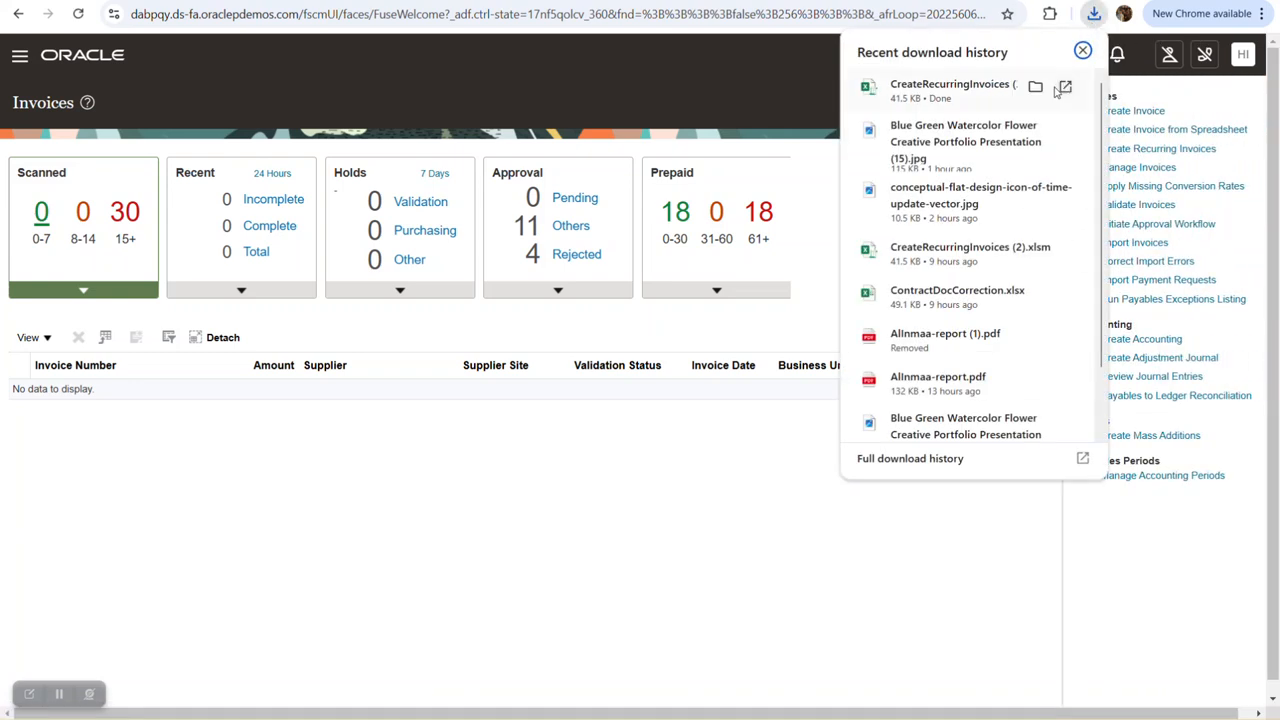
left_click(1036, 88)
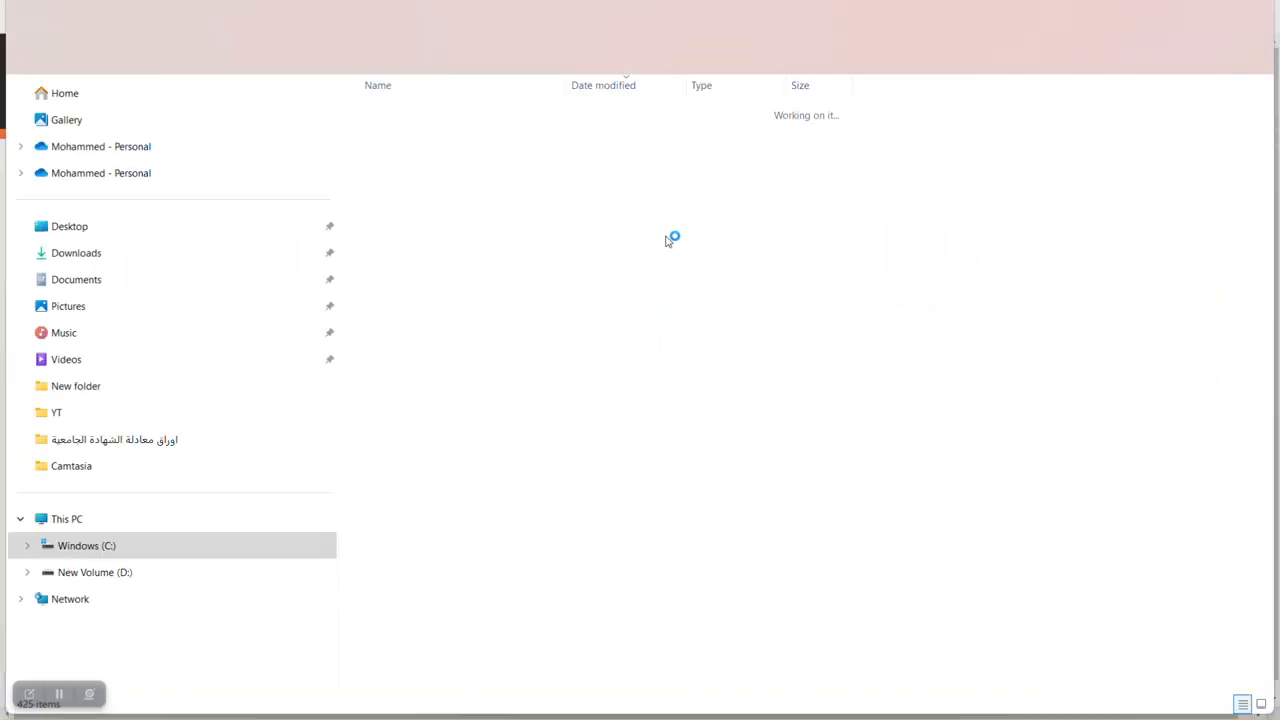
right_click(450, 142)
left_click(450, 138)
right_click(450, 135)
left_click(510, 346)
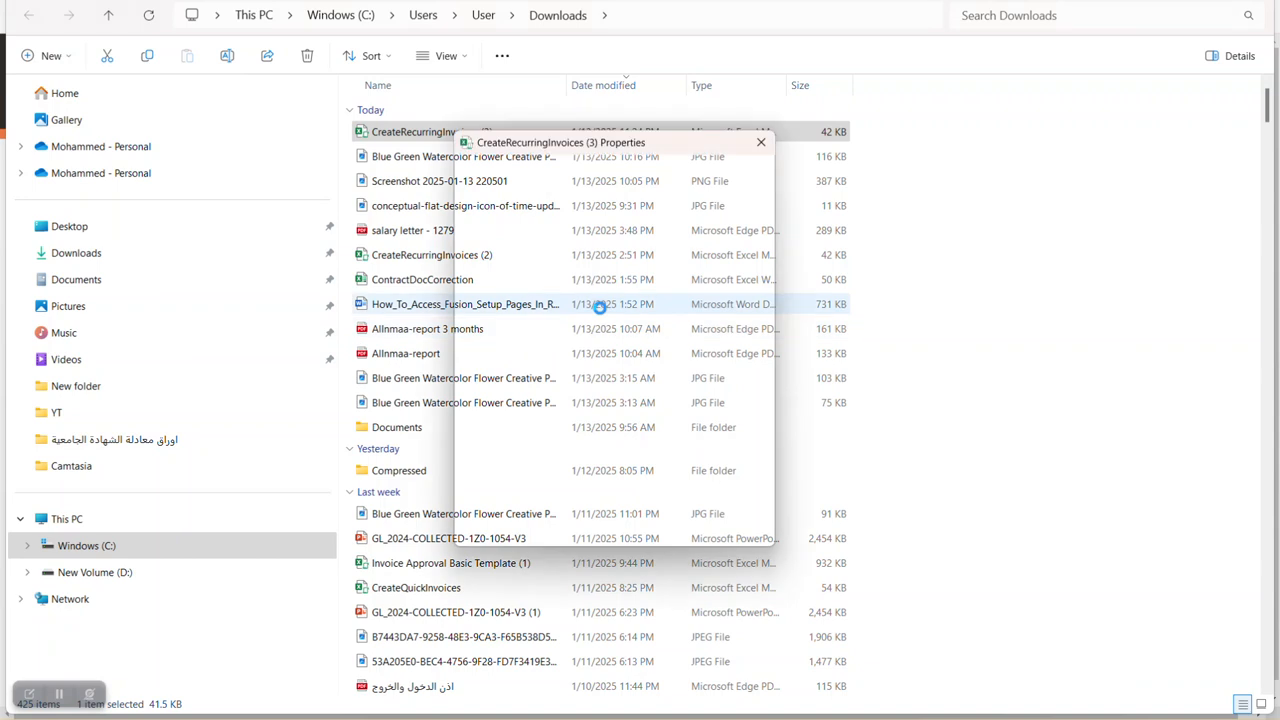
Unblock the CreateRecurringInvoices (3) file in its properties, apply the change and close the properties.
left_click(697, 468)
left_click(737, 538)
left_click(592, 532)
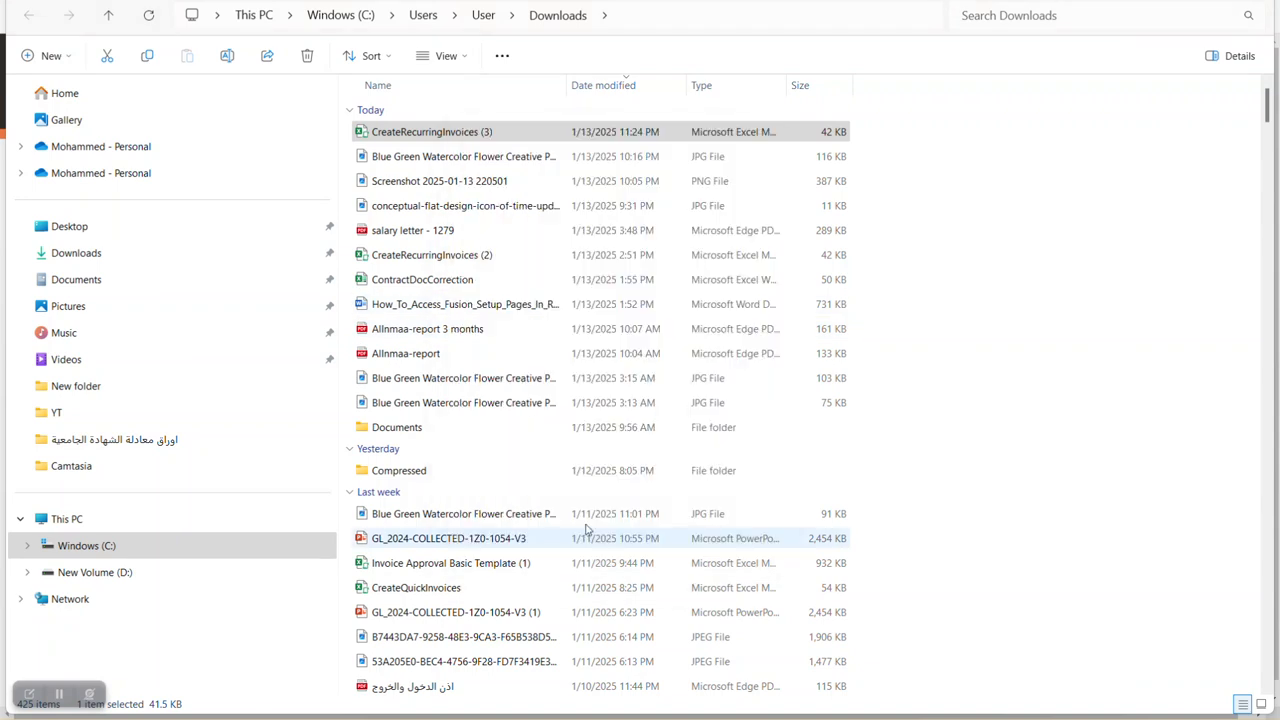
Open the CreateRecurringInvoices (3) workbook, accept the connection to the application URL, and sign in with the user ID and password.
double_click(438, 134)
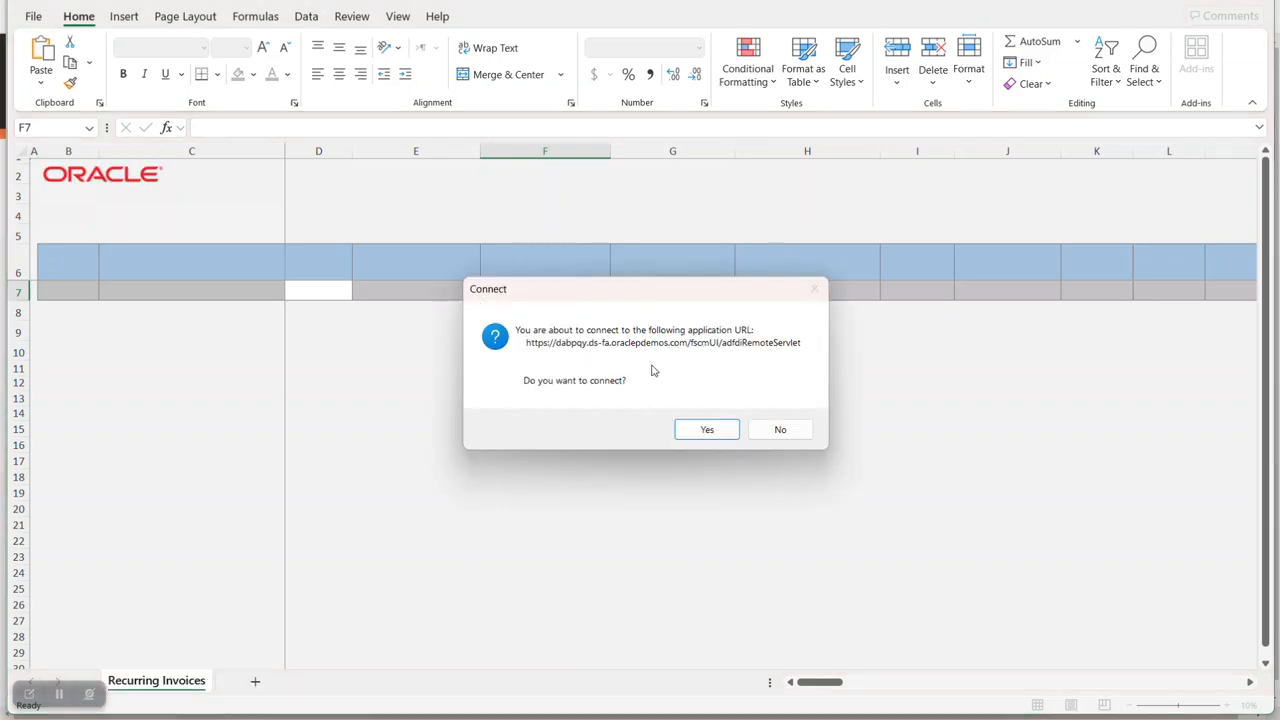
left_click(728, 431)
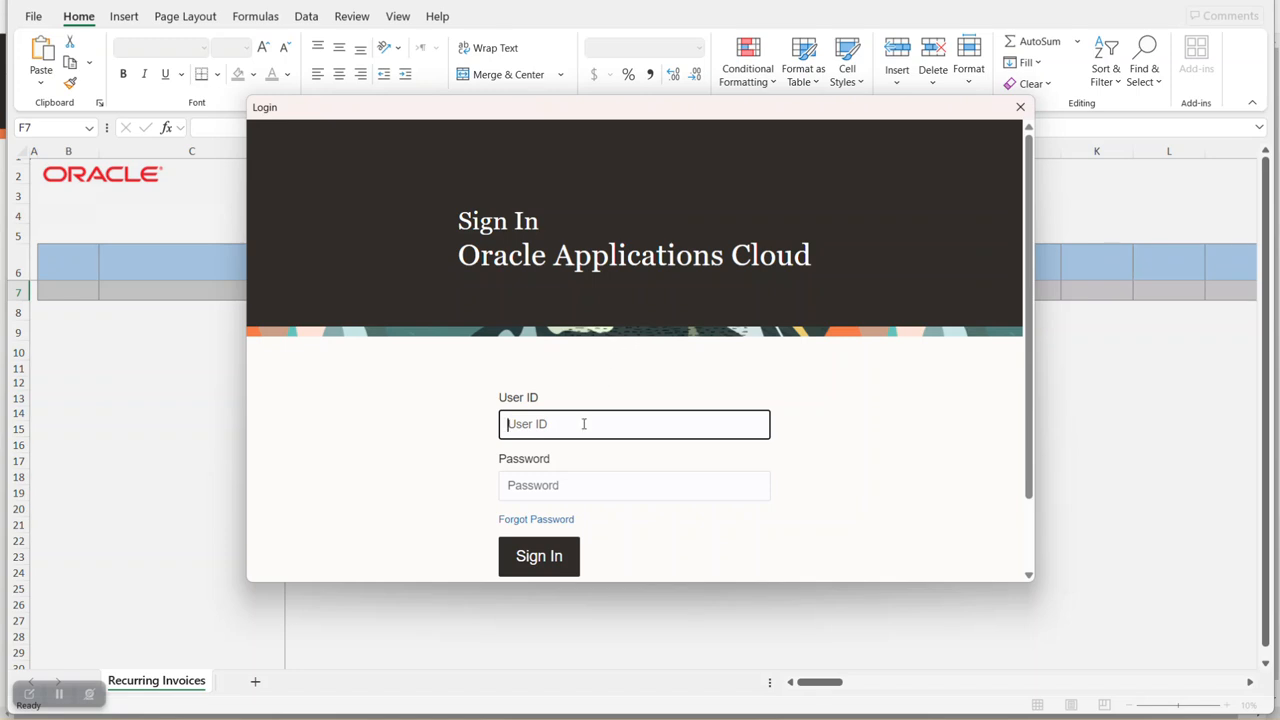
type("hcm_impl2")
key("Tab")
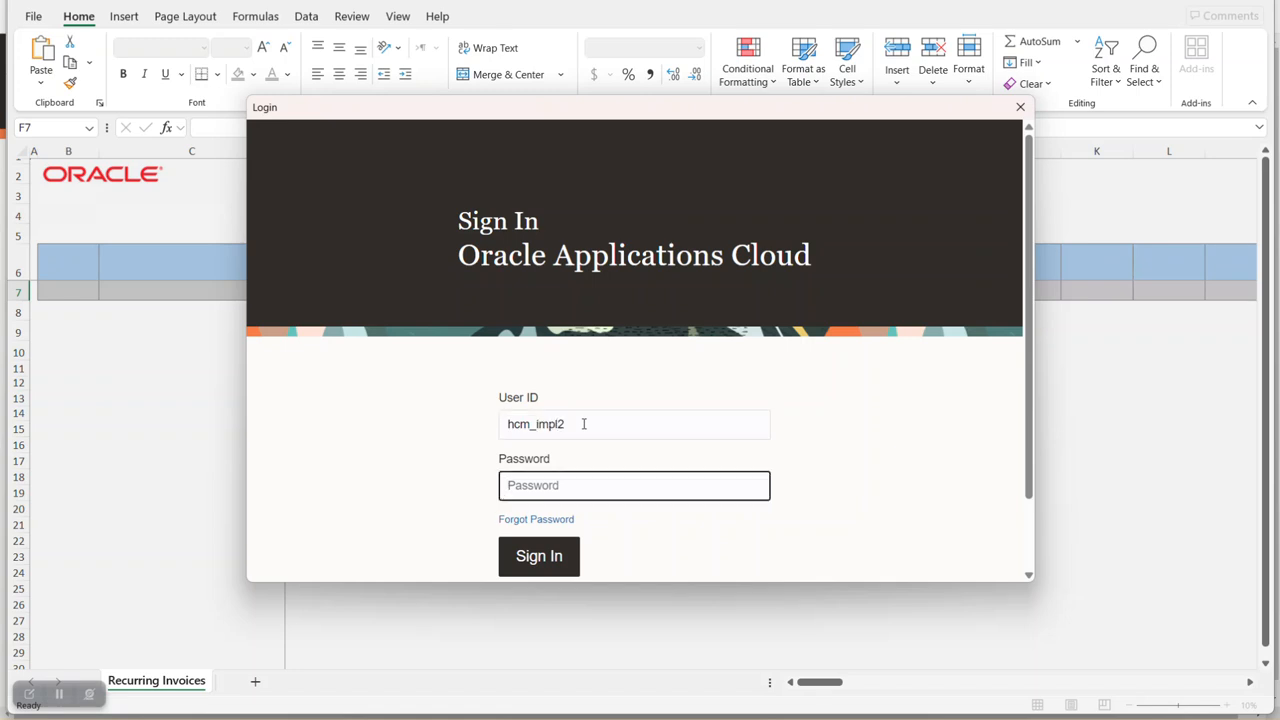
key("ctrl+v")
left_click(549, 557)
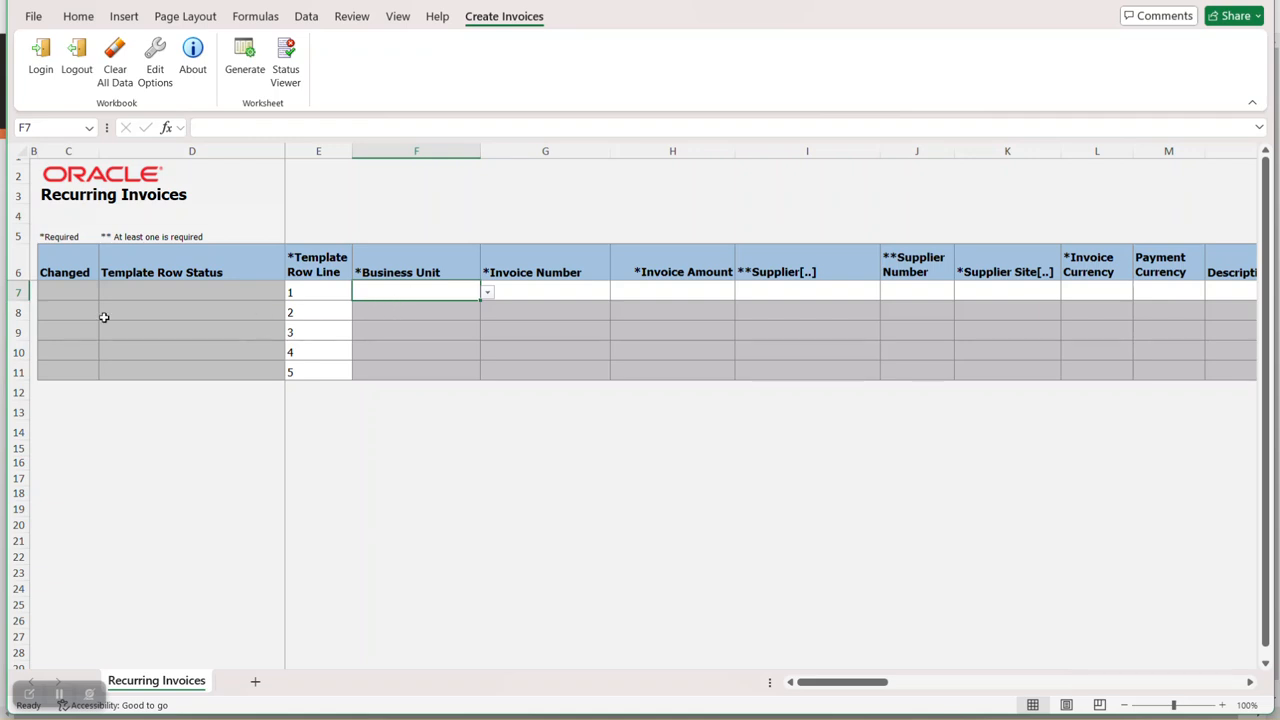
right_click(17, 312)
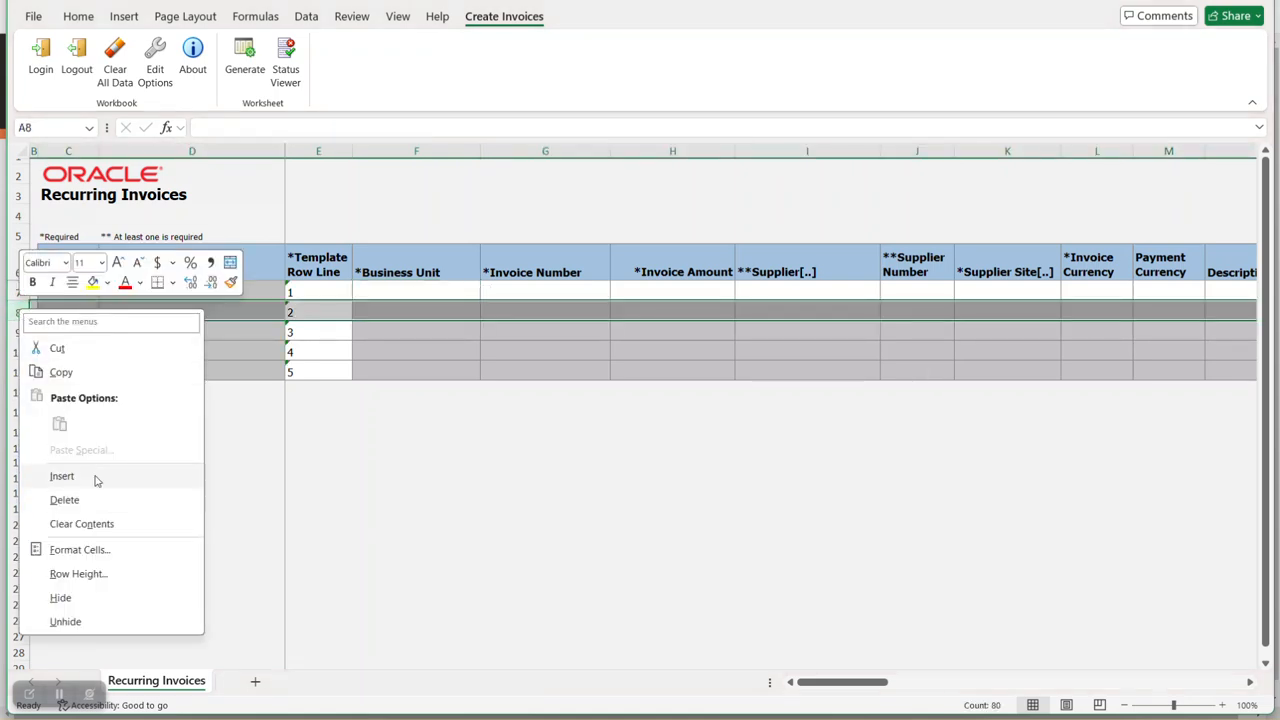
key("Escape")
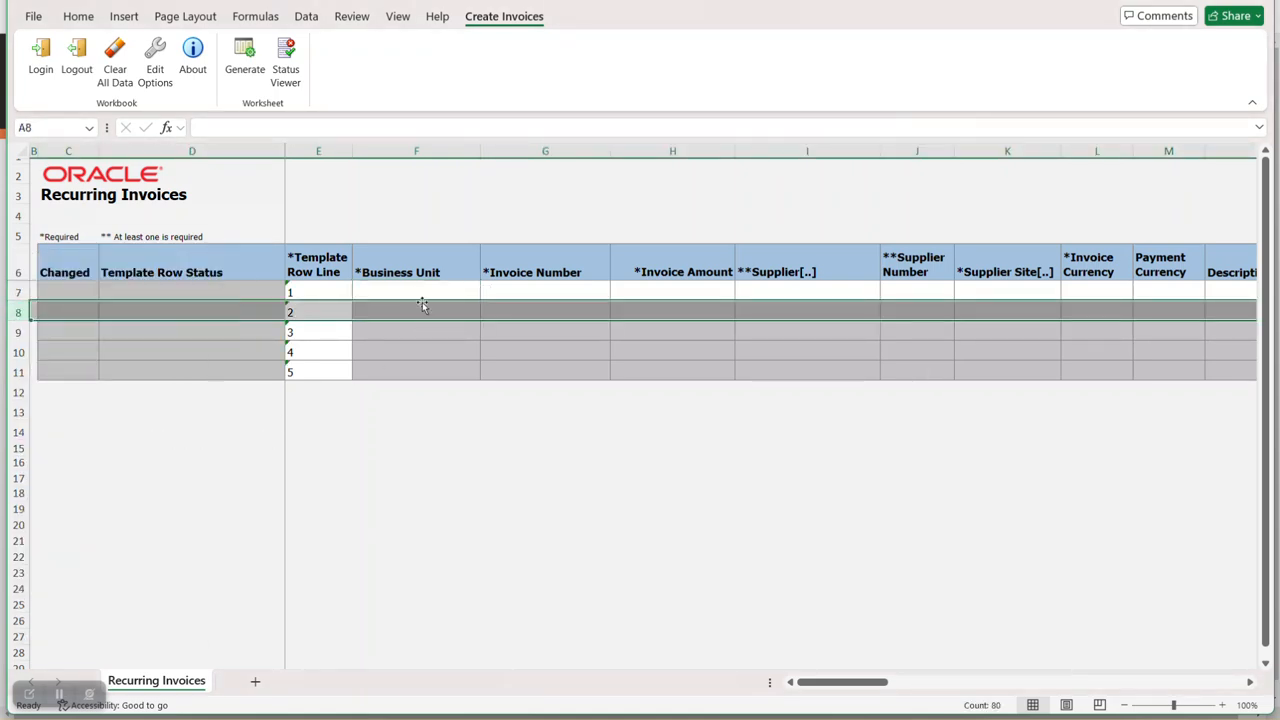
left_click(424, 331)
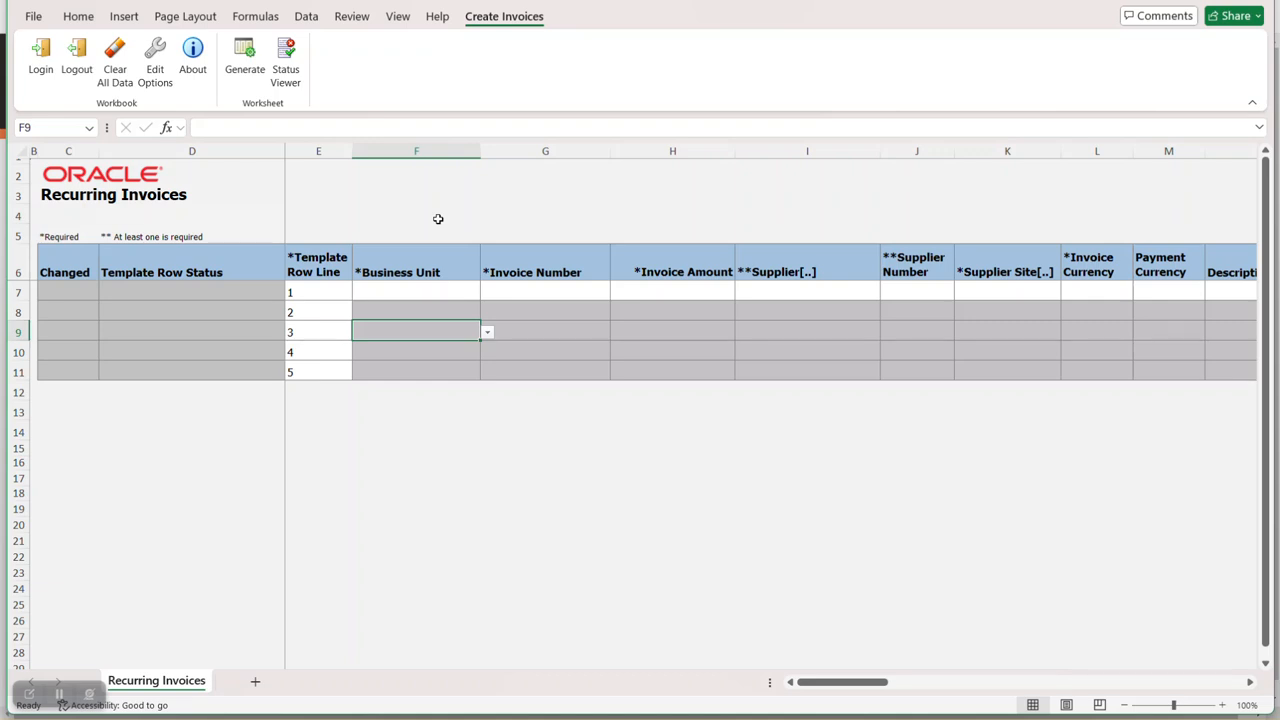
Set the business unit of template row line 1 to US1 Business Unit.
left_click(465, 290)
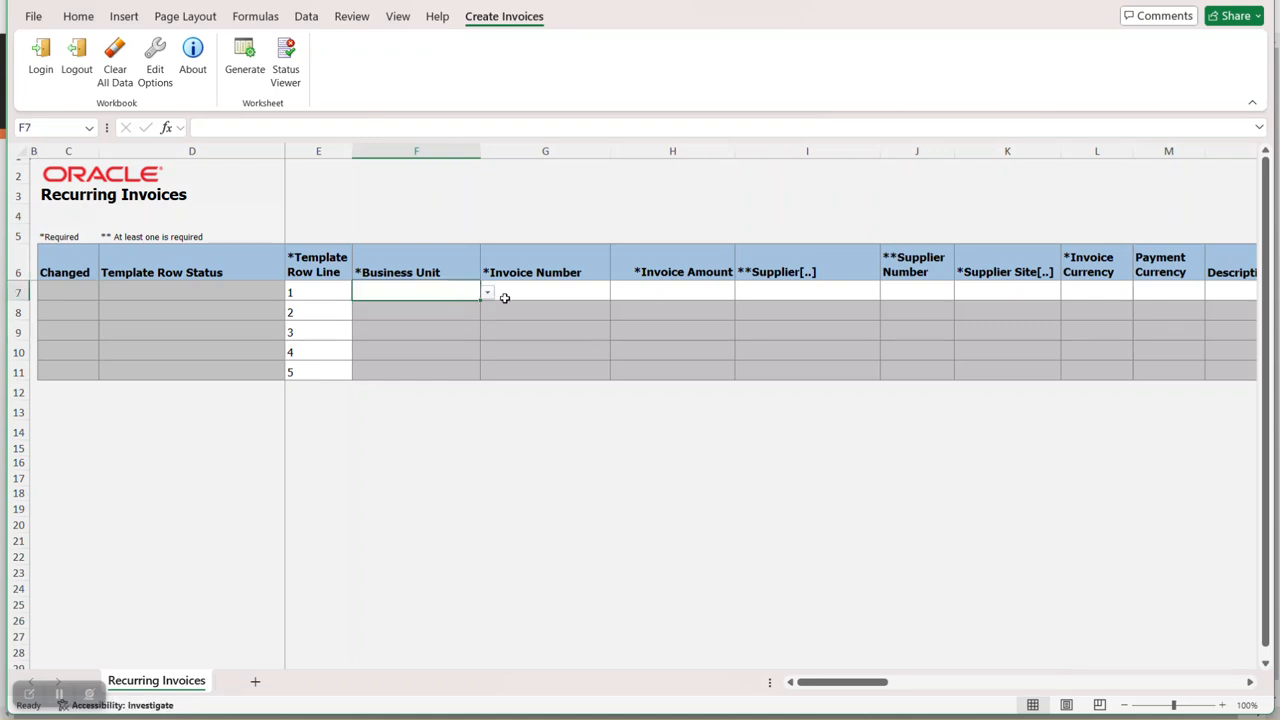
left_click(490, 296)
scroll(460, 390, "down", 10)
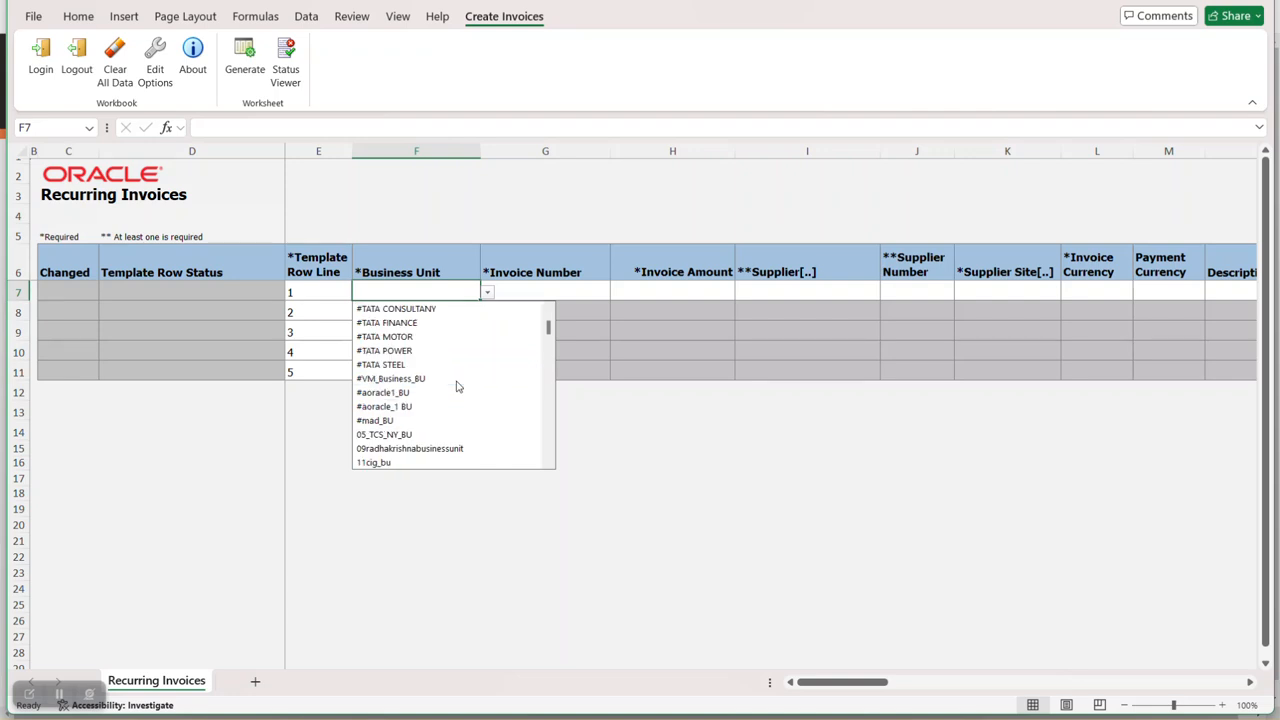
scroll(465, 393, "down", 15)
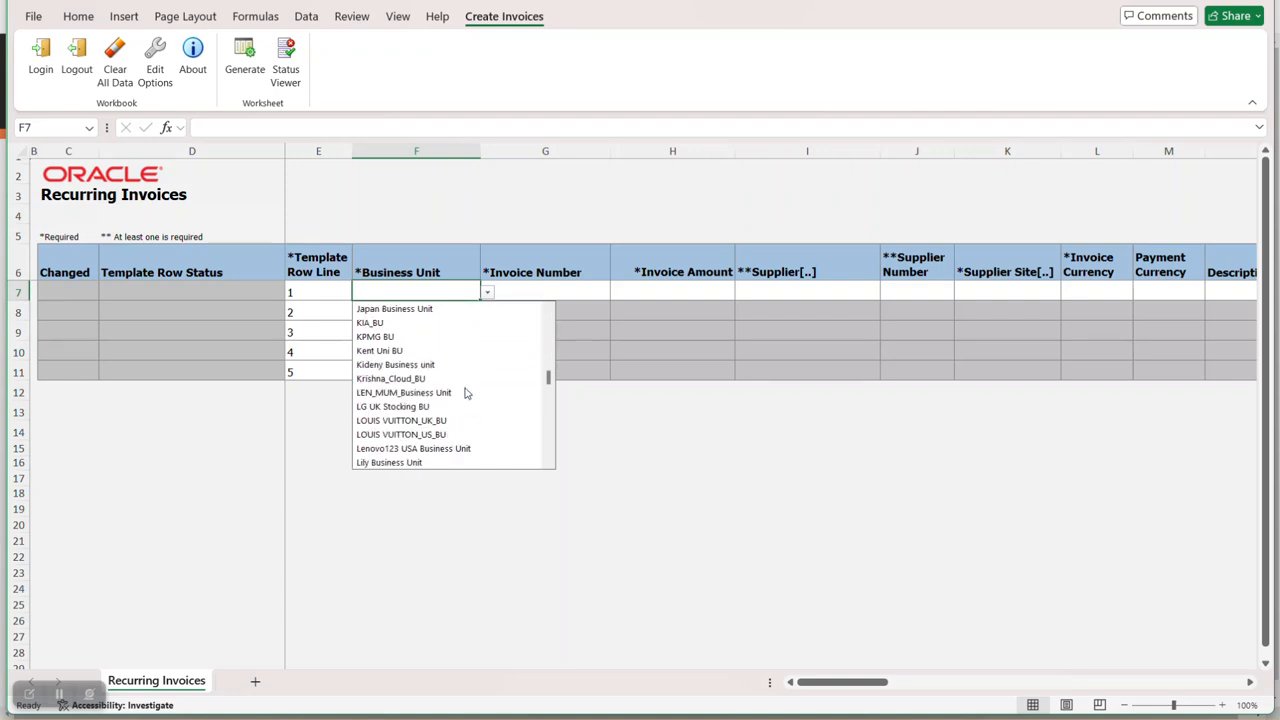
scroll(468, 395, "down", 15)
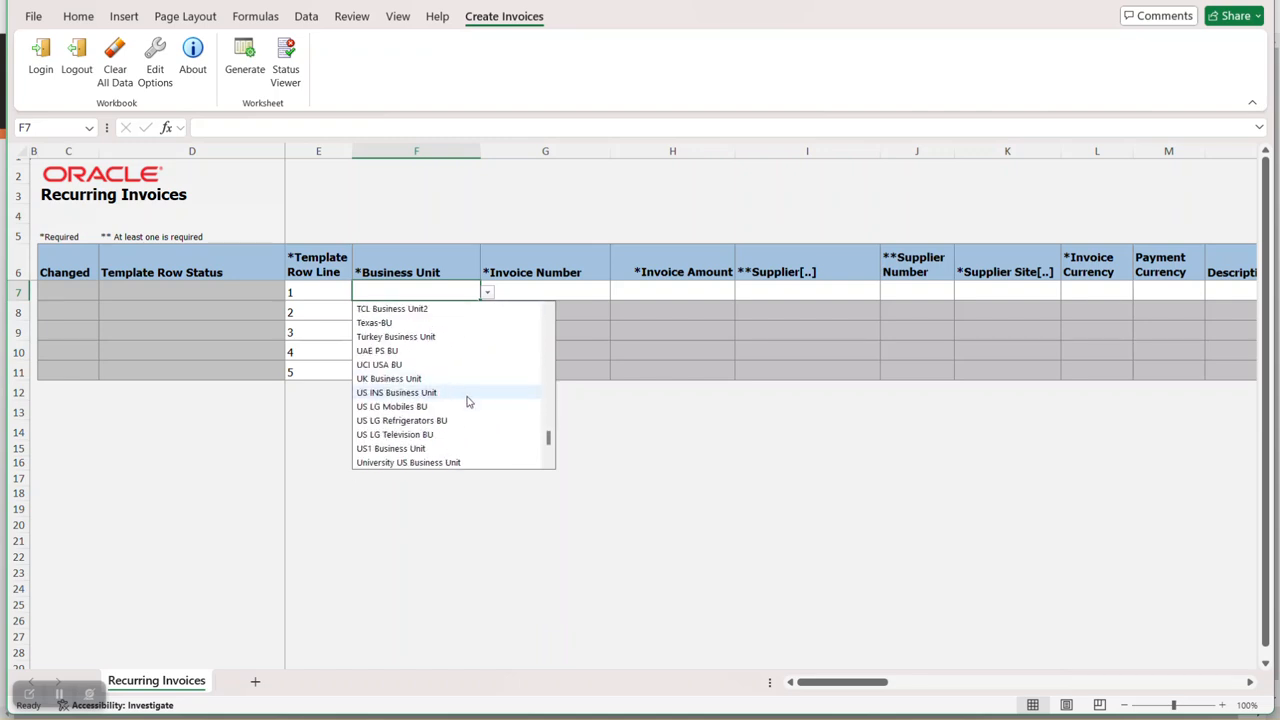
left_click(460, 448)
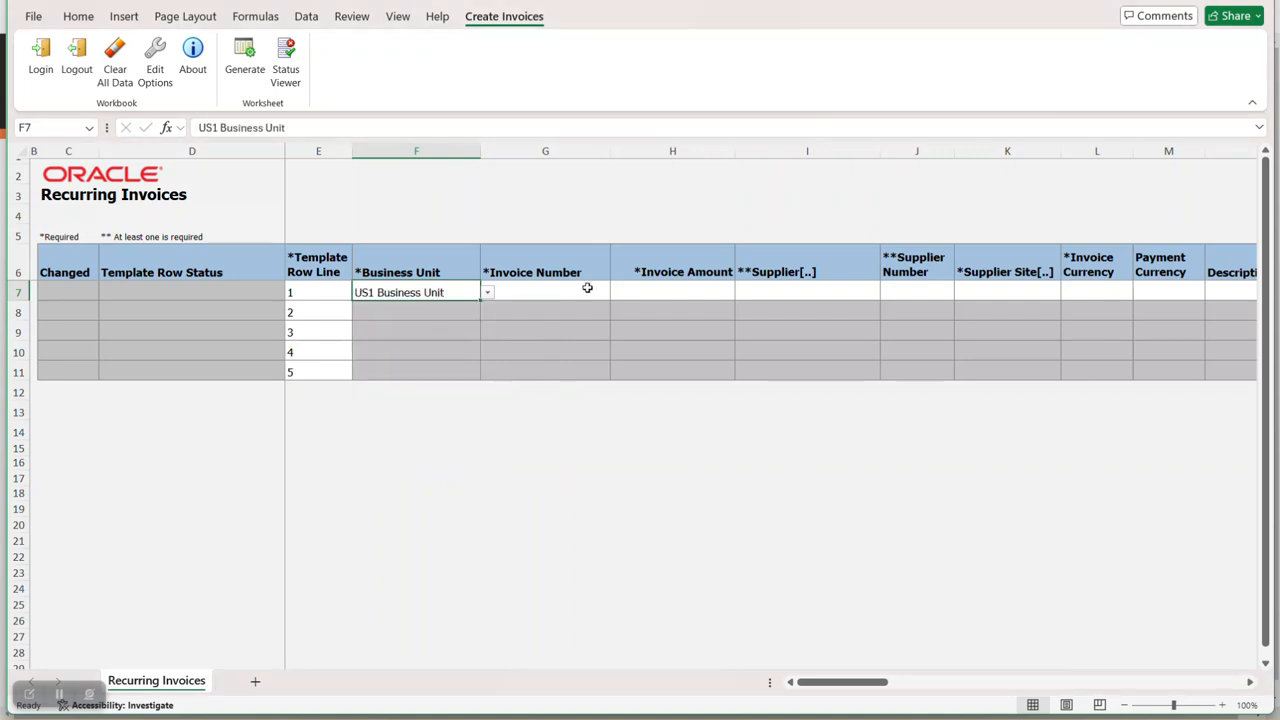
Enter Recur as the invoice number and 5000 as the invoice amount in template row line 1.
left_click(568, 291)
type("R")
key("Caps_Lock")
type("ecur")
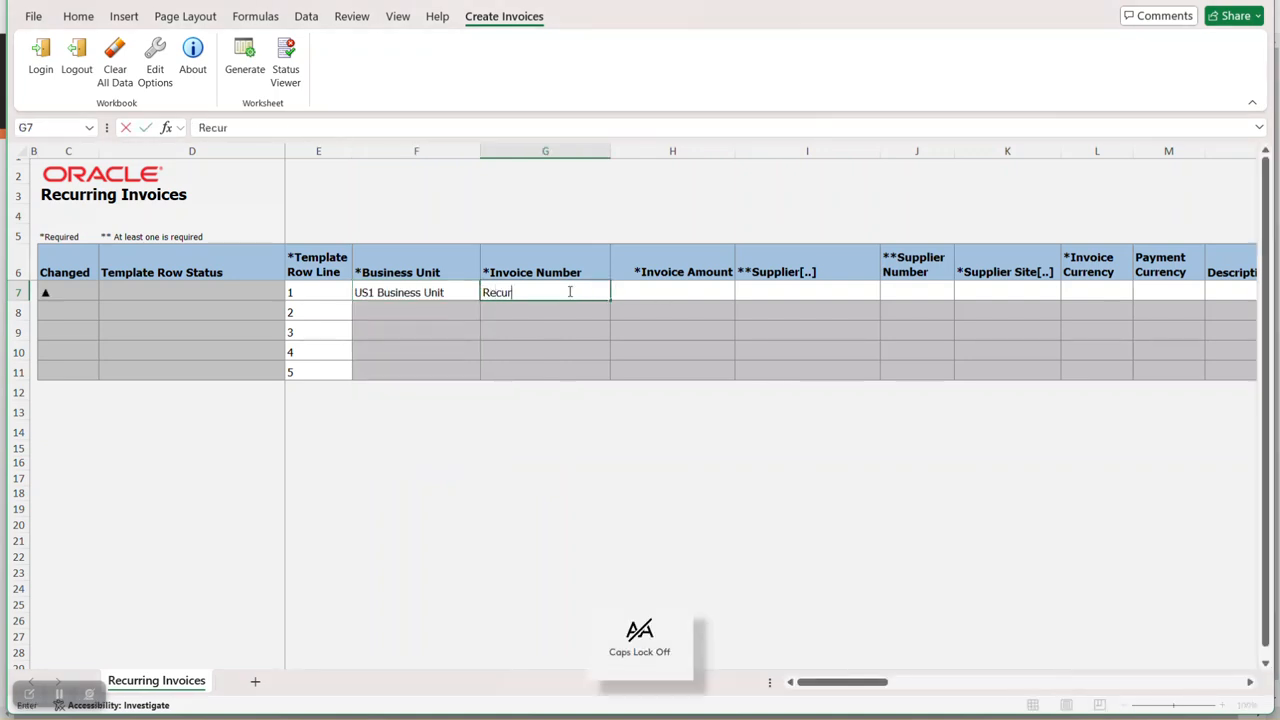
key("Tab")
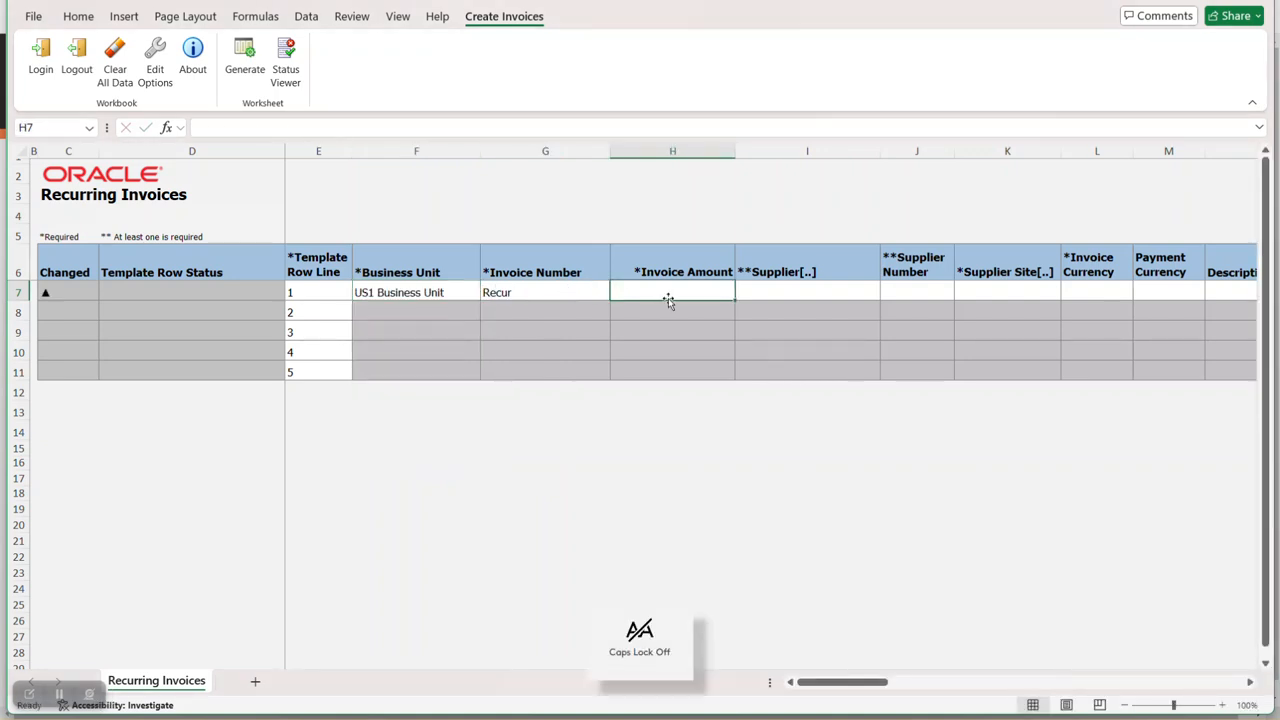
type("5000")
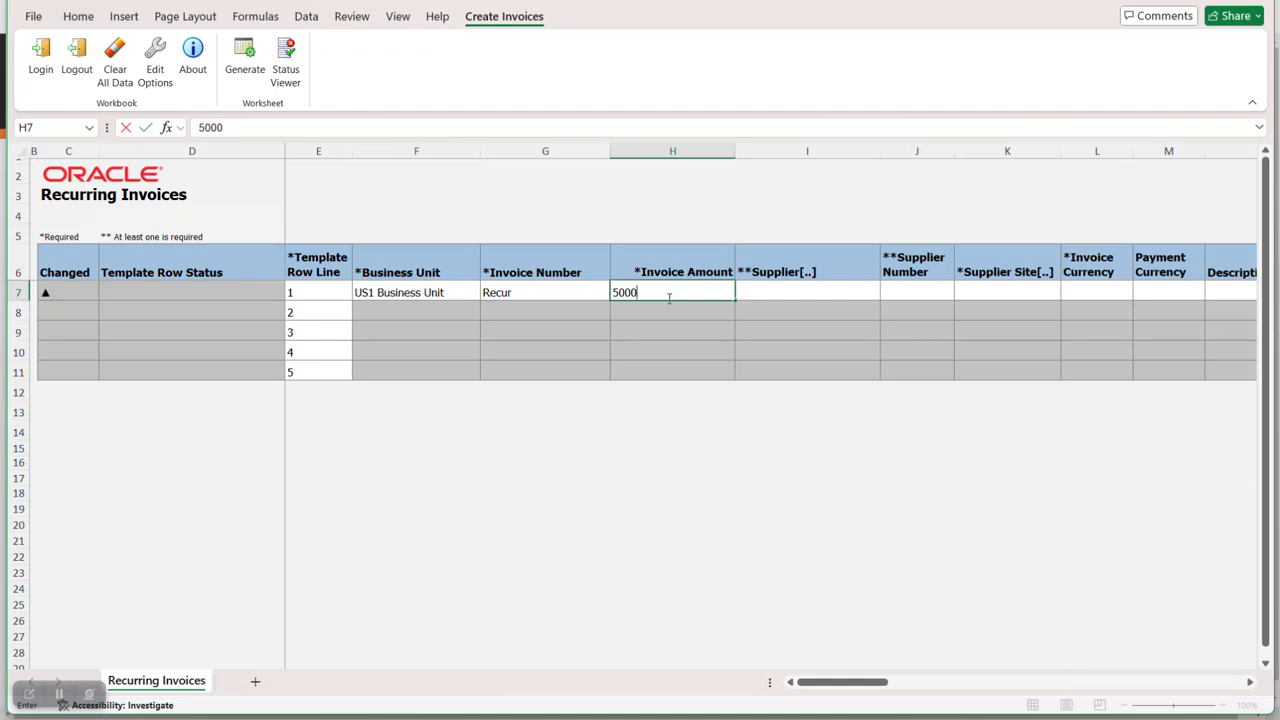
Search suppliers for "abc", choose ABC Consulting for template row line 1, and set its supplier site to ABC US1.
double_click(783, 291)
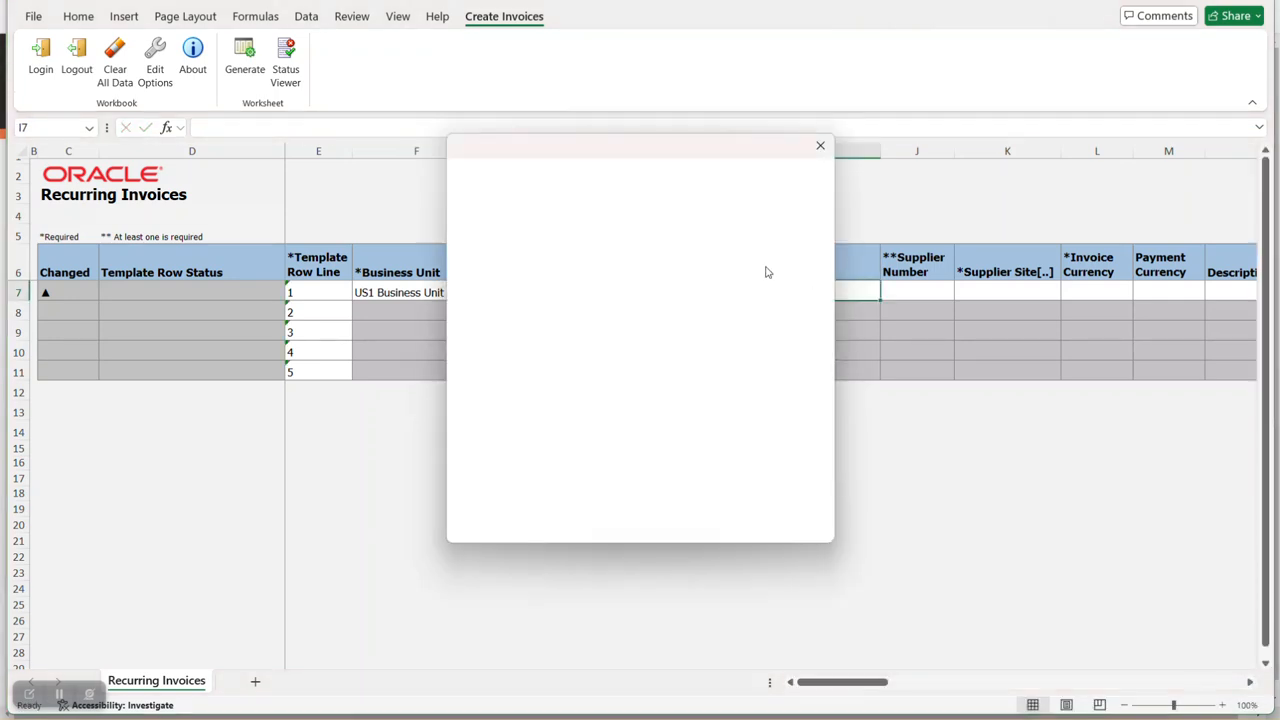
left_click(729, 251)
type("abc")
key("Return")
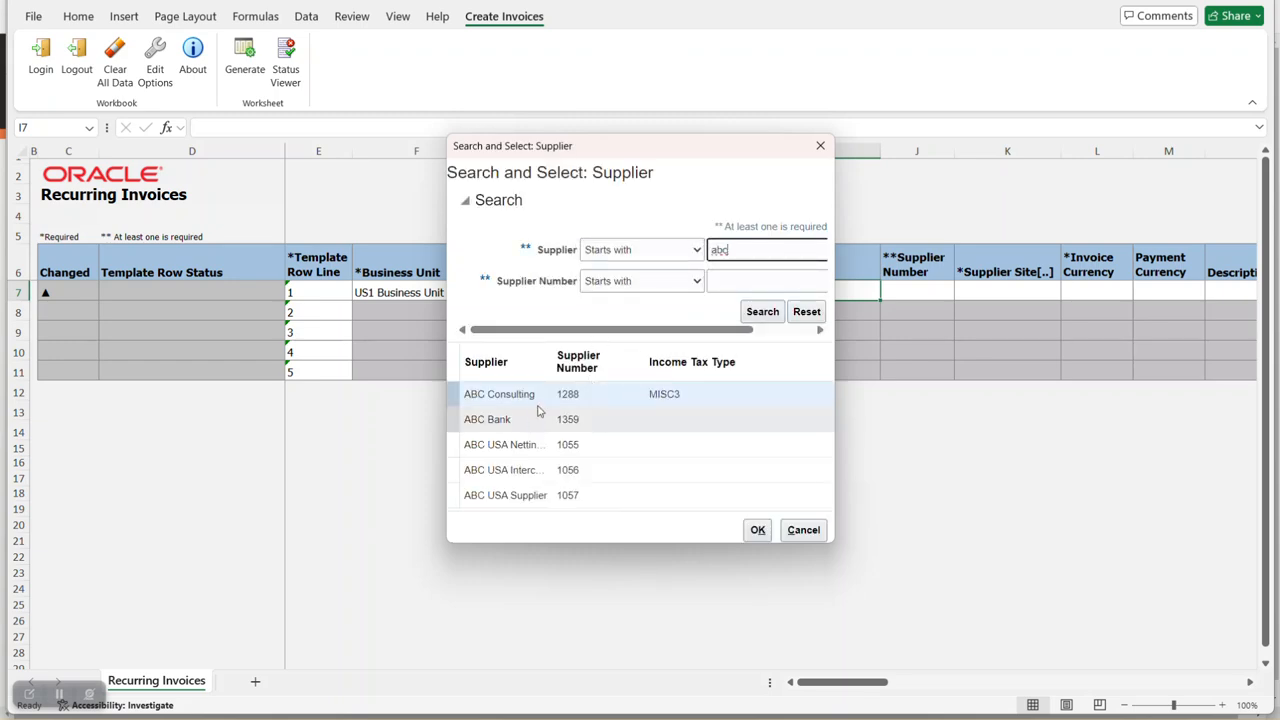
left_click(758, 530)
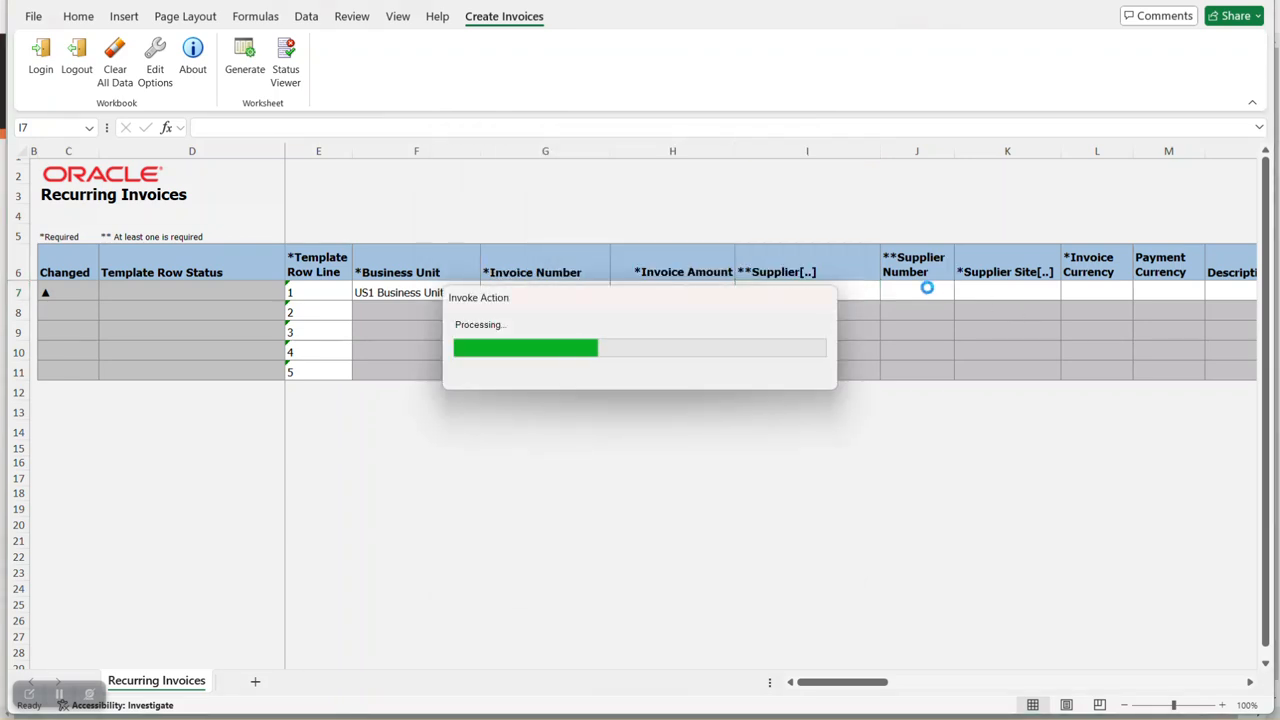
left_click(1010, 292)
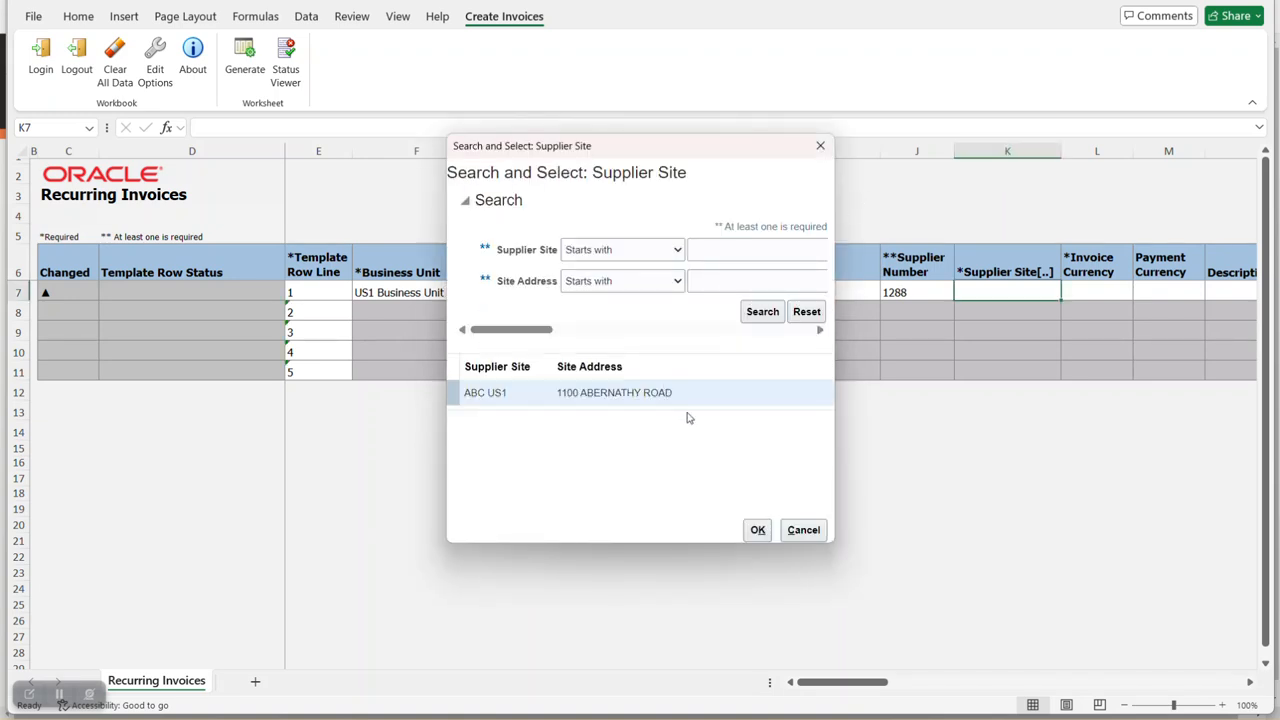
left_click(757, 530)
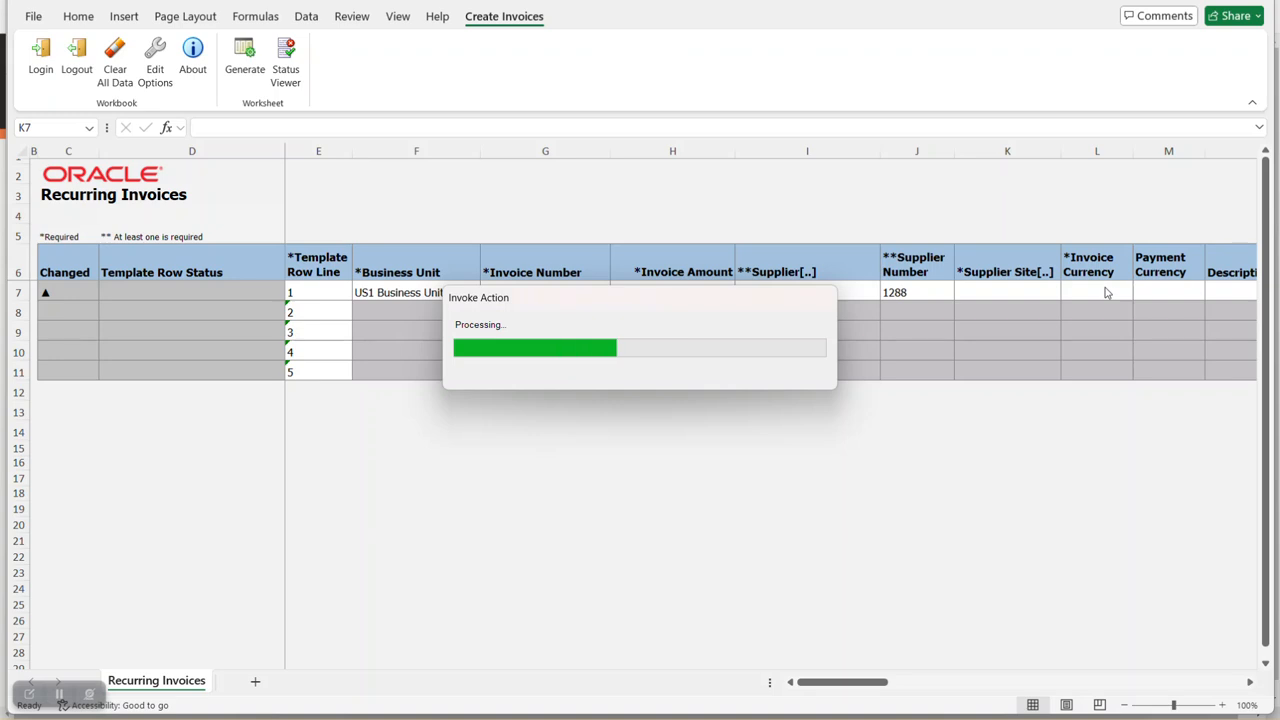
Set the invoice currency of template row line 1 to USD.
left_click(1139, 293)
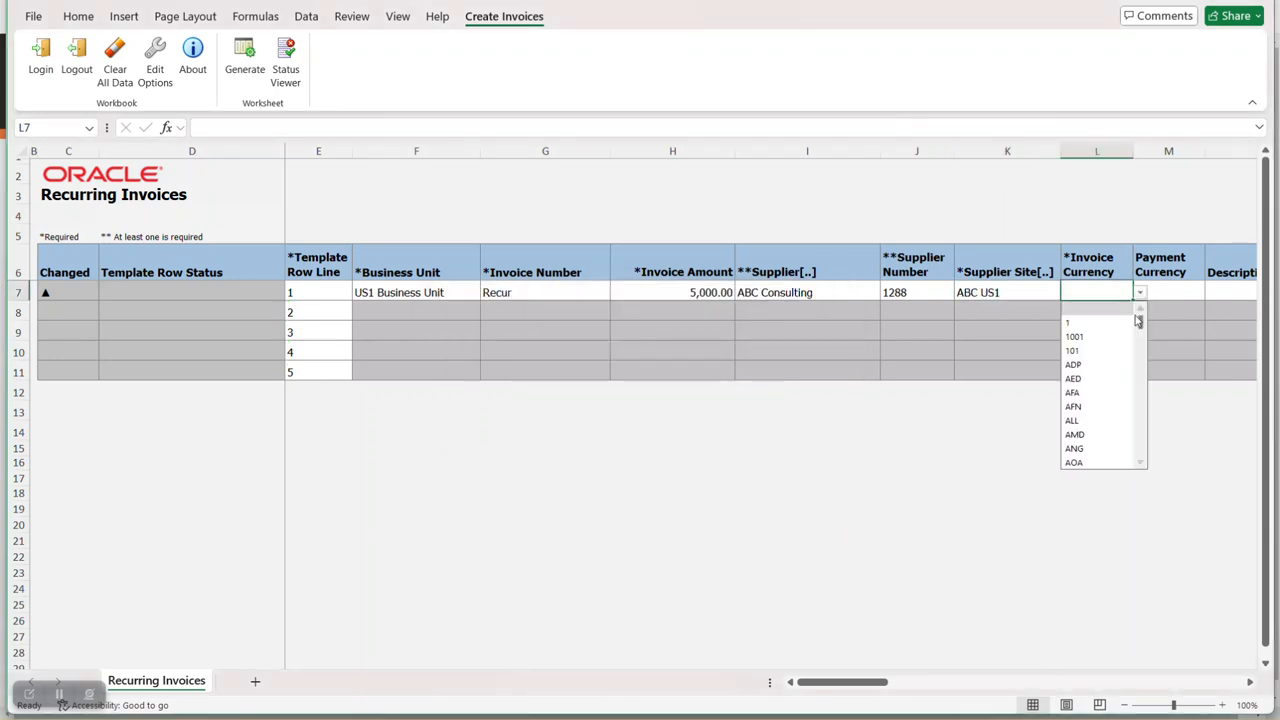
left_click(1099, 301)
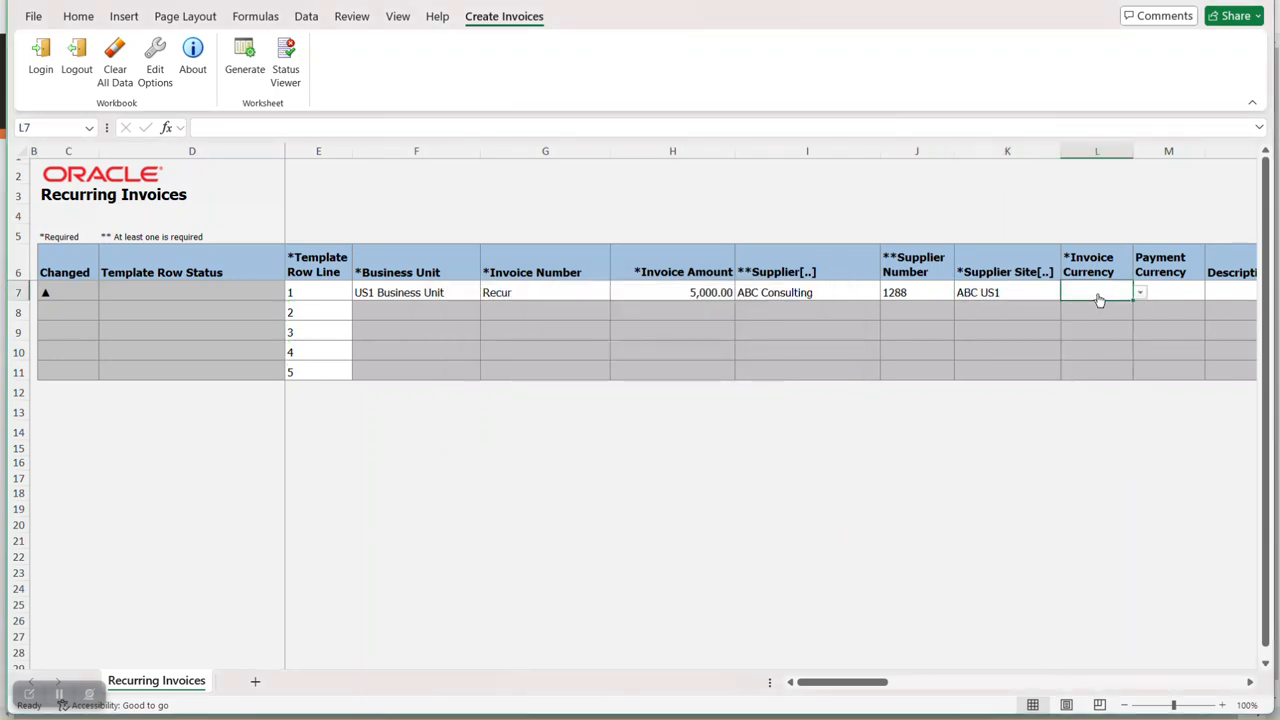
type("us")
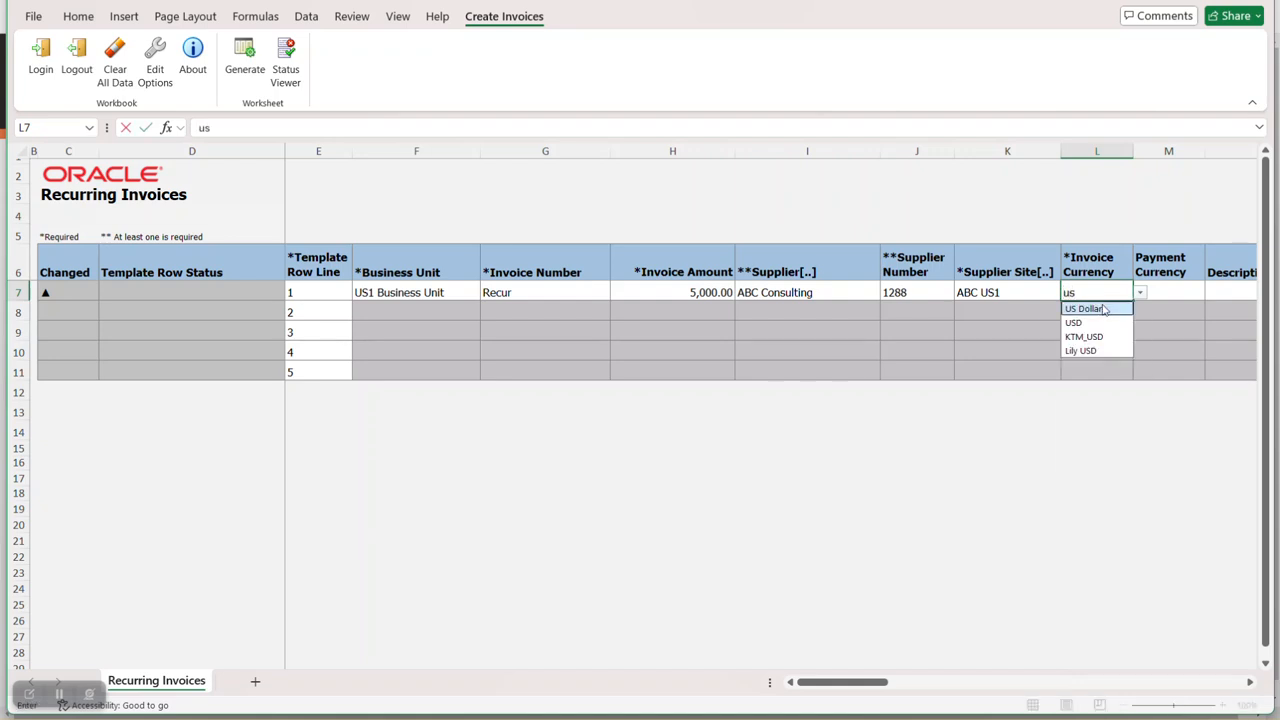
left_click(1102, 325)
Search the calendars for "mo" and assign the Monthly calendar to template row line 1.
left_click_drag(864, 678, 924, 681)
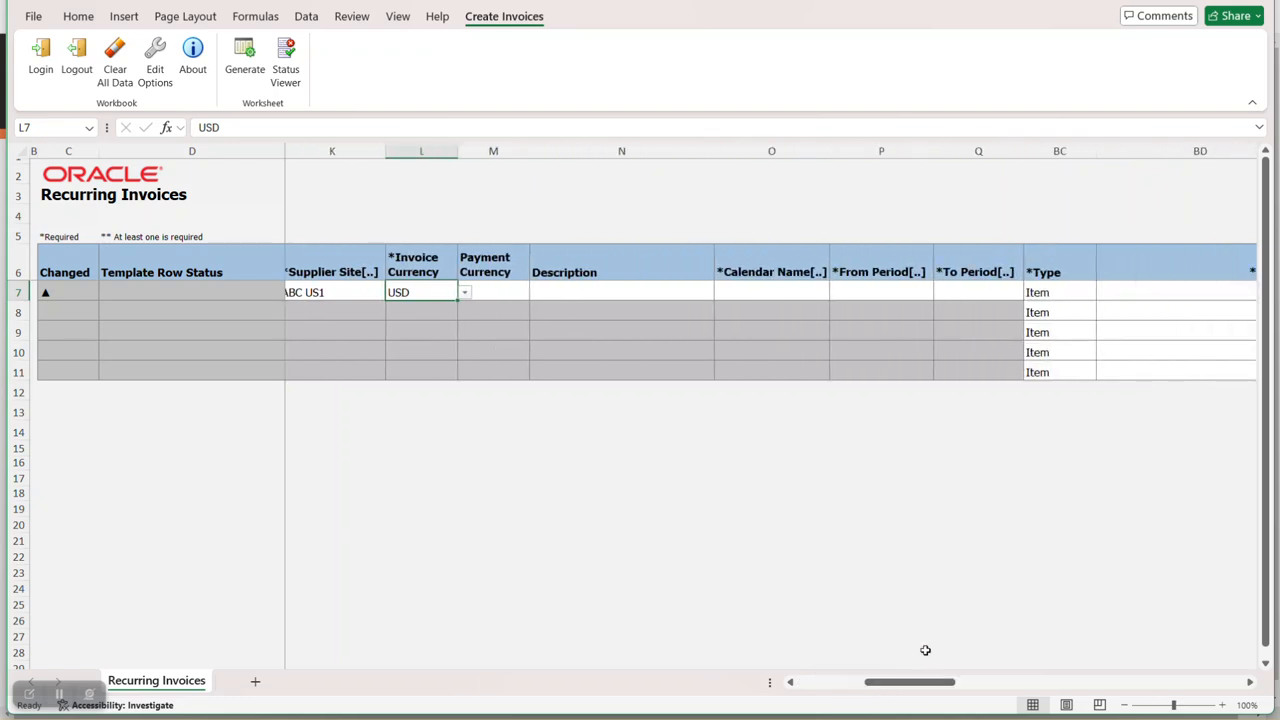
left_click(778, 290)
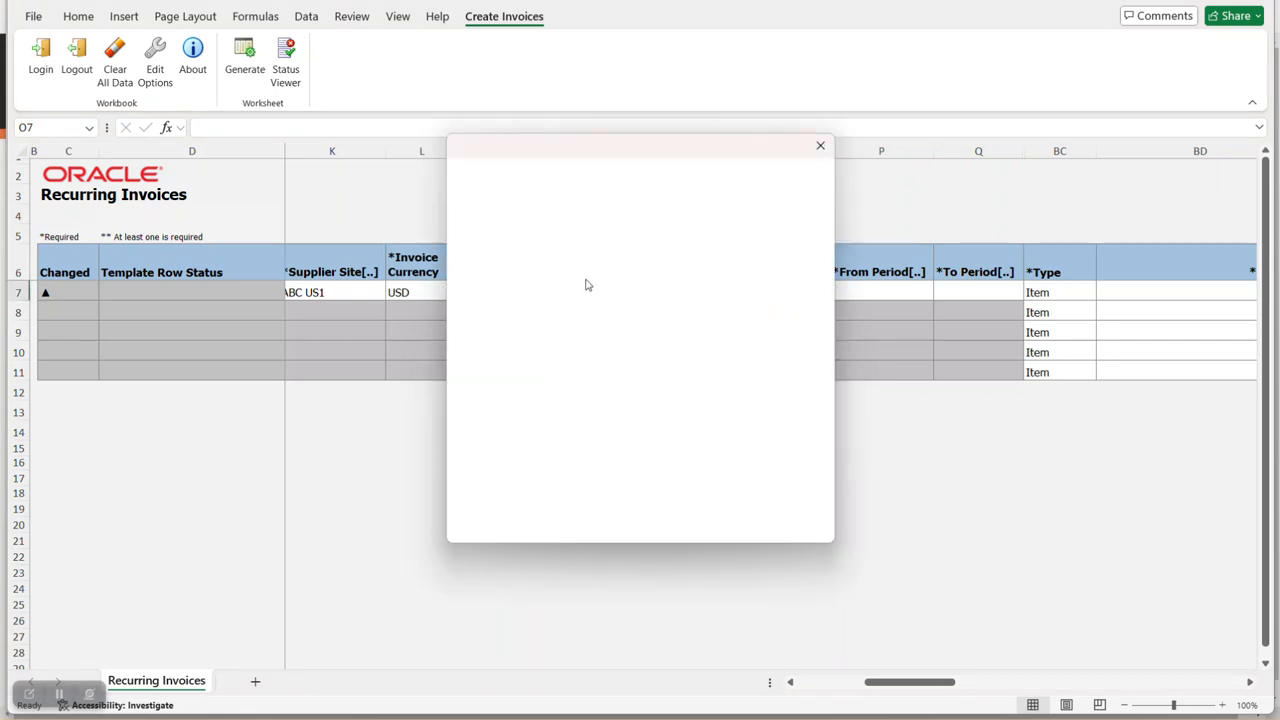
left_click(594, 237)
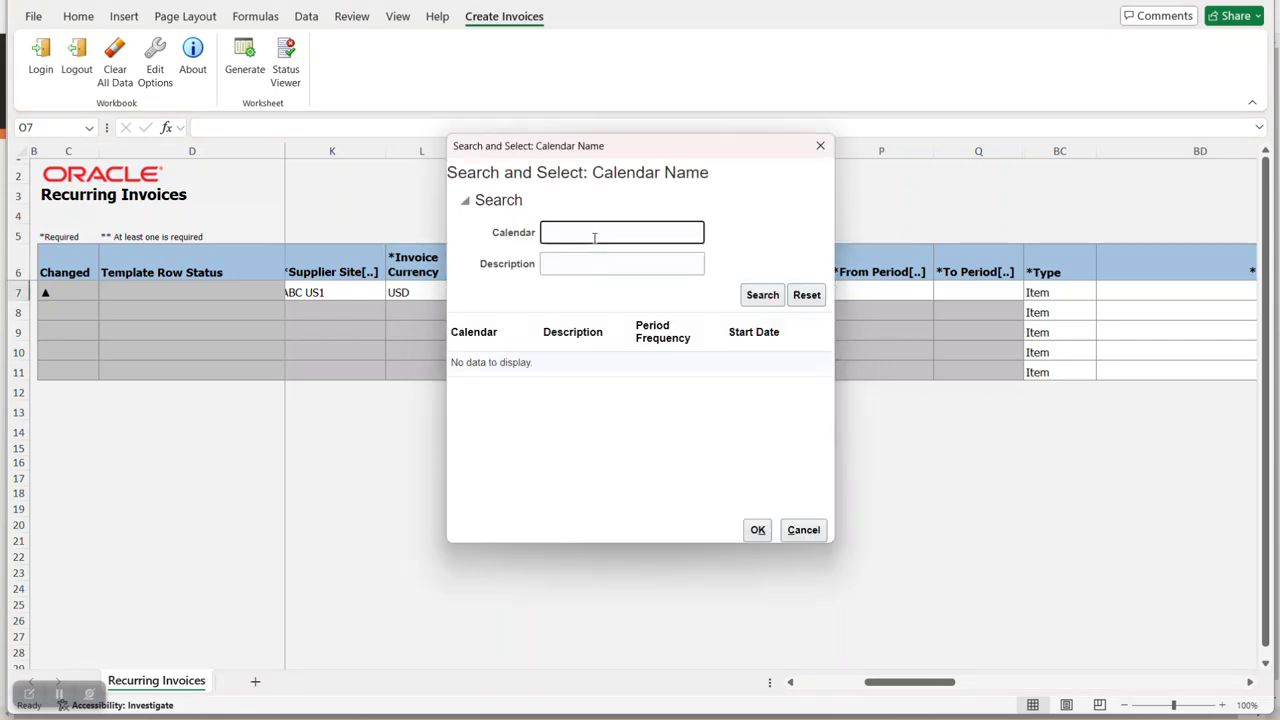
type("mo")
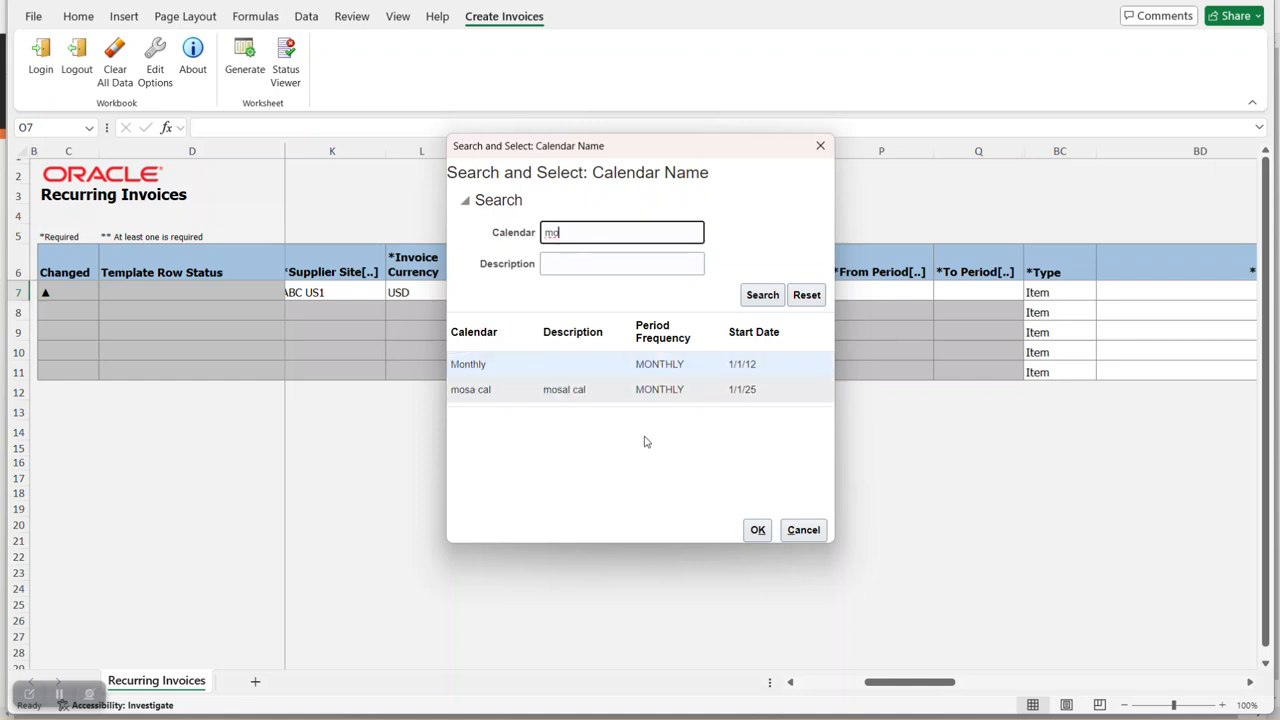
left_click(757, 530)
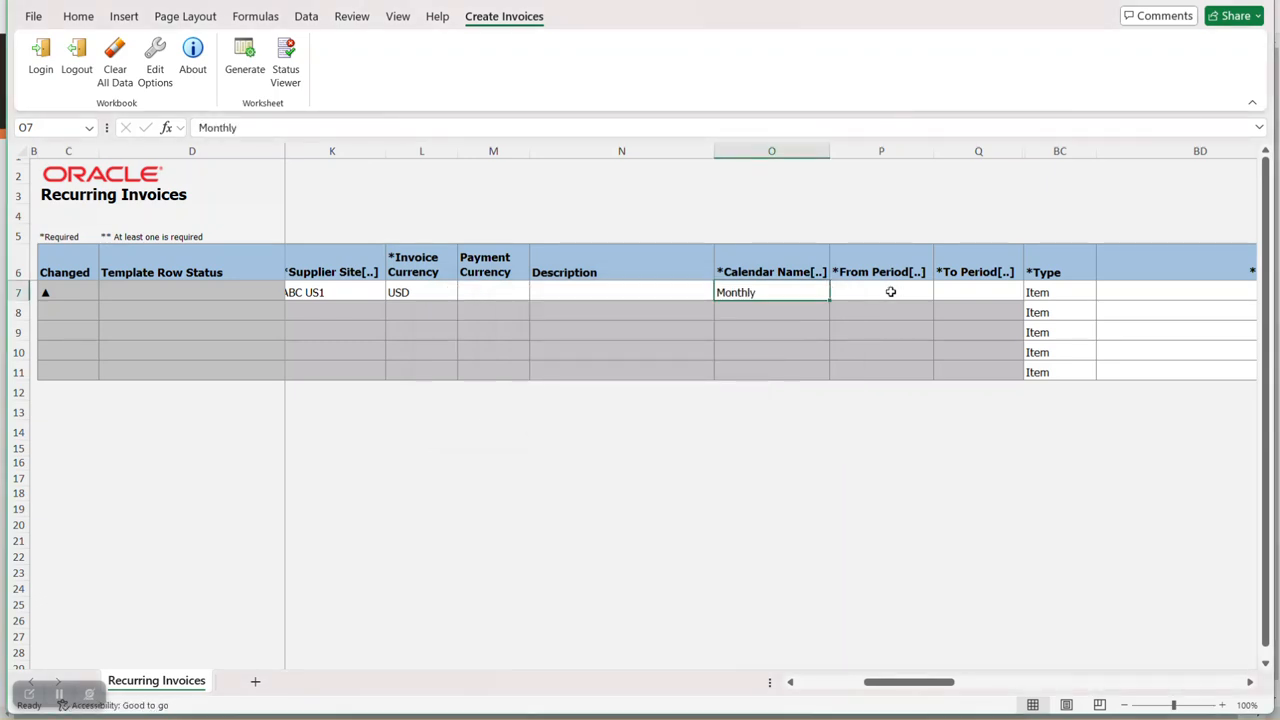
Search the calendar periods for Jan-25 and set it as the From Period of template row line 1.
double_click(888, 290)
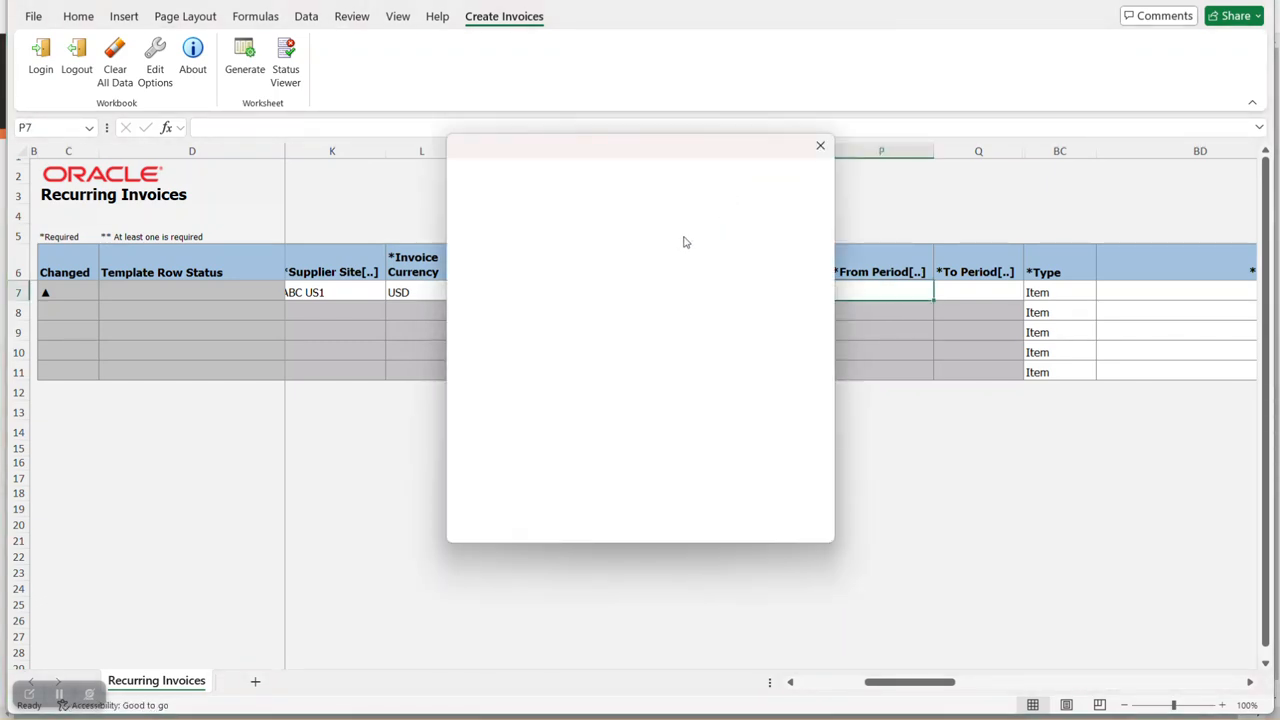
left_click(585, 232)
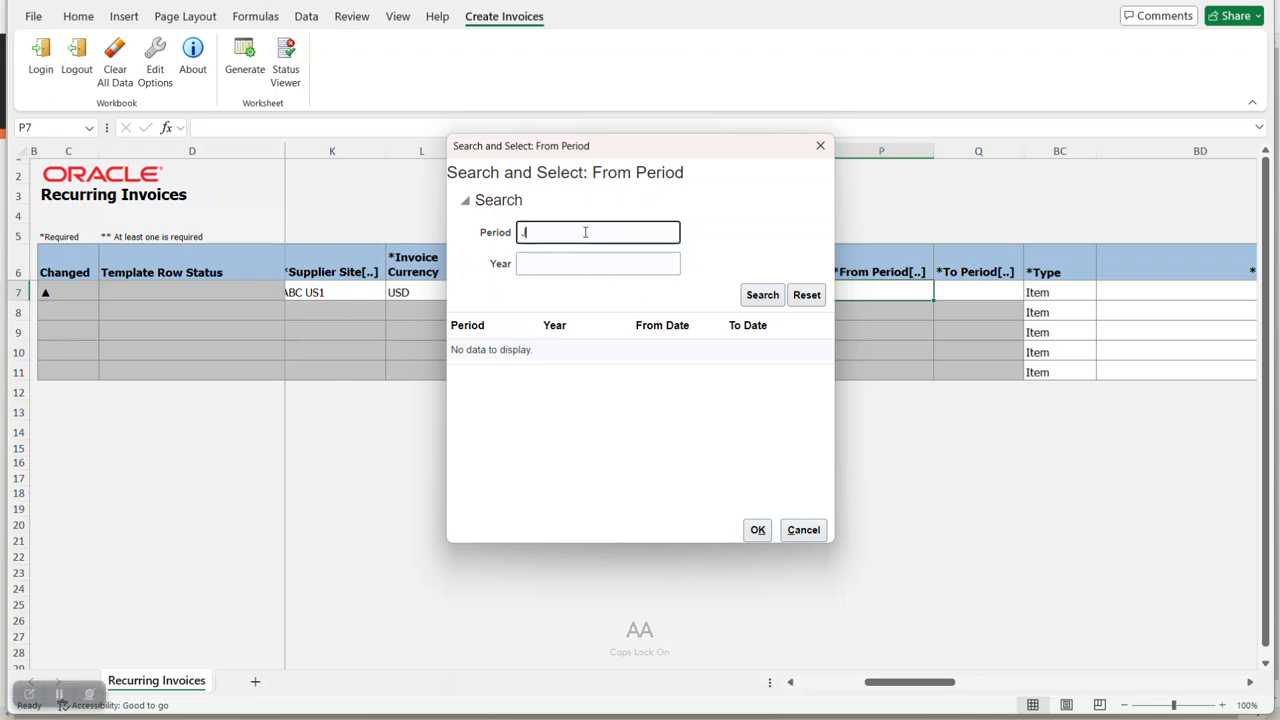
type("Jan")
key("Return")
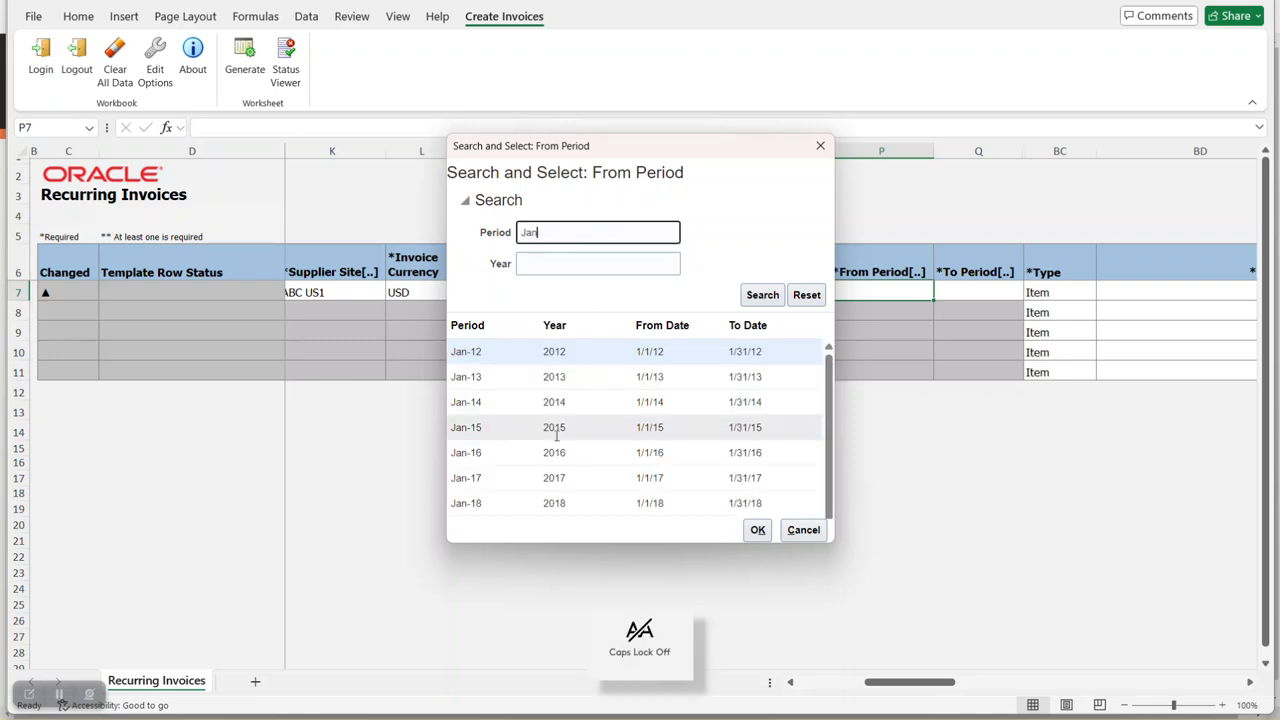
scroll(589, 409, "down", 1)
type("-")
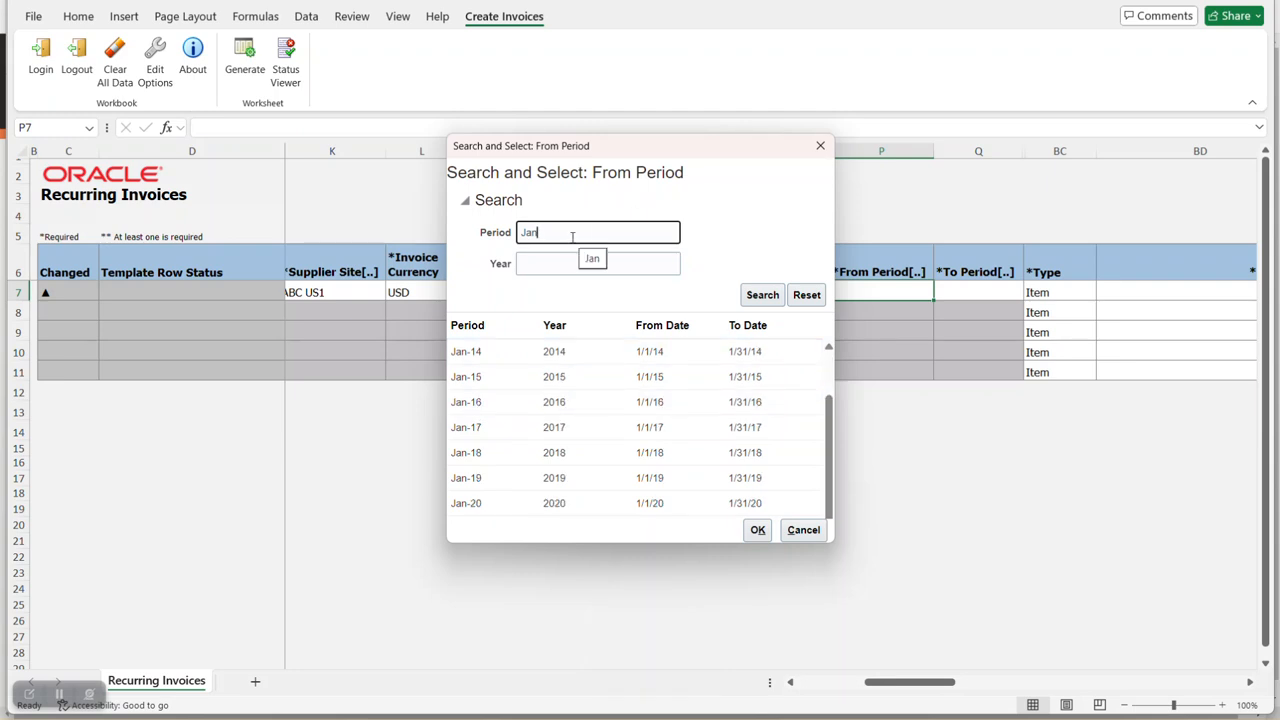
type("25")
key("Return")
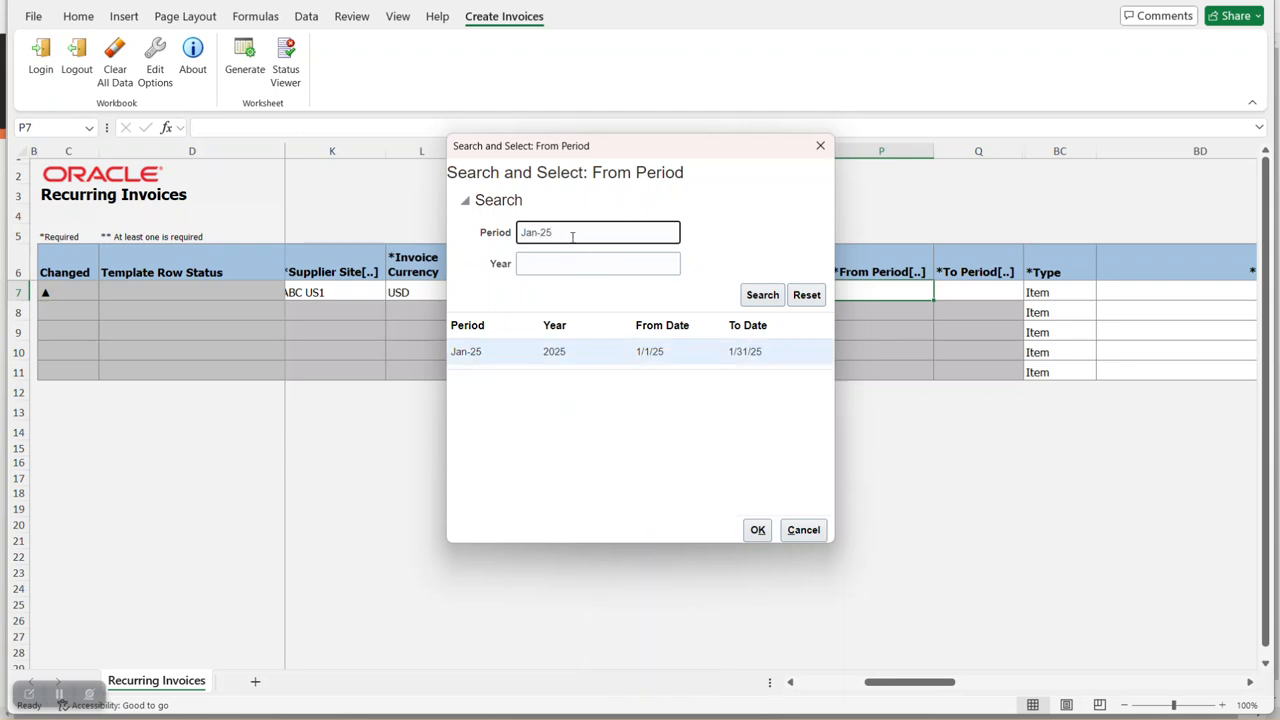
left_click(766, 534)
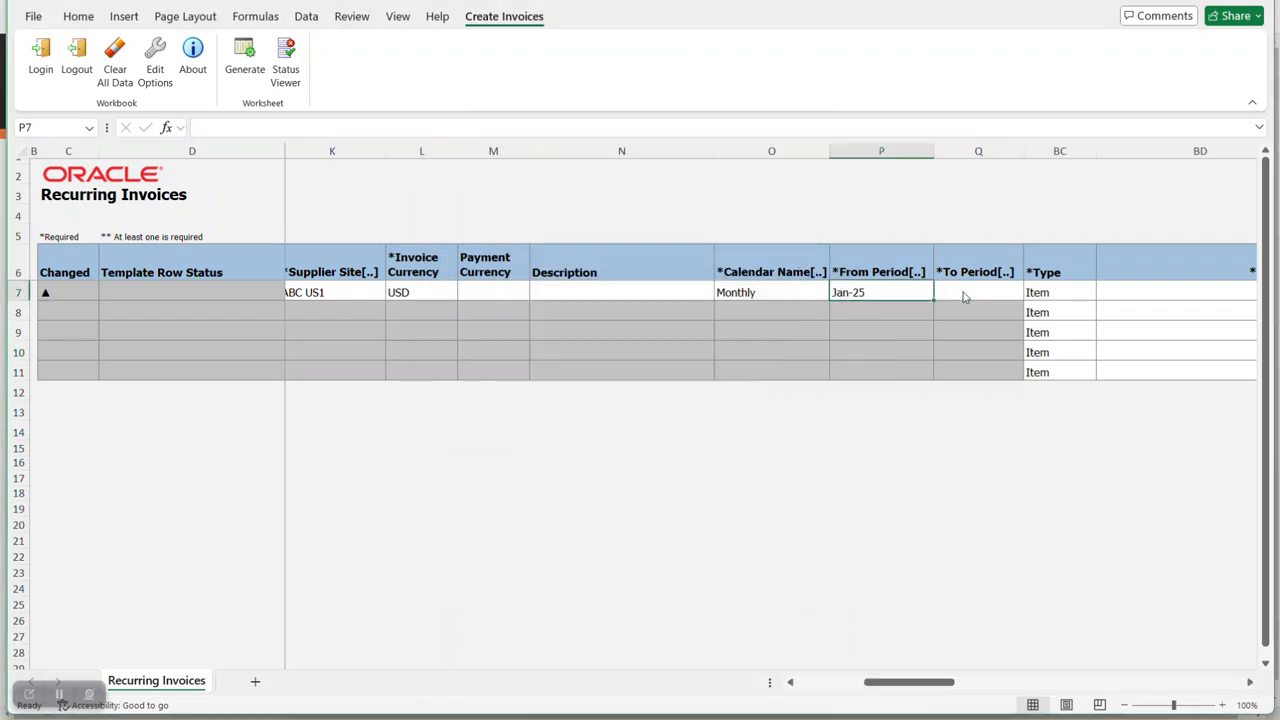
Search the calendar periods for Apr-25 and set it as the To Period of template row line 1.
left_click(962, 292)
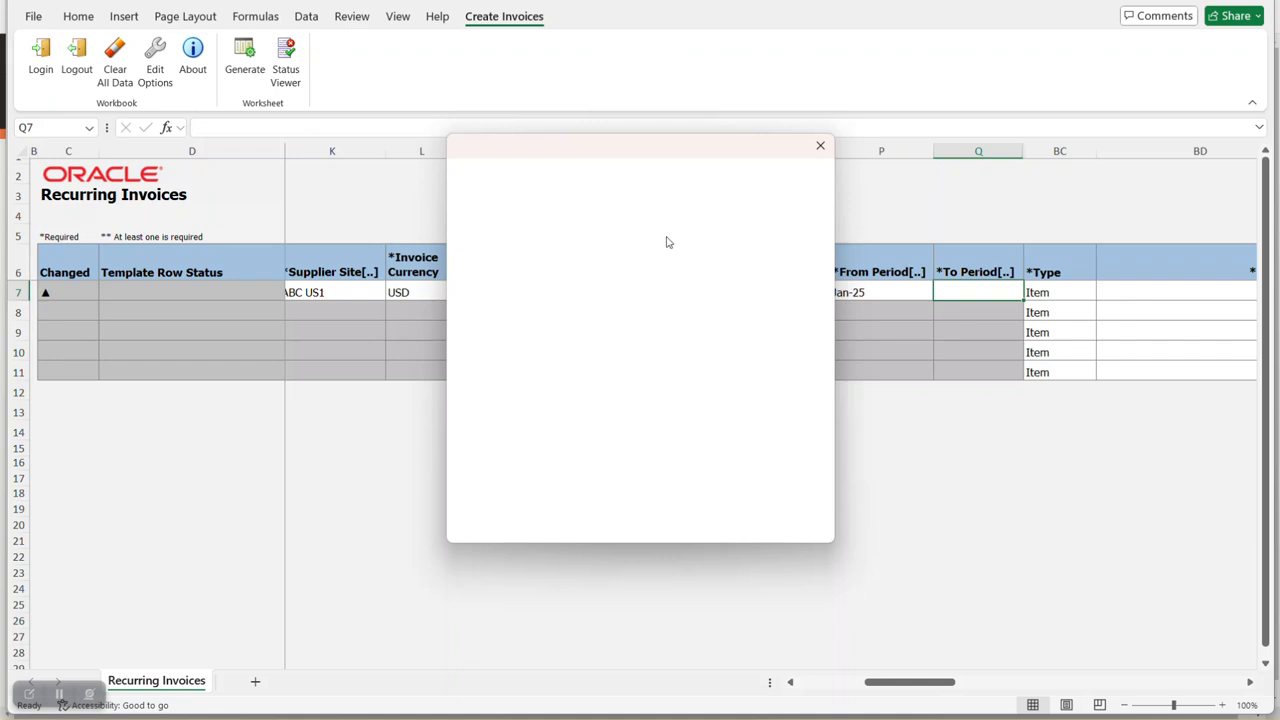
left_click(599, 232)
key("Caps_Lock")
type("A")
key("Caps_Lock")
type("pr-25")
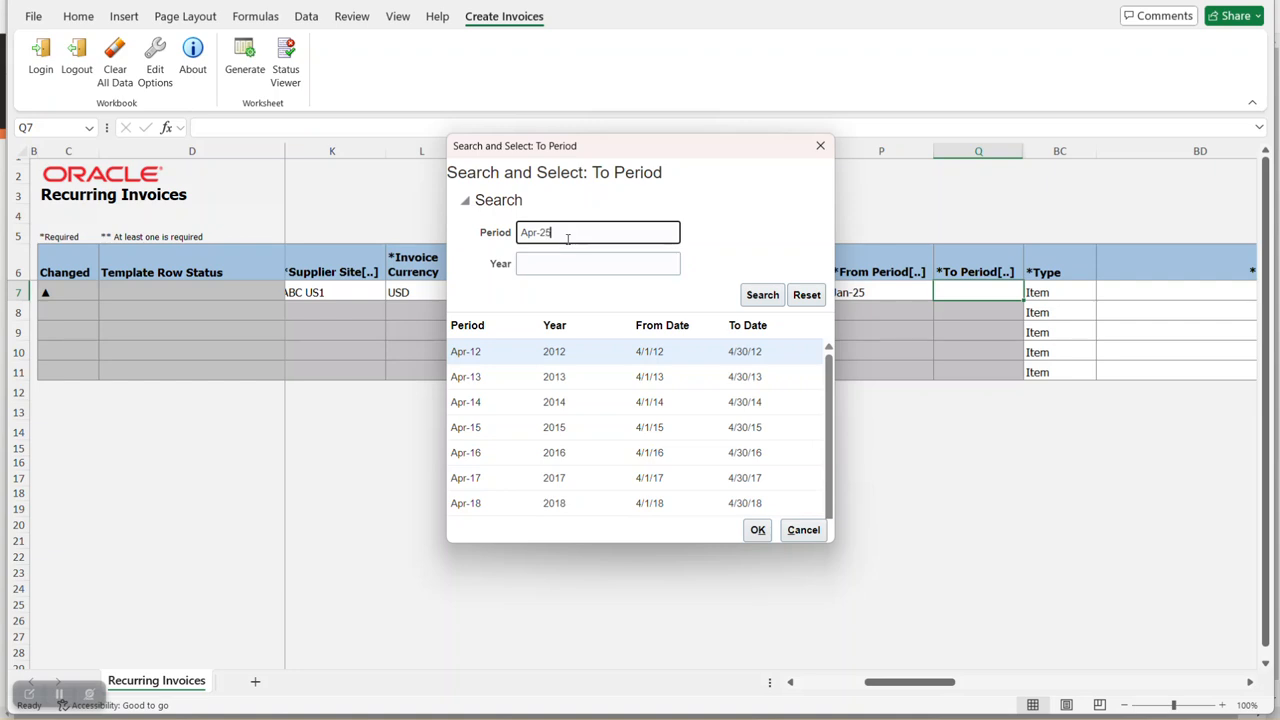
left_click(757, 530)
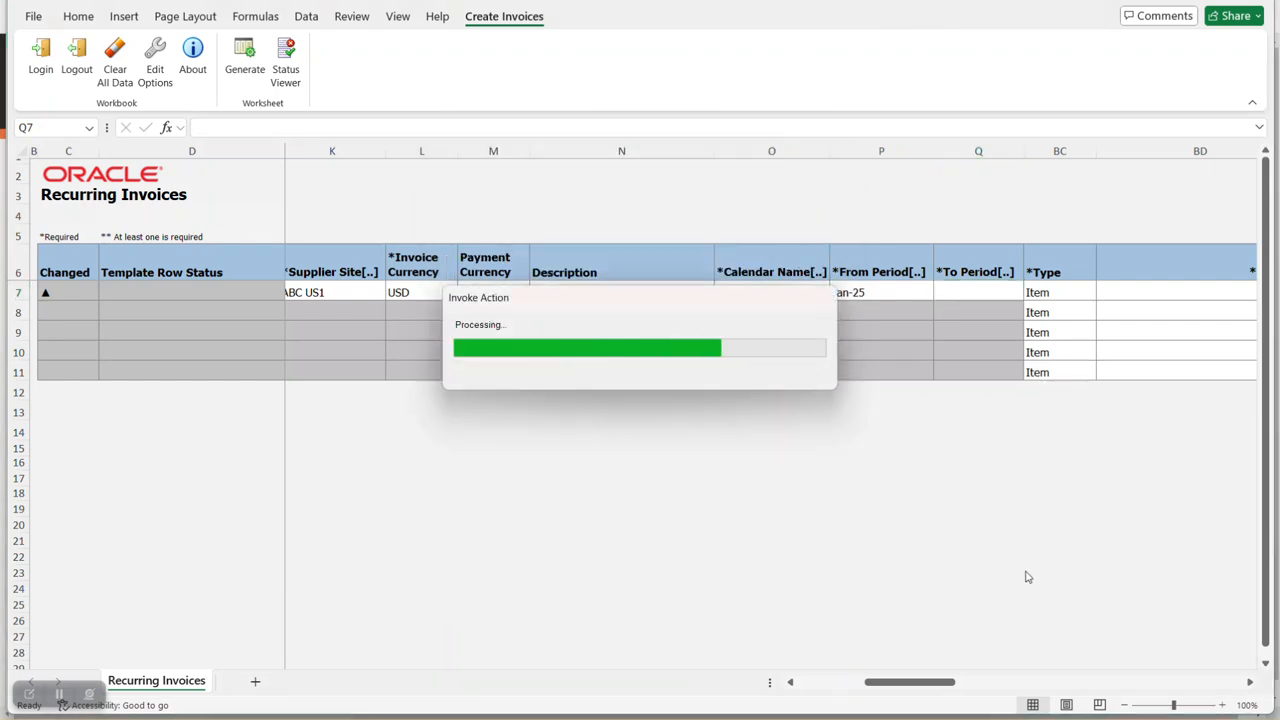
Enter 5,000.00 as the item line amount of template row line 1.
left_click_drag(929, 683, 982, 681)
left_click(734, 295)
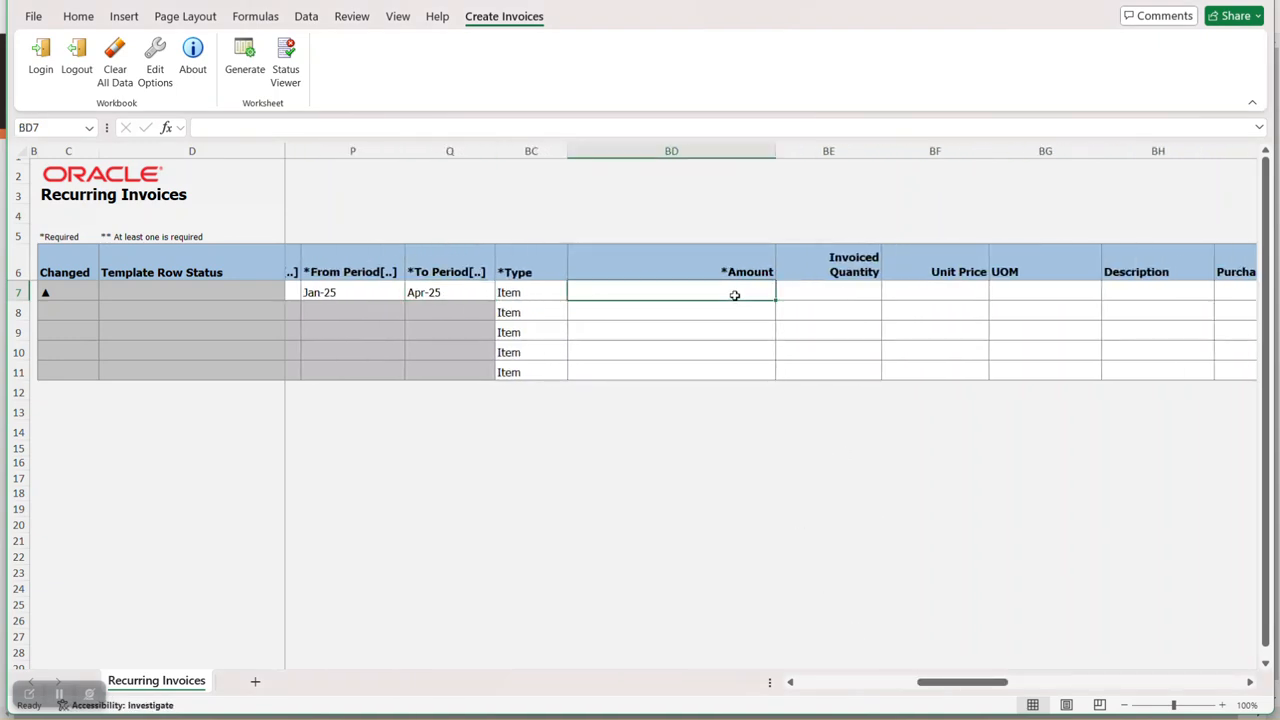
type("5,00")
type("000")
key("Tab")
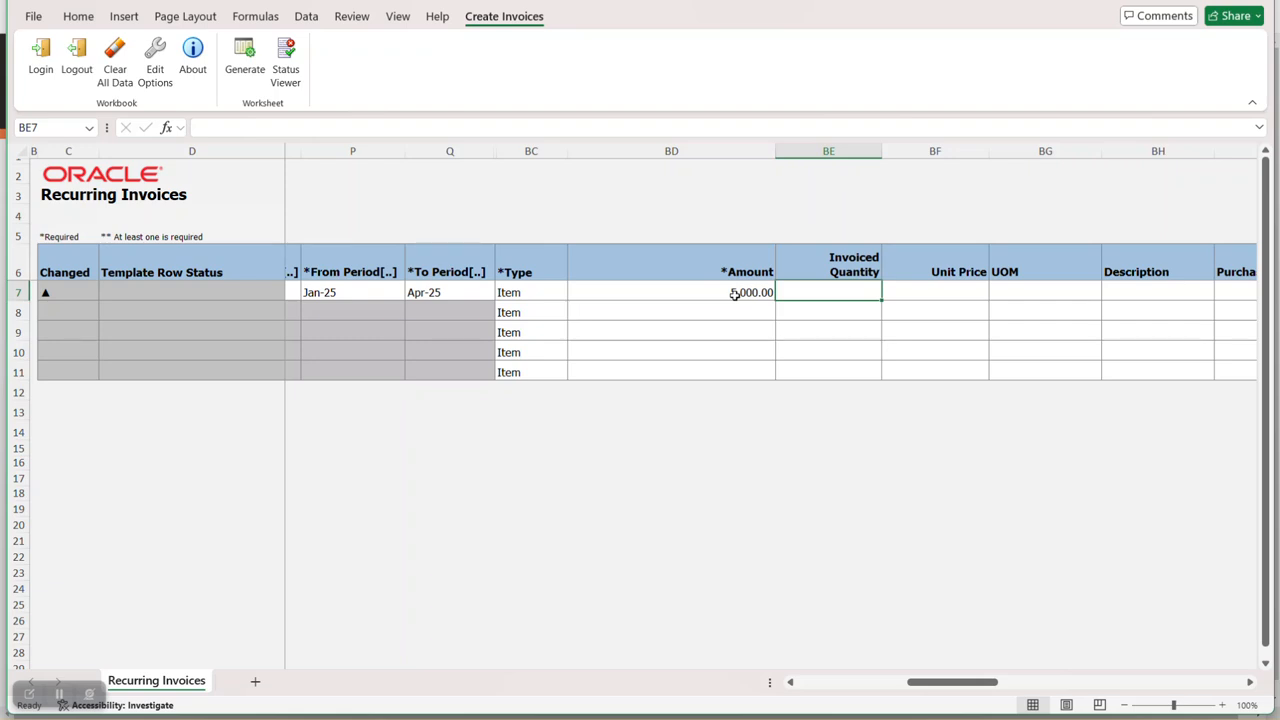
Set the distribution combination of template row line 1 to 101.10.11101.000.000.000 by choosing account 11101 in the key flexfield.
key("Tab")
key("Tab")
key("Tab")
key("Tab")
key("Tab")
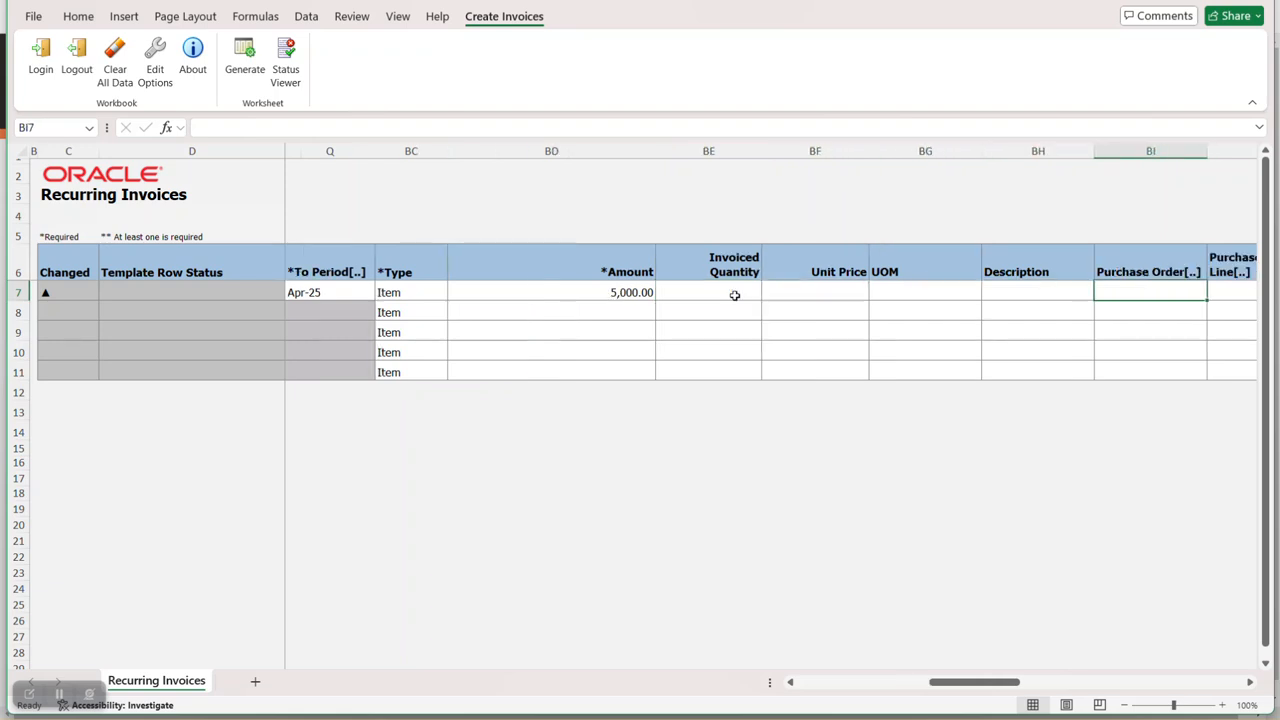
key("Tab")
key("Tab")
key("Tab")
key("Tab")
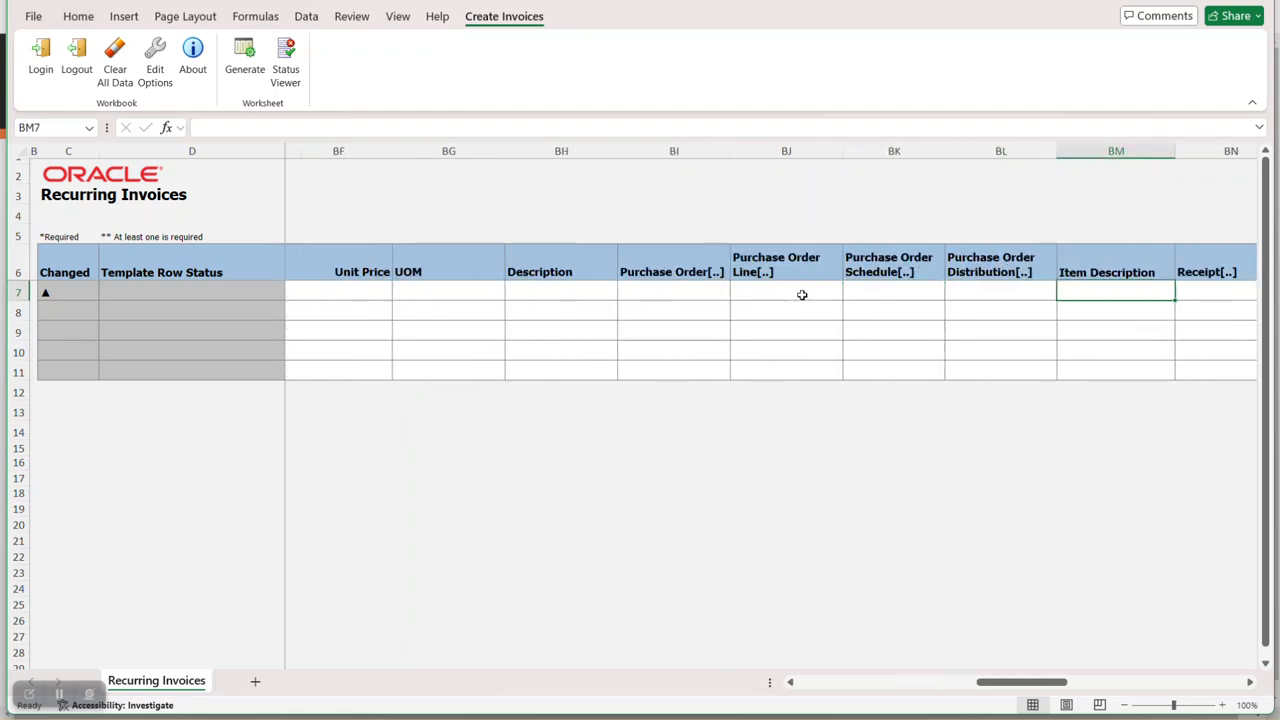
key("Tab")
key("Tab")
key("Tab")
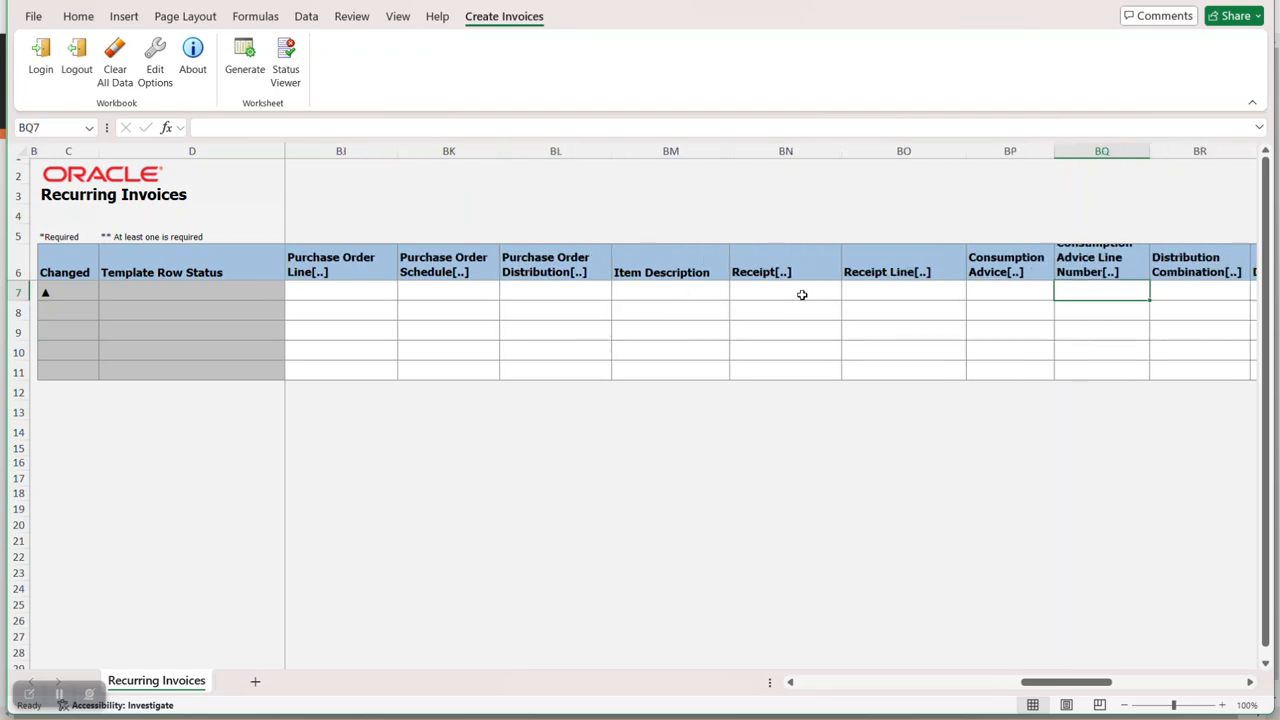
double_click(1201, 292)
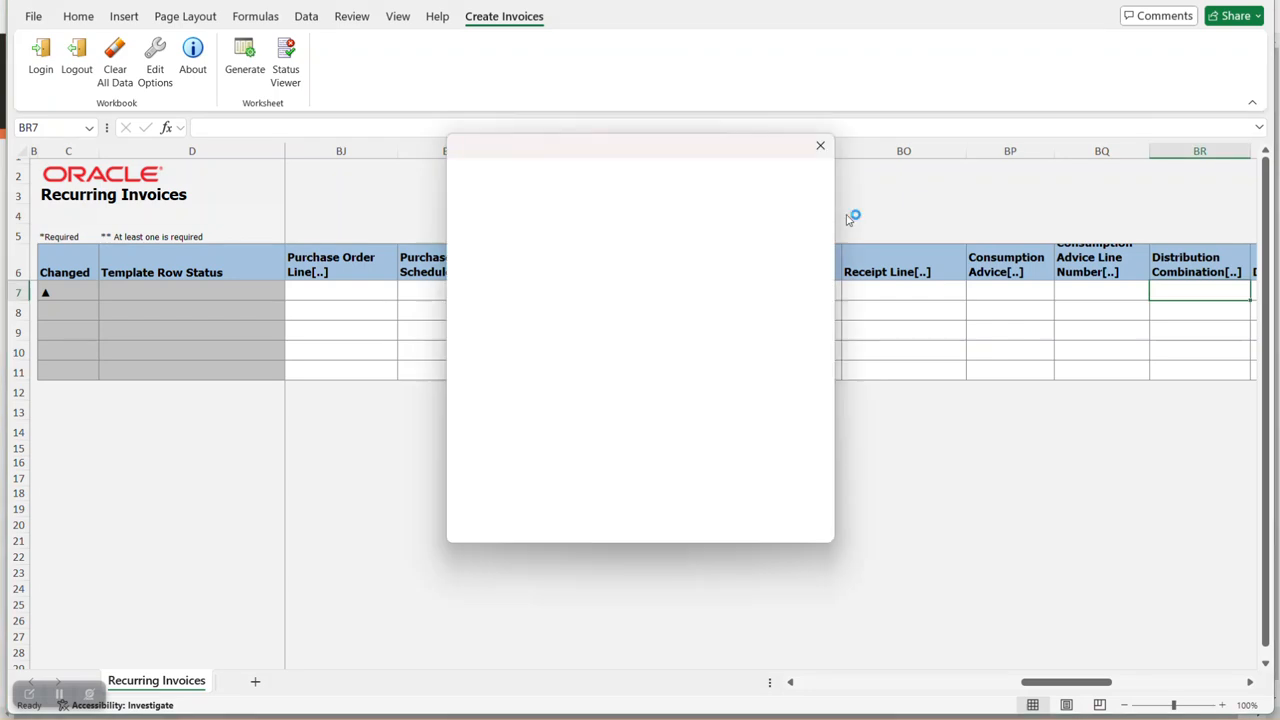
left_click(659, 179)
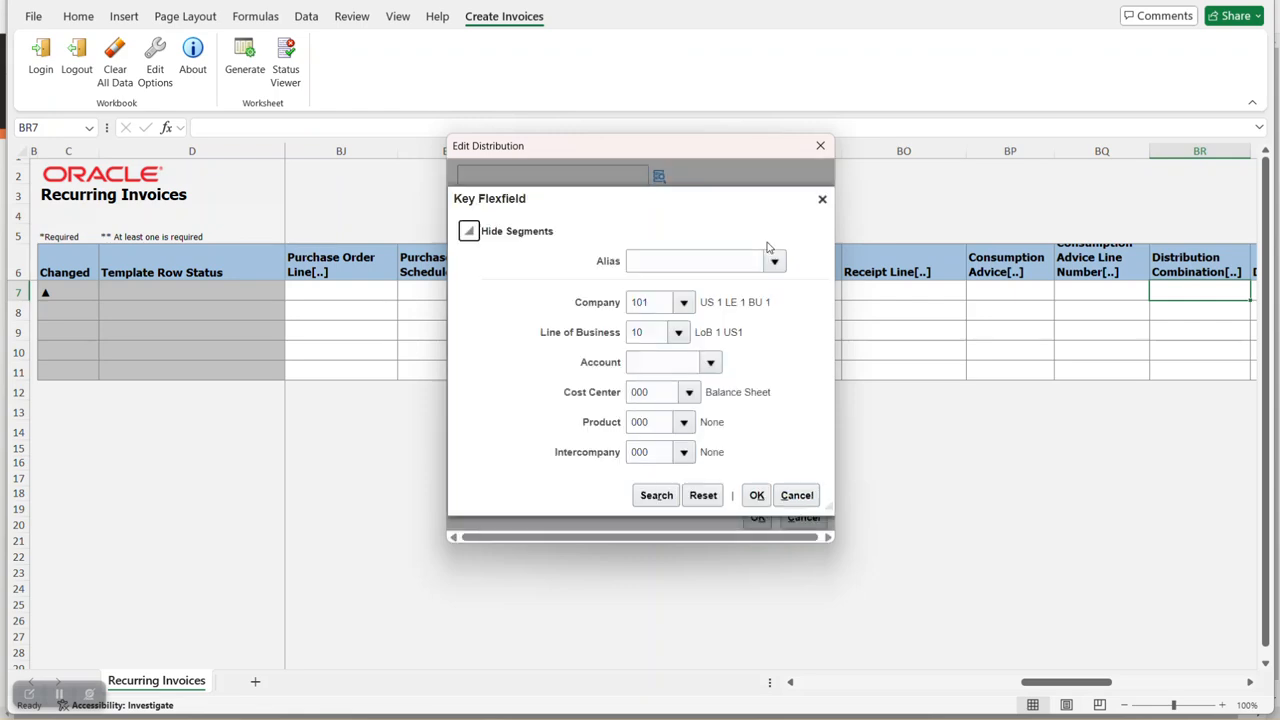
left_click(710, 362)
left_click(650, 297)
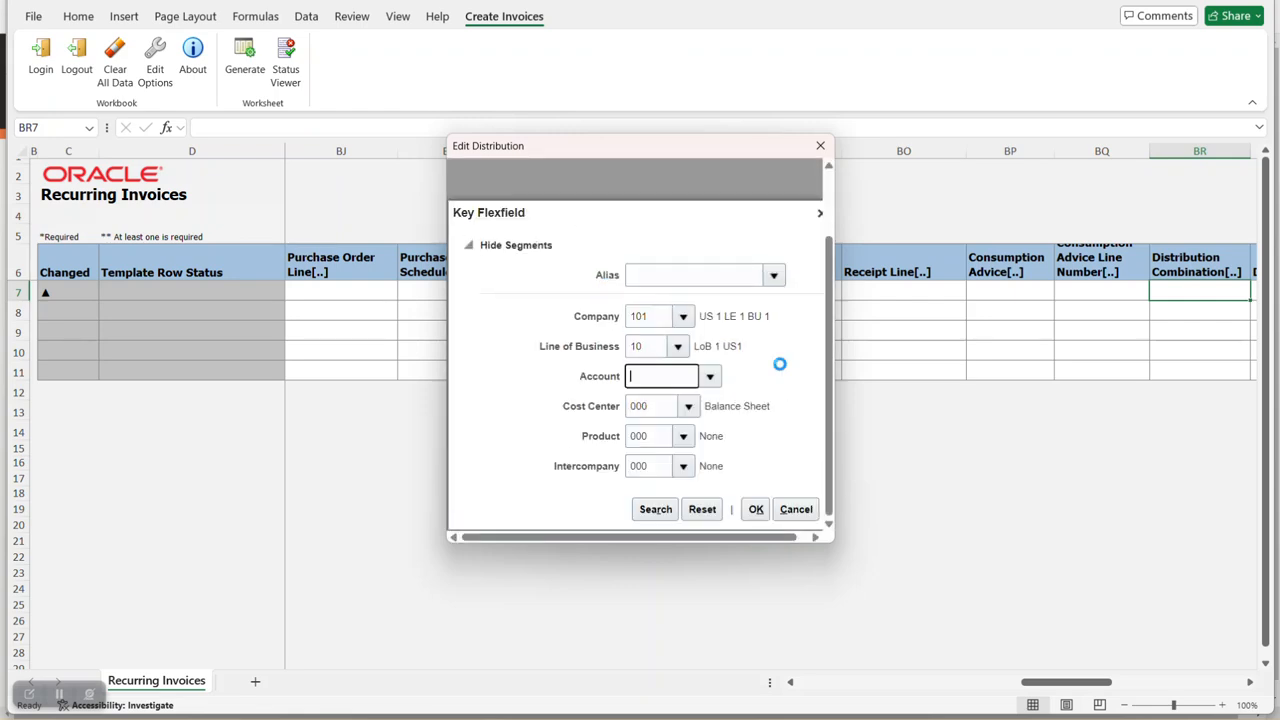
left_click(761, 511)
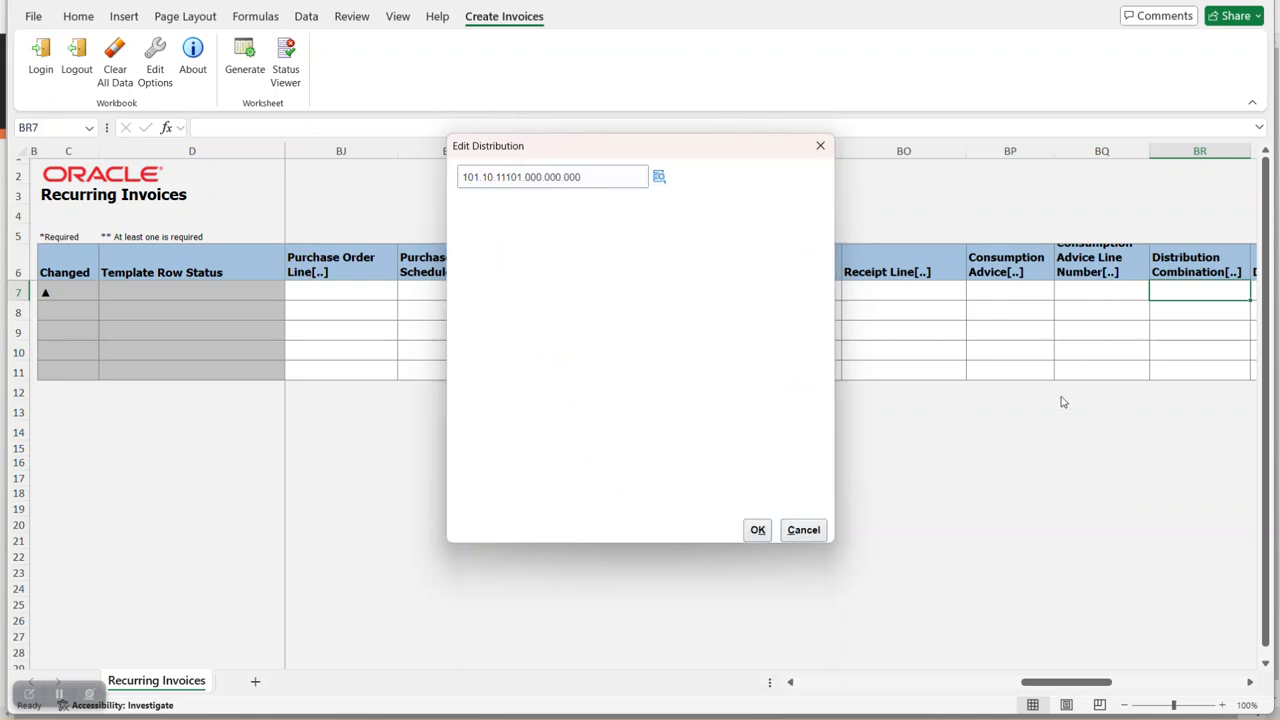
left_click(758, 530)
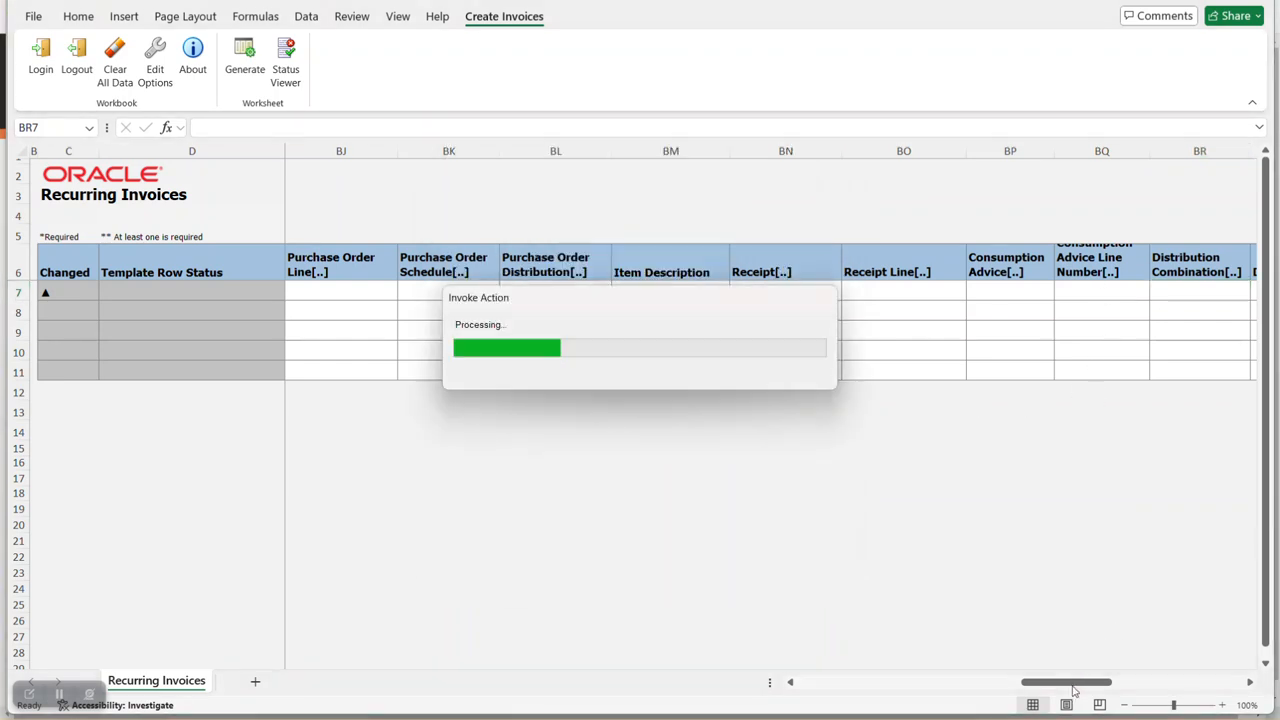
Generate the recurring invoices from the completed row, continuing with subsequent rows on failure, and dismiss the confirmation.
left_click_drag(1075, 686, 1177, 623)
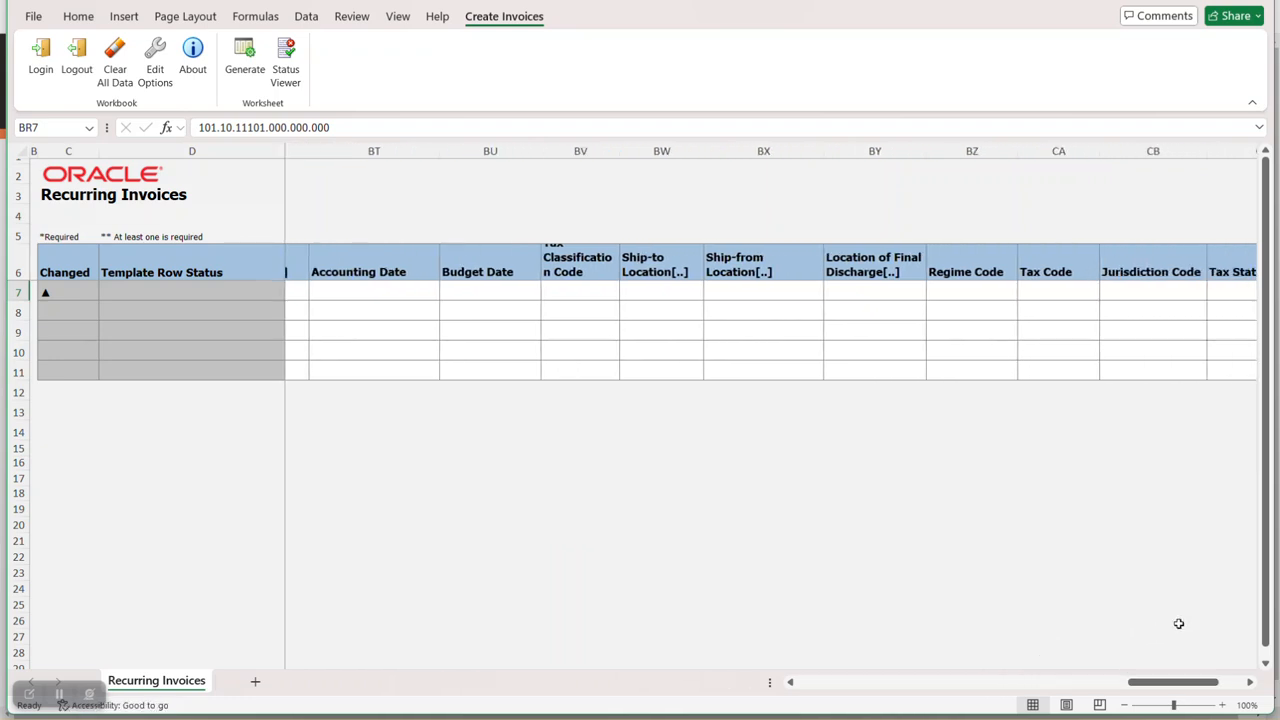
left_click(1050, 289)
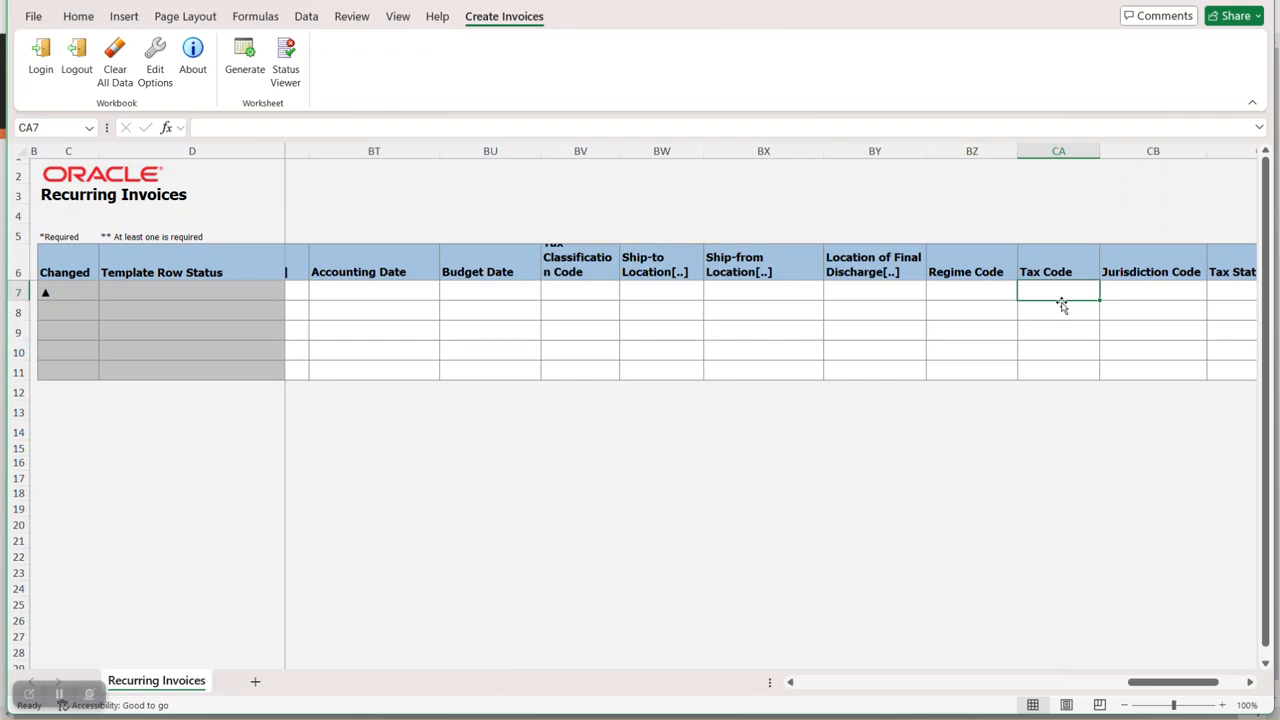
left_click_drag(1165, 681, 757, 692)
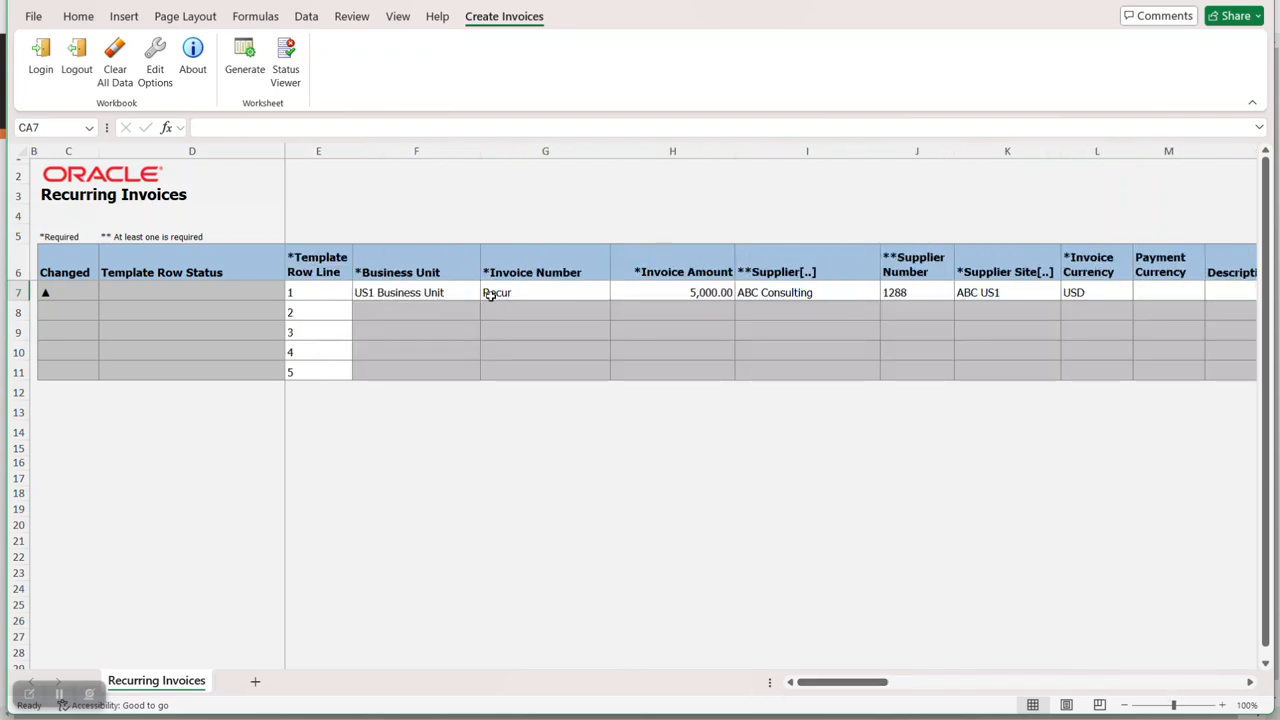
left_click_drag(865, 685, 814, 656)
left_click(248, 68)
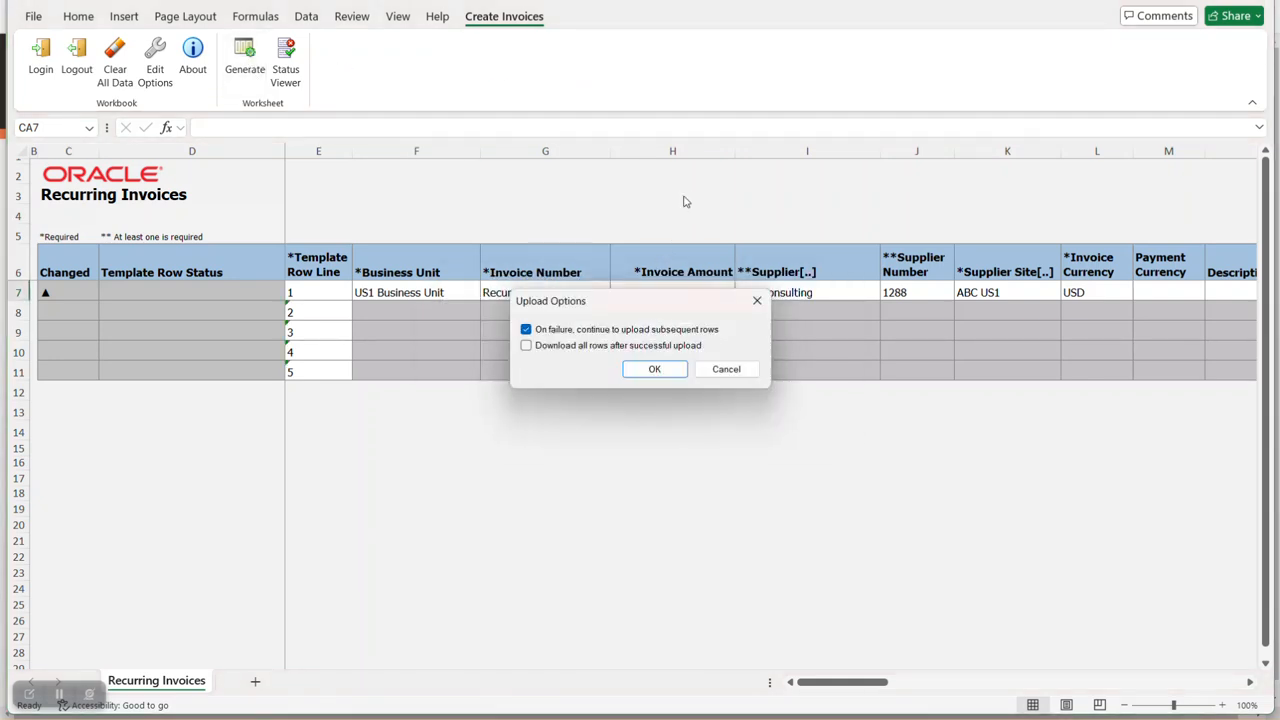
left_click(664, 370)
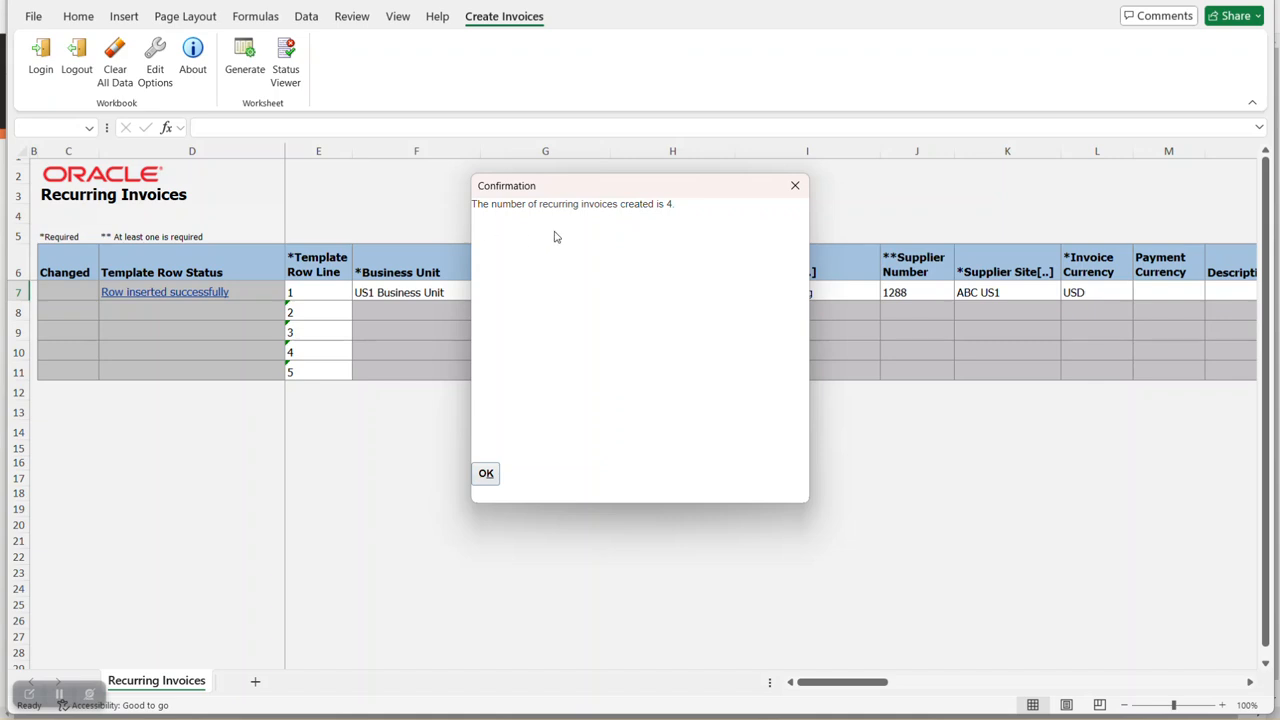
triple_click(619, 208)
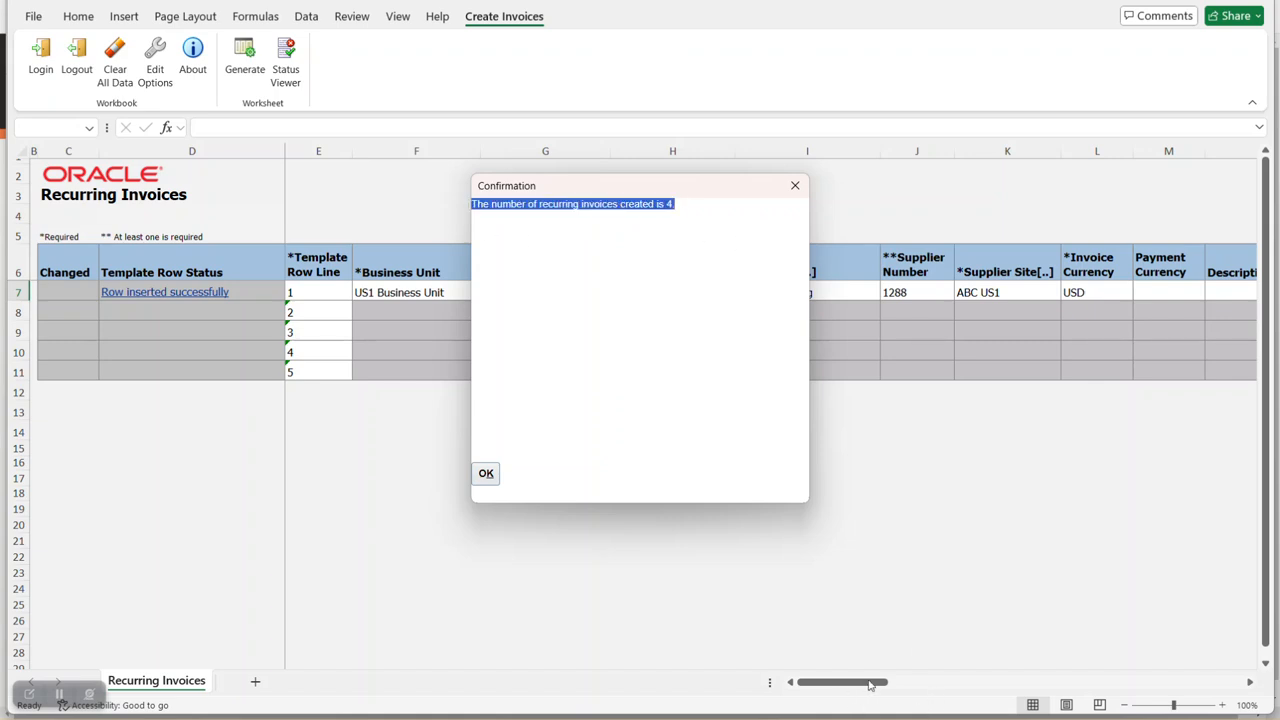
left_click(795, 186)
Switch to the Oracle Invoices page in the browser, list all recent invoices, and review their supplier, status and source details.
left_click_drag(846, 684, 918, 680)
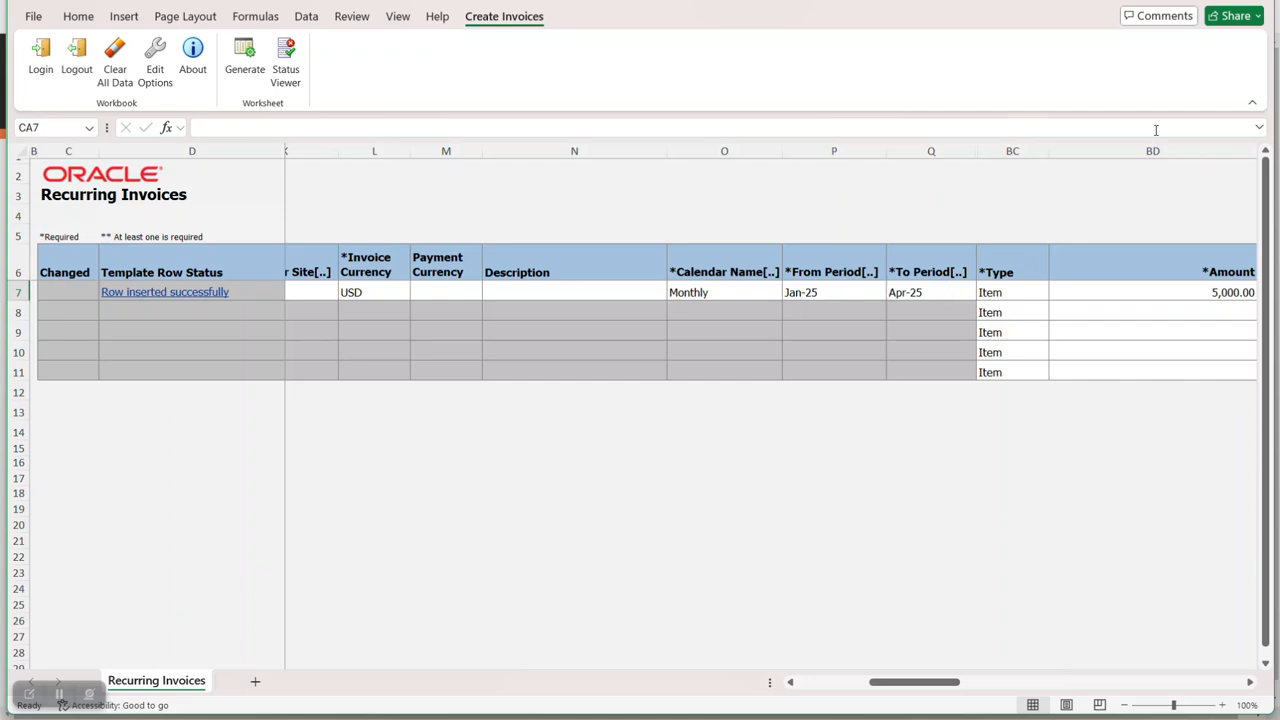
left_click(1174, 1)
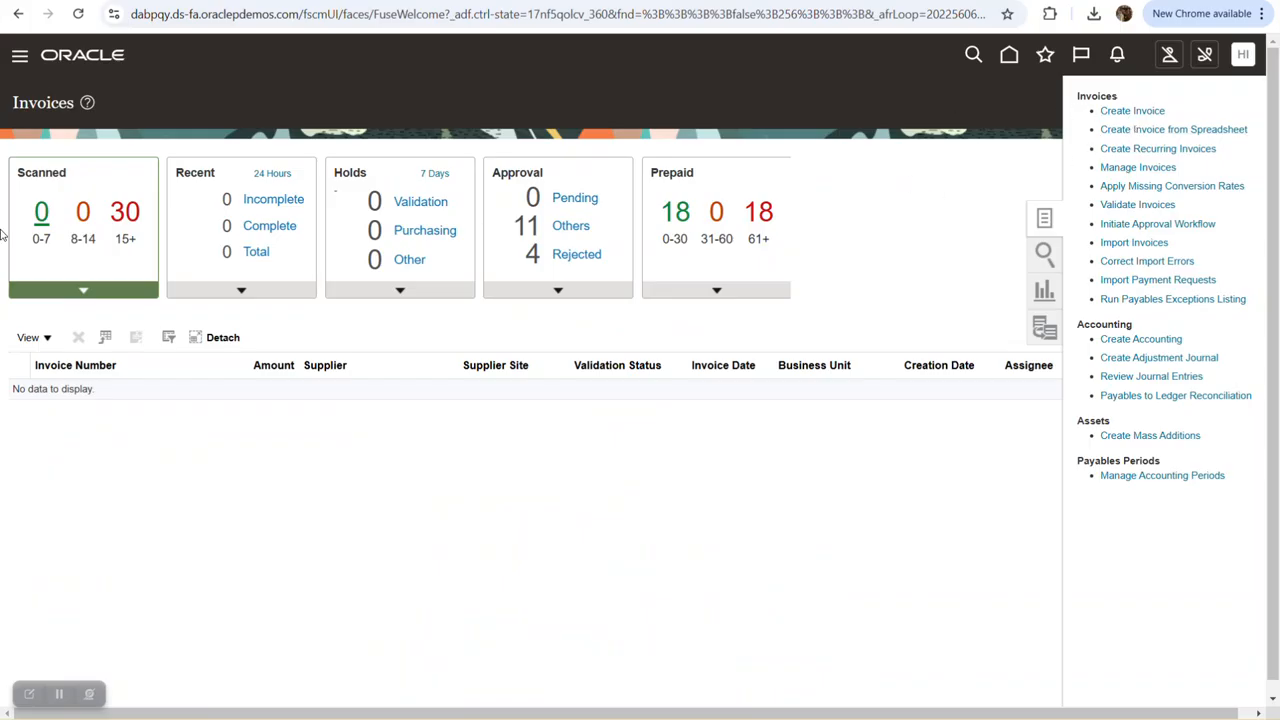
left_click(261, 273)
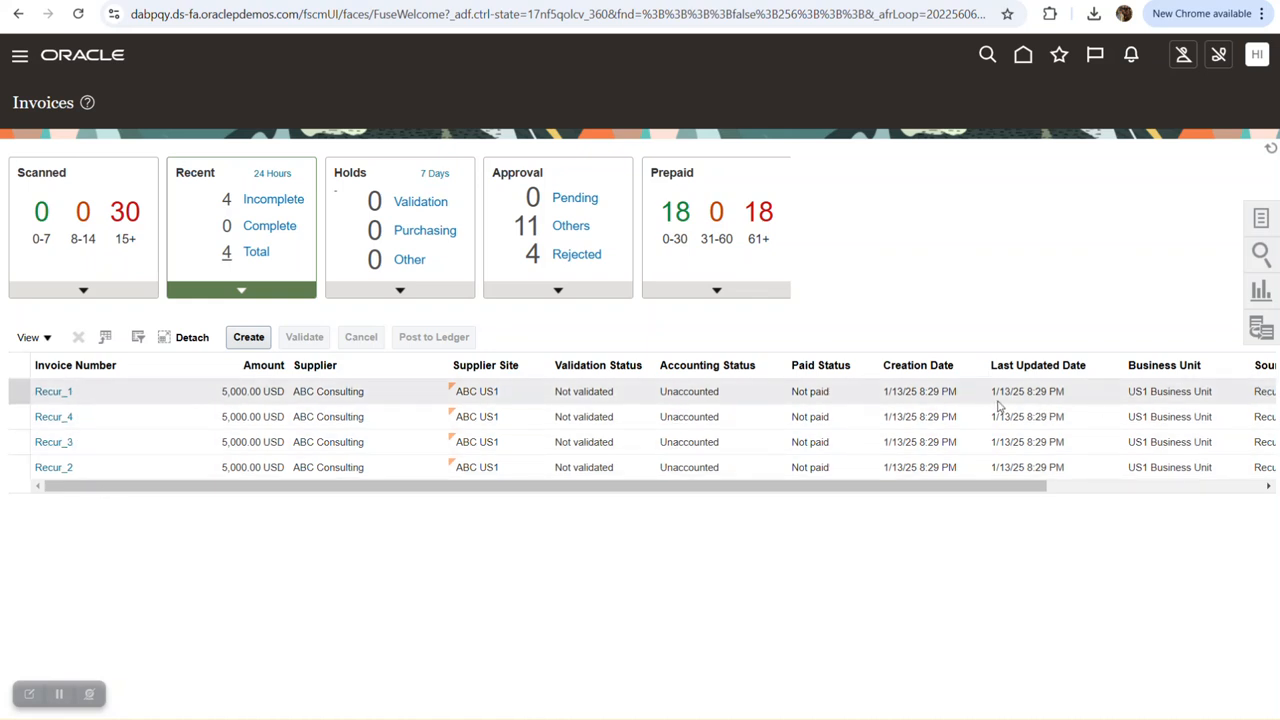
left_click_drag(587, 485, 680, 492)
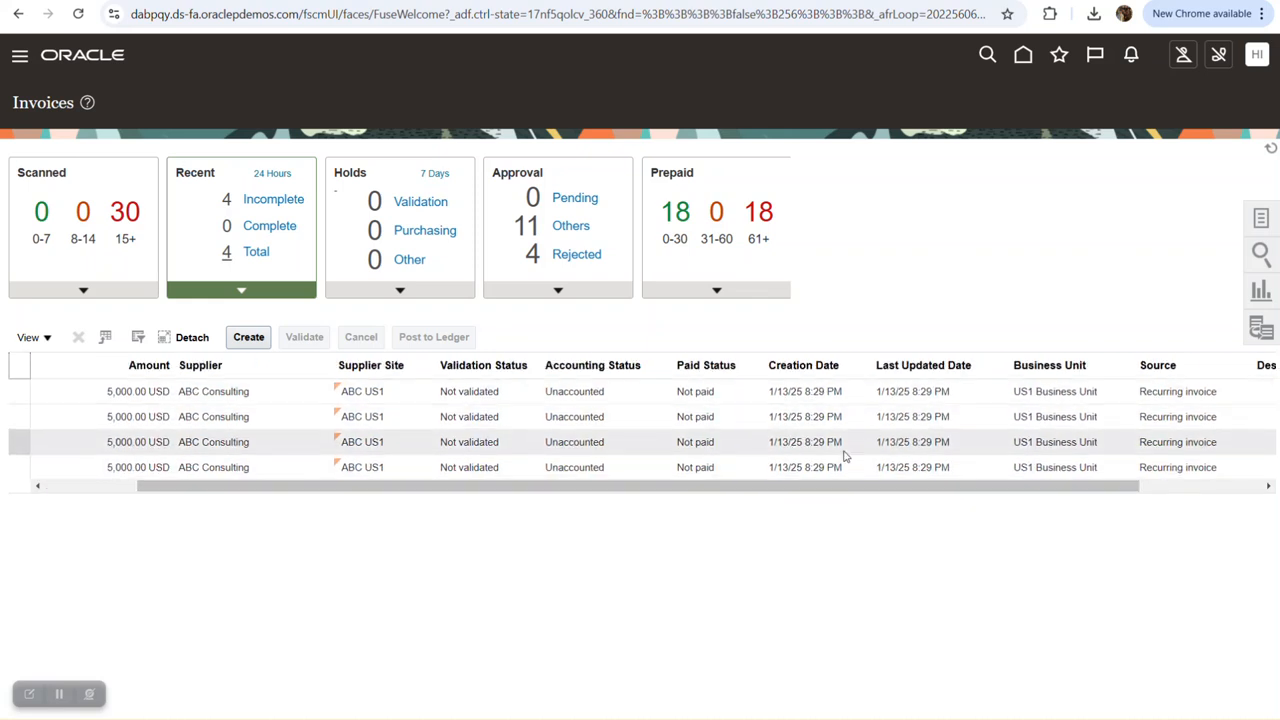
left_click_drag(578, 490, 394, 500)
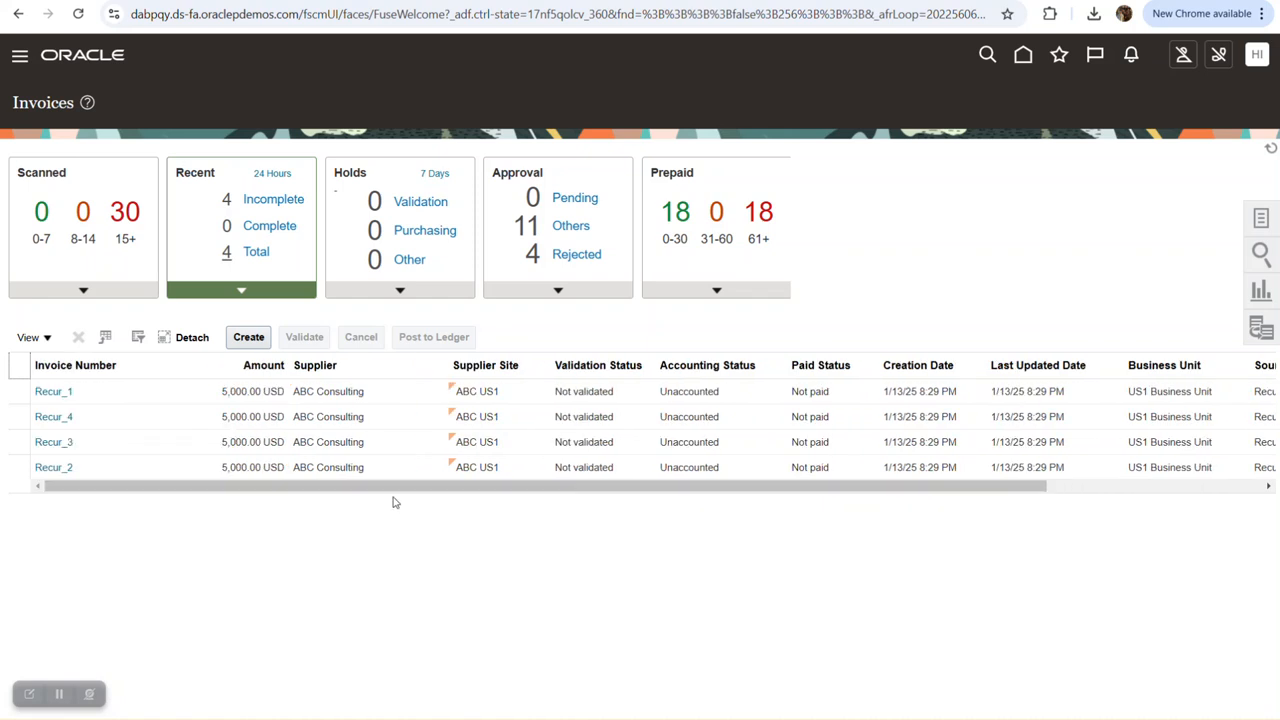
Open invoice Recur_1, examine its header dates, distribution line and calculated tax, and close it without saving.
left_click(47, 399)
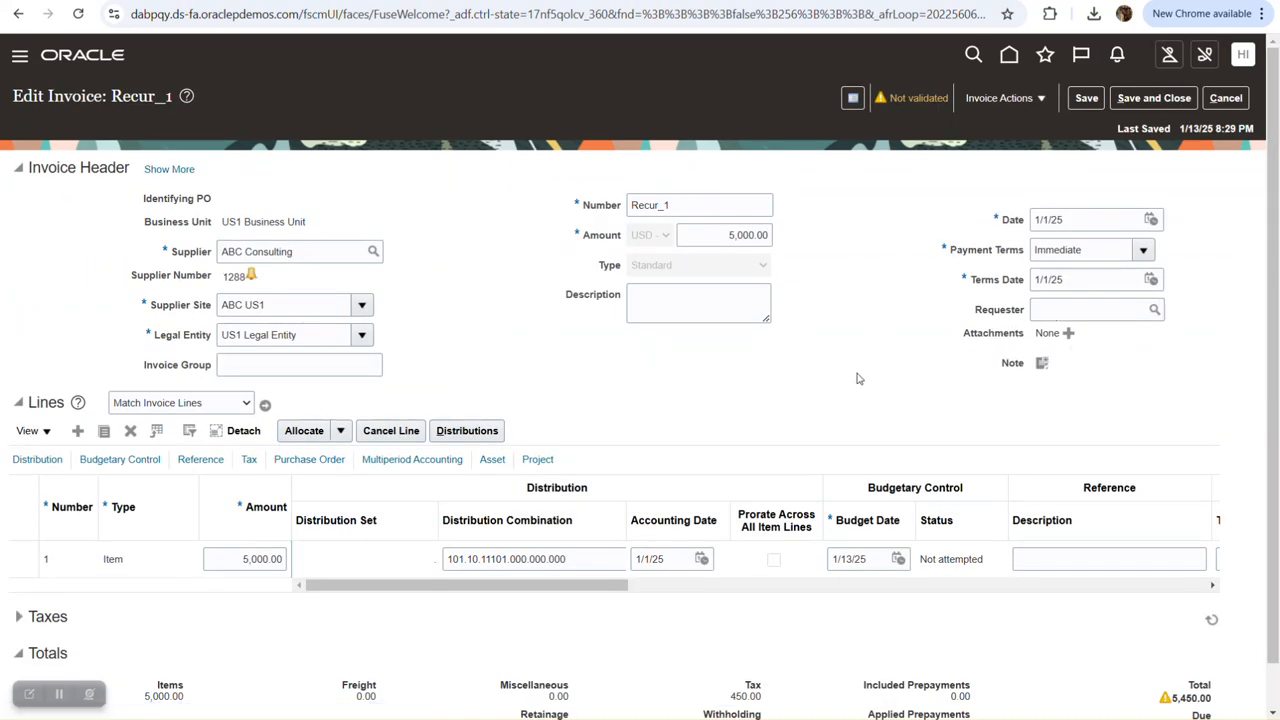
scroll(594, 441, "down", 1)
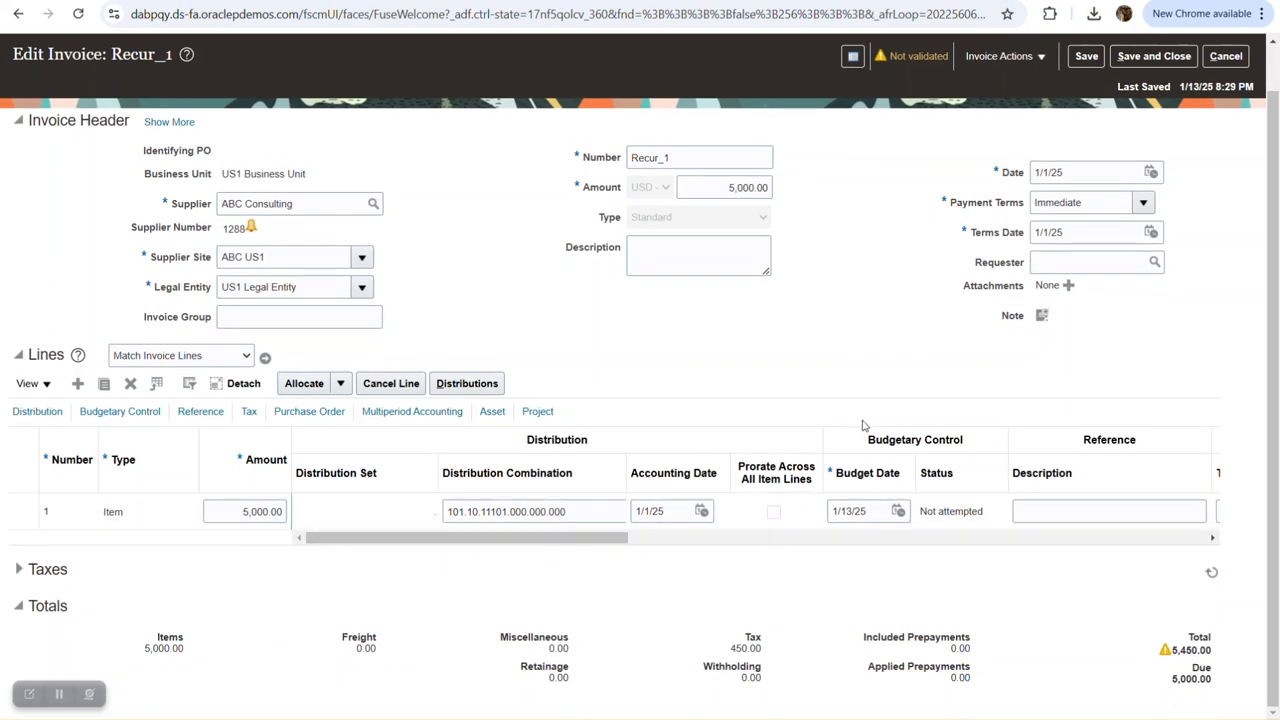
scroll(864, 426, "up", 1)
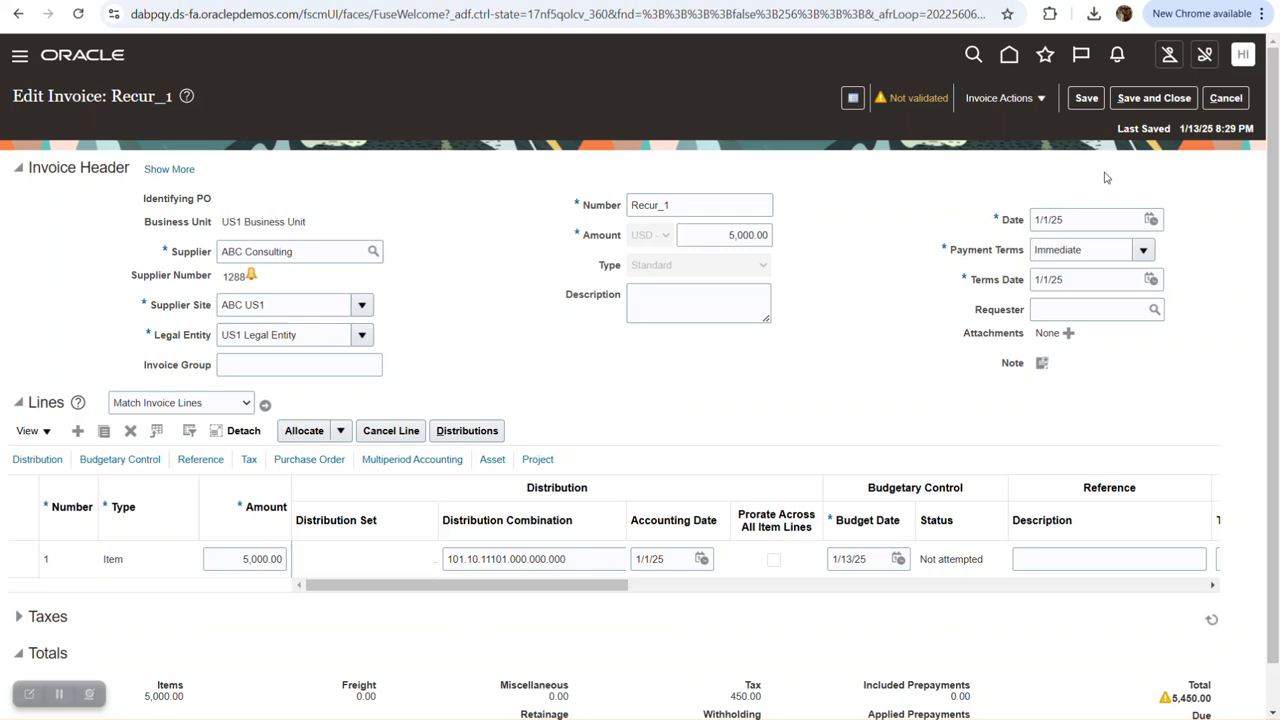
scroll(530, 603, "down", 1)
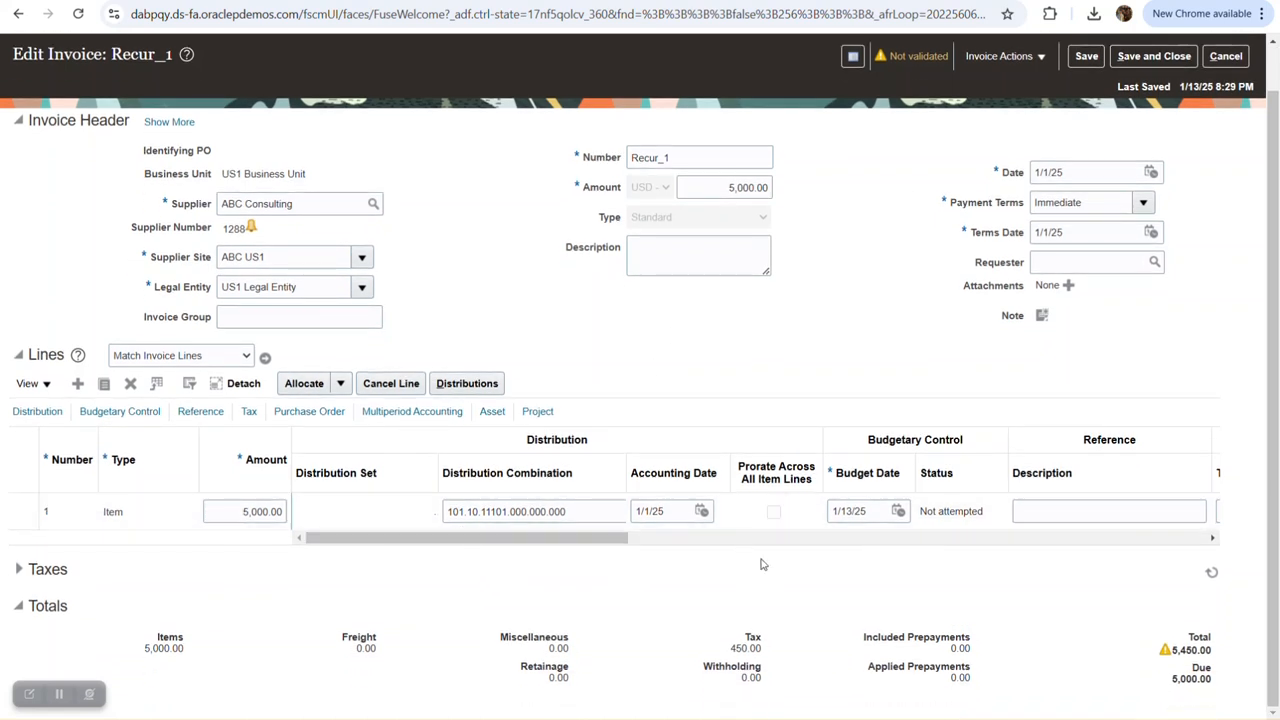
left_click_drag(730, 650, 776, 652)
left_click(1226, 56)
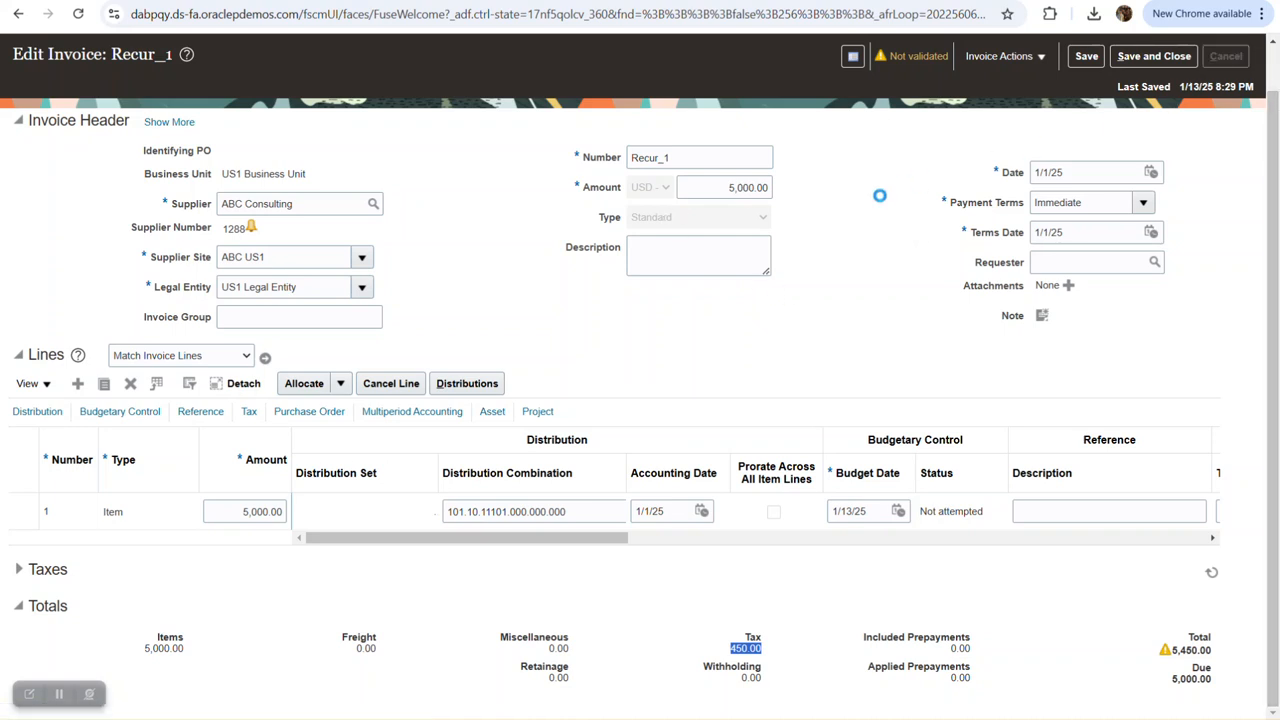
Open invoice Recur_2, check its invoice date in the calendar, and close it without saving.
left_click(58, 468)
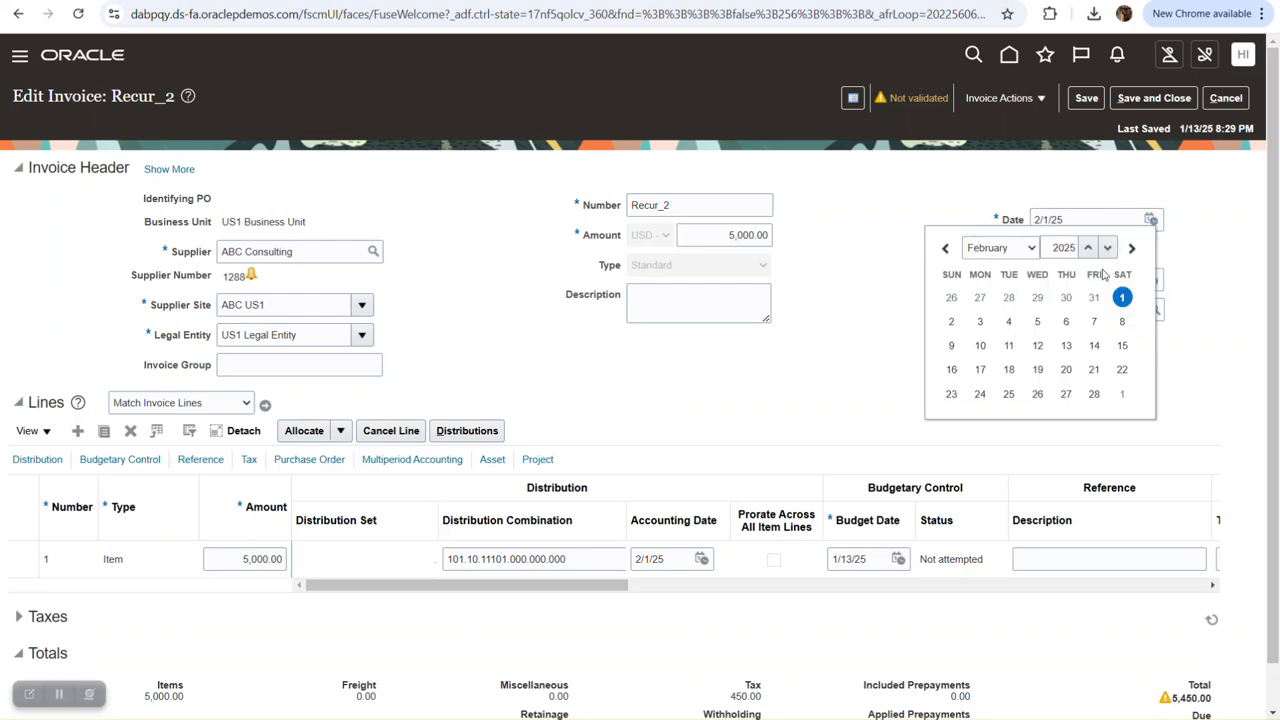
left_click(1077, 175)
left_click(1226, 98)
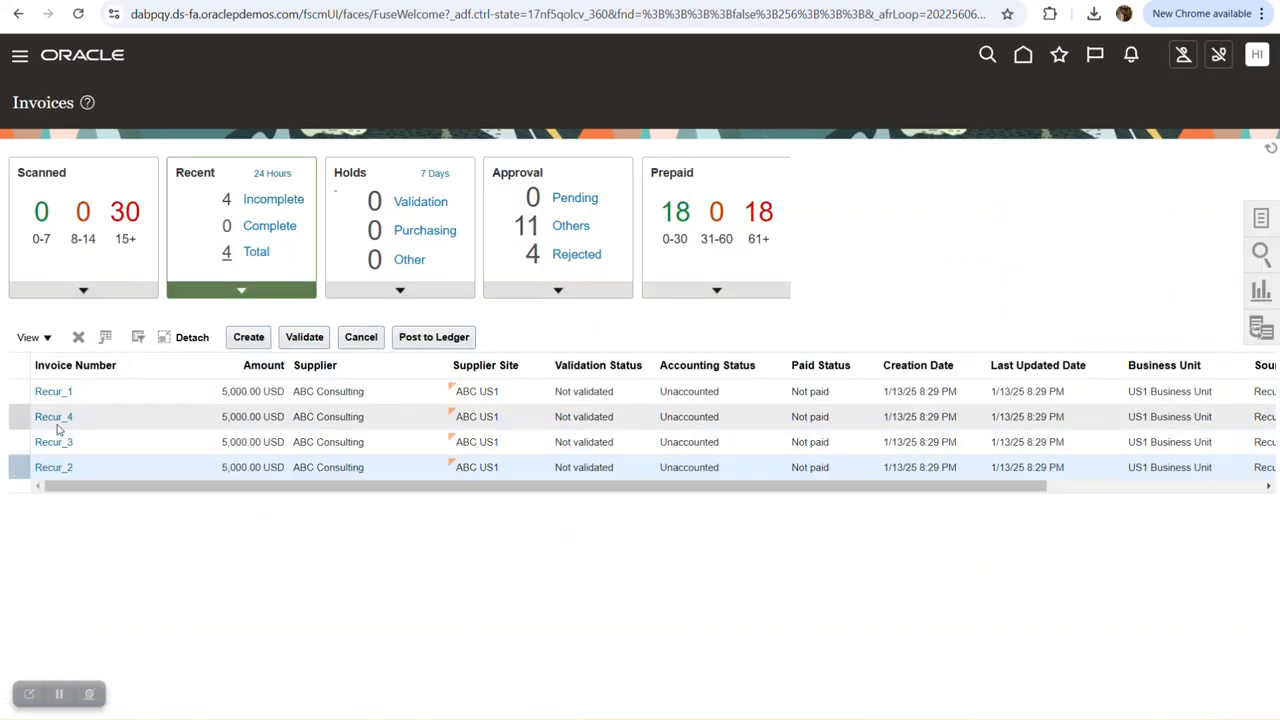
Open invoice Recur_4, check its invoice date in the calendar, and show the available invoice actions.
left_click(57, 417)
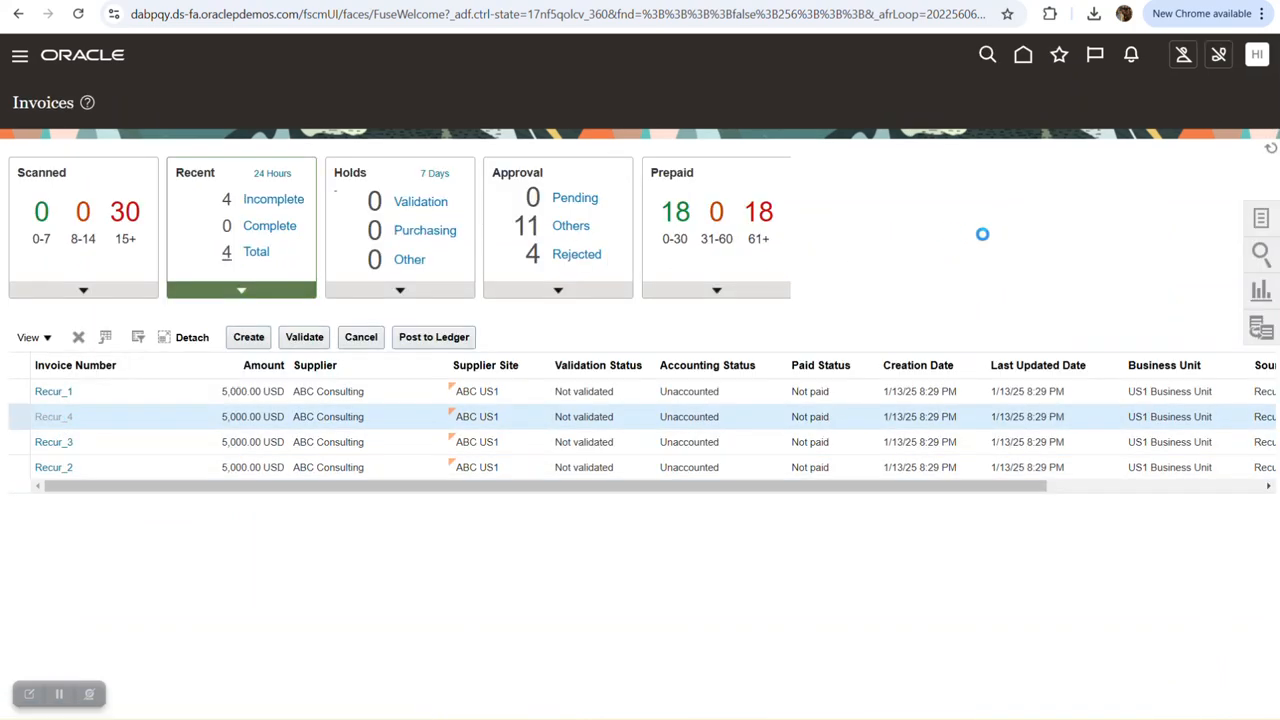
left_click(1151, 219)
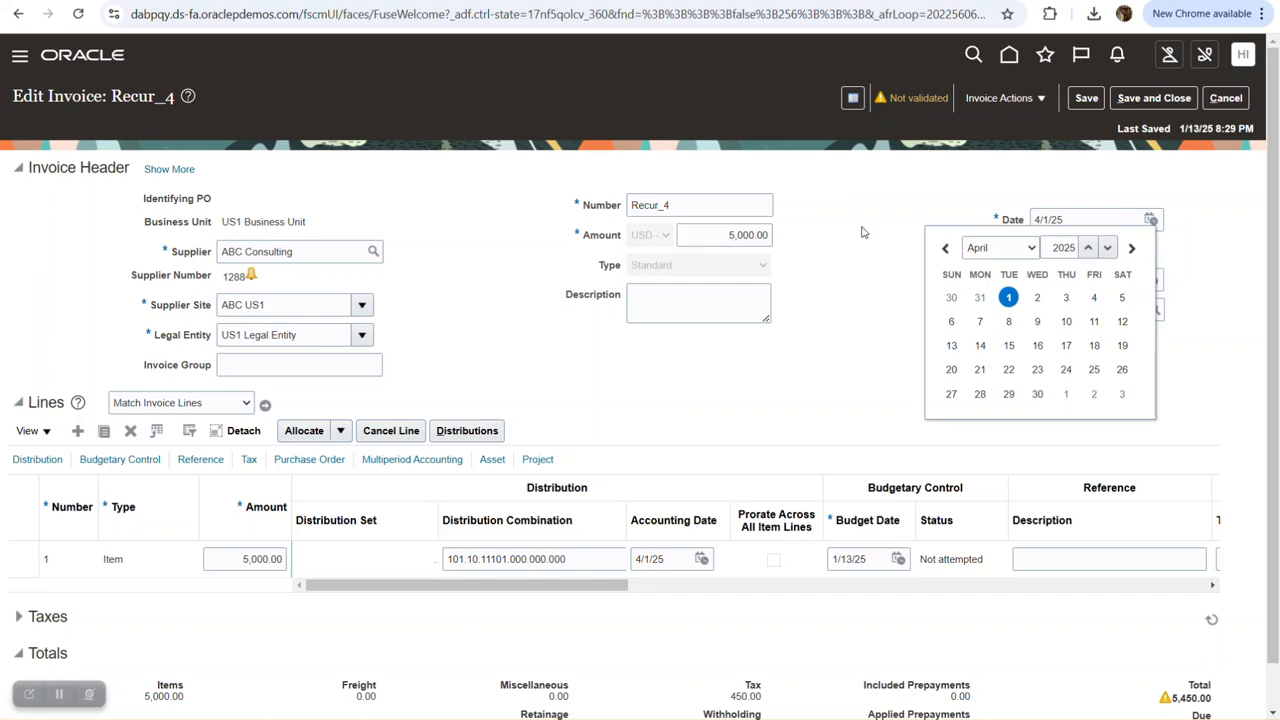
left_click(867, 262)
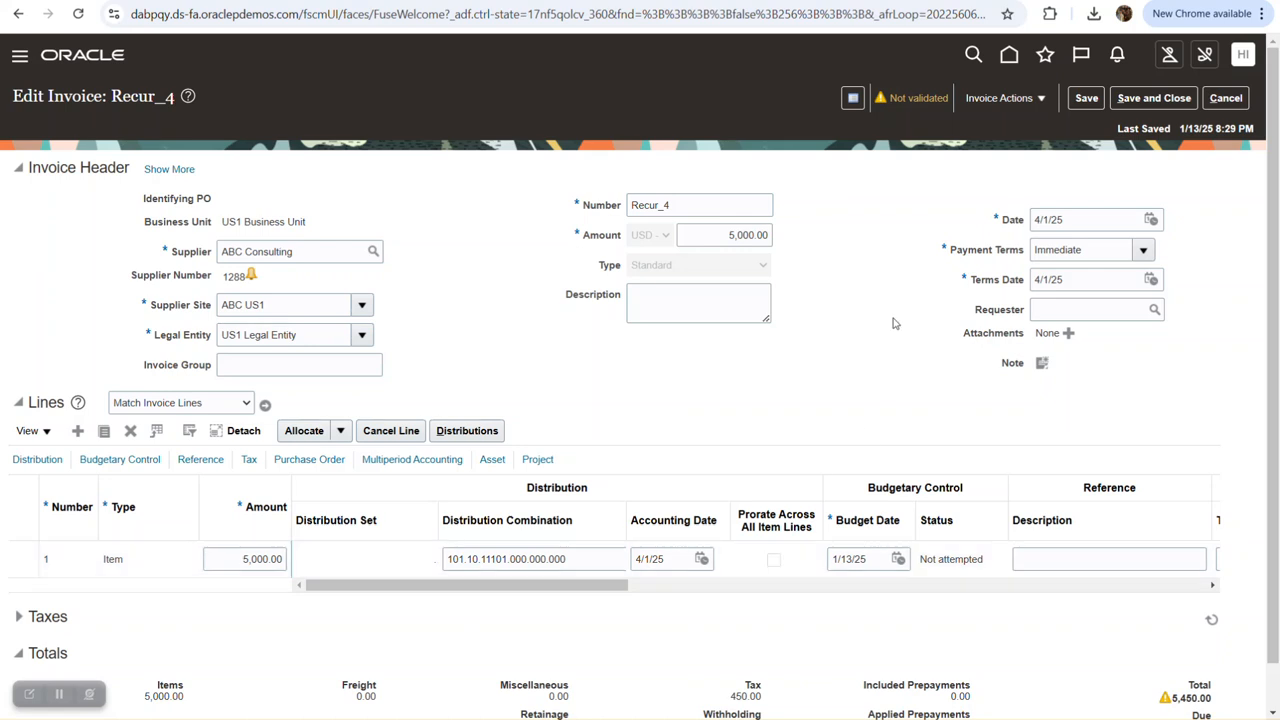
left_click(1010, 98)
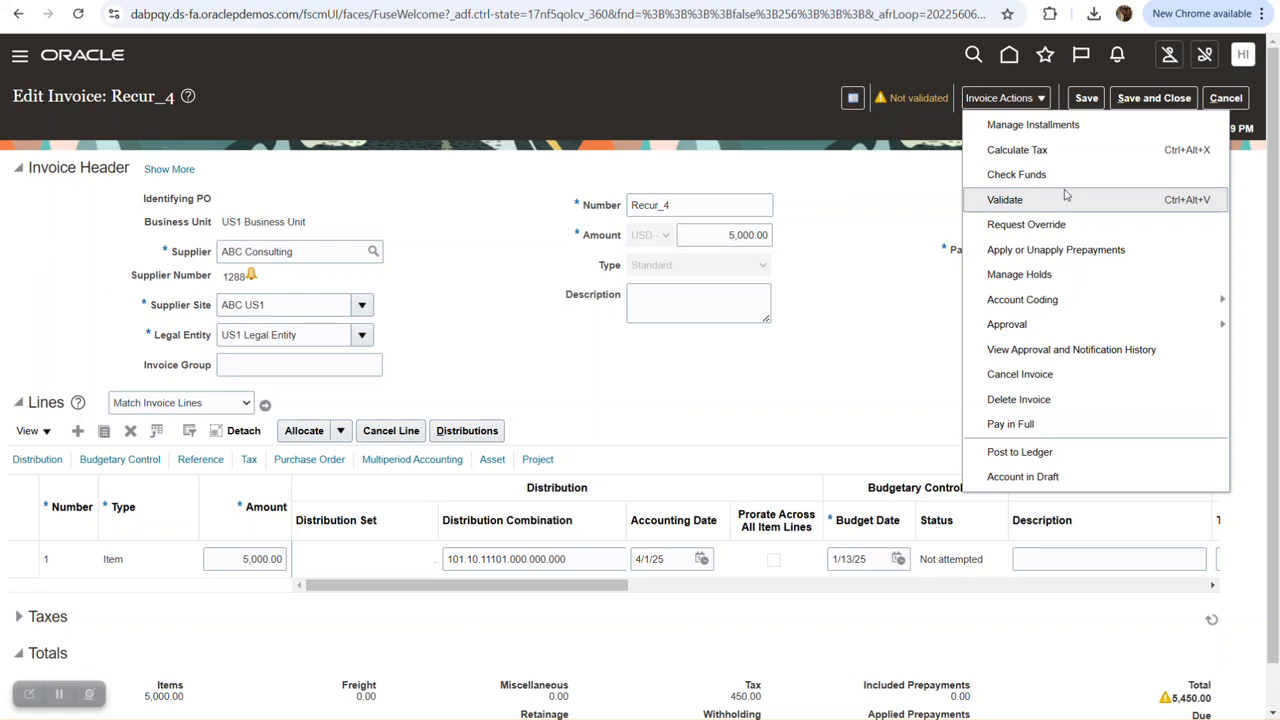
Dismiss the invoice actions and close invoice Recur_4 without saving.
left_click(858, 261)
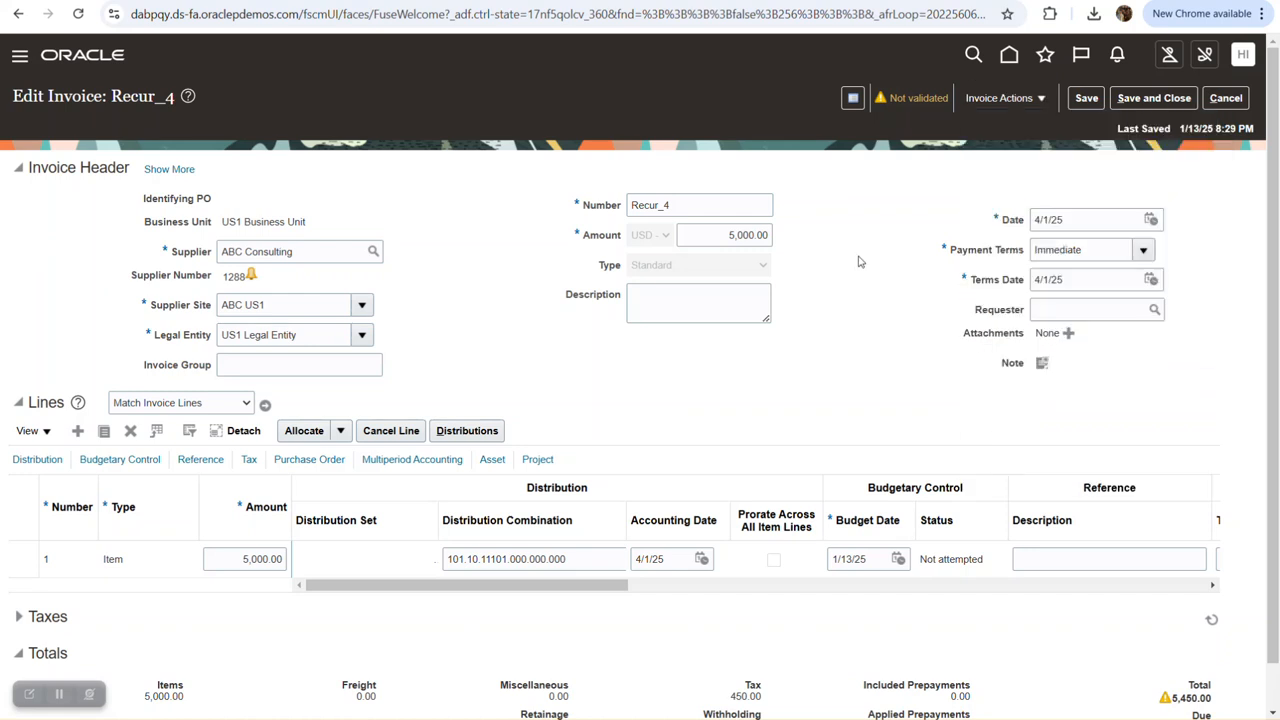
left_click(1216, 105)
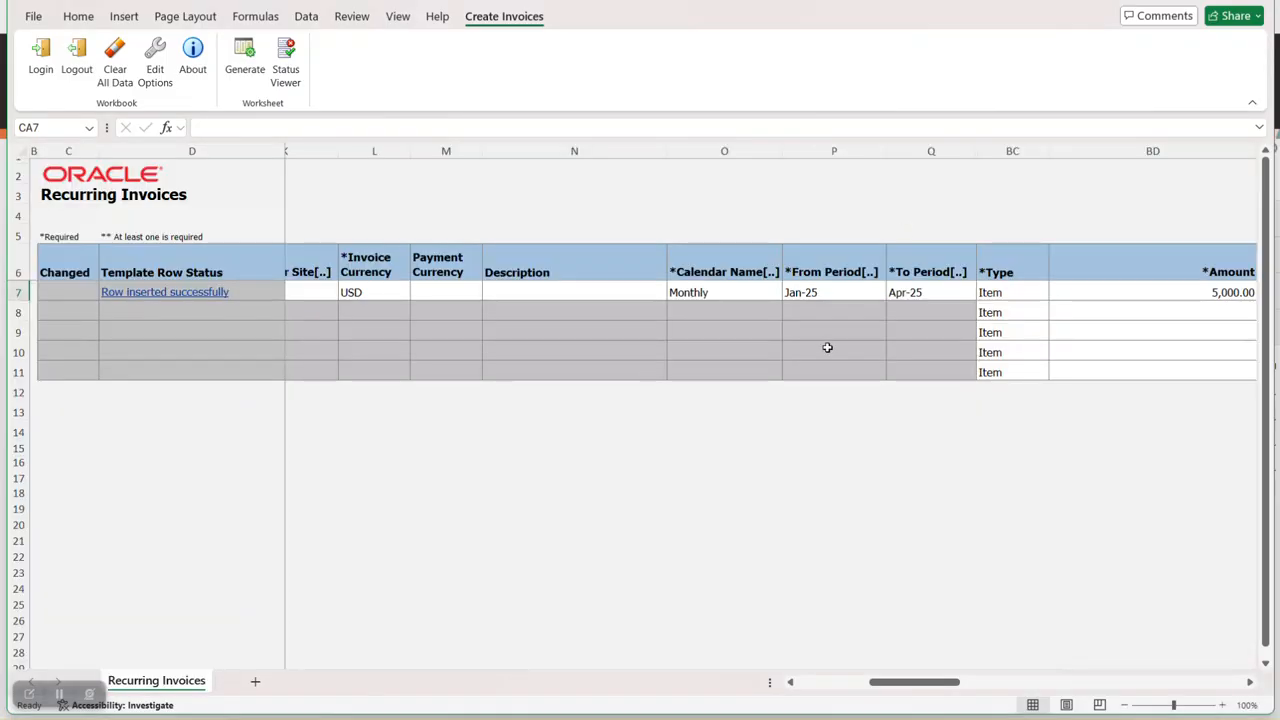
Switch to the completed Recurring Invoices workbook in Excel, review its supplier site and from/to periods, and close it without saving.
left_click(335, 293)
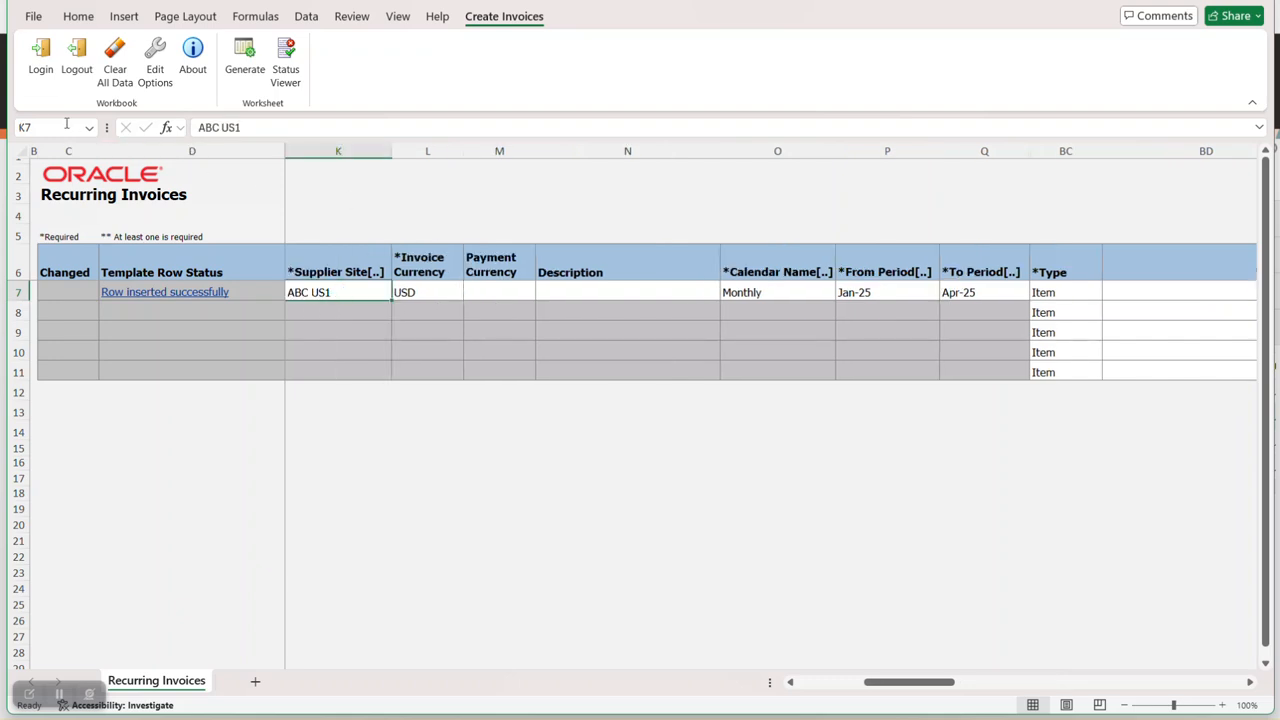
left_click(34, 17)
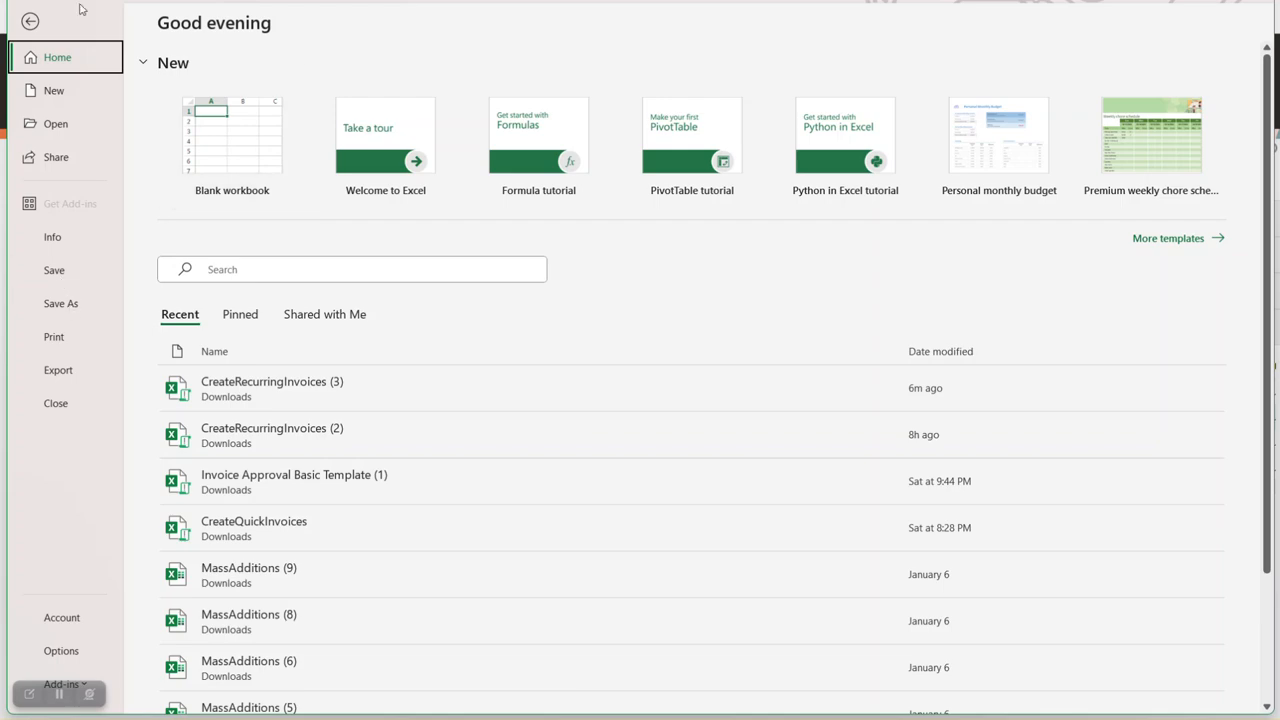
left_click(30, 22)
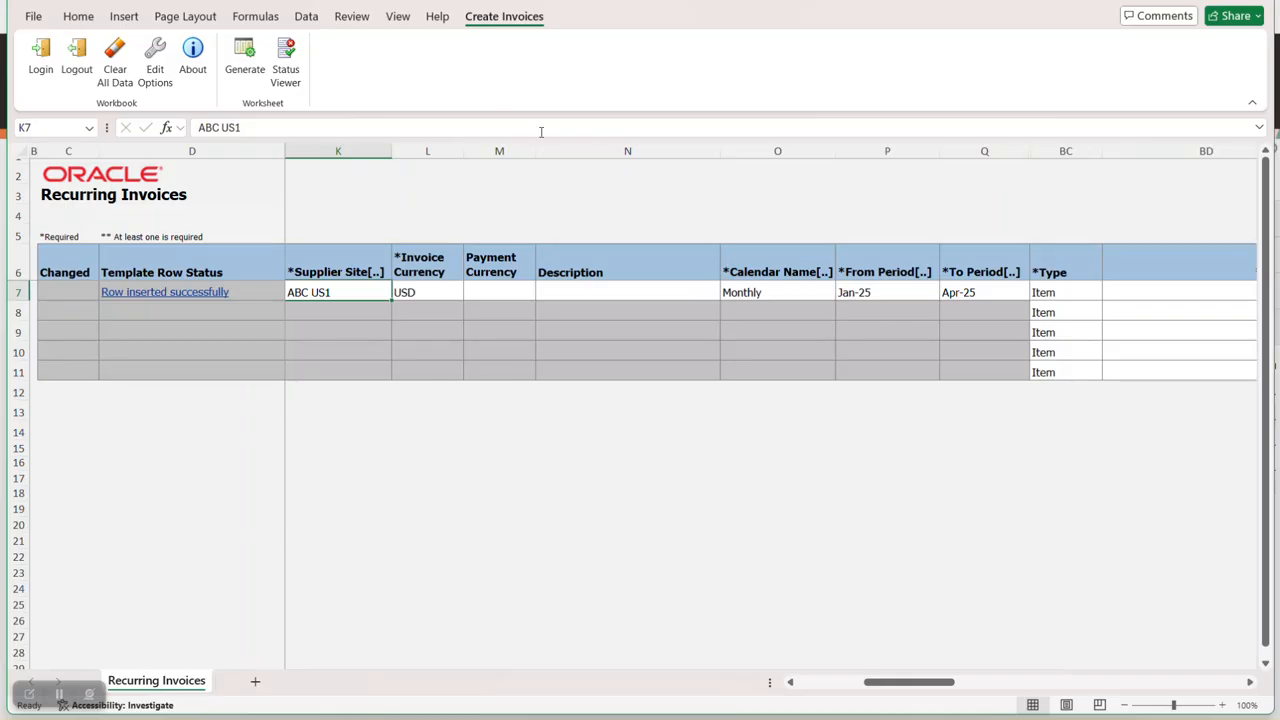
left_click(806, 294)
left_click(877, 292)
left_click(990, 293)
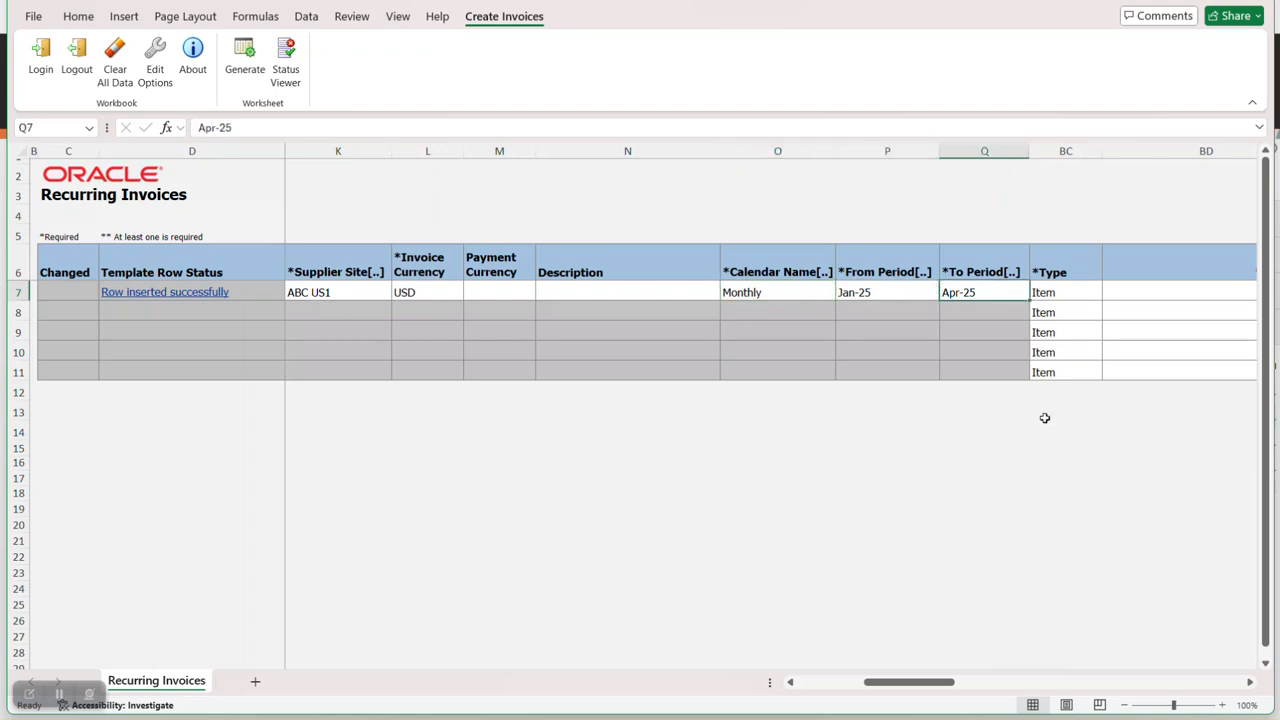
left_click_drag(920, 683, 872, 677)
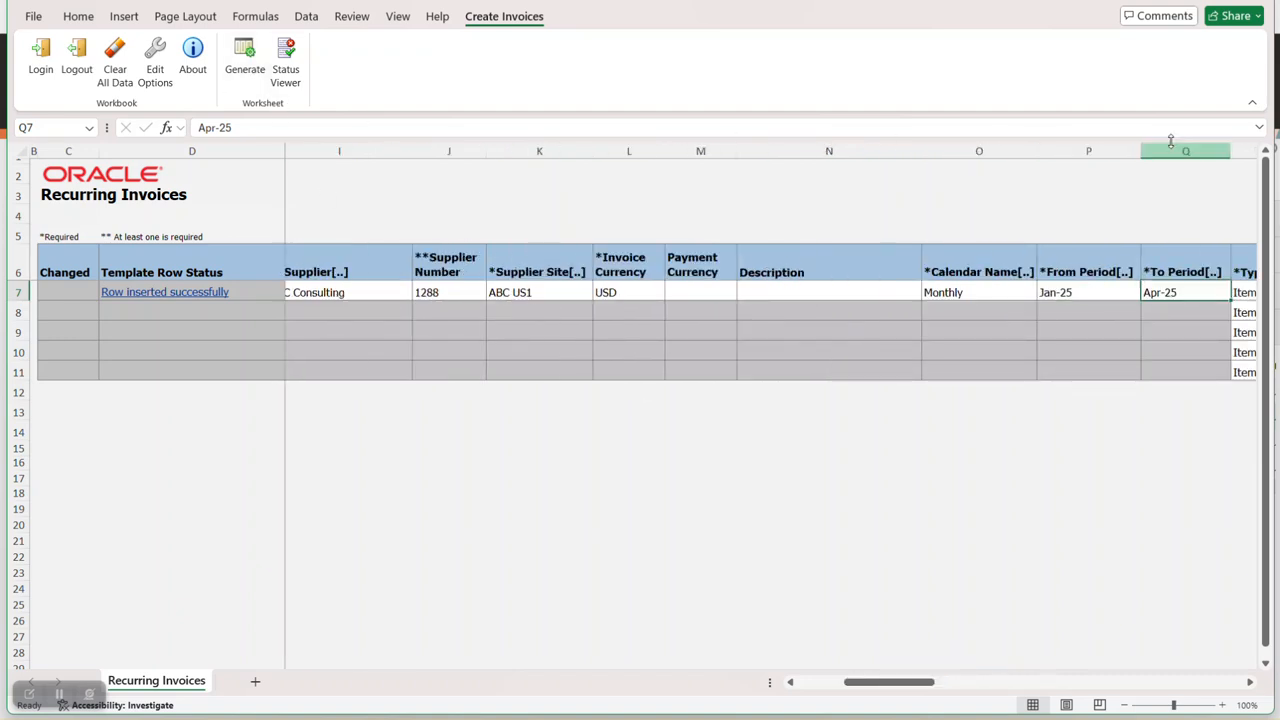
left_click(1250, 5)
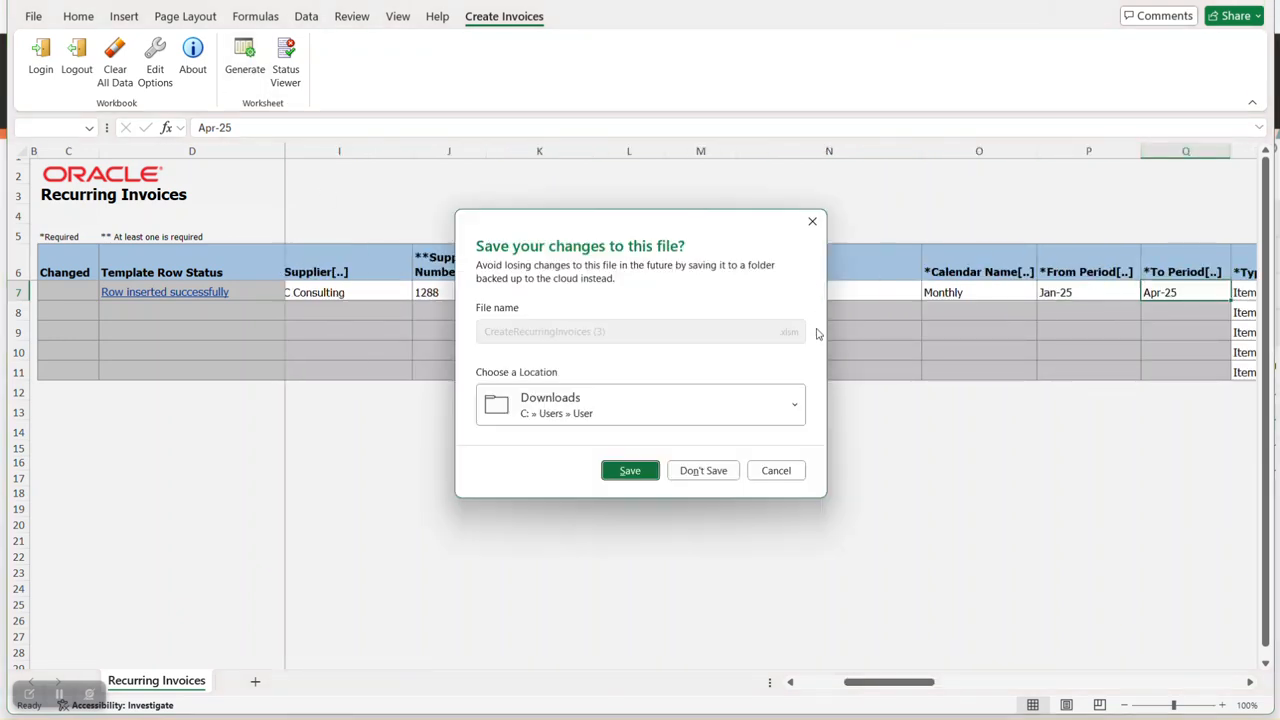
left_click(700, 468)
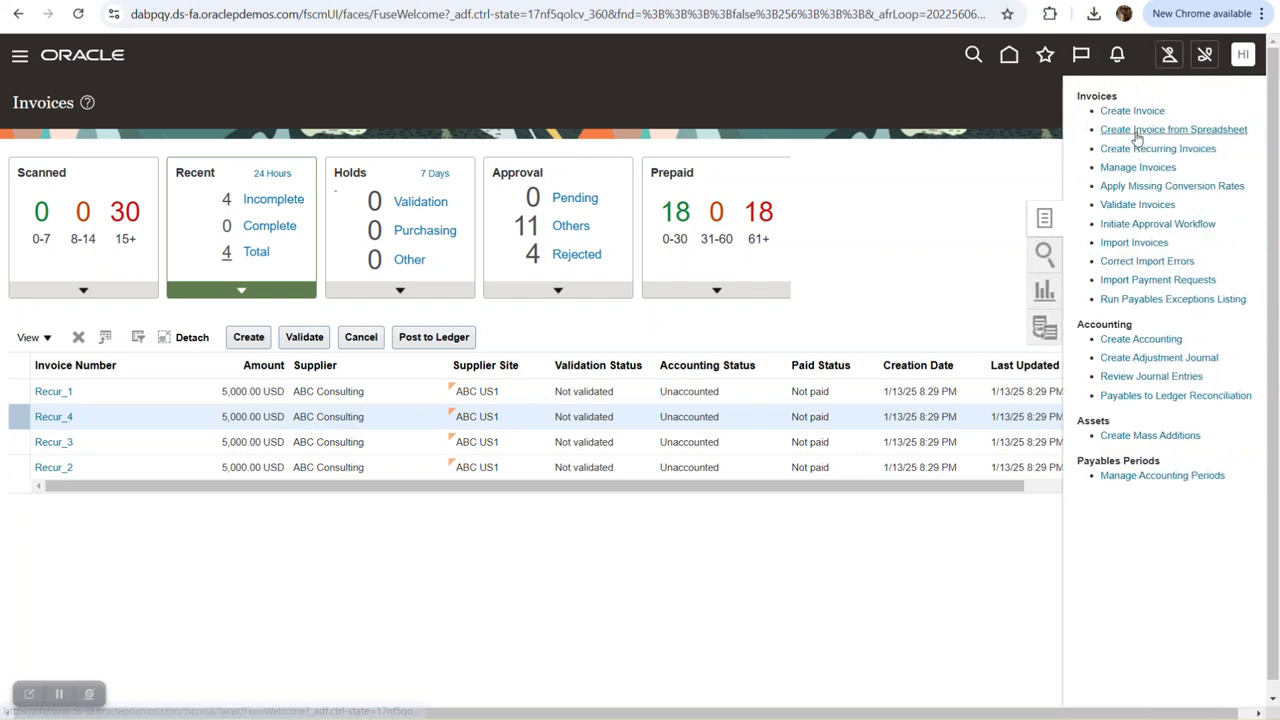
In the browser, download a new Create Recurring Invoices spreadsheet, and unblock the downloaded file in its properties.
left_click(1140, 149)
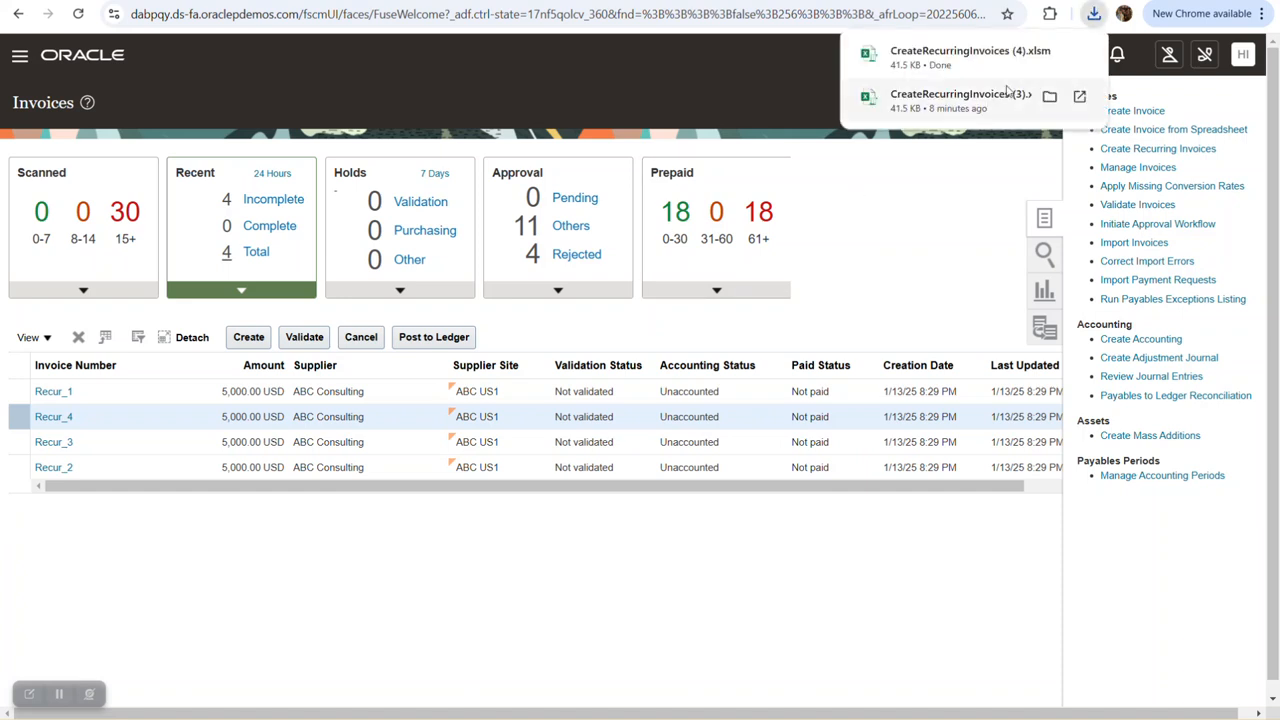
left_click(1048, 52)
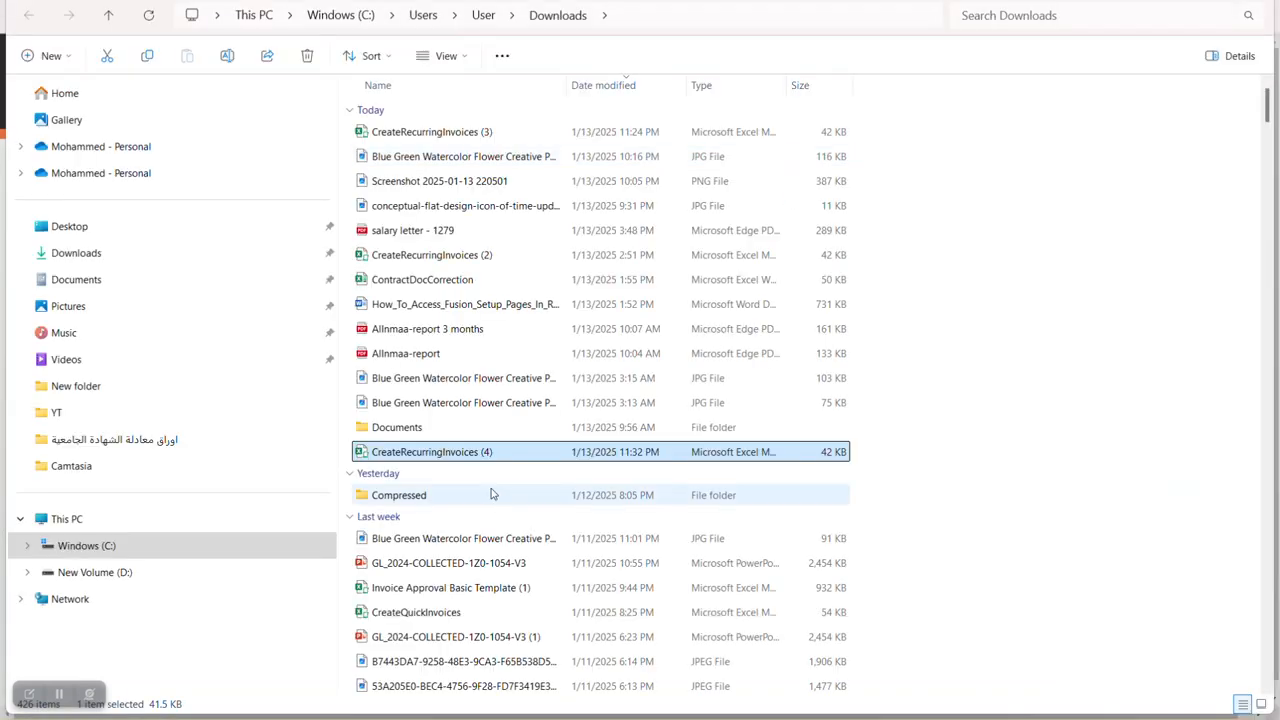
right_click(486, 454)
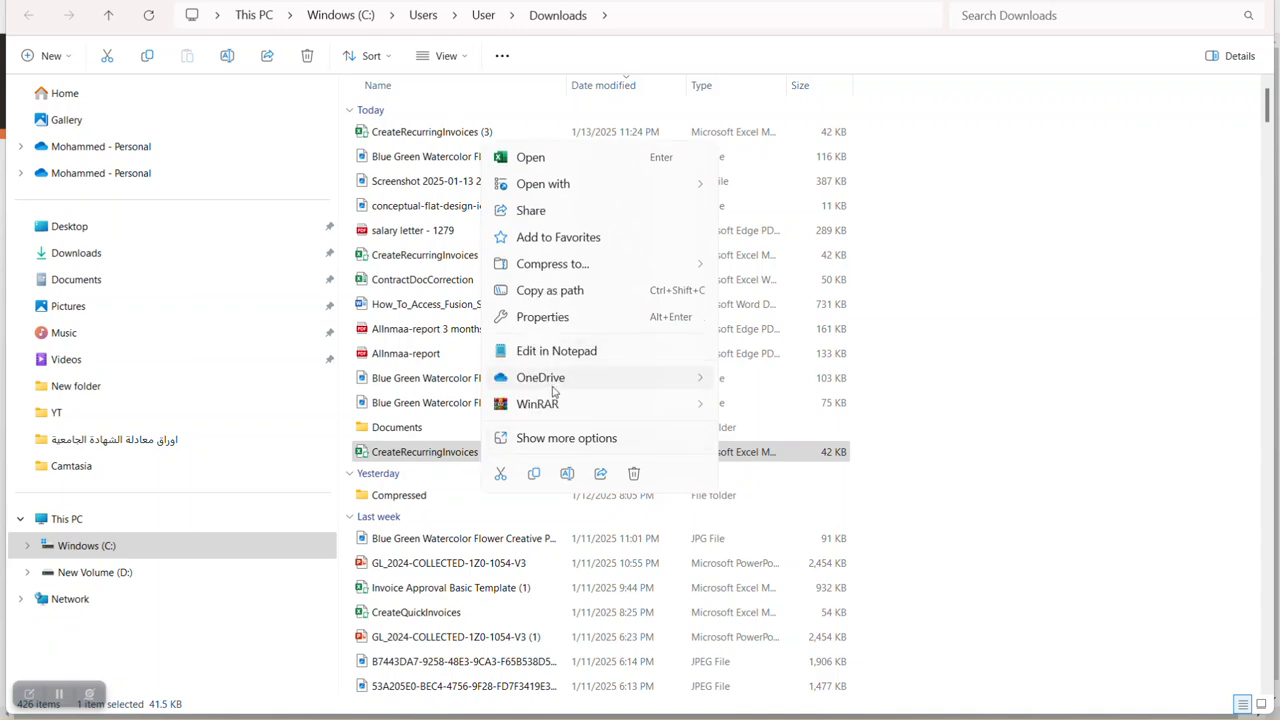
left_click(543, 317)
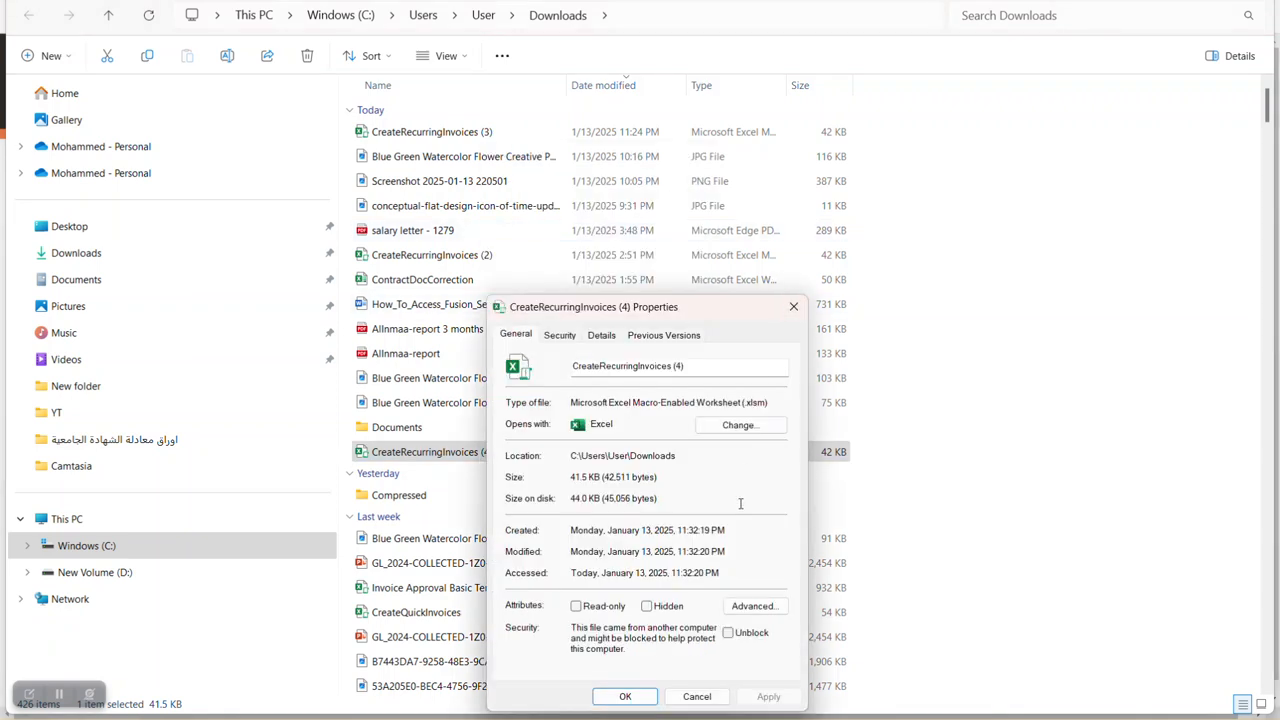
left_click(728, 632)
left_click(768, 696)
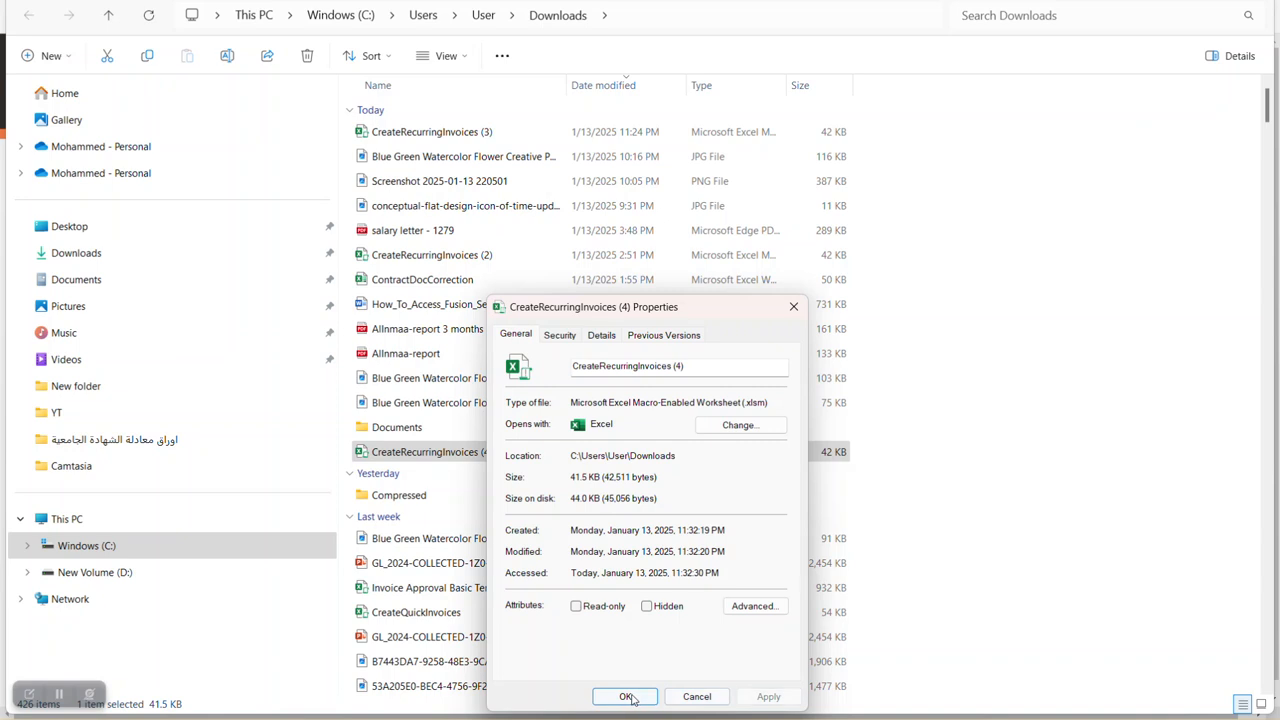
left_click(625, 696)
Open the CreateRecurringInvoices (4) workbook, connect it to the application, and sign in with the user ID and account password.
double_click(449, 454)
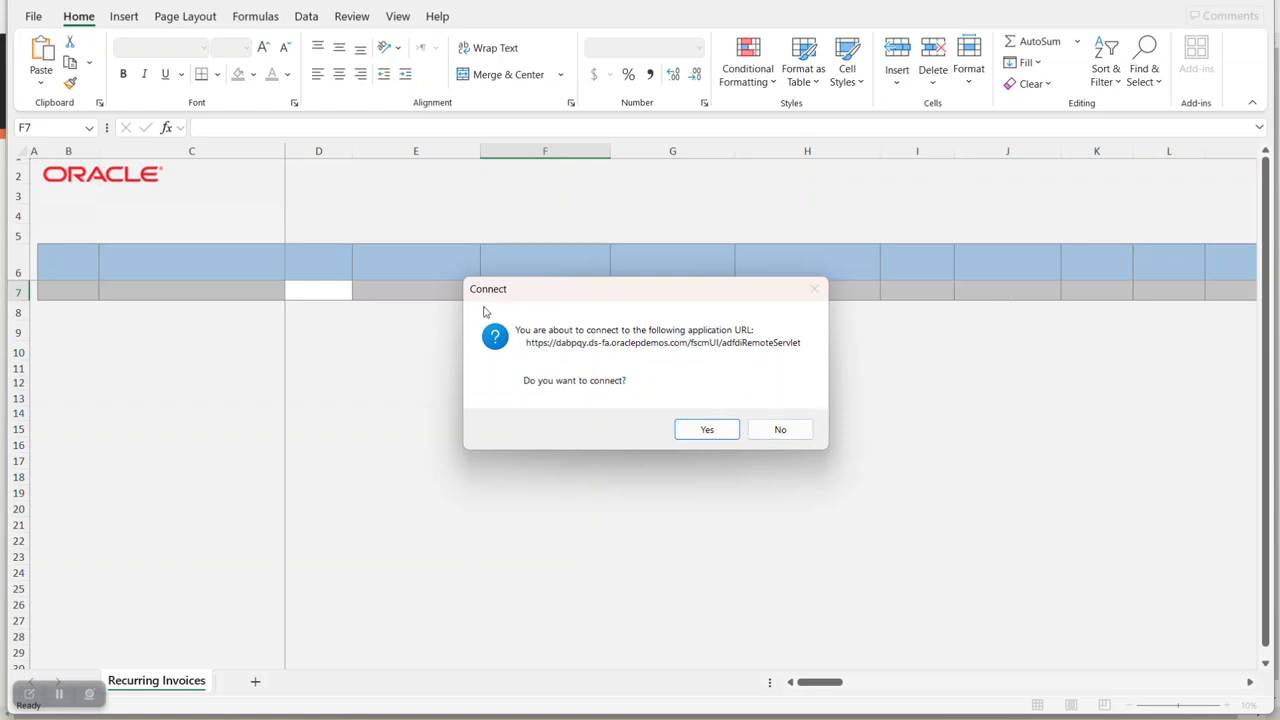
left_click(694, 436)
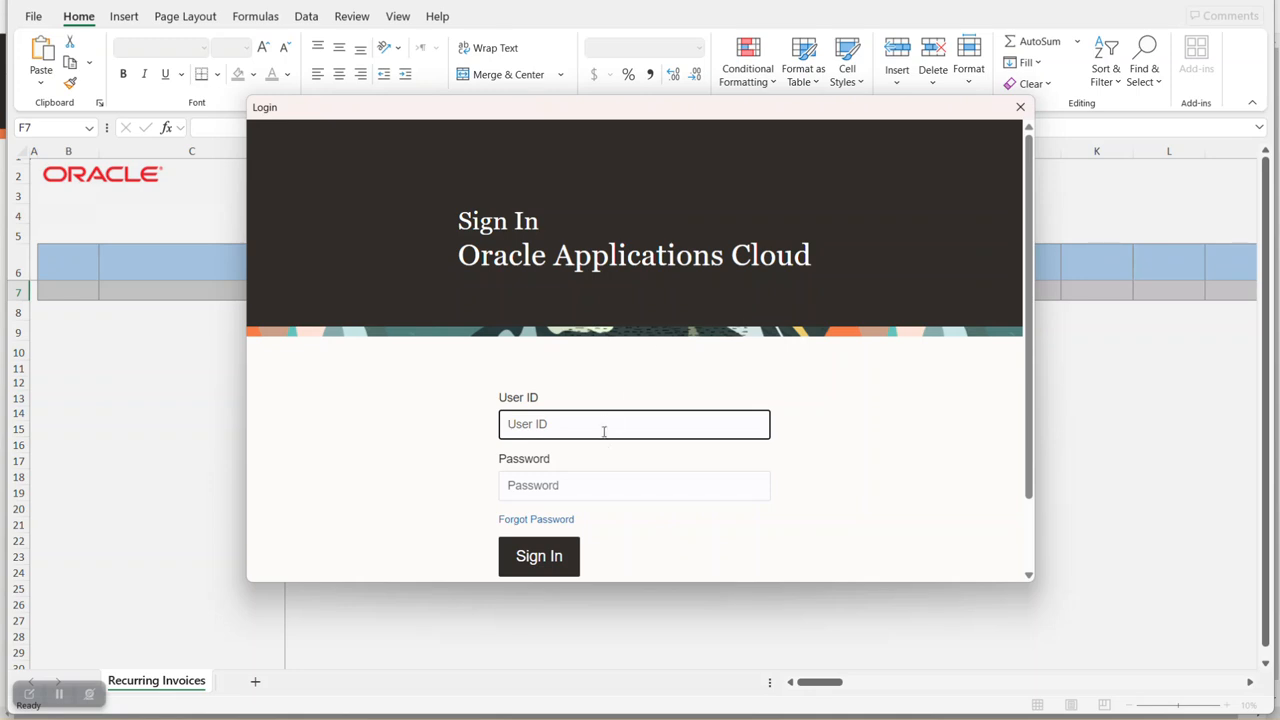
type("hcm_impl2")
key("Tab")
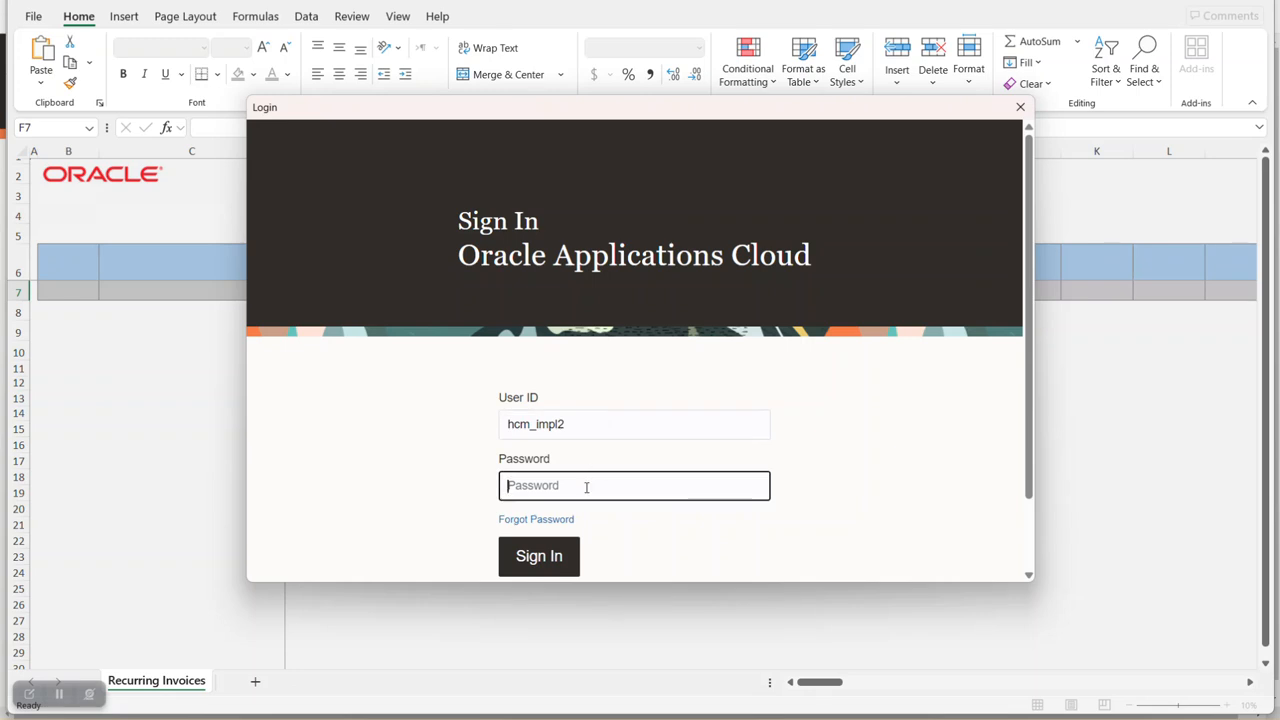
key("alt+Tab")
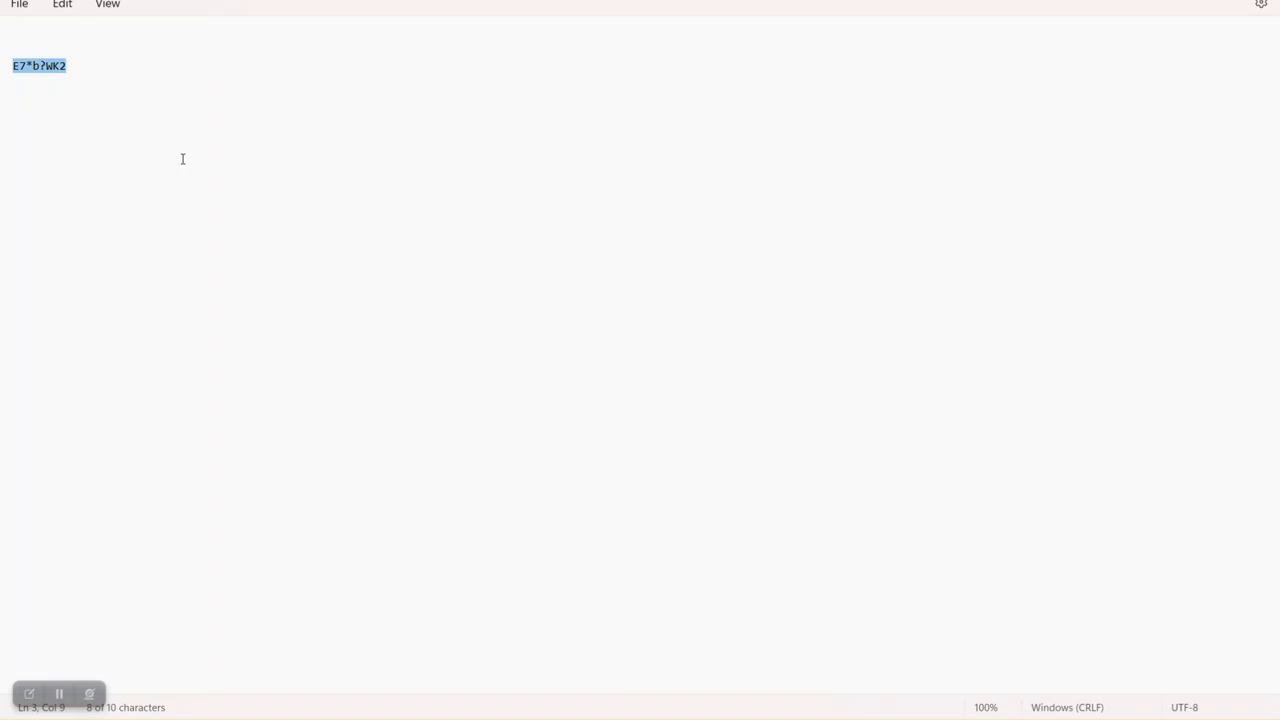
key("alt+Tab")
key("ctrl+v")
left_click(516, 554)
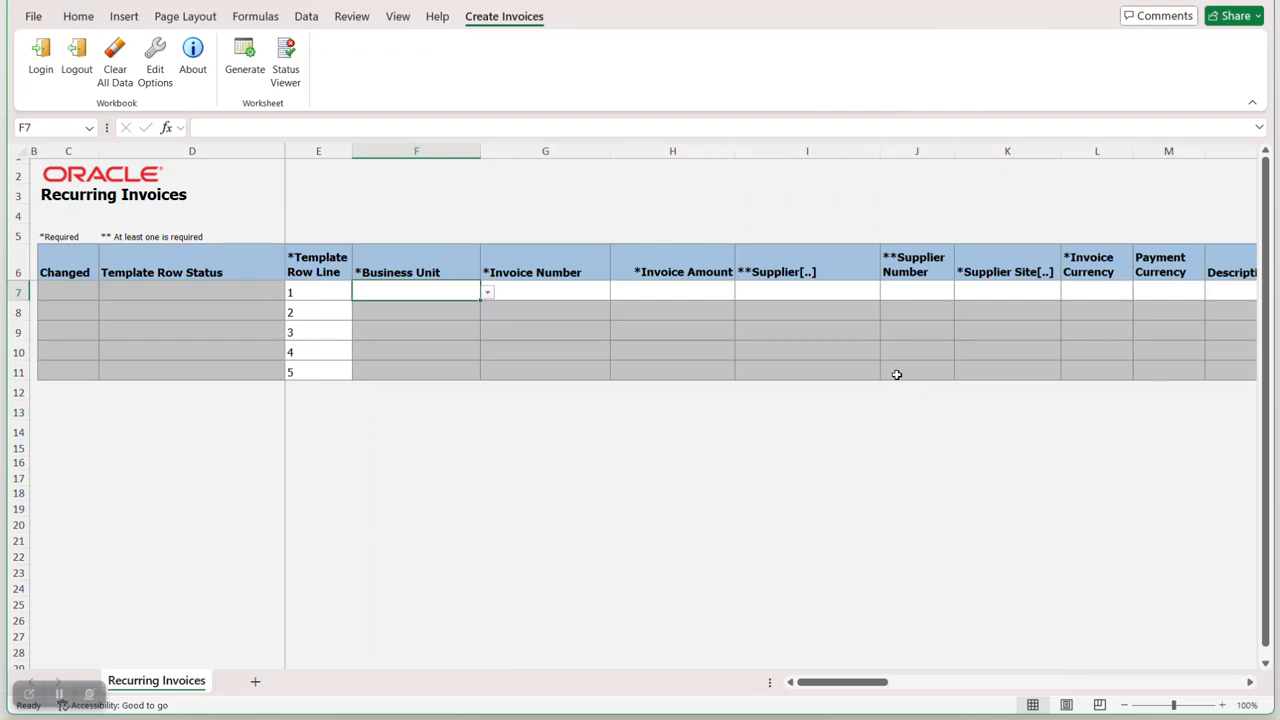
Set the business unit of template row line 1 to US1 Business Unit.
left_click(487, 293)
left_click_drag(549, 325, 569, 463)
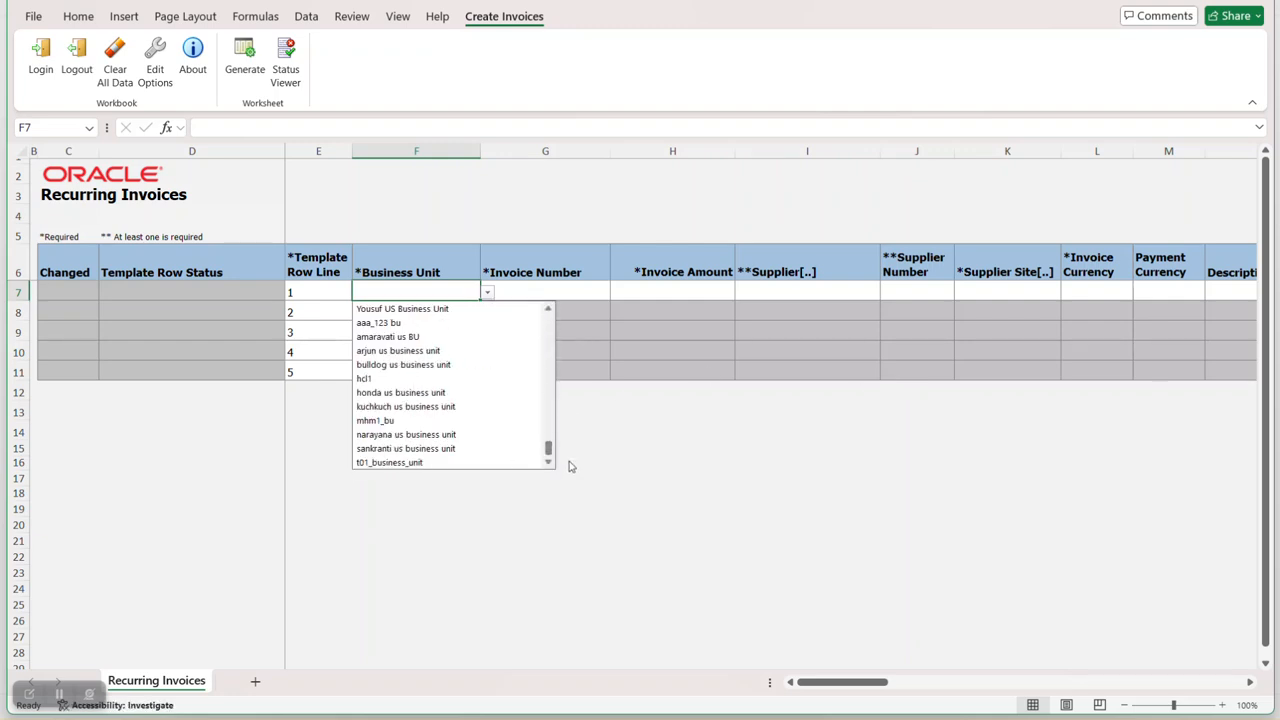
scroll(408, 413, "up", 3)
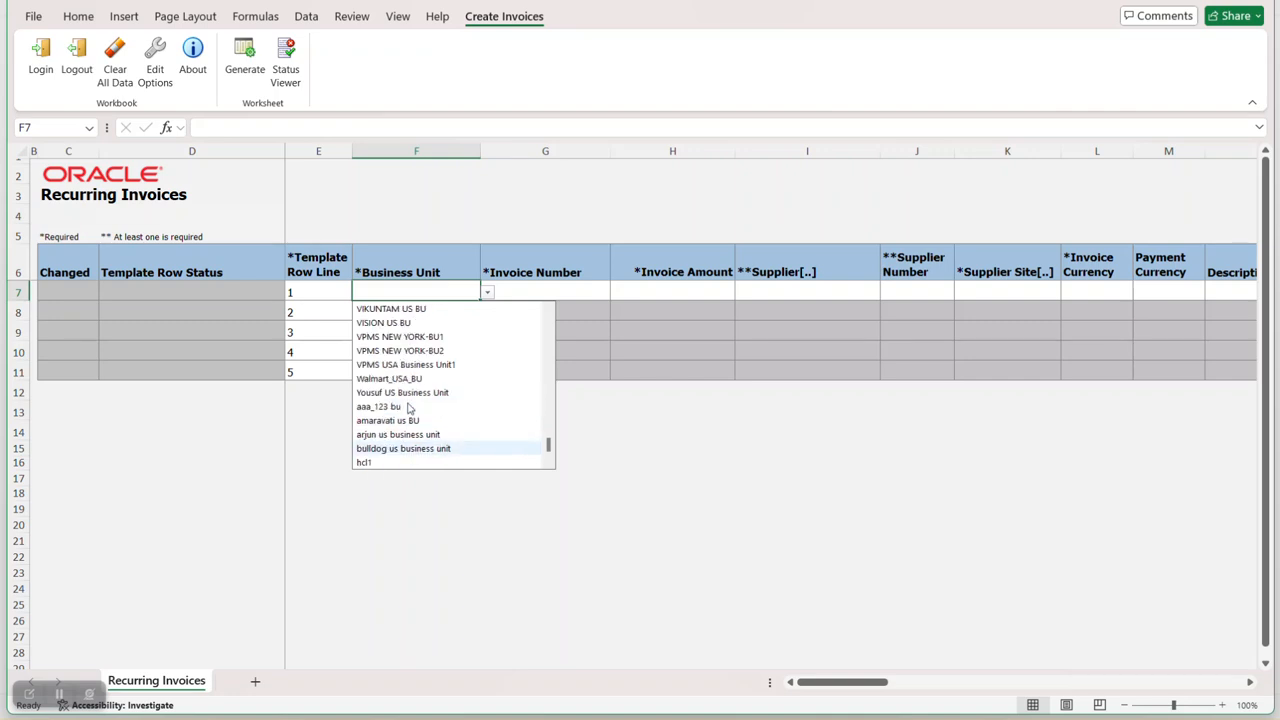
left_click(422, 364)
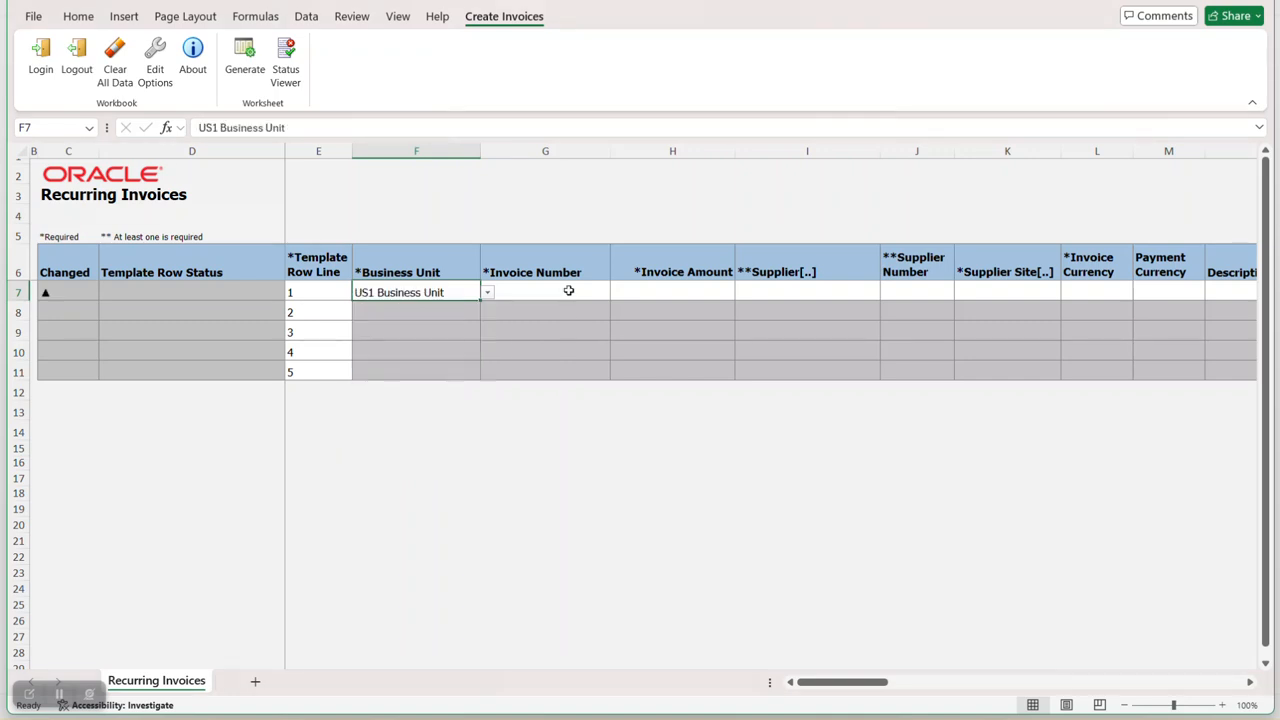
Enter "inv with 2 lines" as the first row's invoice number and 4,000 as its invoice amount.
left_click(568, 290)
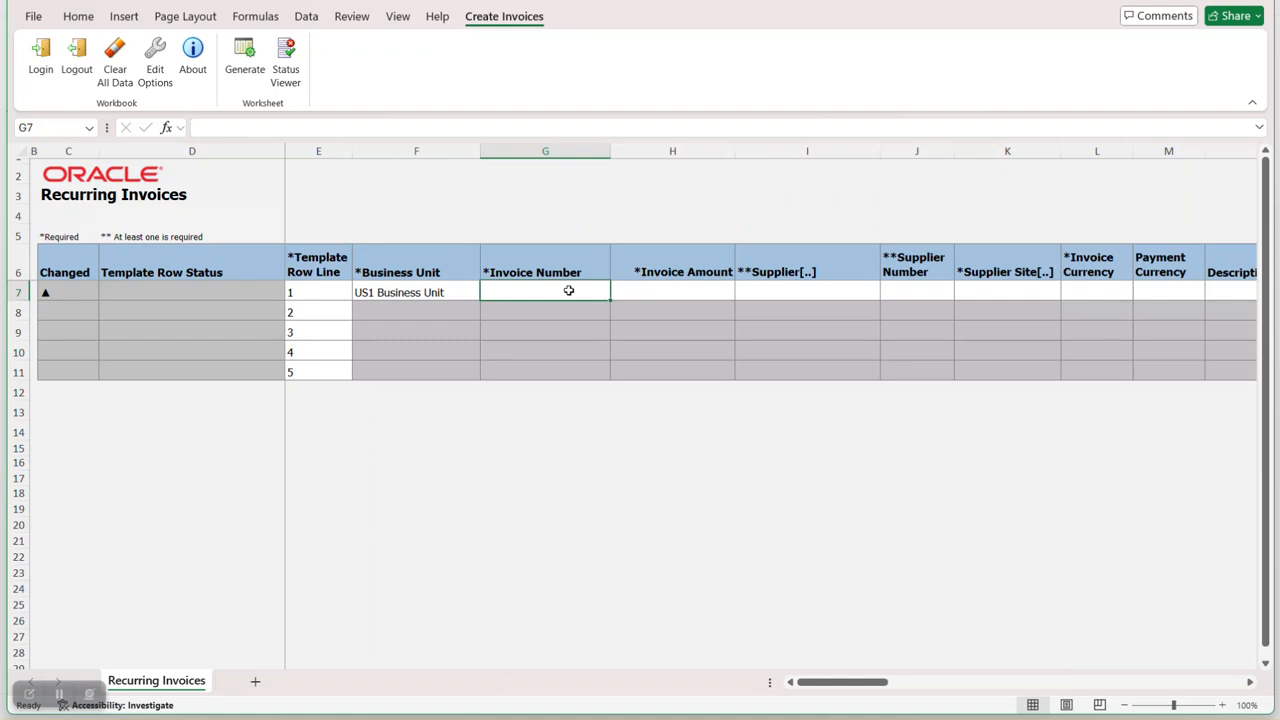
type("inv with 2 lines")
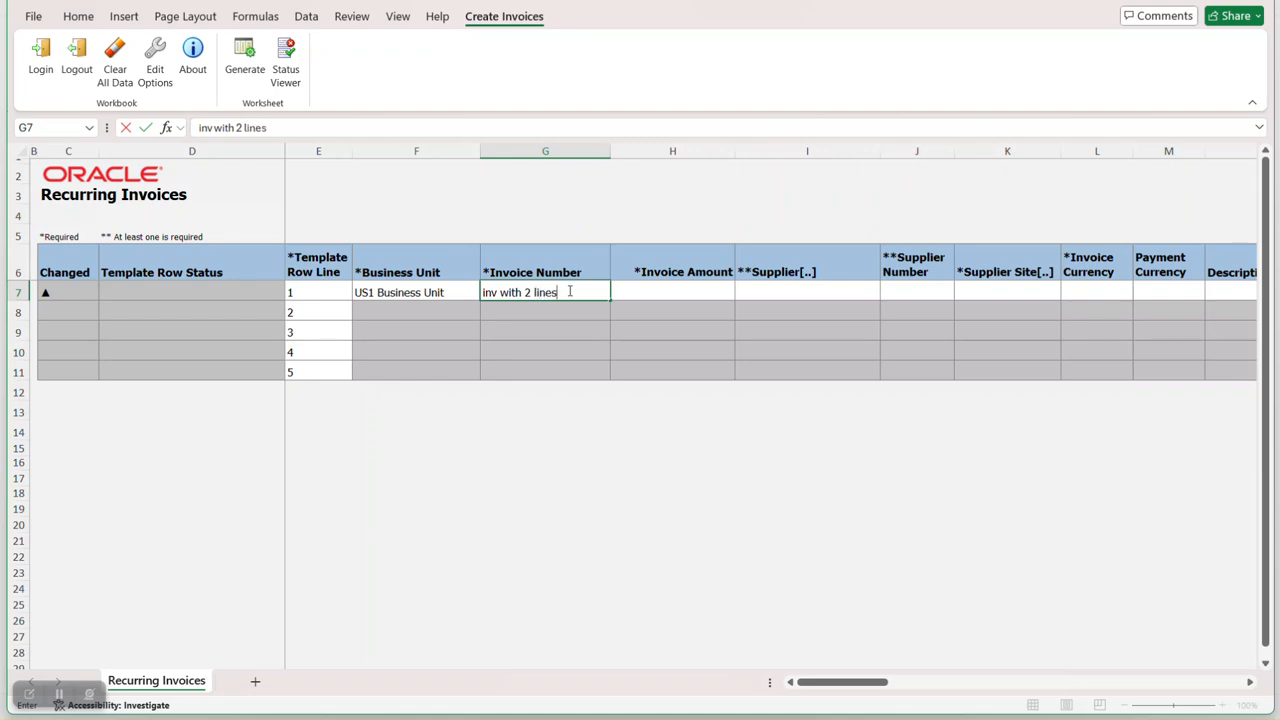
key("Tab")
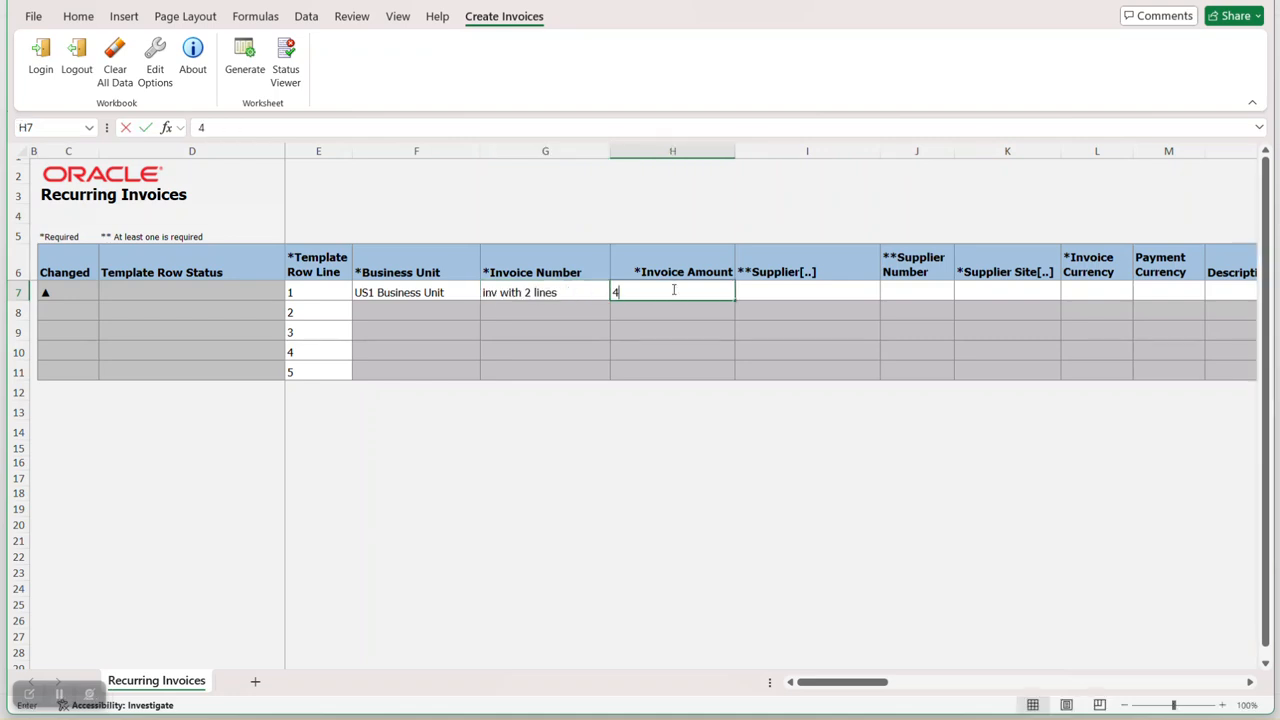
type("4,")
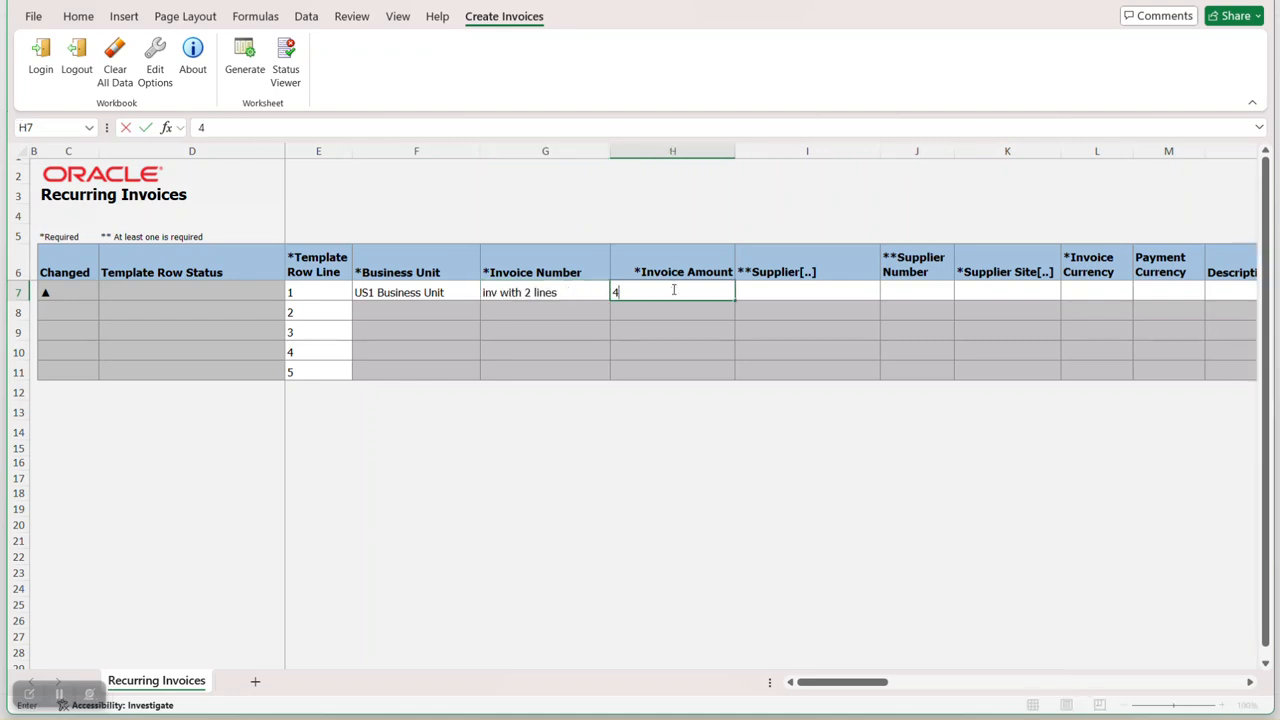
type("000")
Search suppliers starting with "abc", select ABC Bank as the first row's supplier, and choose ABC Bank US1 as its site.
left_click(798, 289)
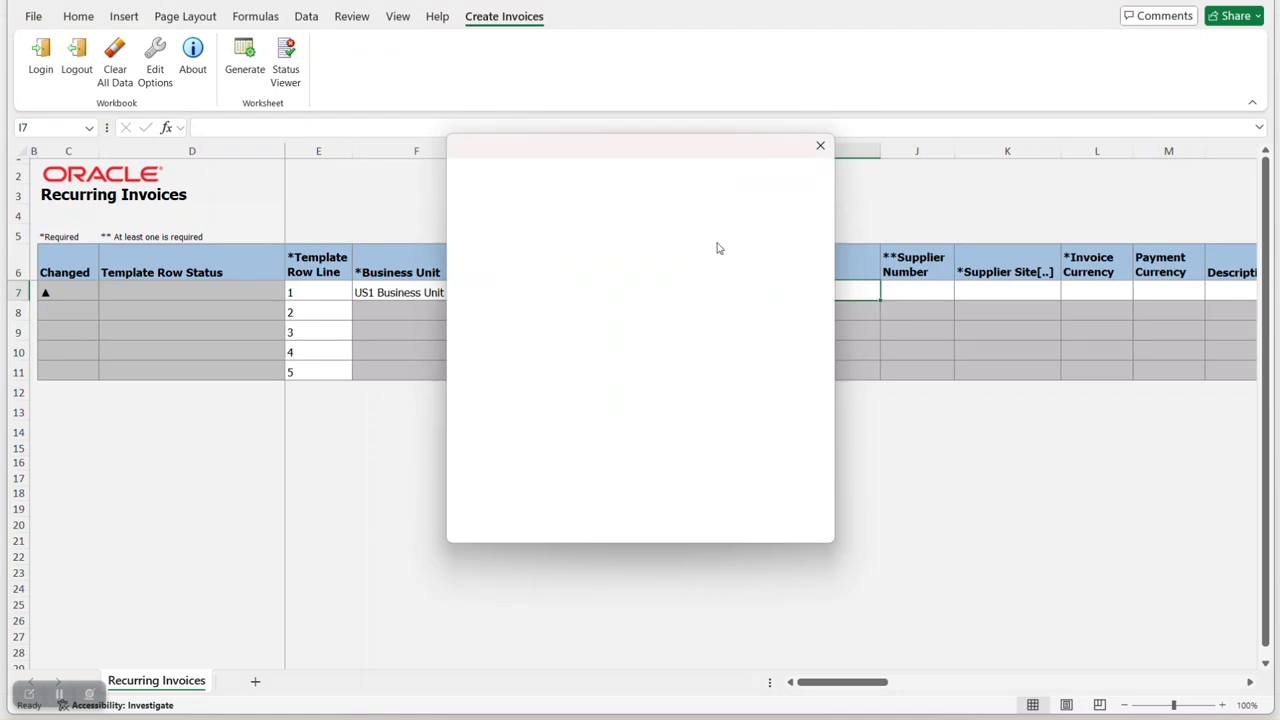
left_click(742, 251)
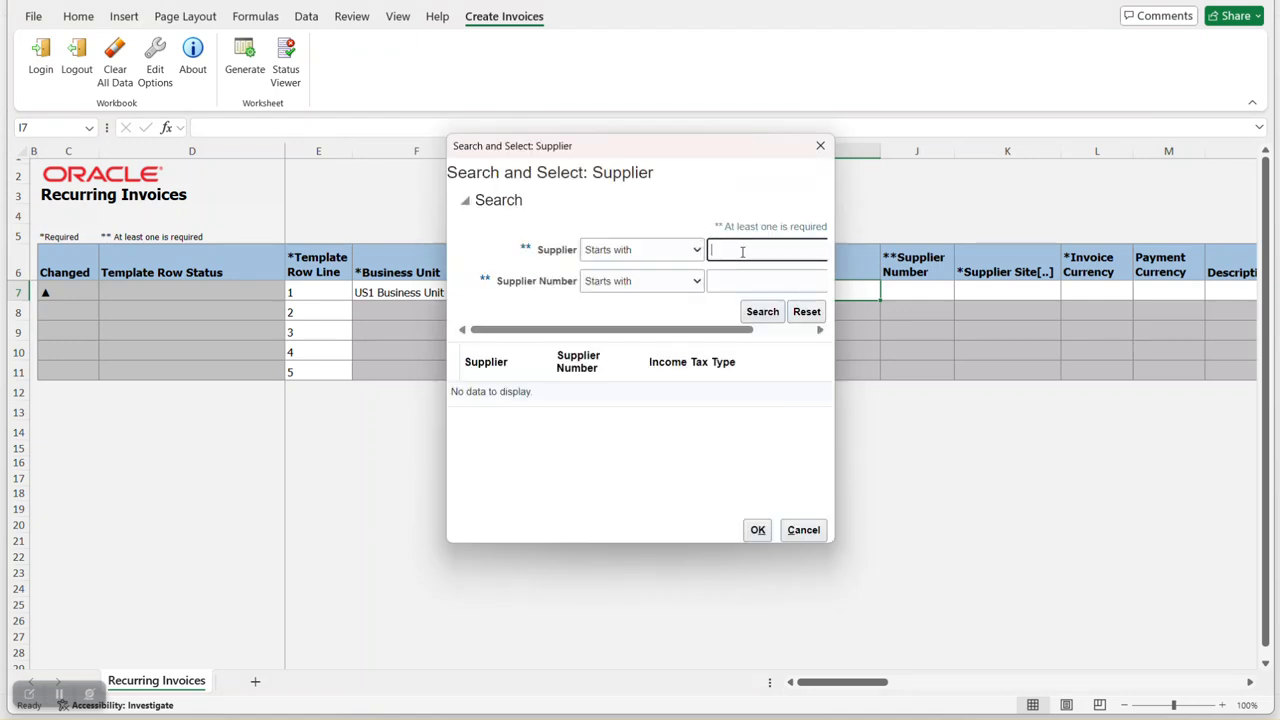
type("abc")
key("Return")
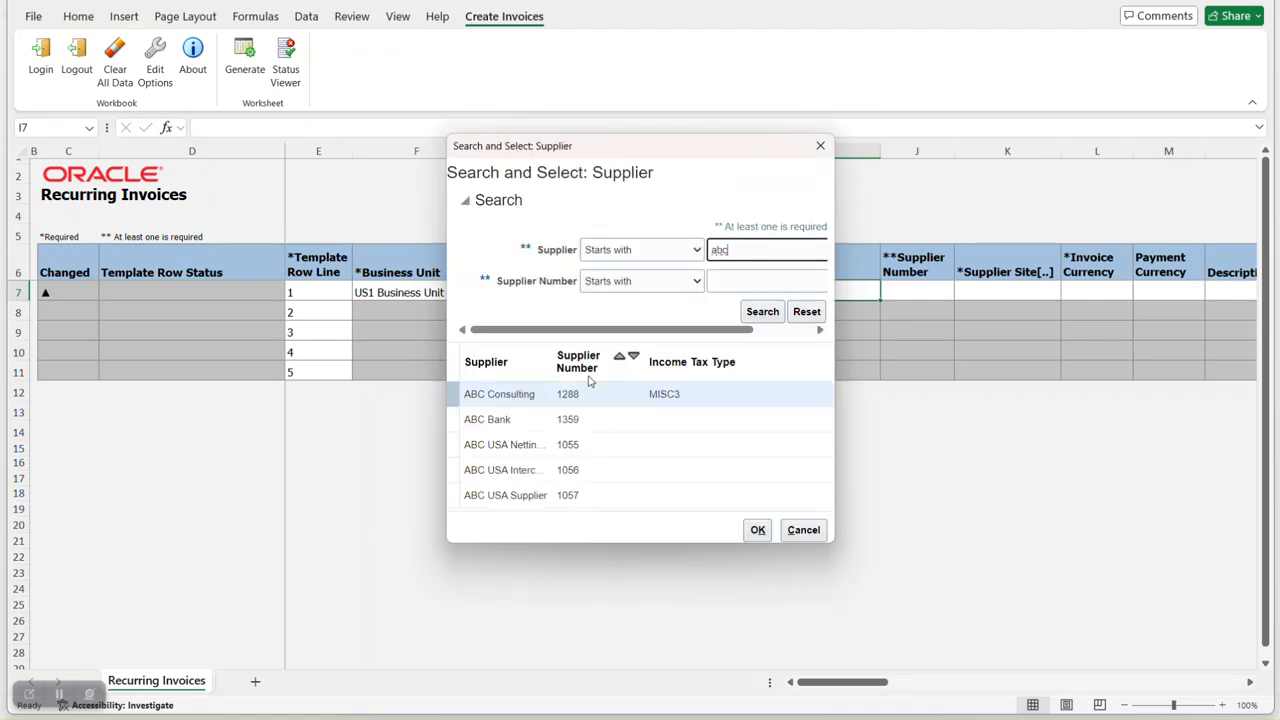
left_click(518, 419)
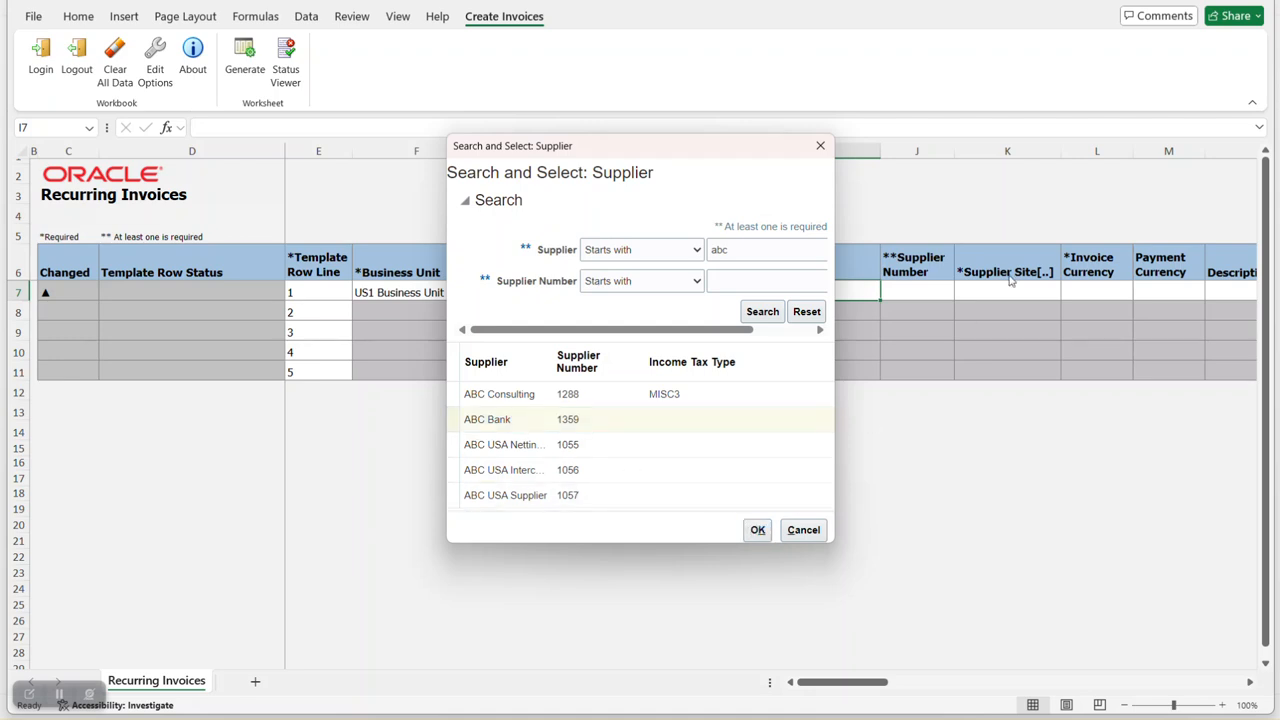
left_click(756, 531)
left_click(994, 293)
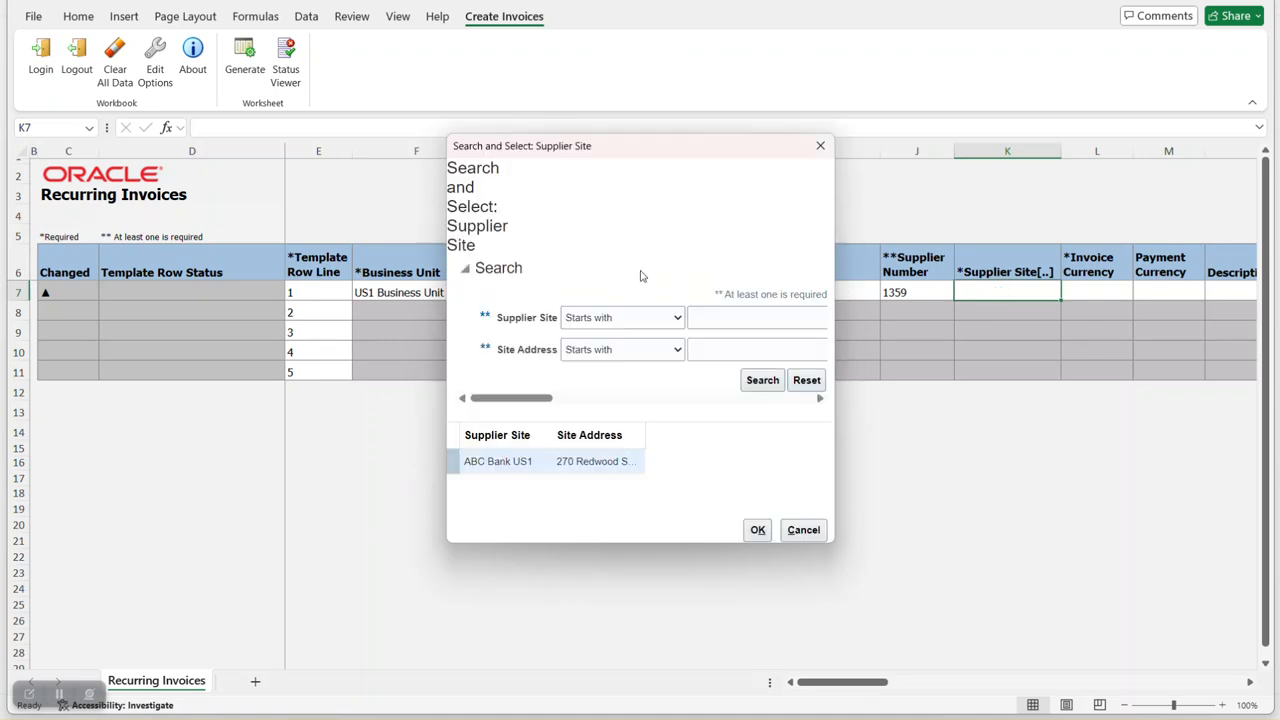
left_click(757, 530)
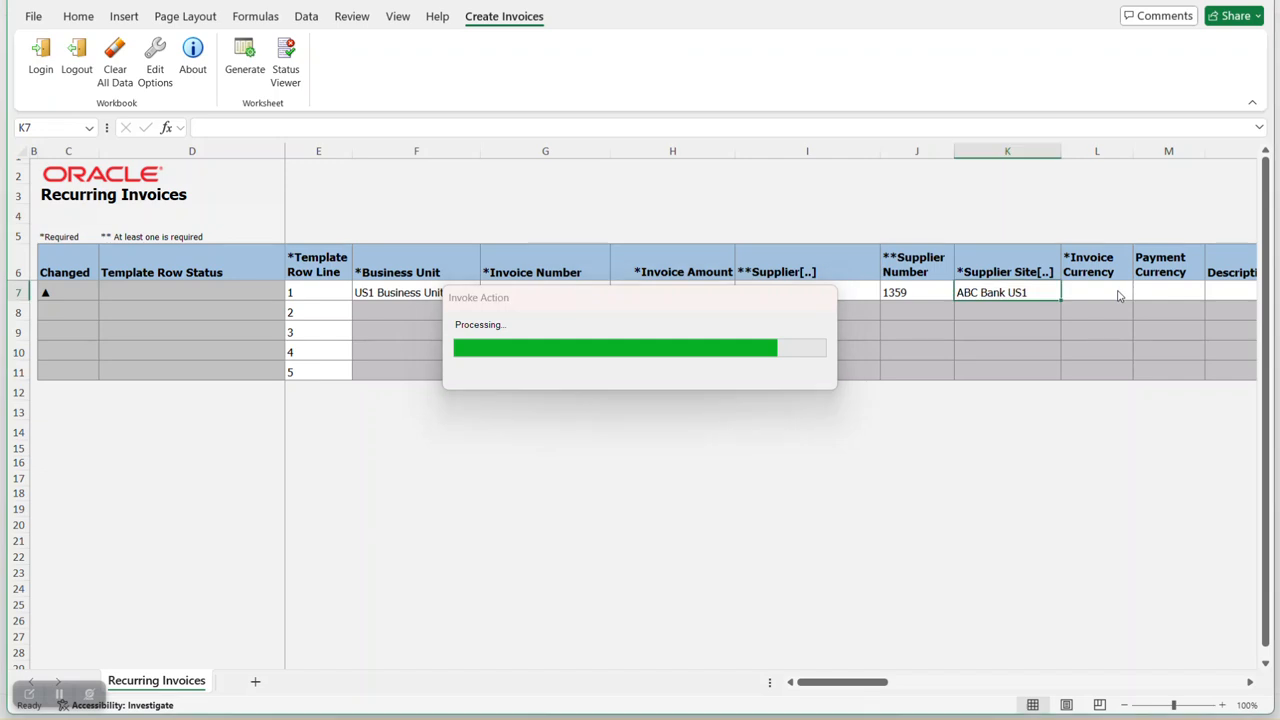
Set the first row's invoice currency to USD.
left_click(1117, 291)
left_click(1141, 296)
left_click(1141, 296)
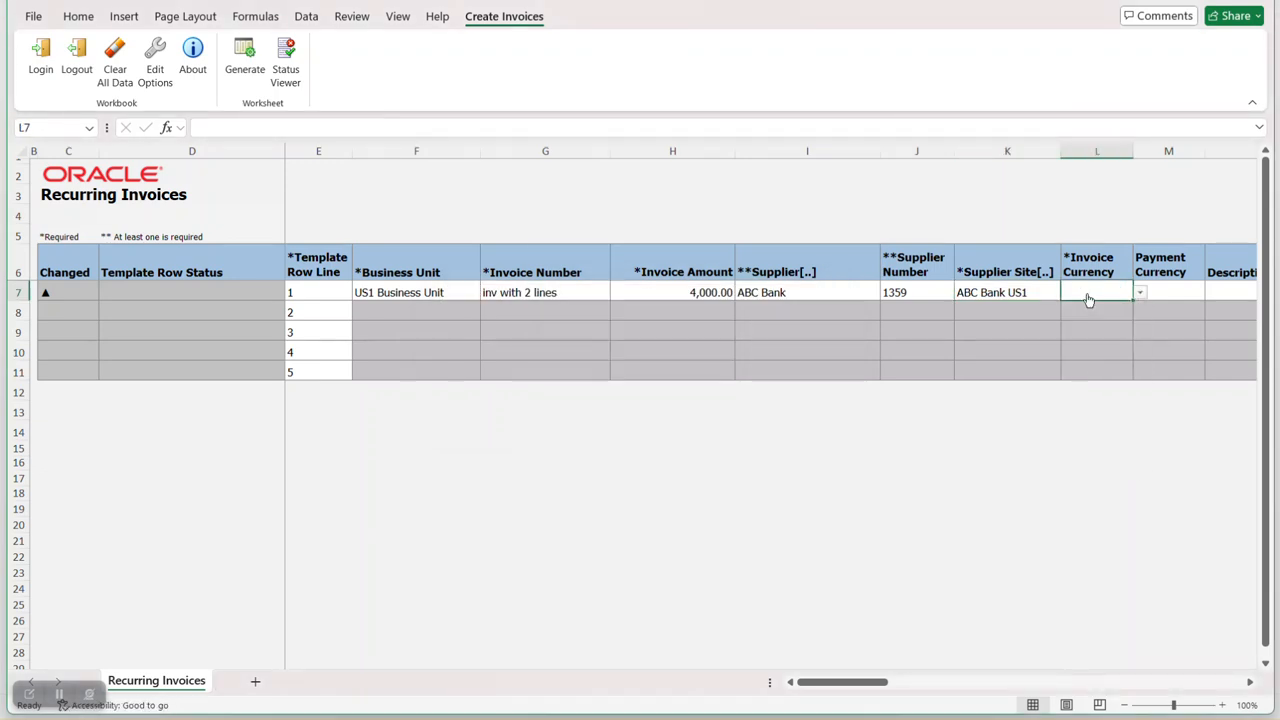
type("us")
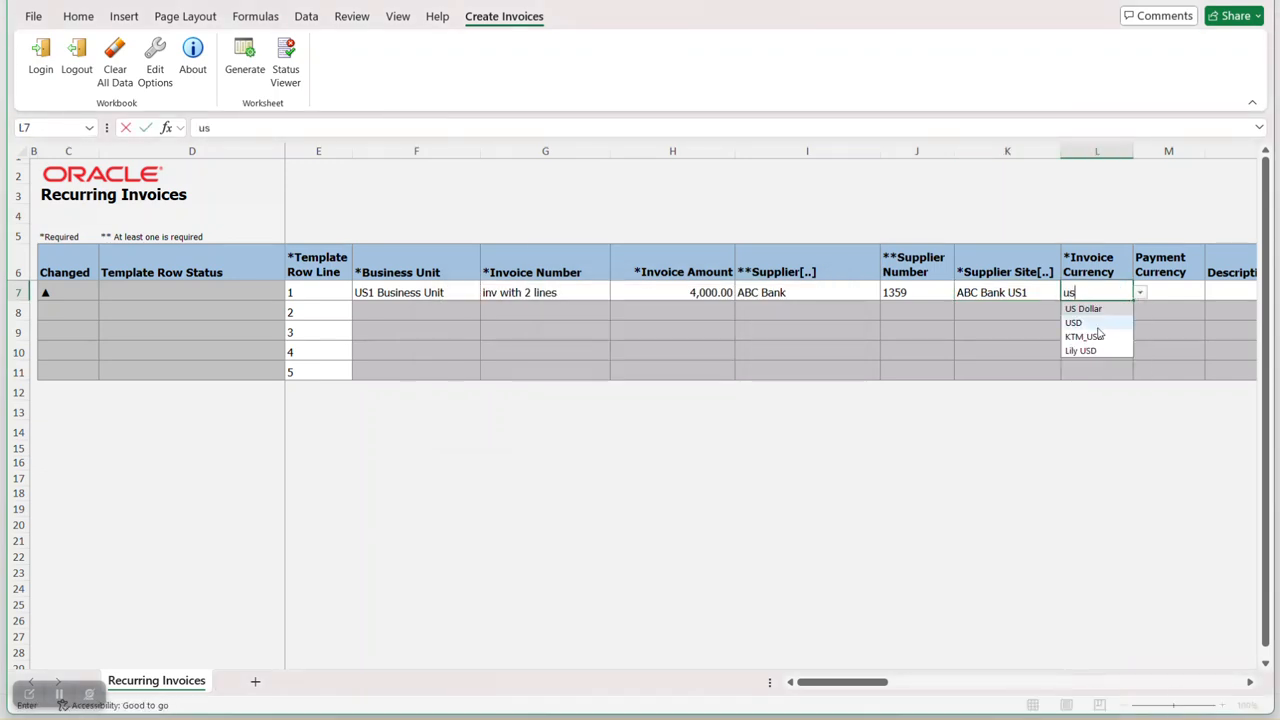
left_click(1094, 323)
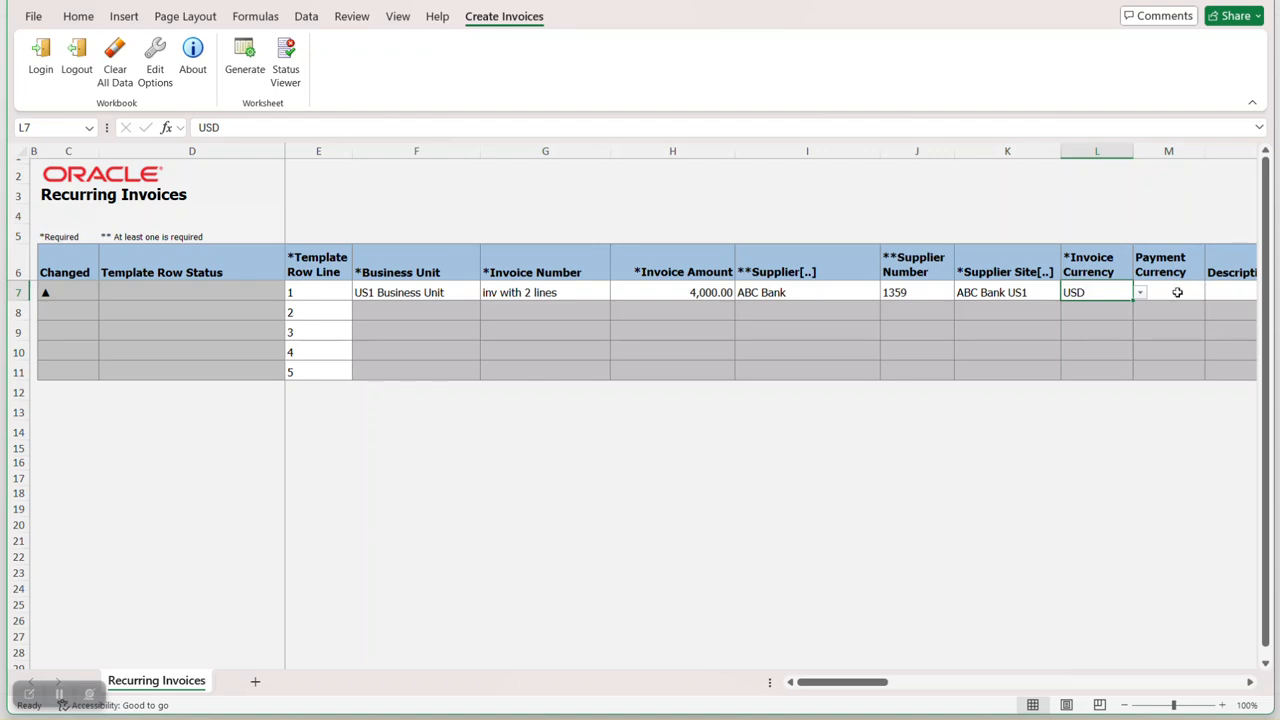
Search calendars starting with "mon" and select Monthly as the first row's calendar name.
key("Tab")
key("Tab")
key("Tab")
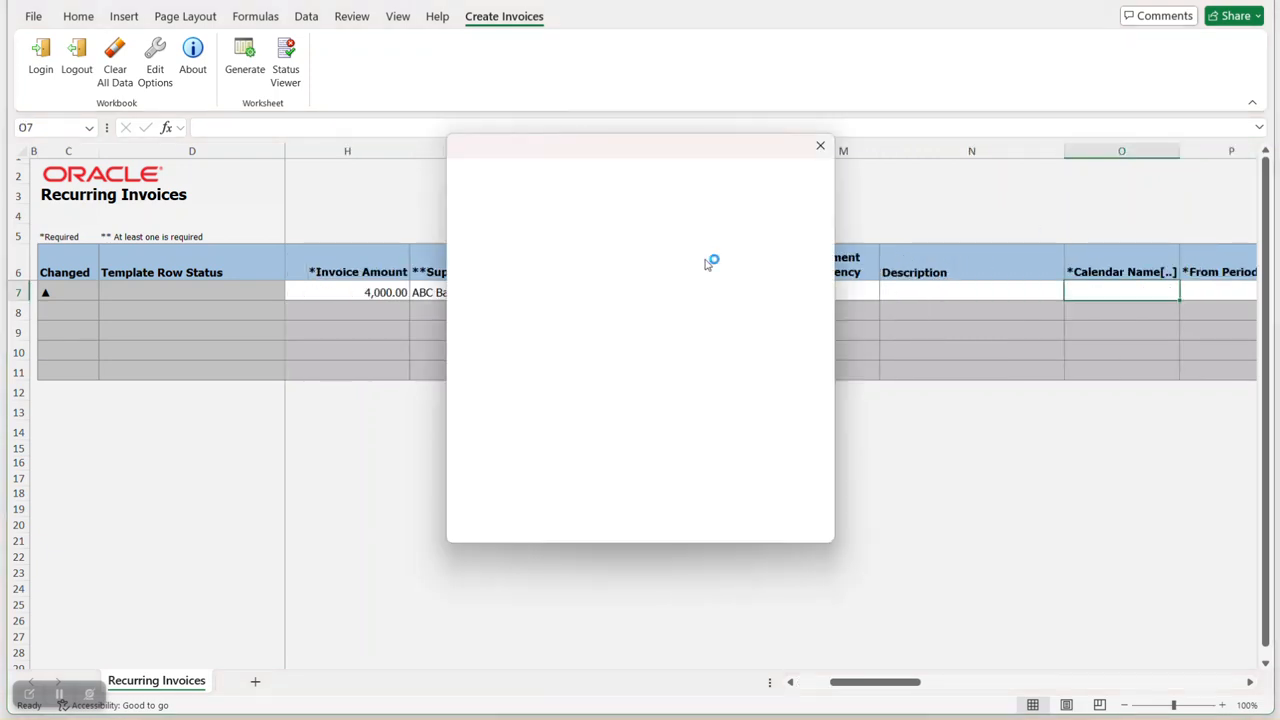
left_click(619, 233)
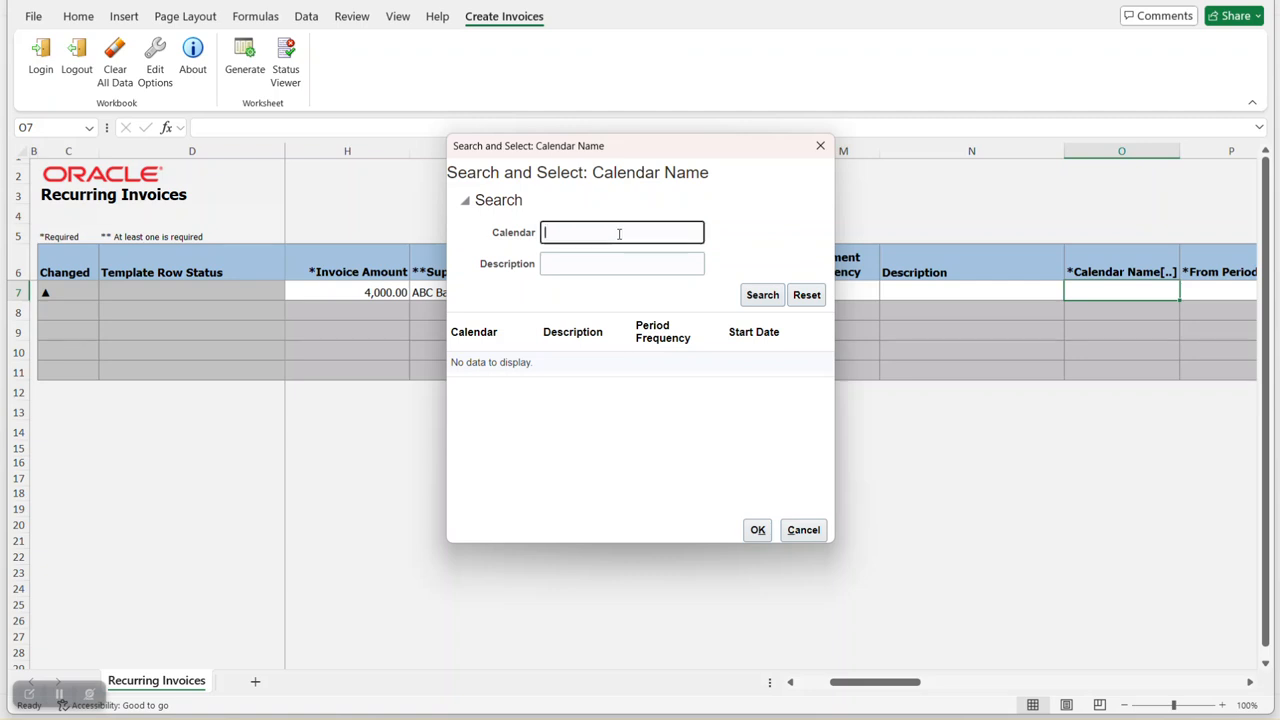
type("mon")
key("Return")
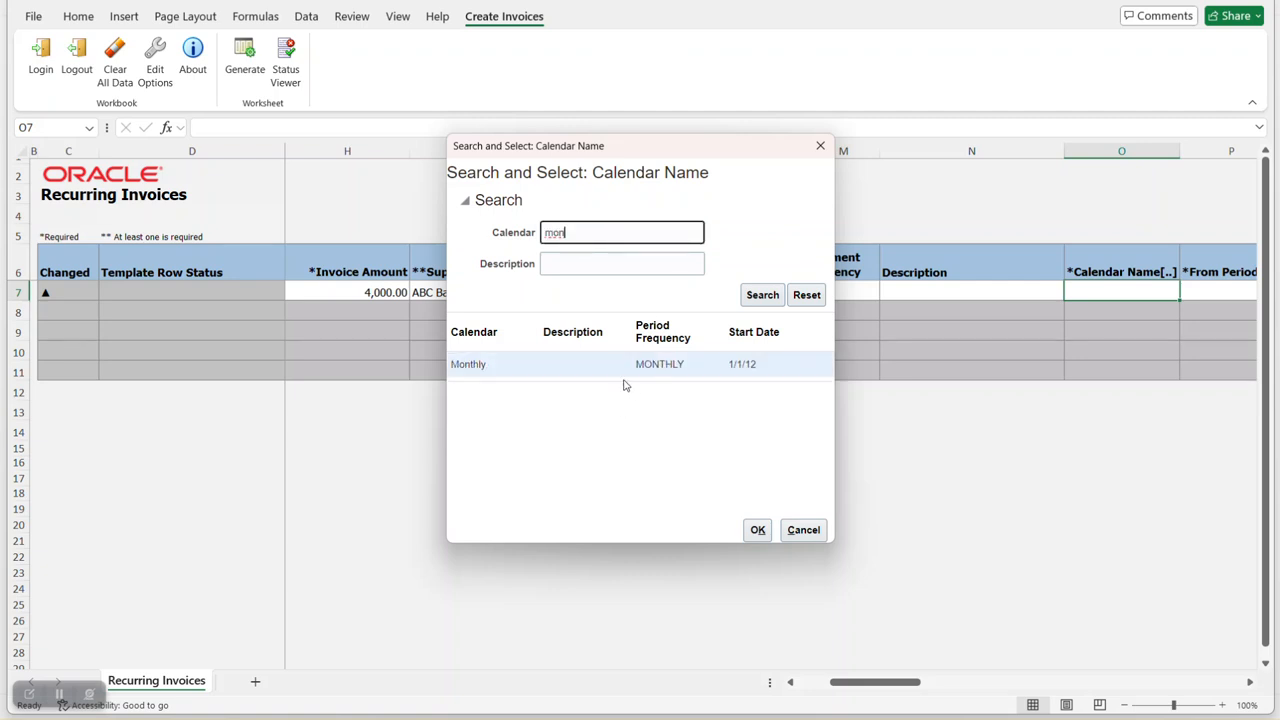
left_click(700, 368)
left_click(756, 530)
Search for and select Jan-25 as the first row's from period.
double_click(1213, 292)
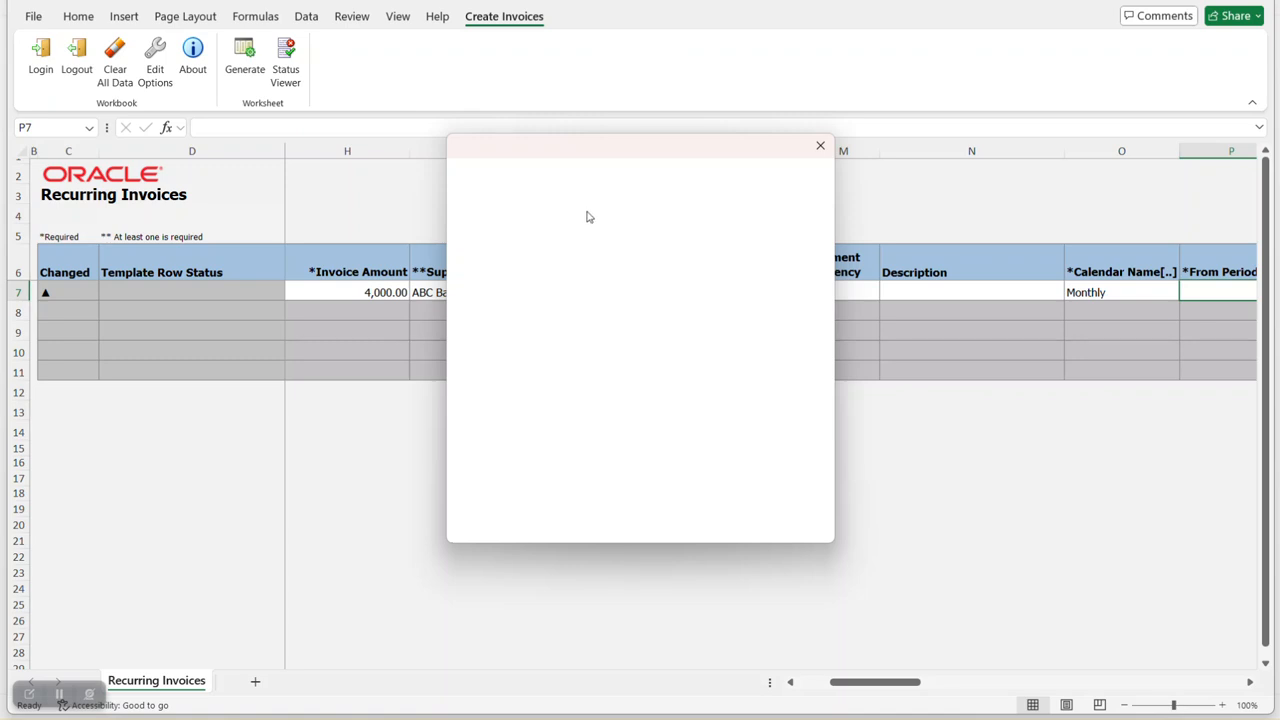
left_click(582, 236)
type("J")
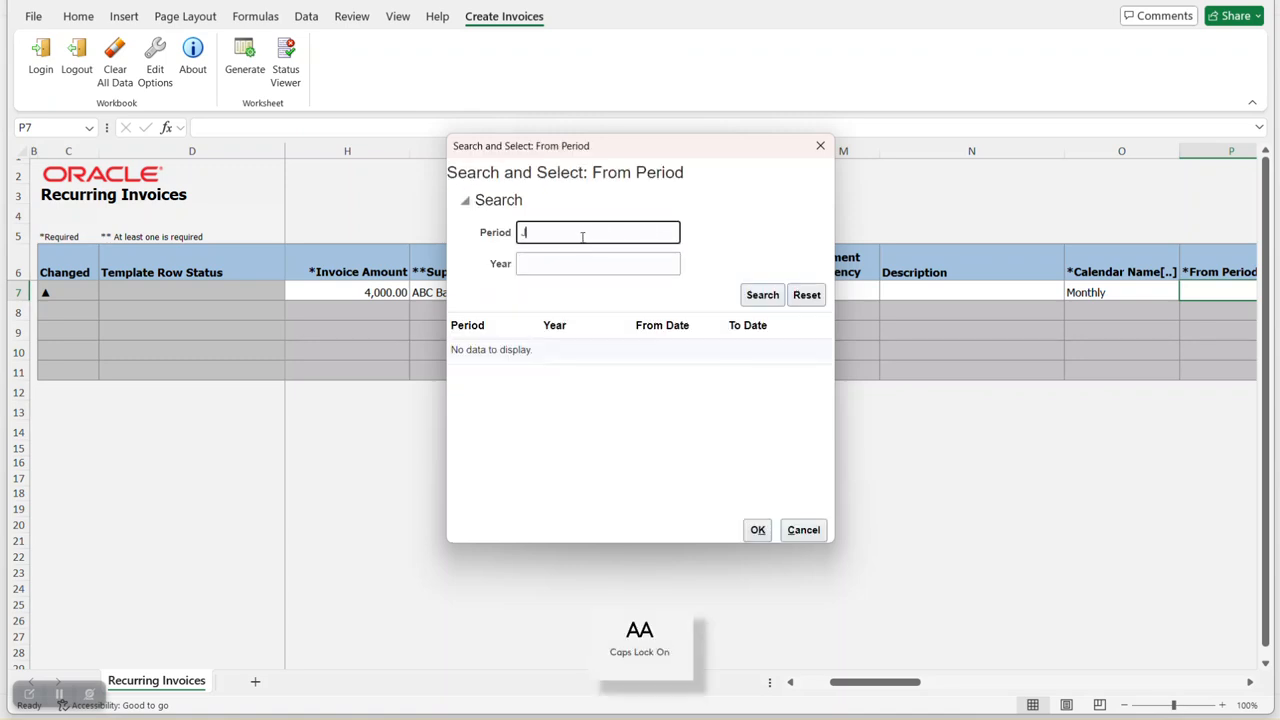
type("an-25")
key("Return")
left_click(758, 530)
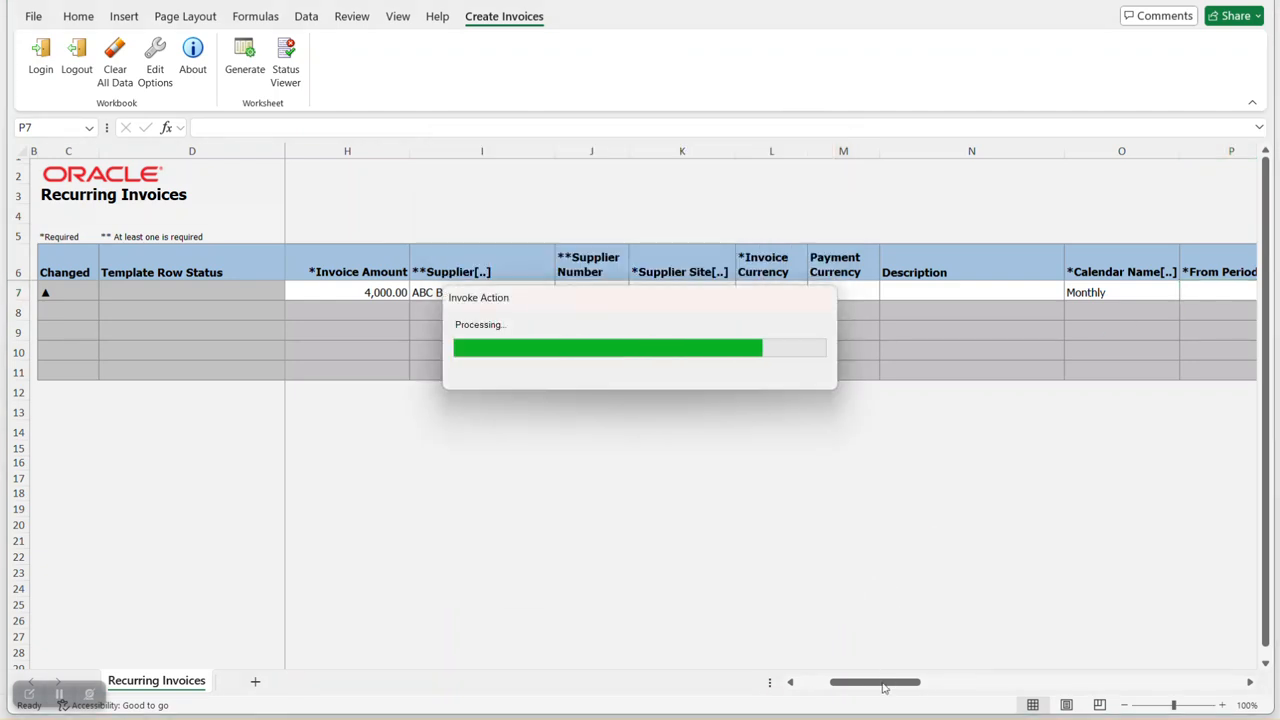
Search for and select Mar-25 as the first row's to period.
left_click_drag(883, 683, 931, 685)
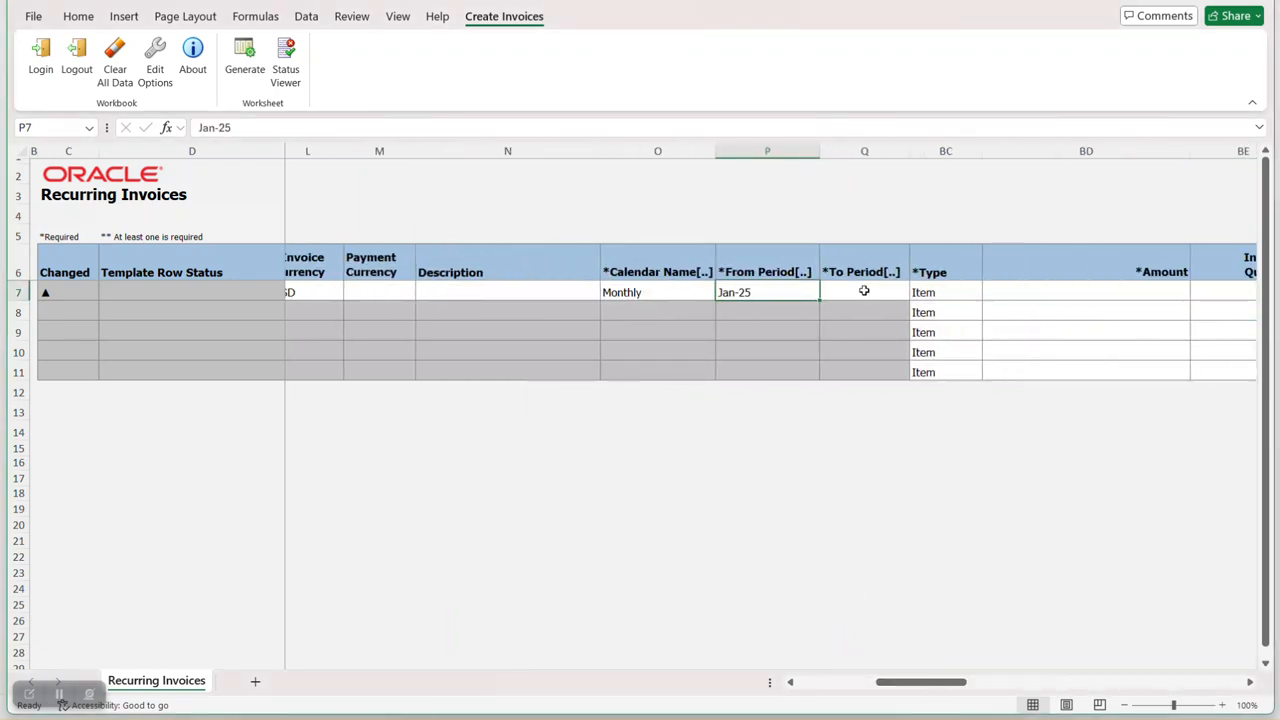
left_click(863, 290)
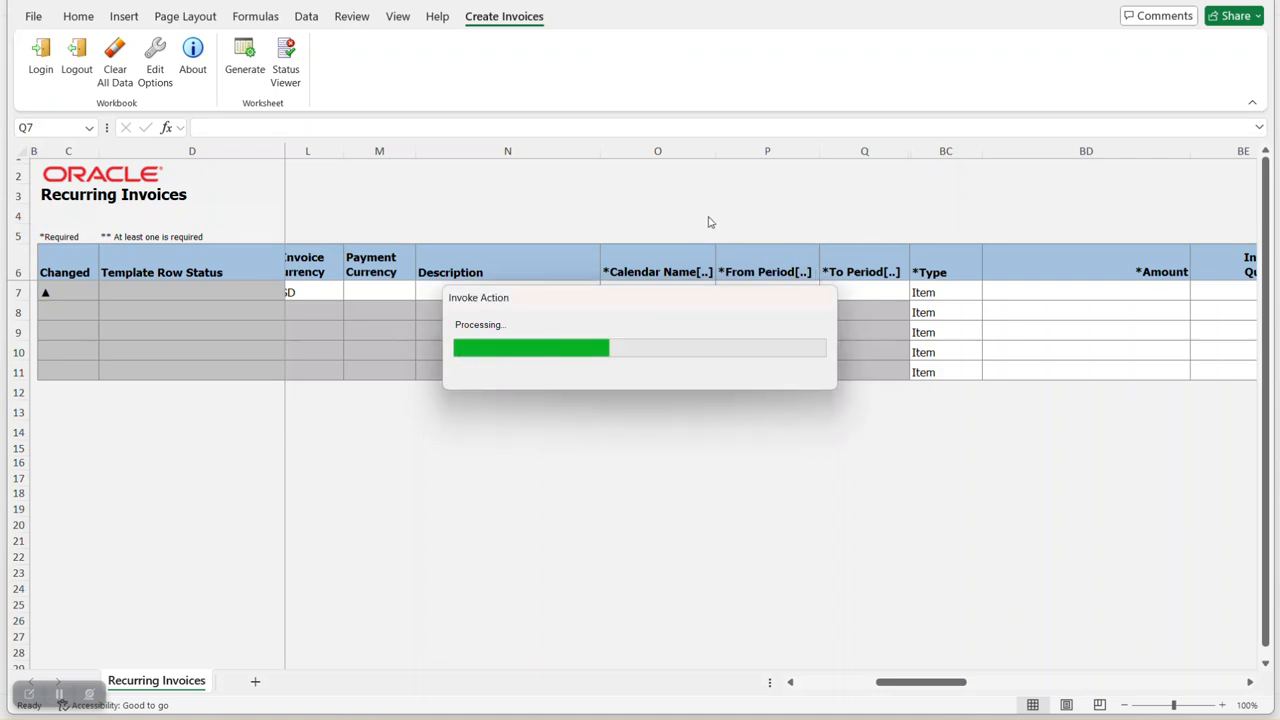
left_click(614, 230)
type("Mar-")
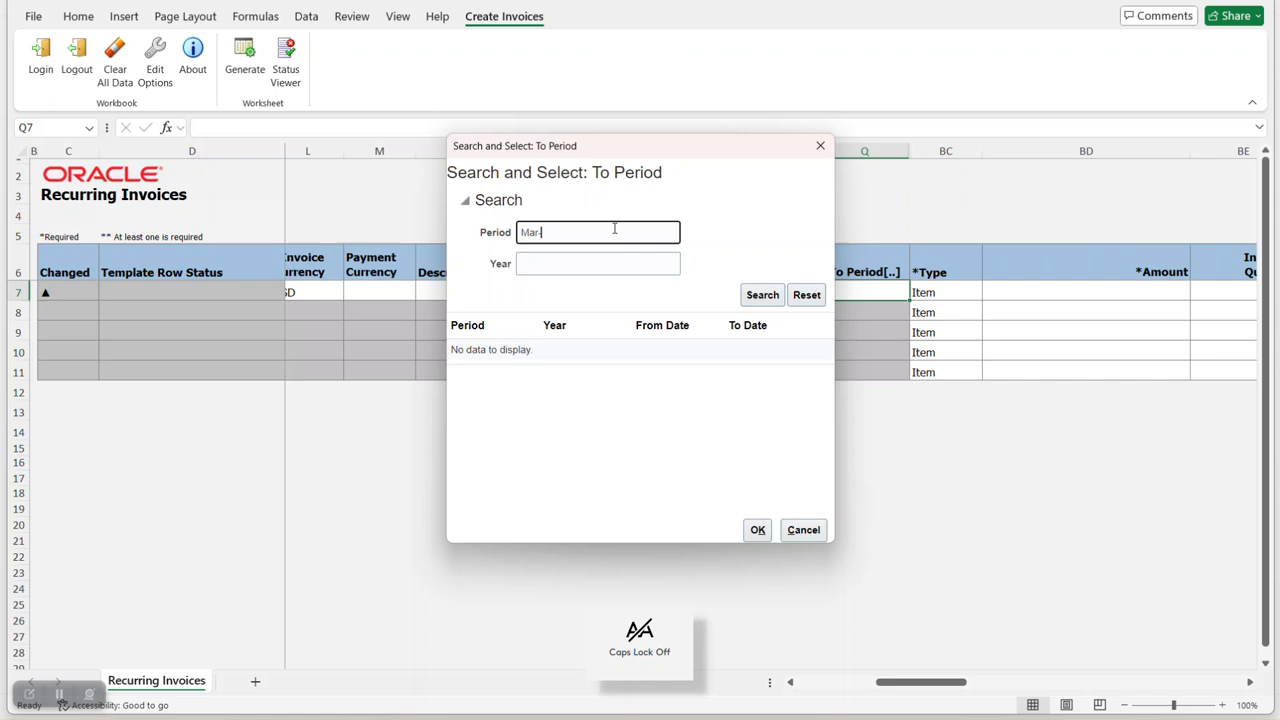
type("203")
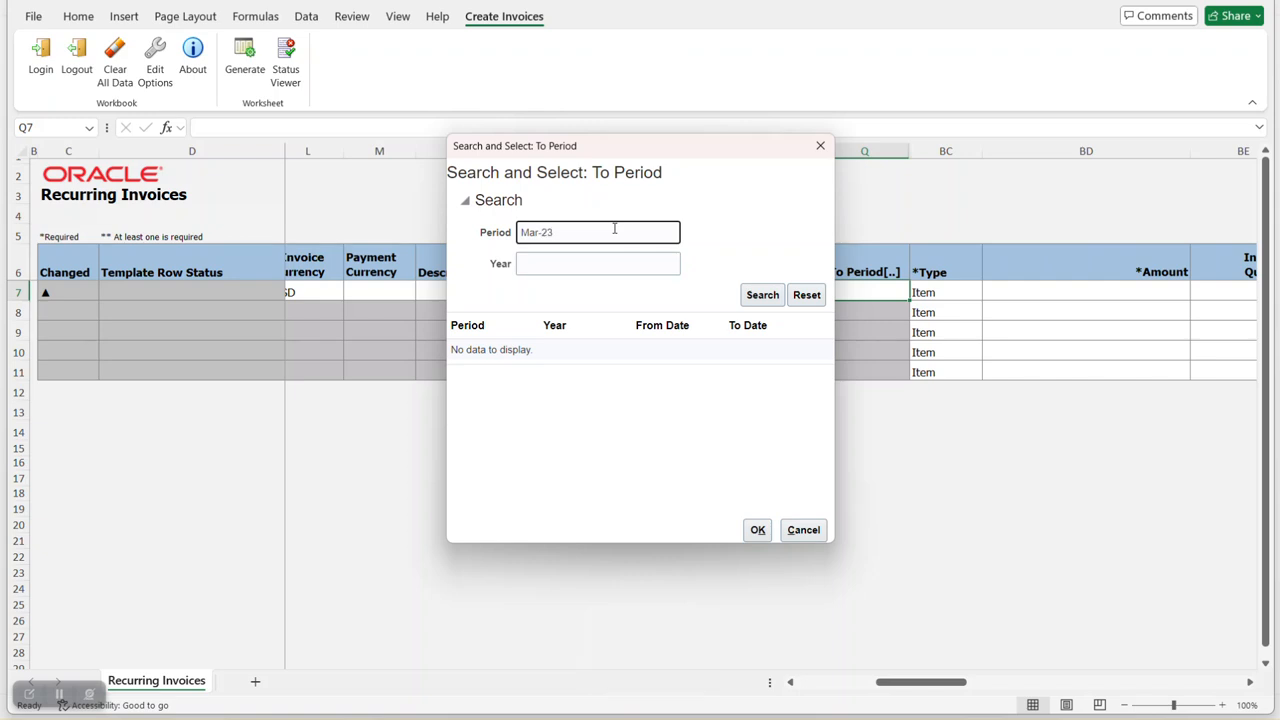
key("Return")
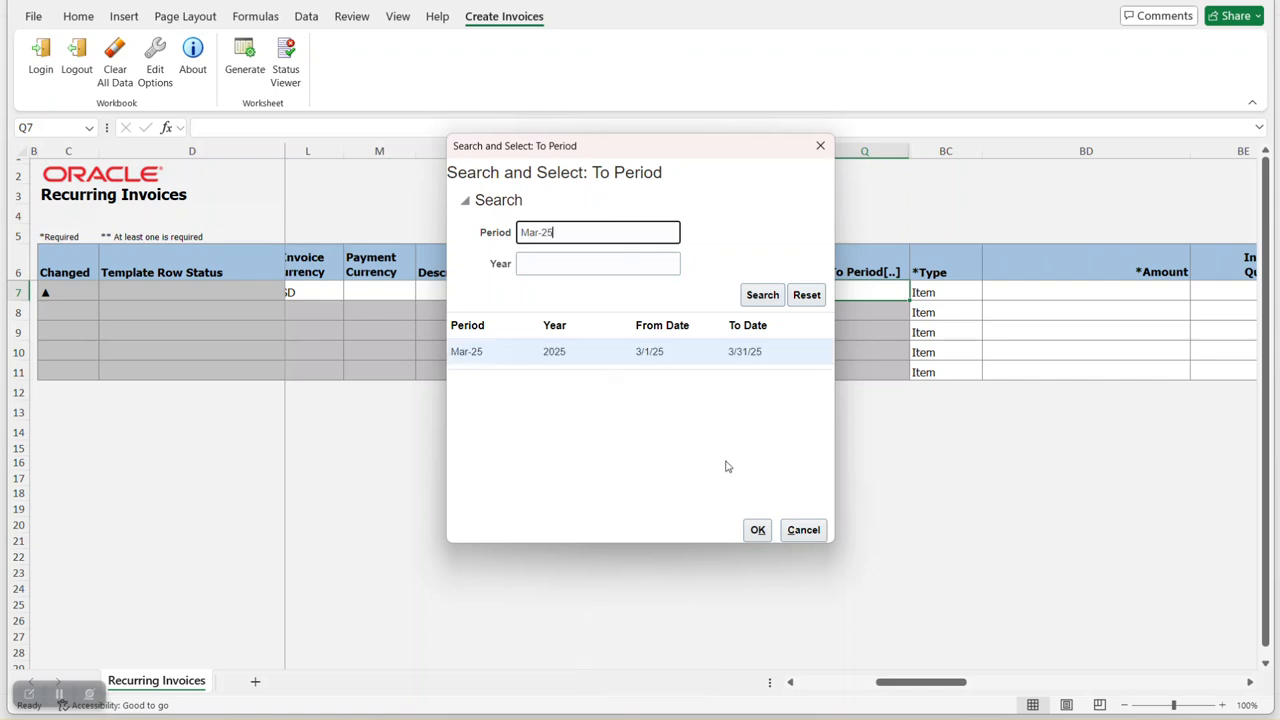
left_click(757, 530)
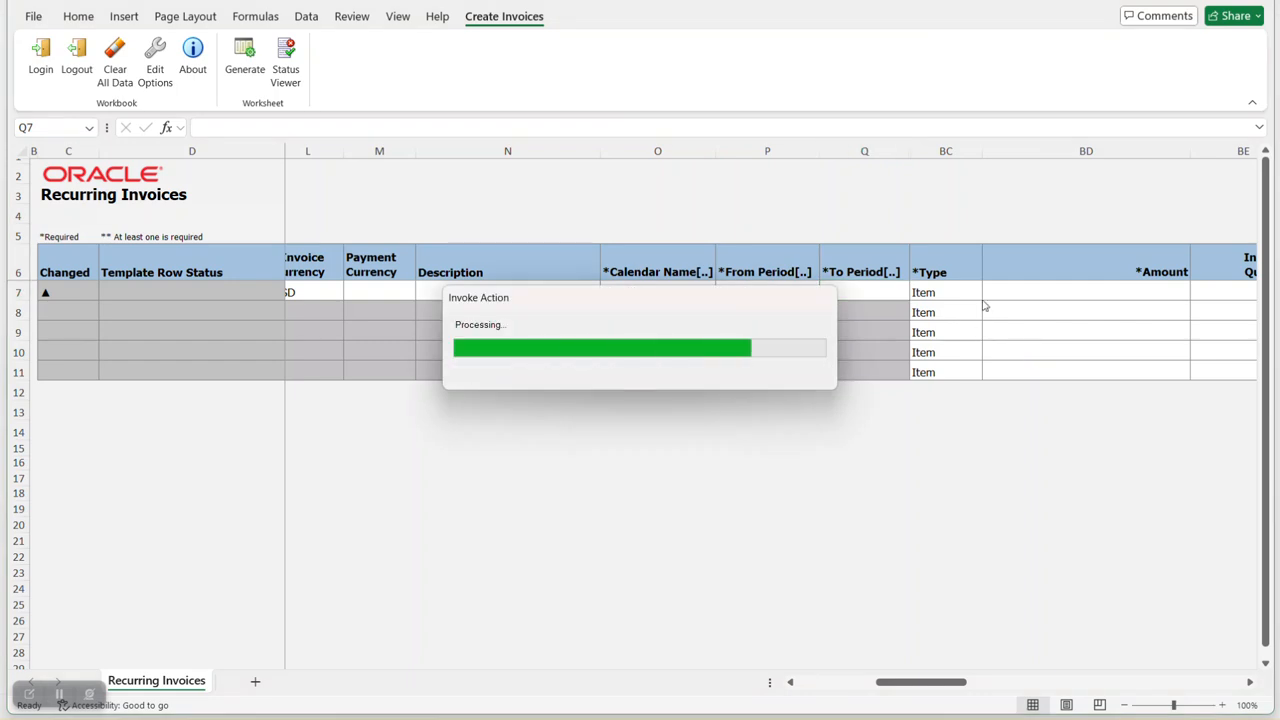
Set the first row's Item line amount to 2,000.
mouse_move(938, 683)
left_mouse_down()
mouse_move(975, 684)
mouse_move(838, 690)
mouse_move(953, 688)
left_mouse_up()
left_click(838, 292)
type("2,00")
type("000")
key("Tab")
Set the first row's distribution combination to 101.10.11101.000.000.000, choosing account 11101 in the key flexfield.
left_click_drag(992, 682, 1090, 664)
left_click(1018, 291)
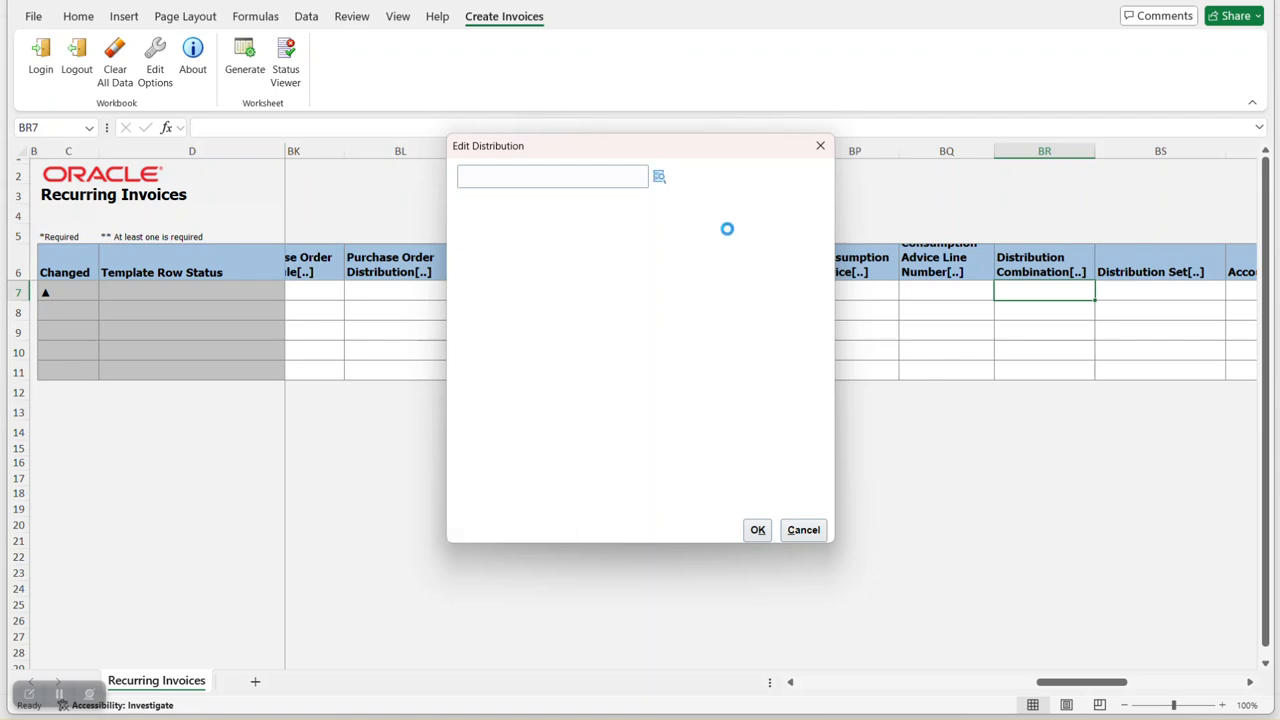
left_click(710, 362)
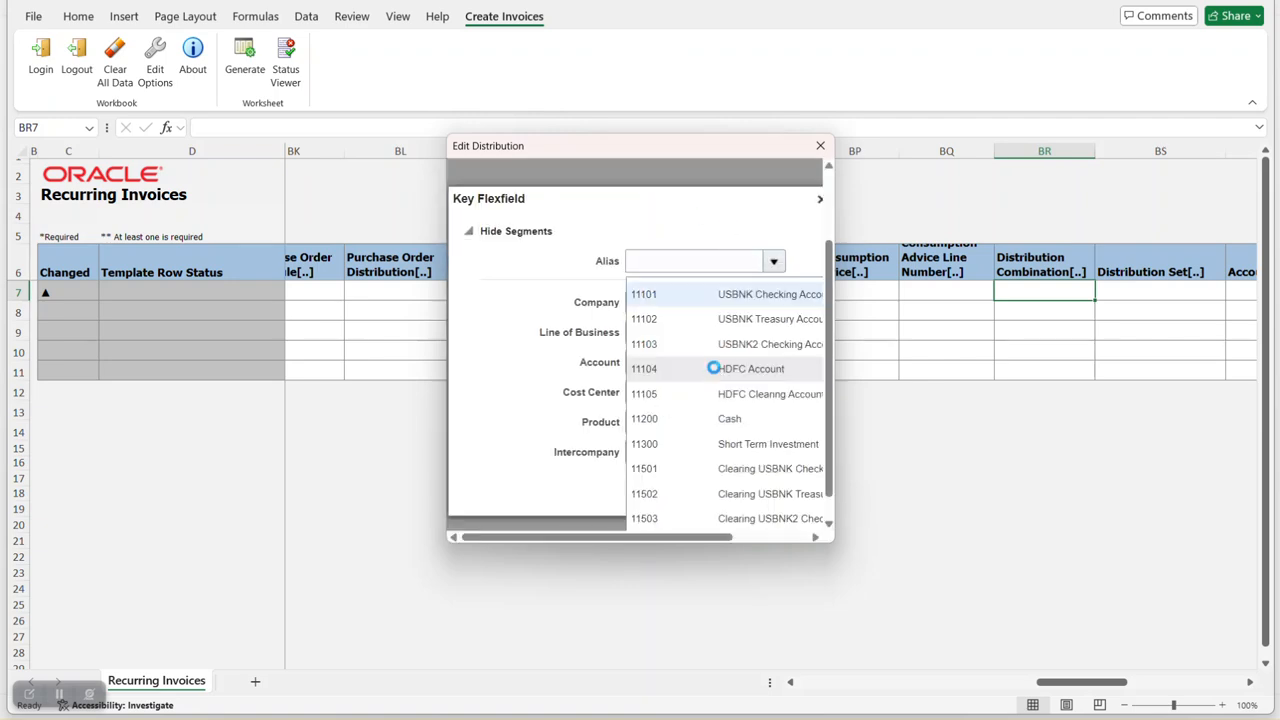
left_click(831, 524)
type("11101")
left_click(756, 509)
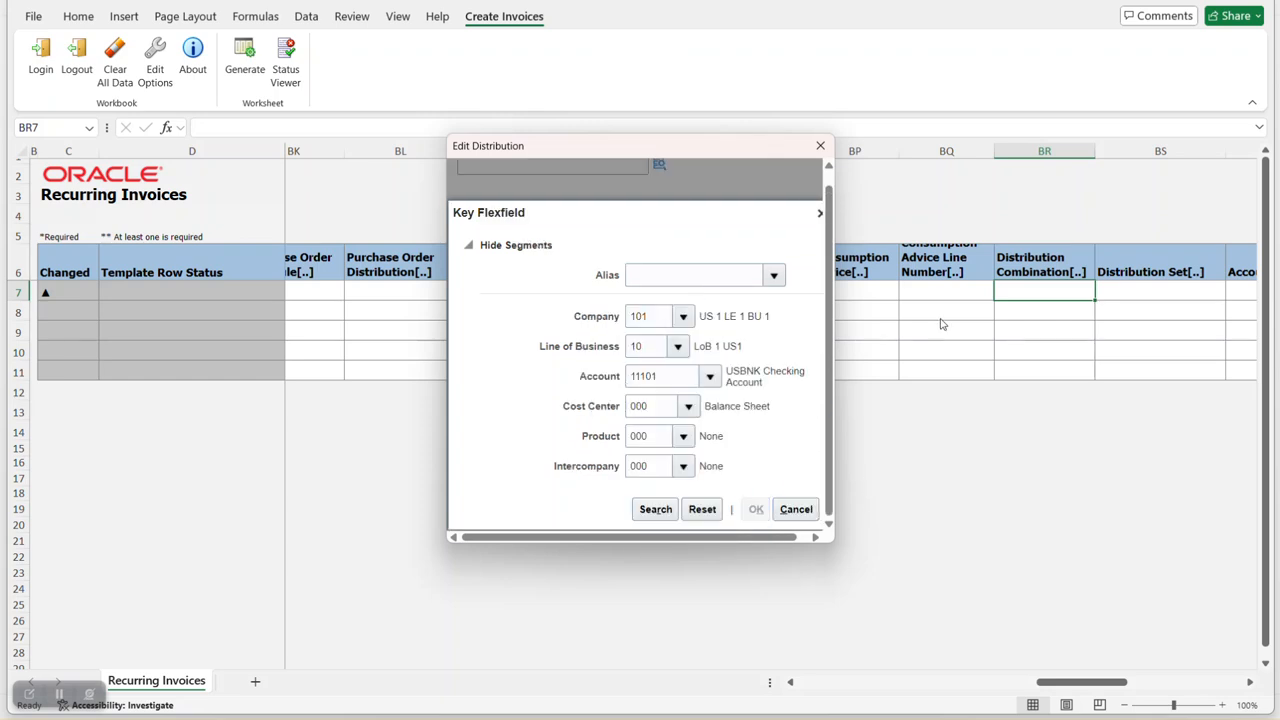
left_click(757, 529)
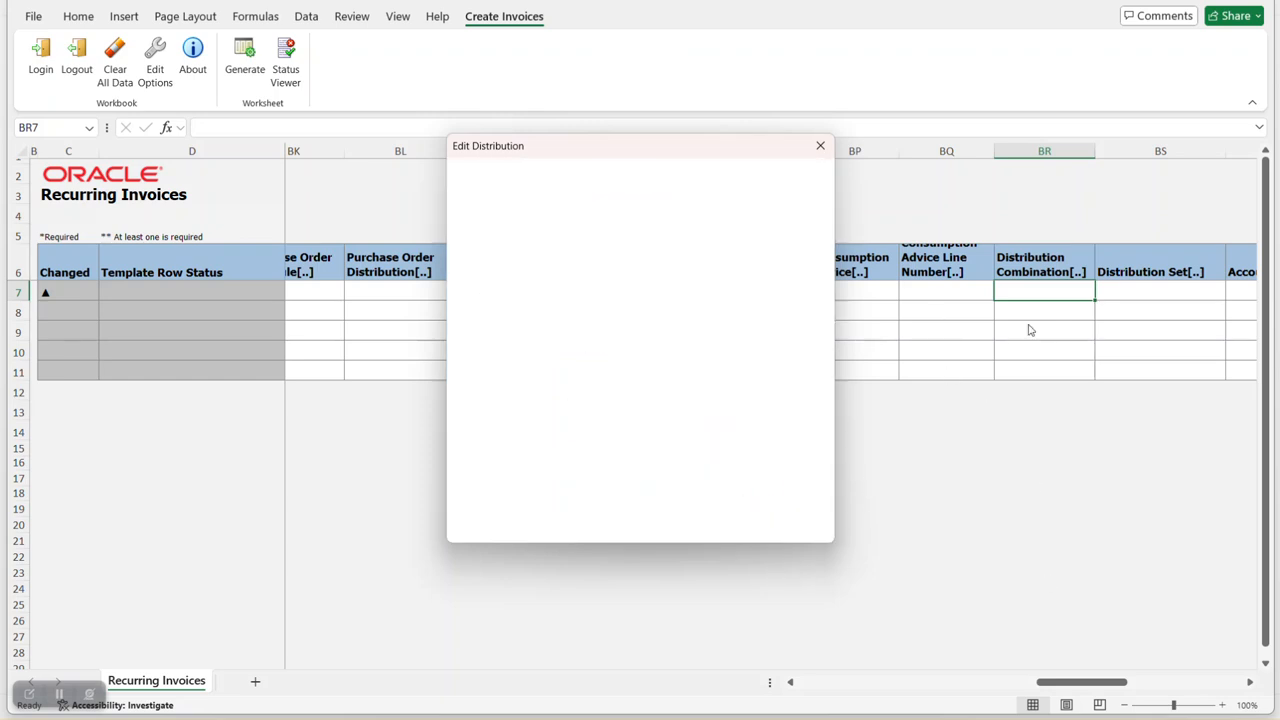
left_click_drag(1089, 681, 1200, 681)
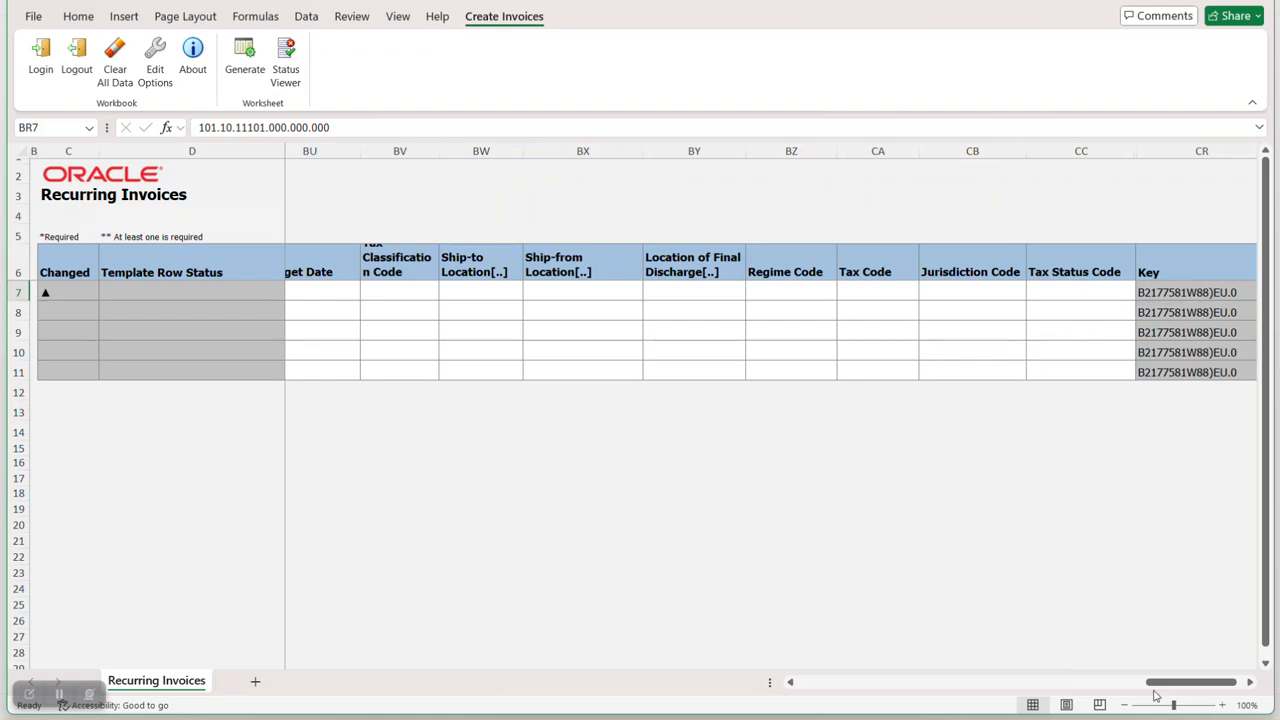
left_click_drag(1190, 682, 770, 685)
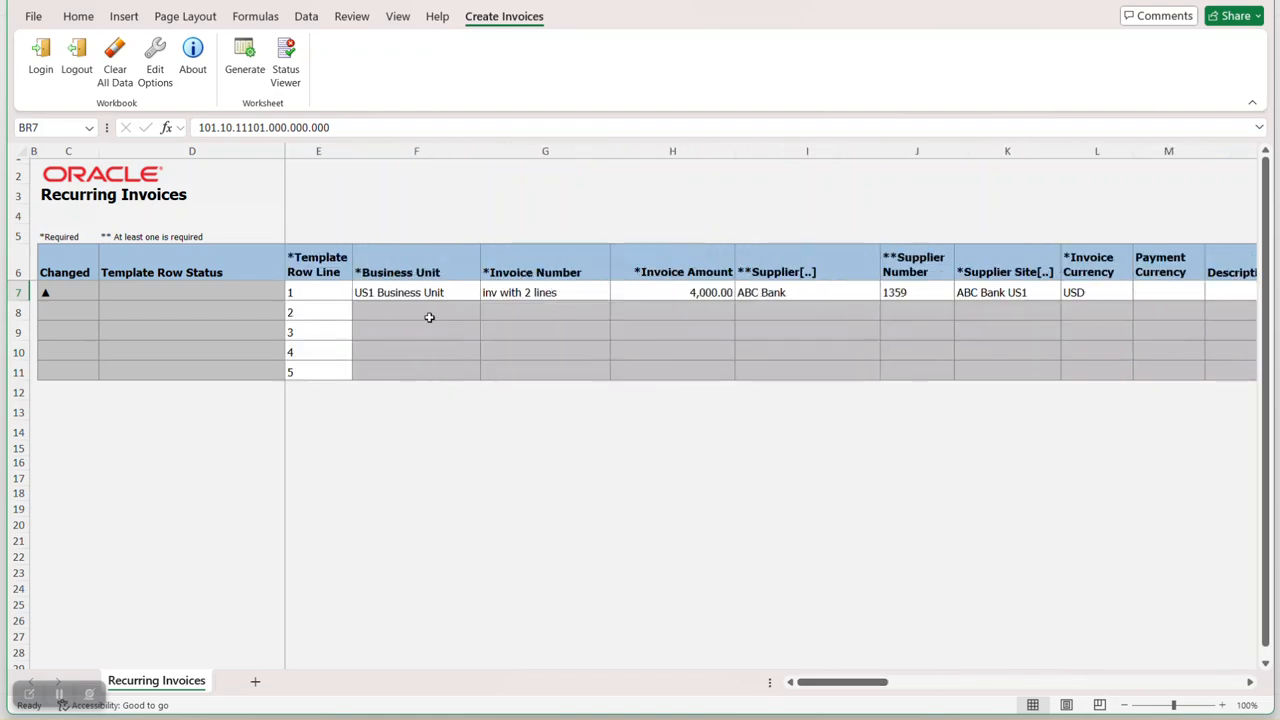
left_click(20, 153)
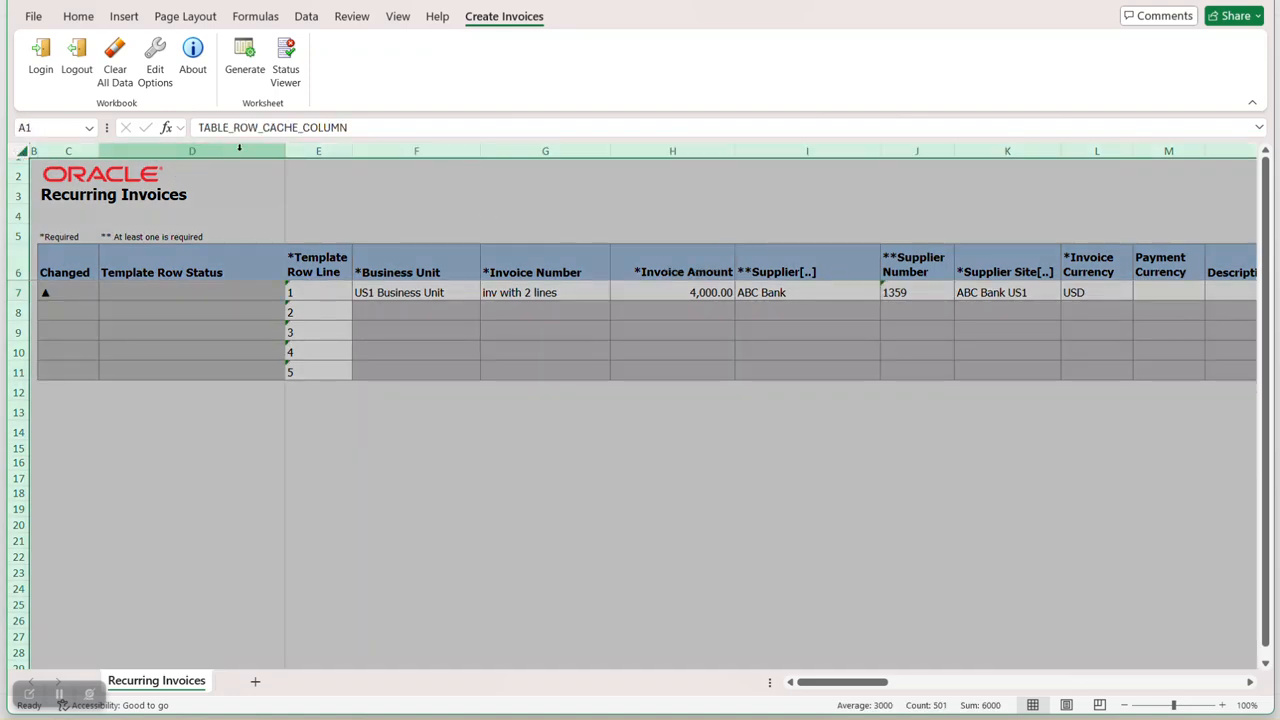
right_click(239, 150)
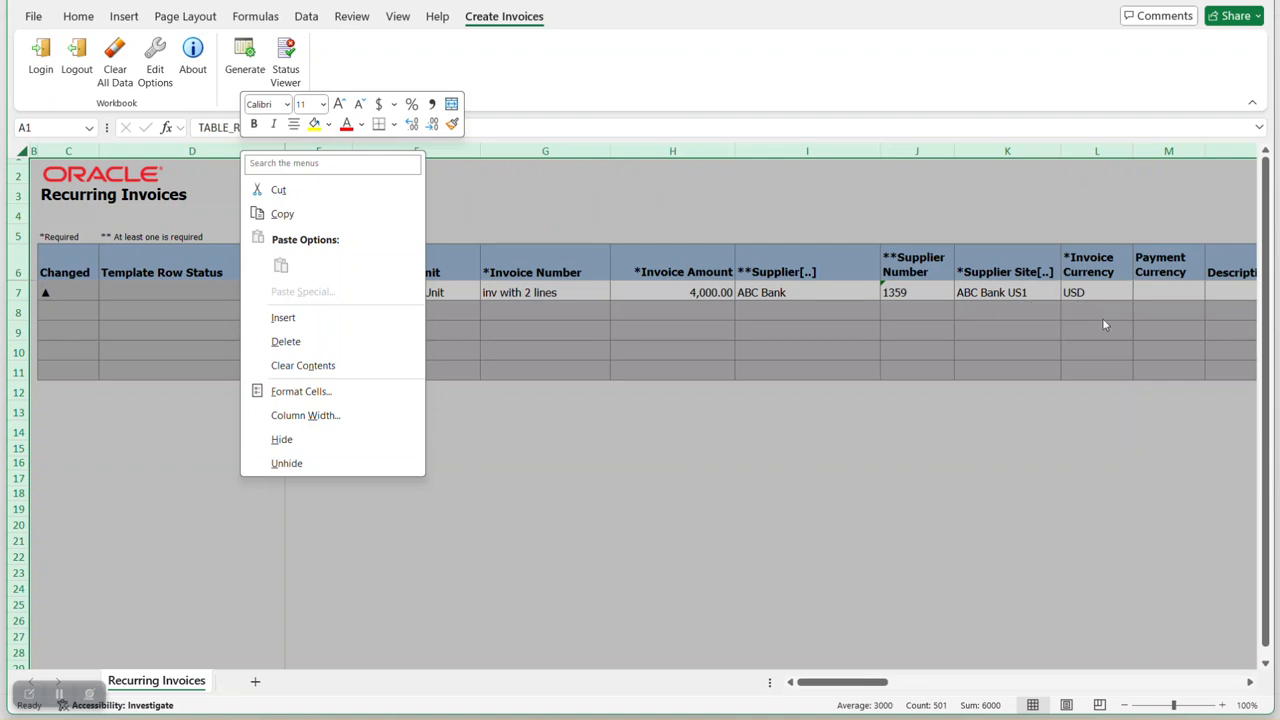
key("Escape")
left_click(490, 310)
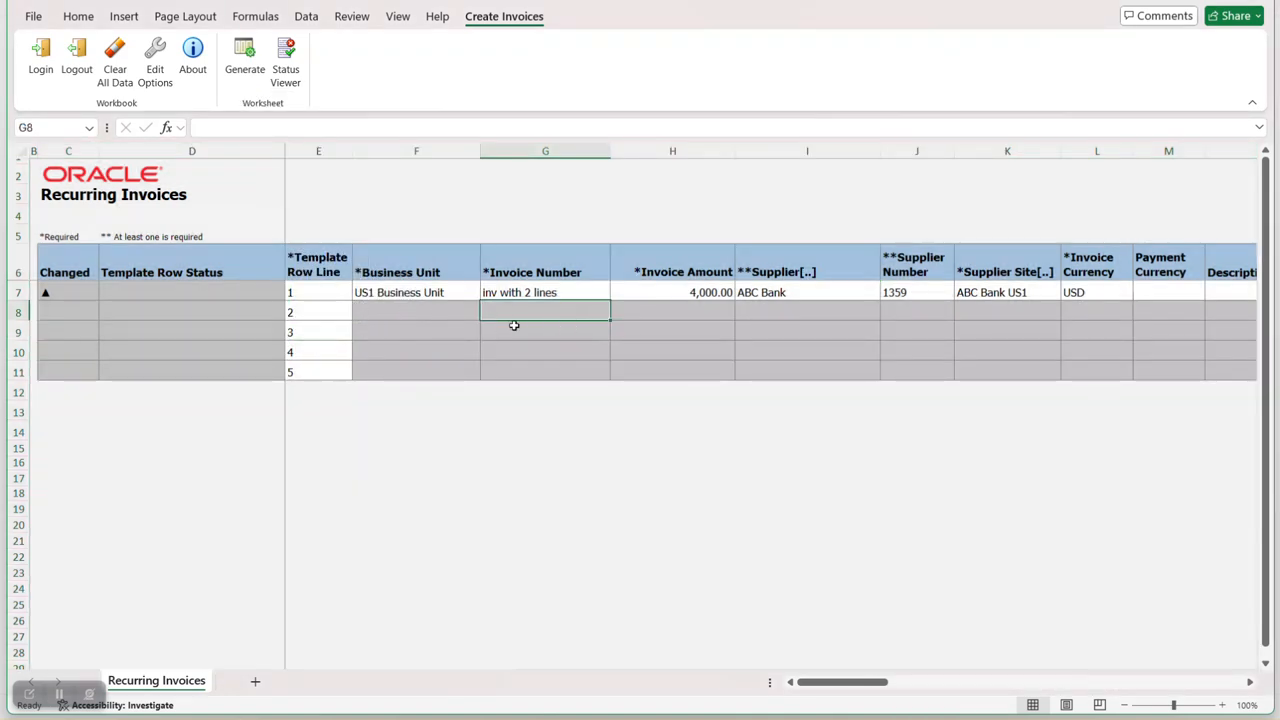
Try template row line 1 for the second row and restore it to 2.
left_click(312, 314)
type("1")
left_click(385, 314)
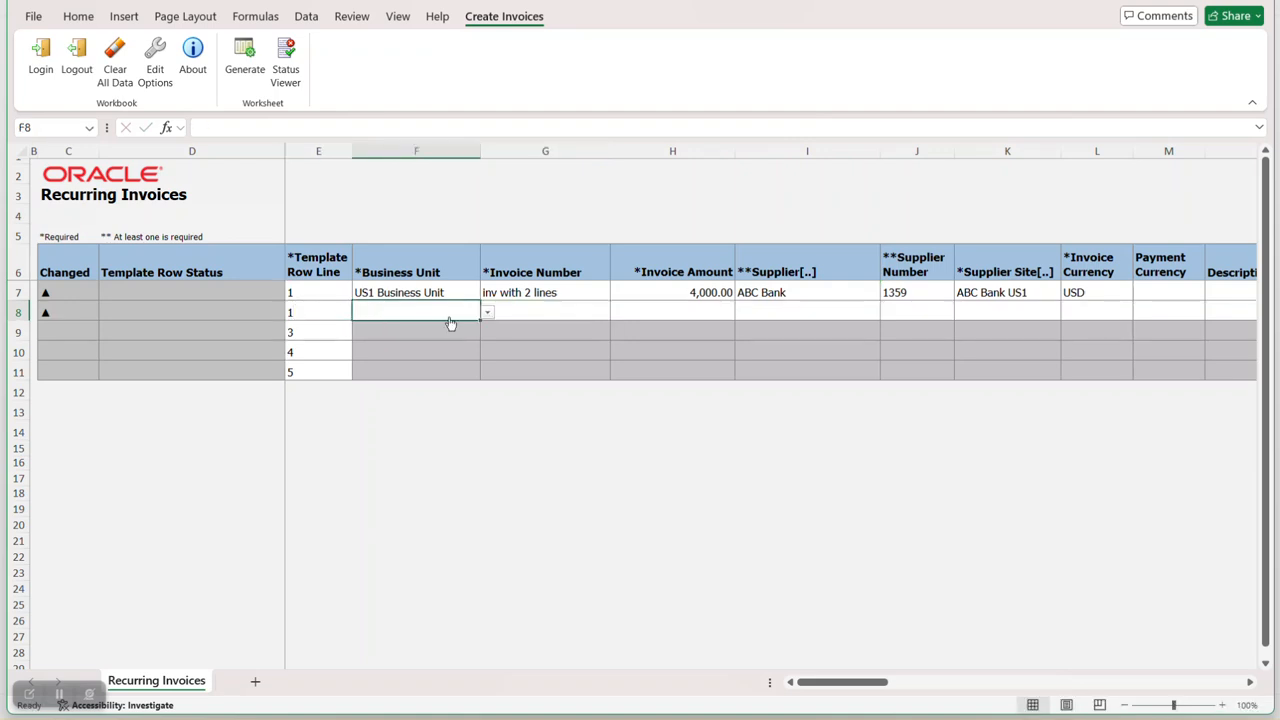
left_click(318, 313)
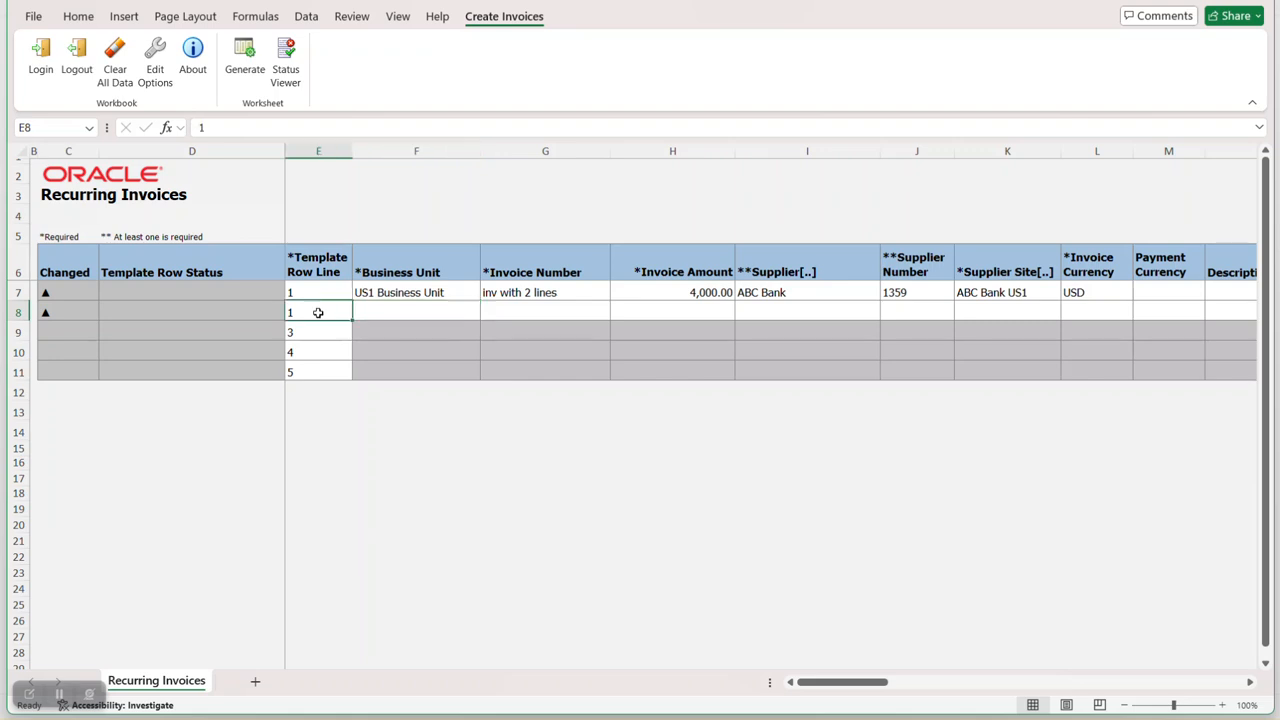
type("2")
left_click(403, 312)
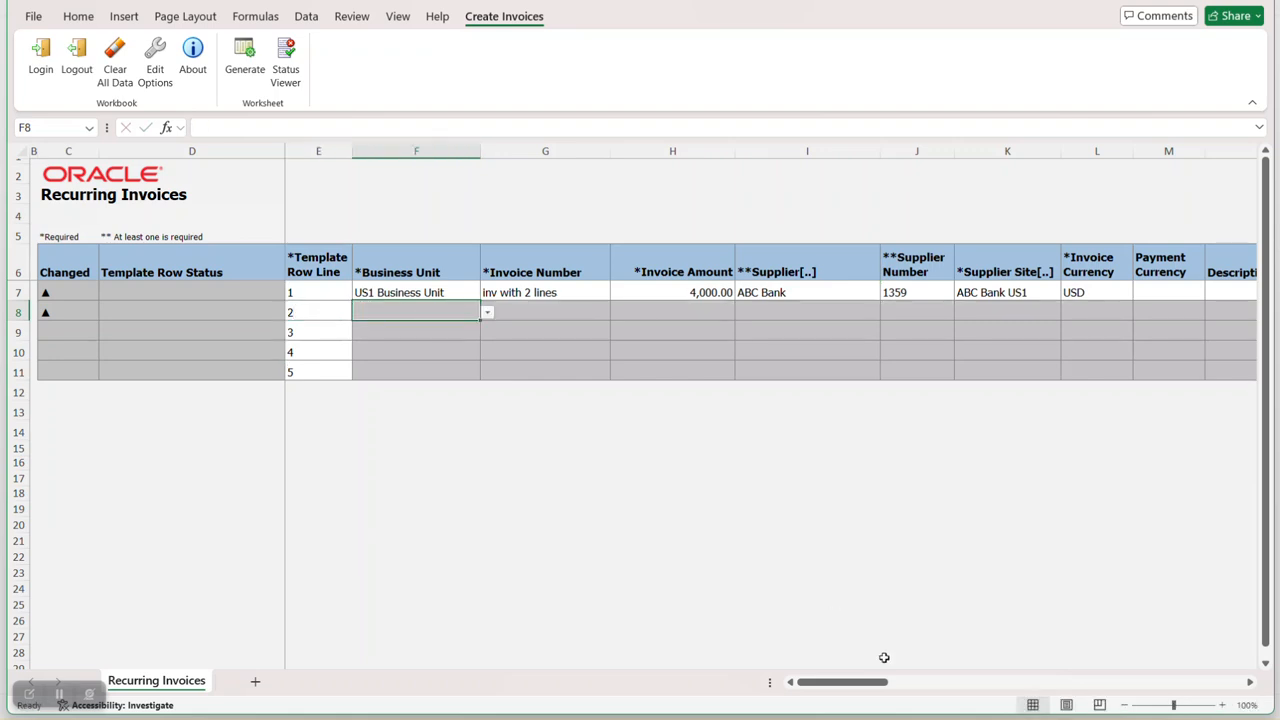
Set the second row's Item line amount to 2,000.
left_click_drag(855, 682, 950, 670)
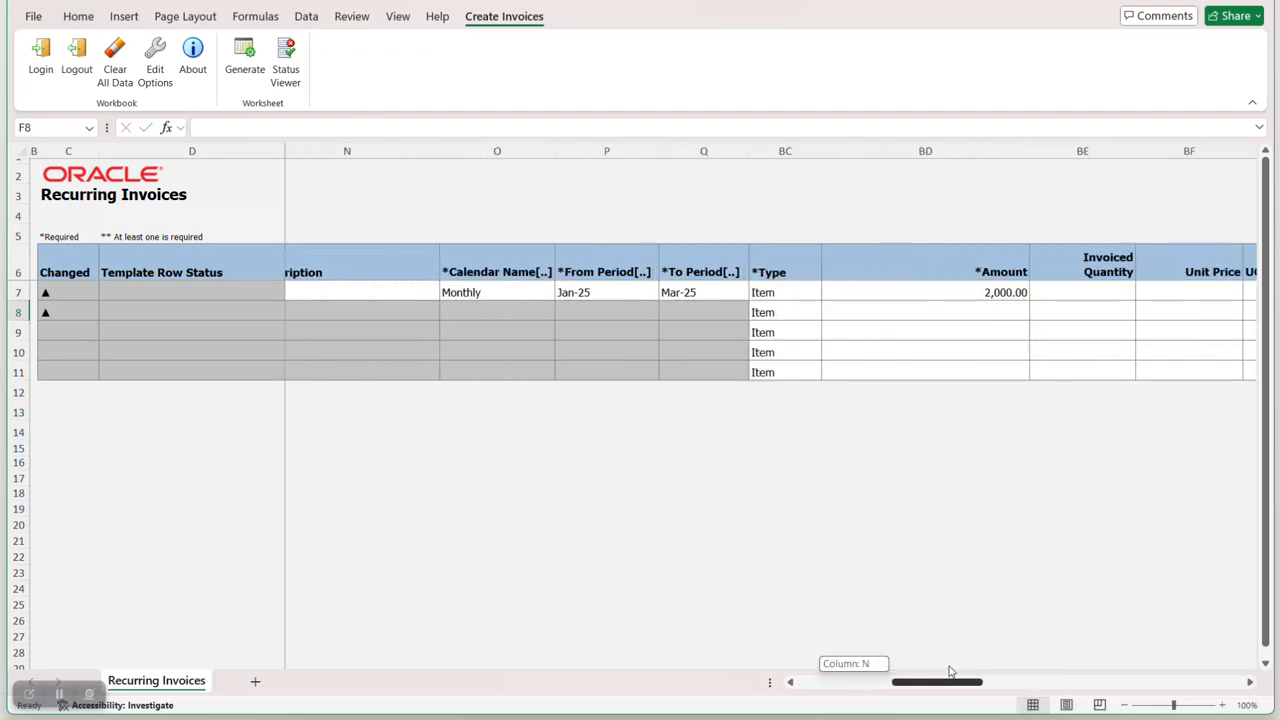
left_click(903, 309)
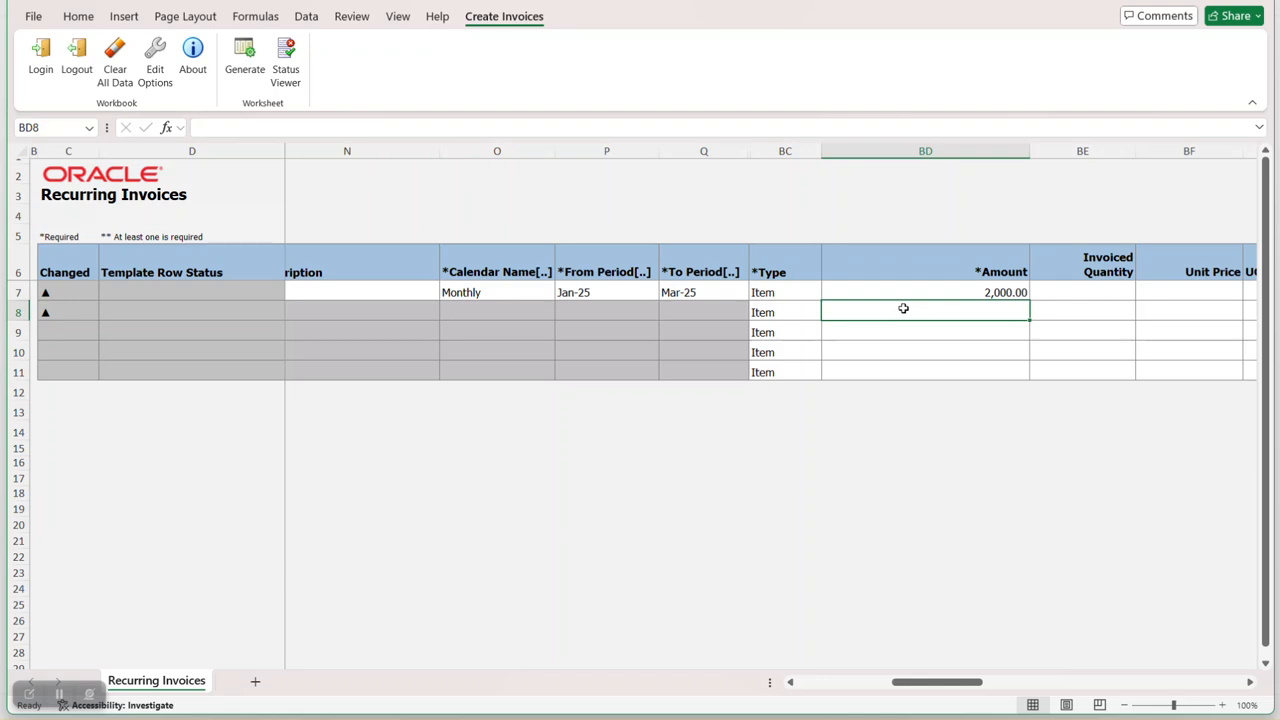
type("2000")
key("Tab")
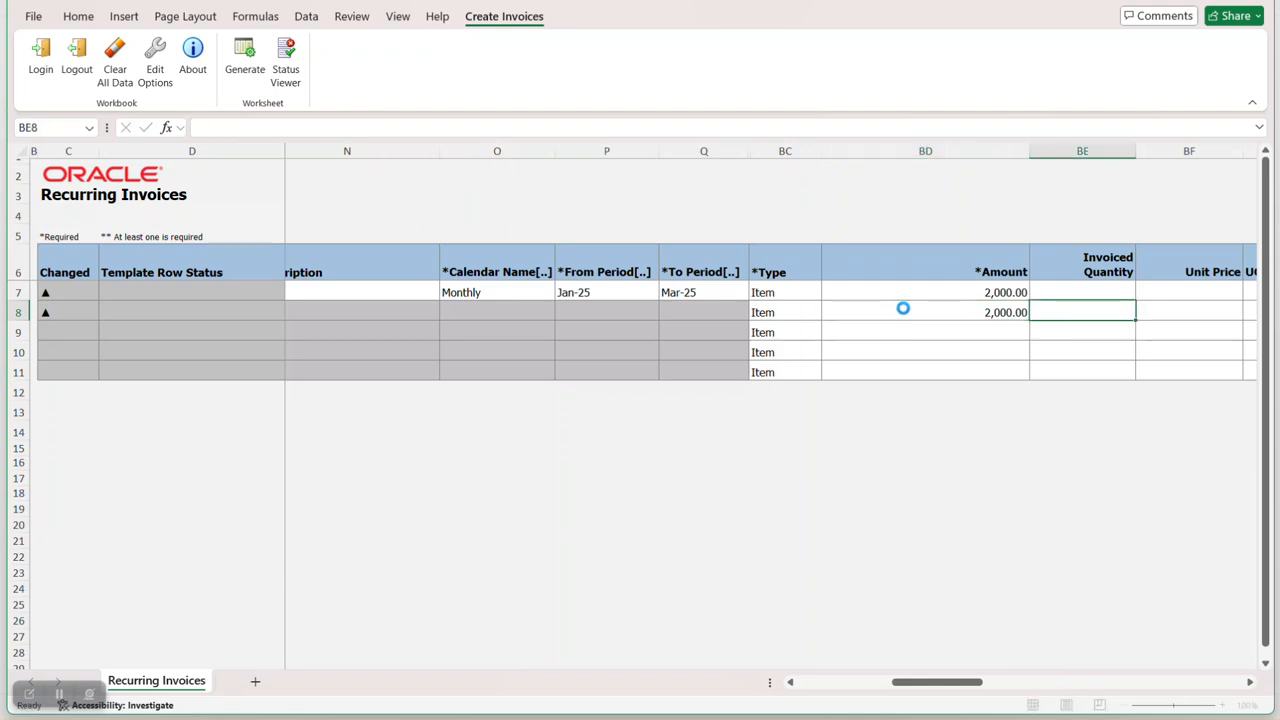
Choose account 11300 for the second row's distribution, giving the combination 101.10.11300.000.000.000.
left_click_drag(967, 688, 1108, 644)
double_click(1078, 306)
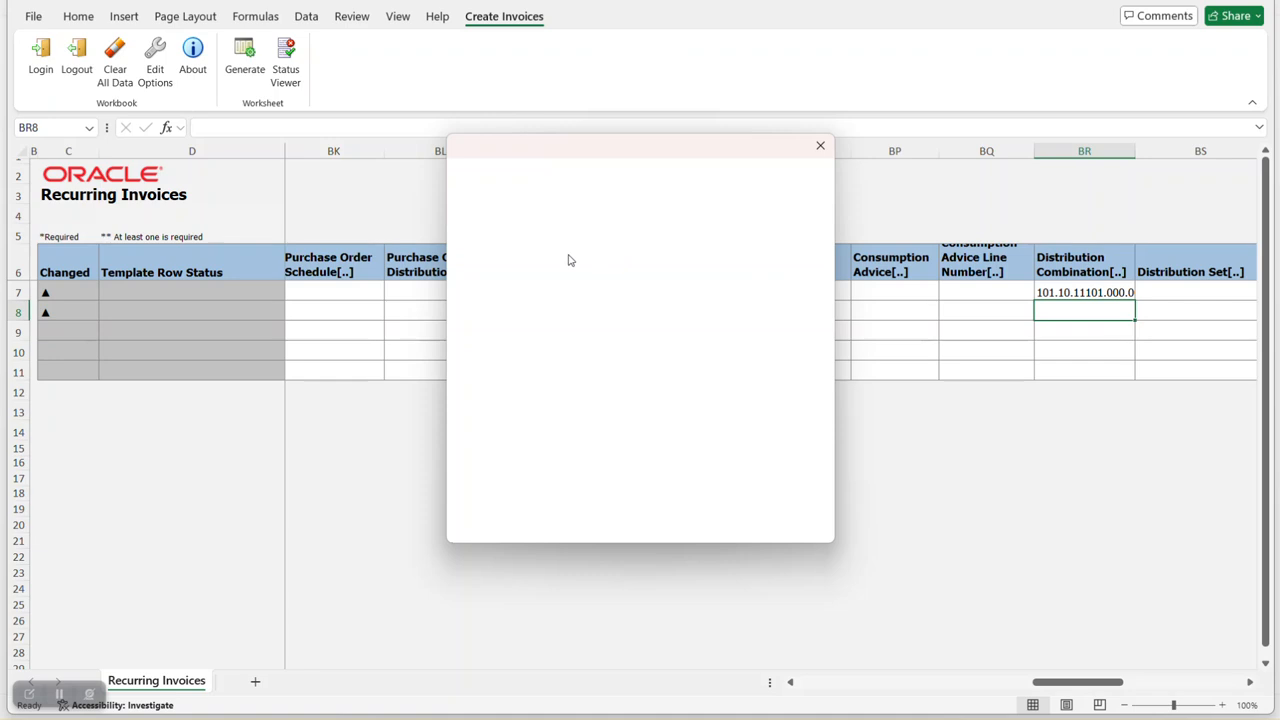
left_click(659, 175)
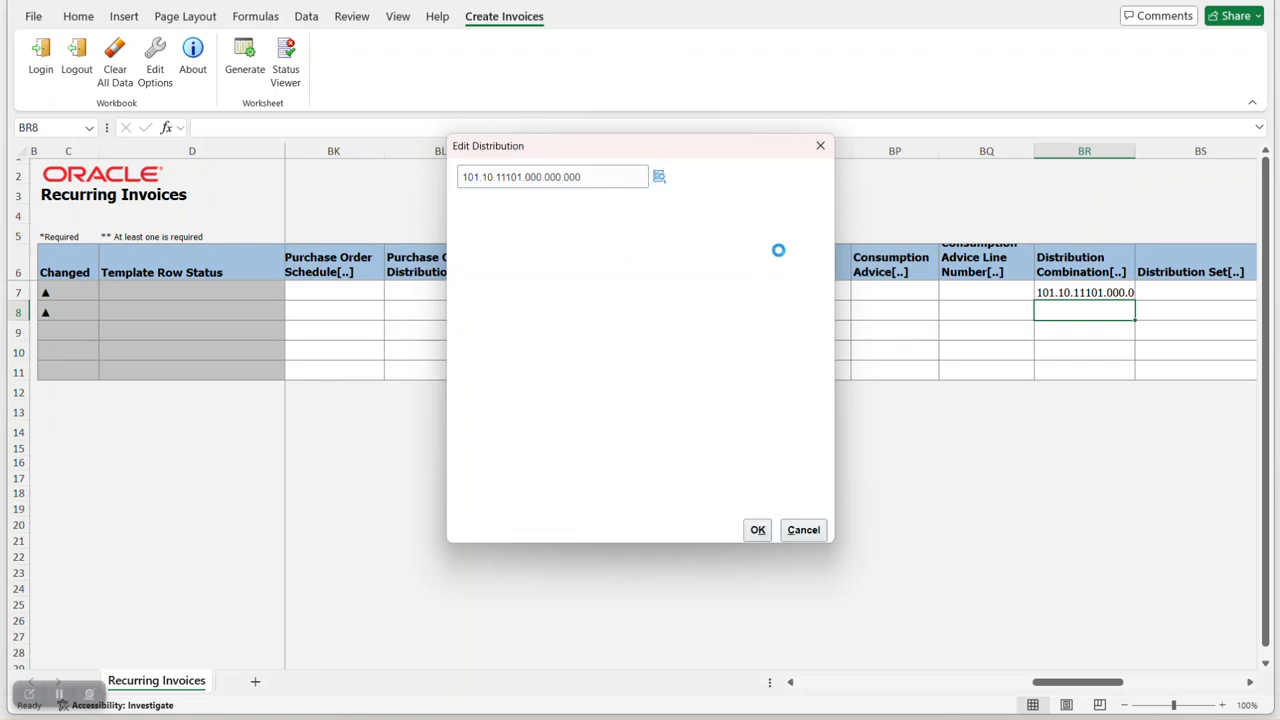
left_click(710, 363)
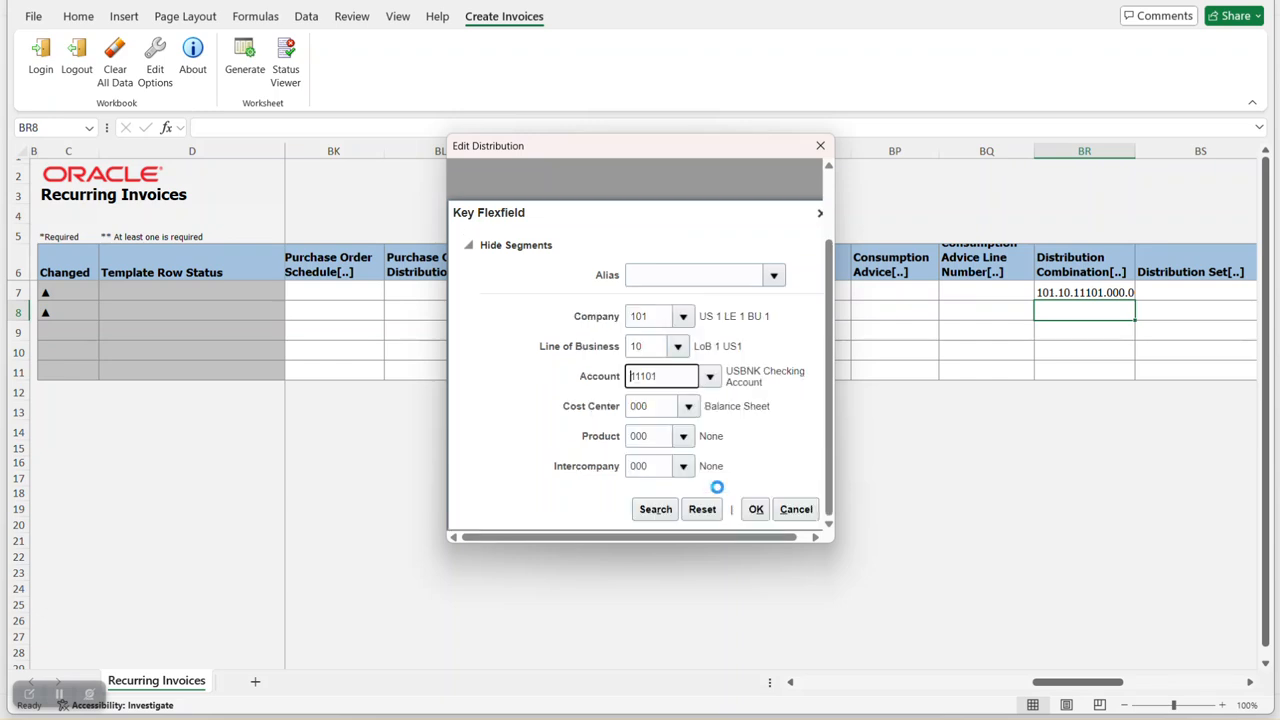
left_click(755, 510)
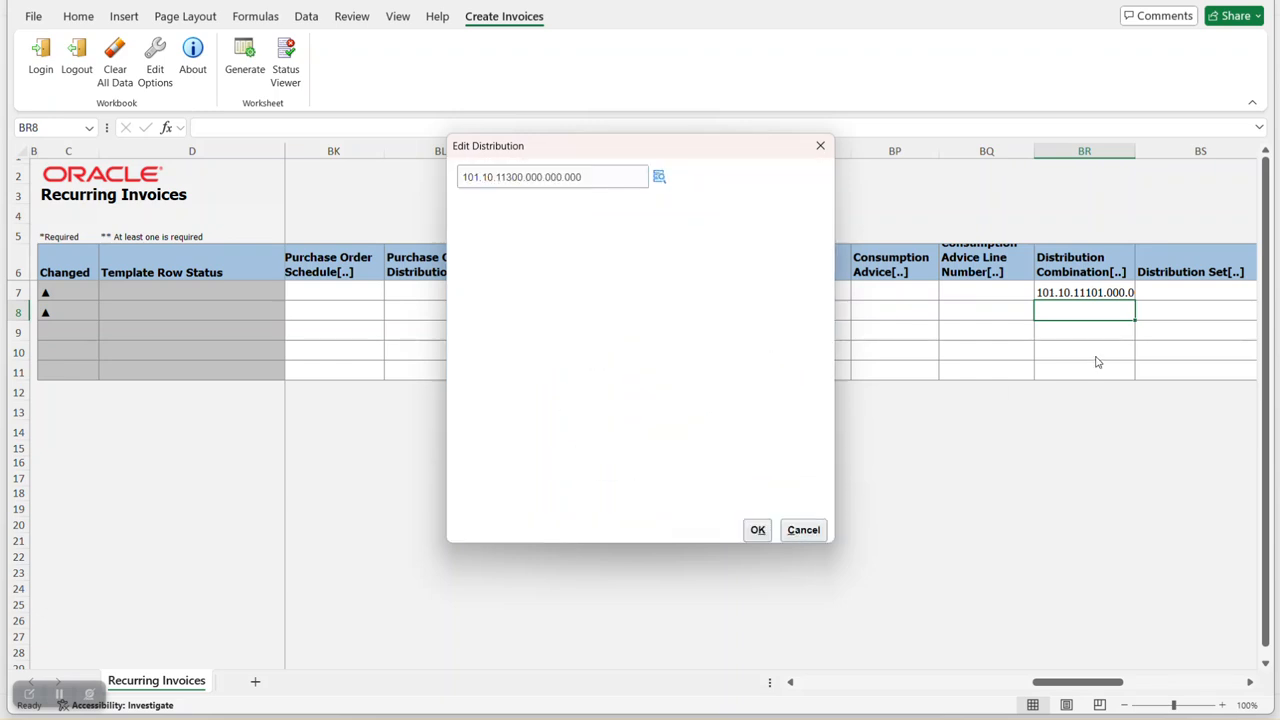
Apply distribution combination 101.10.11300.000.000.000 to the second invoice line and review the header, period and line entries.
left_click(757, 529)
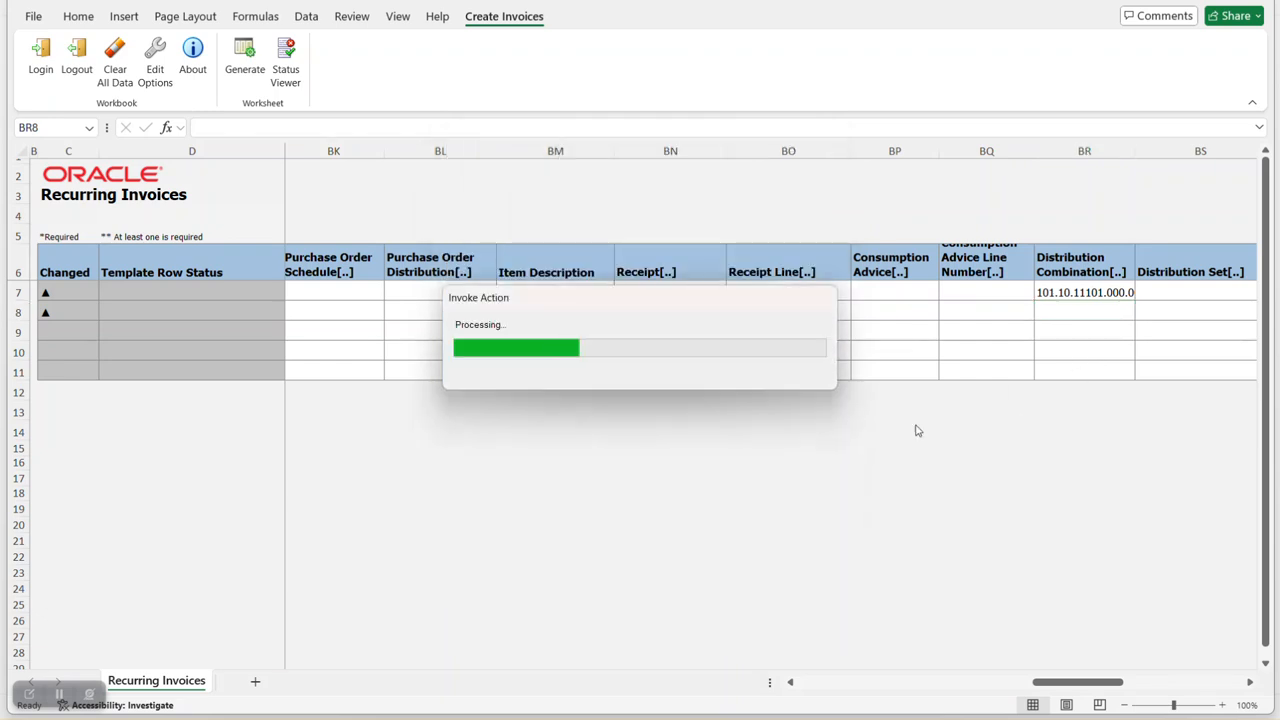
scroll(910, 566, "left", 10)
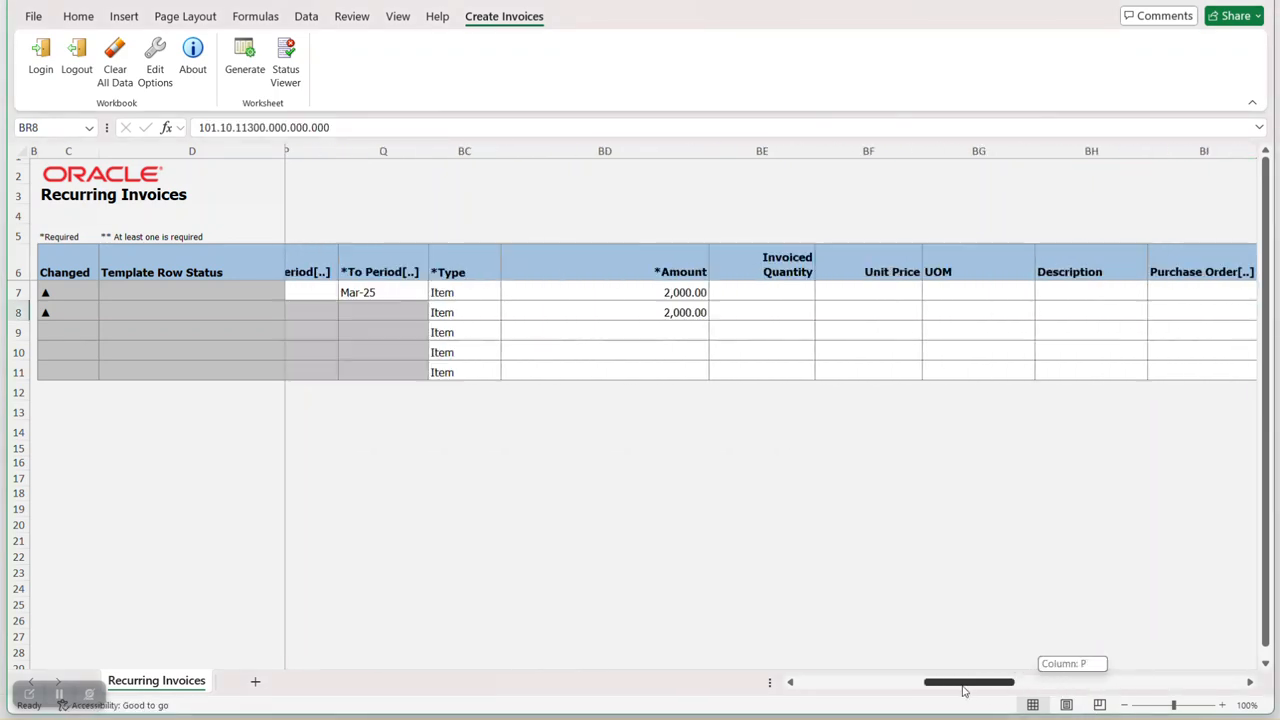
left_click_drag(945, 682, 838, 684)
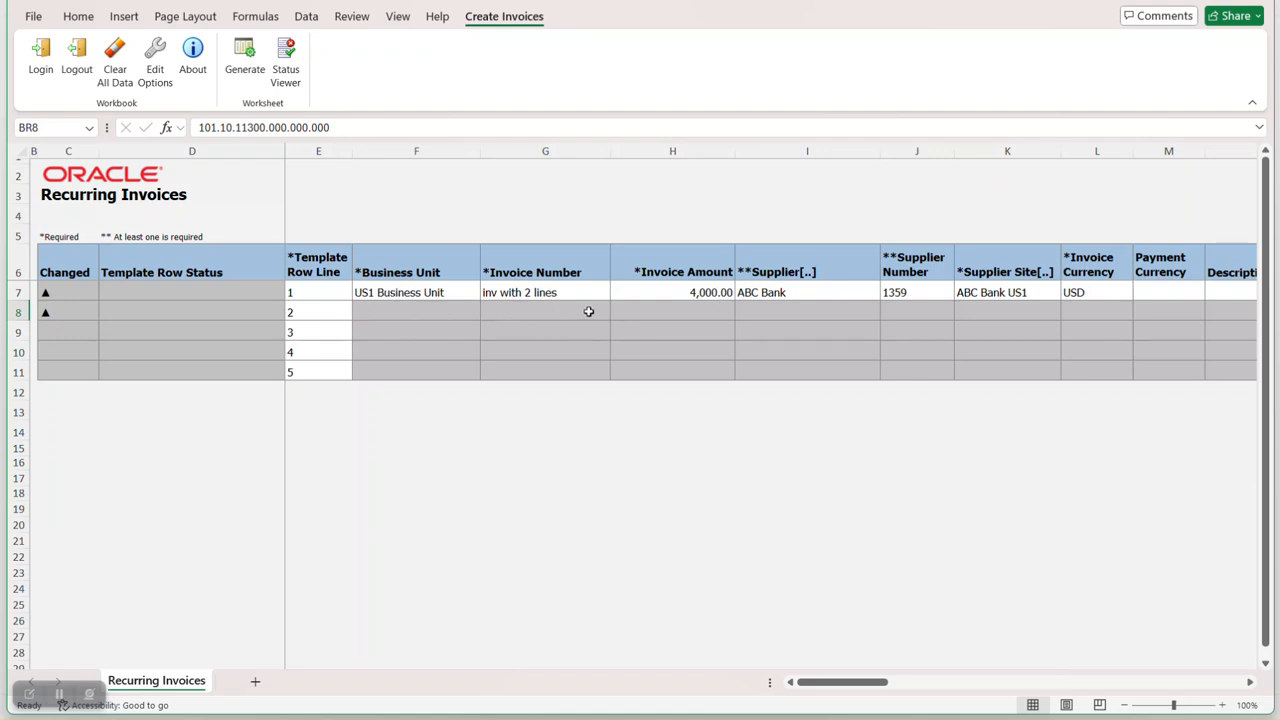
left_click_drag(870, 692, 937, 650)
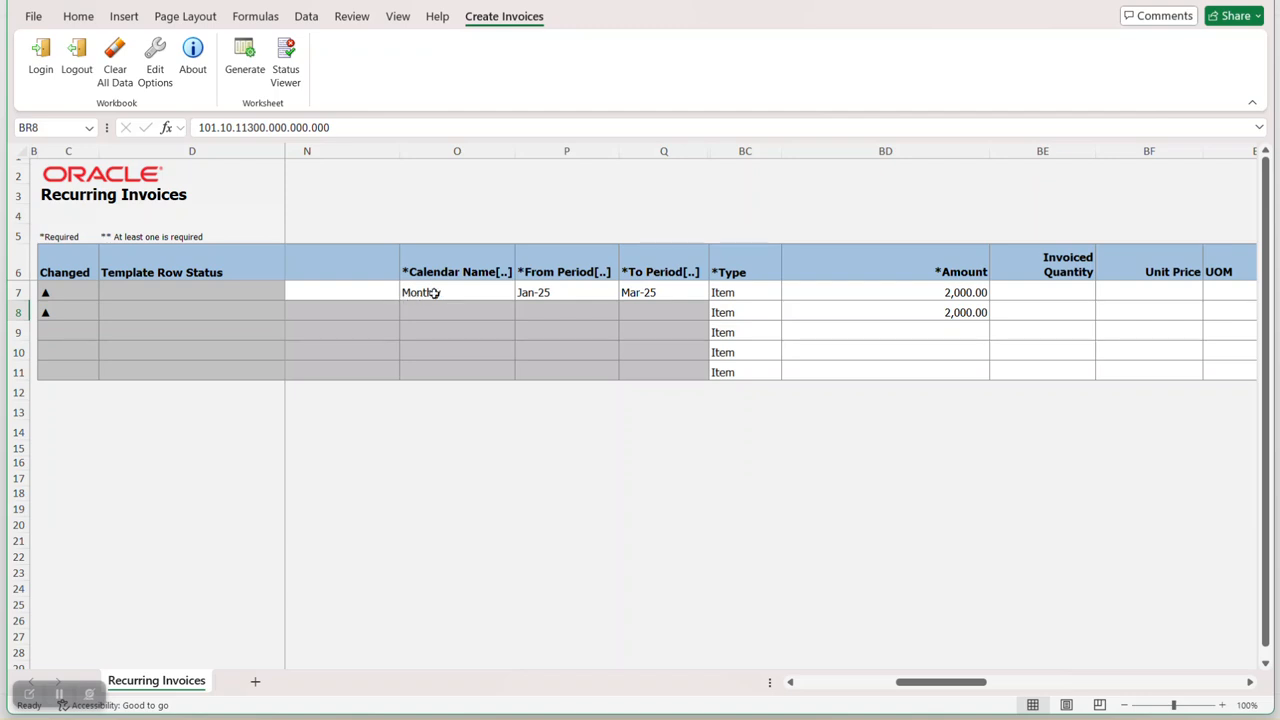
left_click_drag(940, 682, 823, 682)
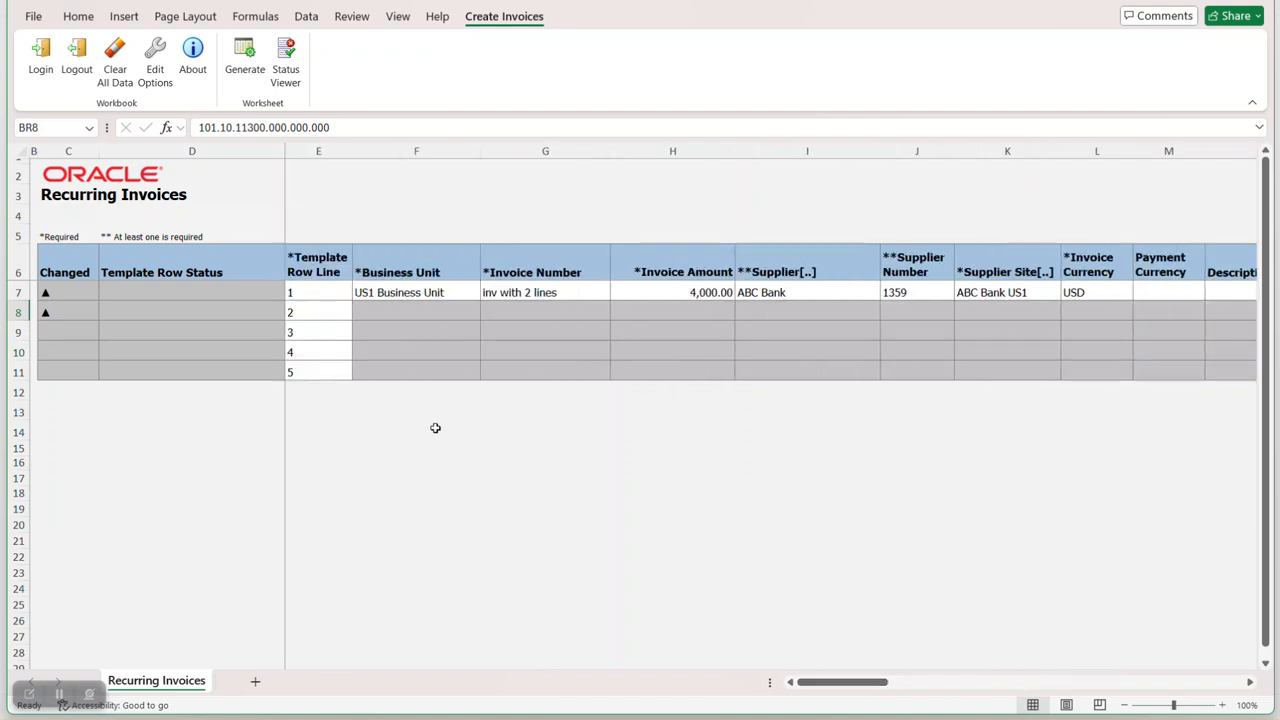
Generate the recurring invoices from the template rows and dismiss the confirmation.
left_click(251, 71)
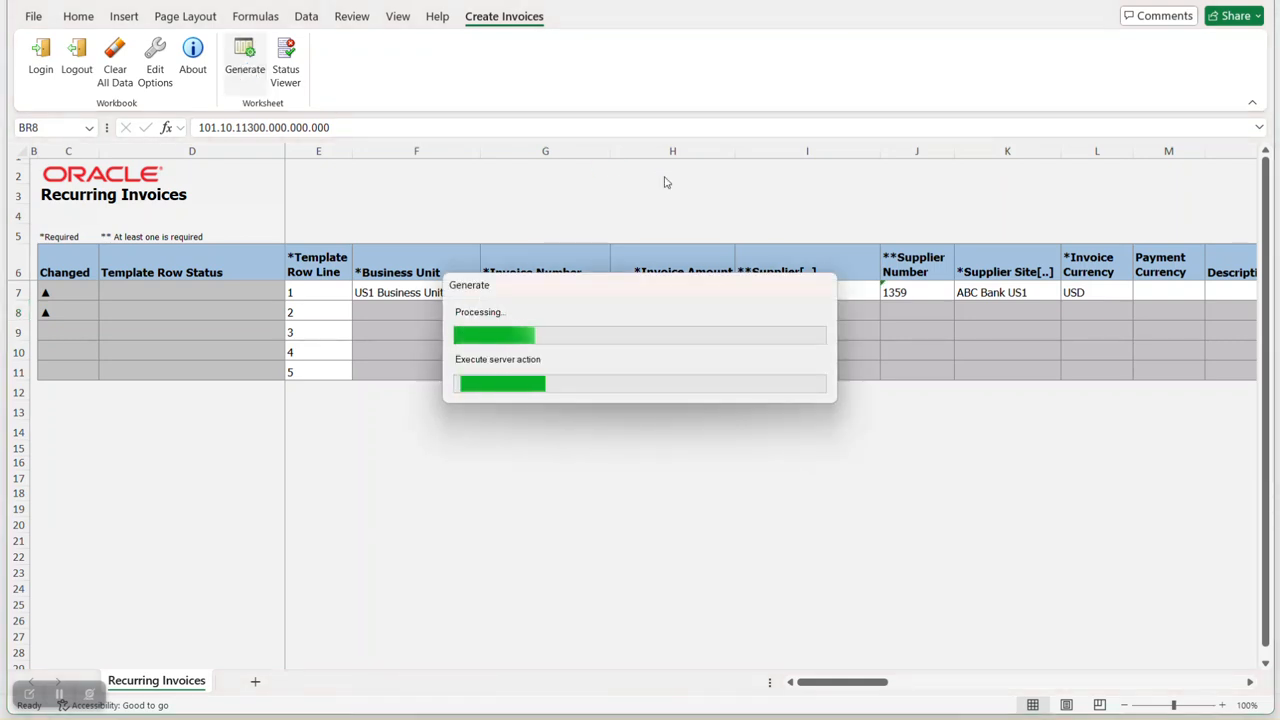
left_click(654, 369)
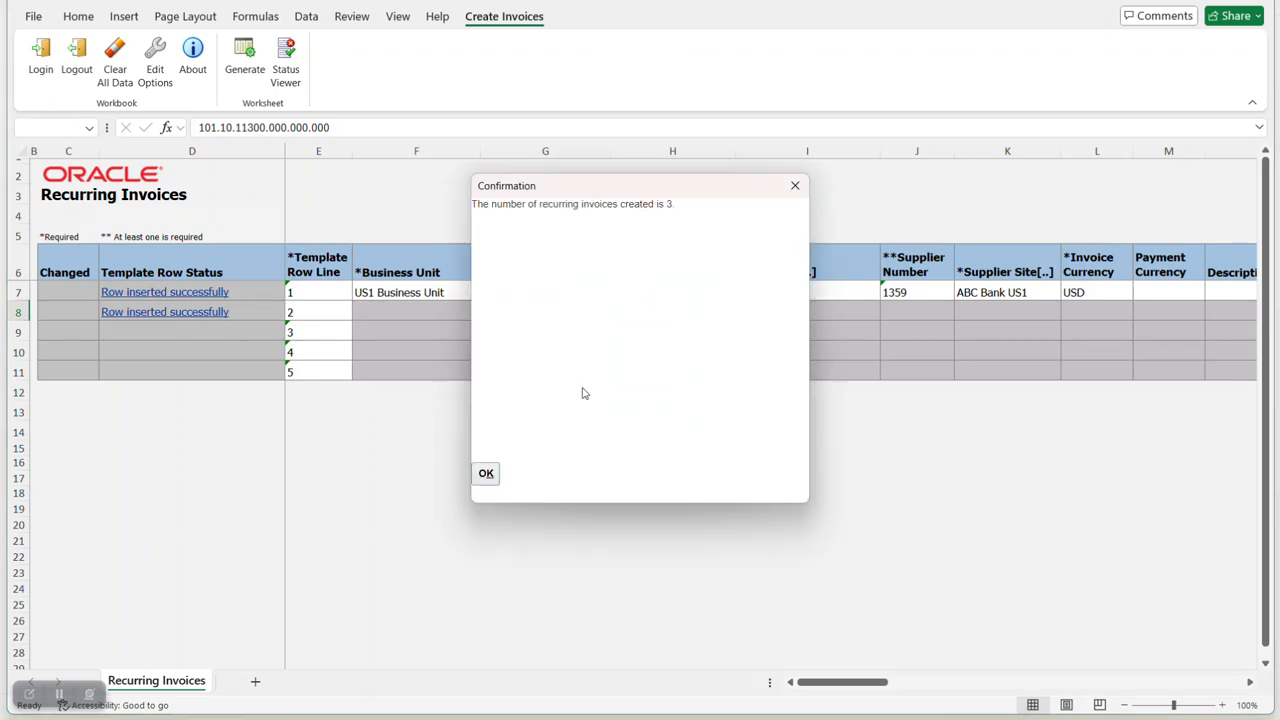
triple_click(544, 206)
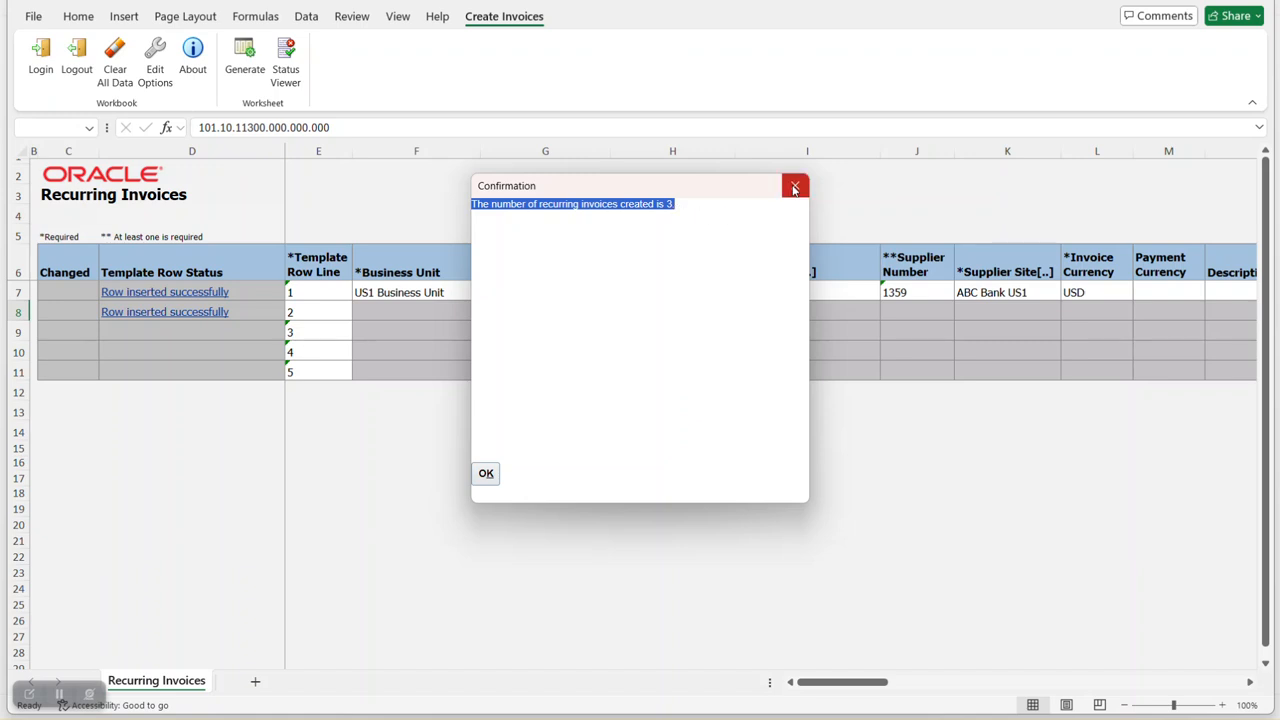
left_click(486, 474)
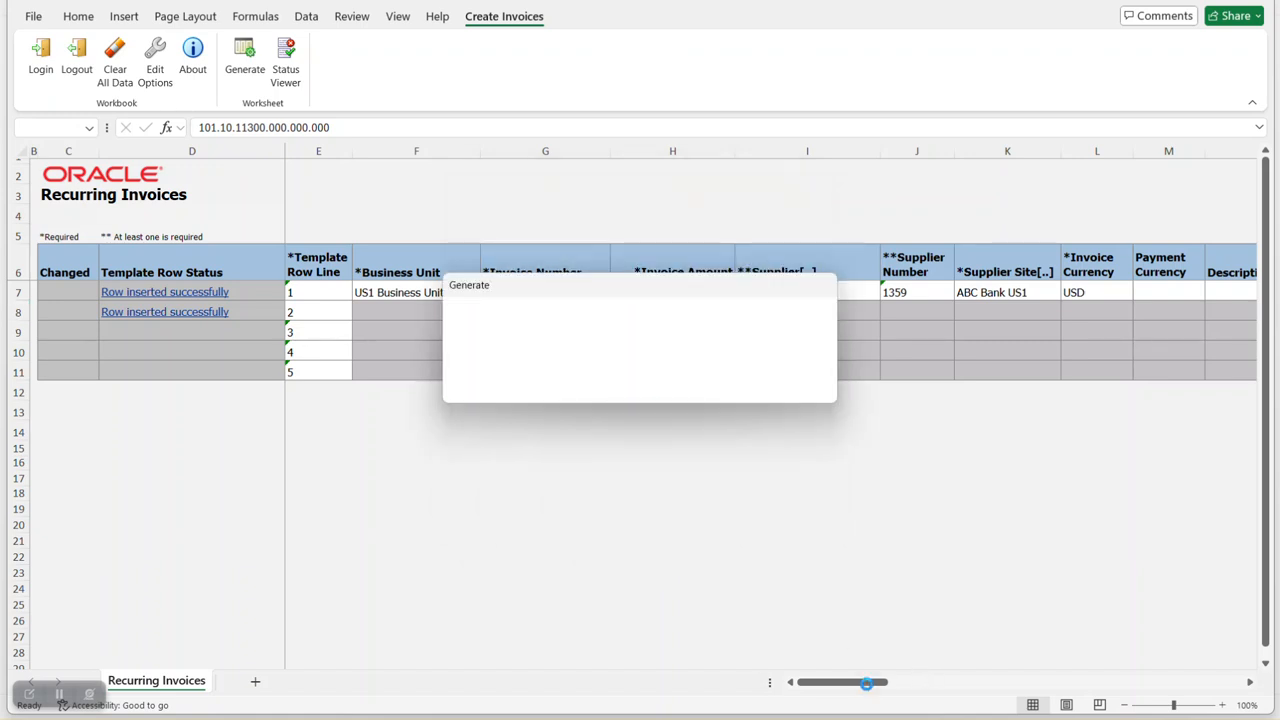
Check the calendar period range in the worksheet, then switch to the browser's Oracle Invoices page and list all recent invoices.
left_click_drag(865, 685, 952, 682)
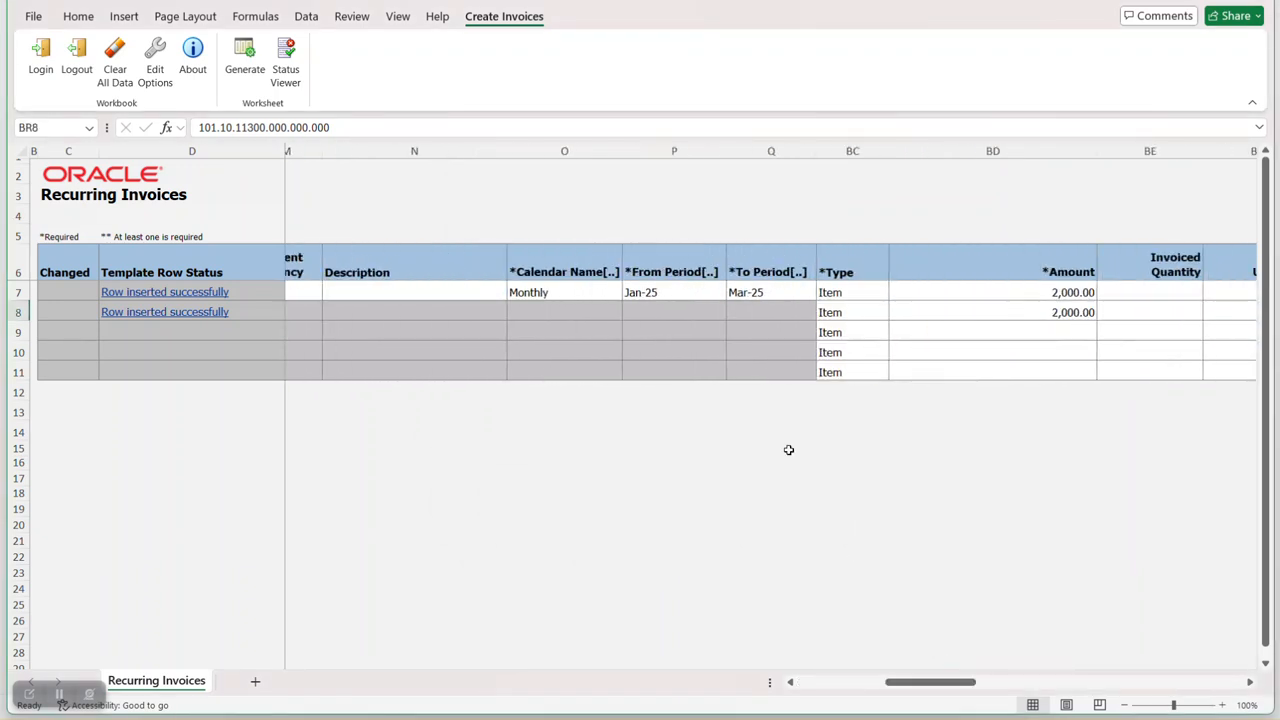
left_click(762, 292)
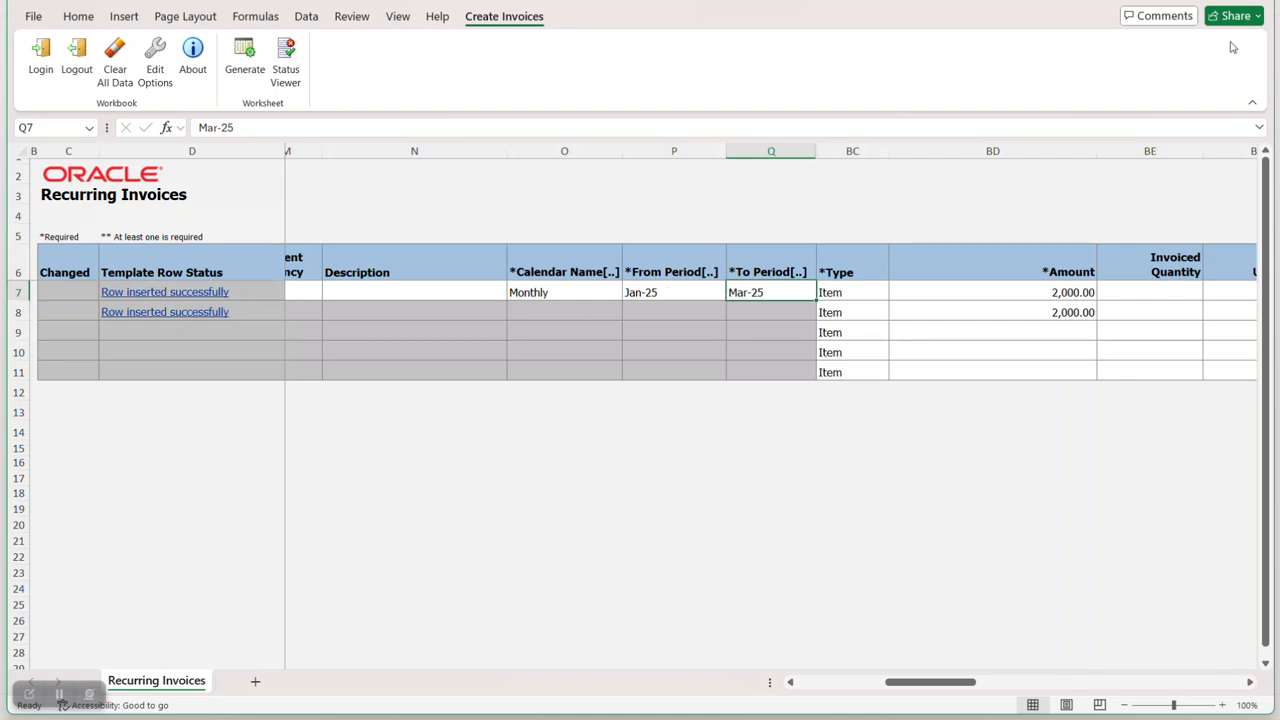
left_click(1173, 2)
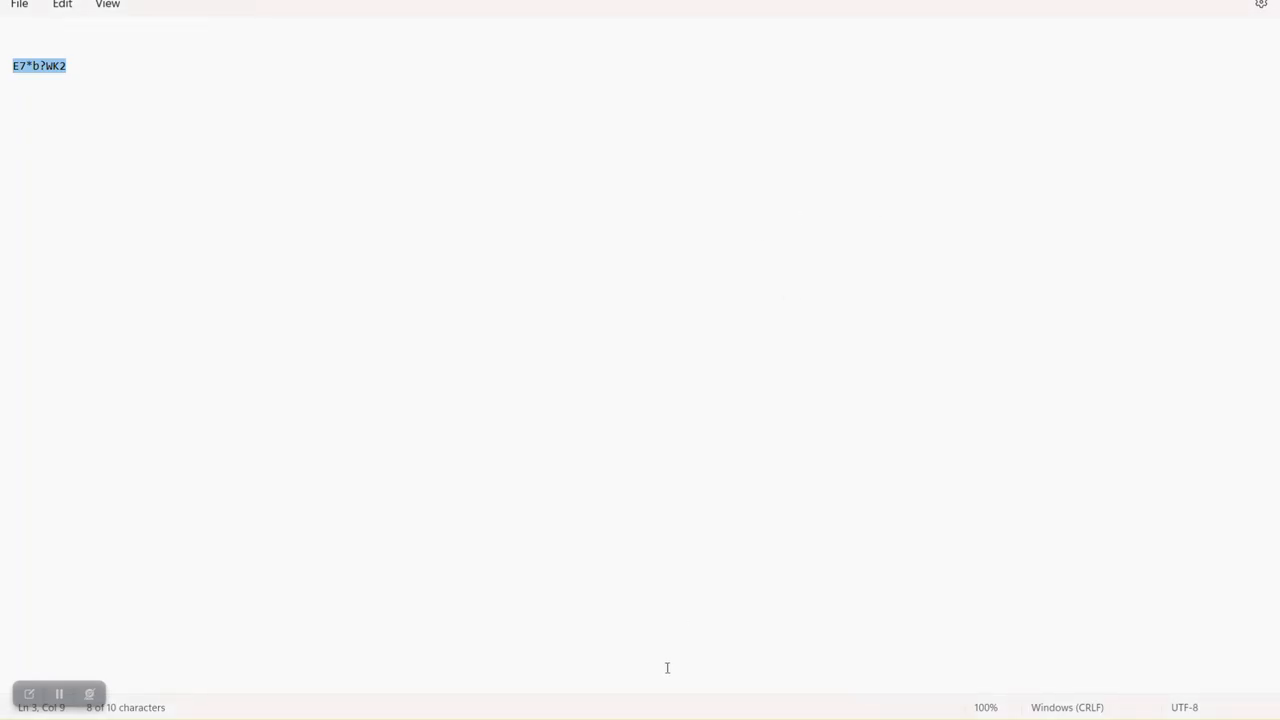
left_click(590, 658)
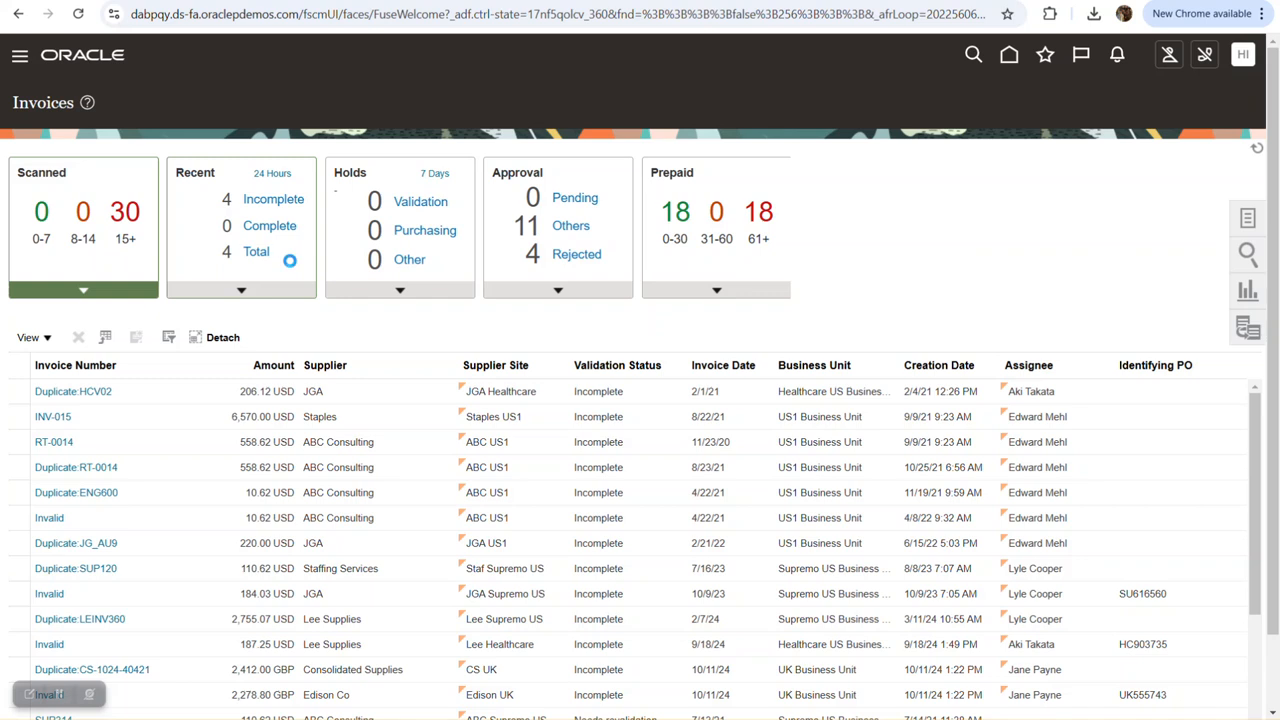
left_click(292, 265)
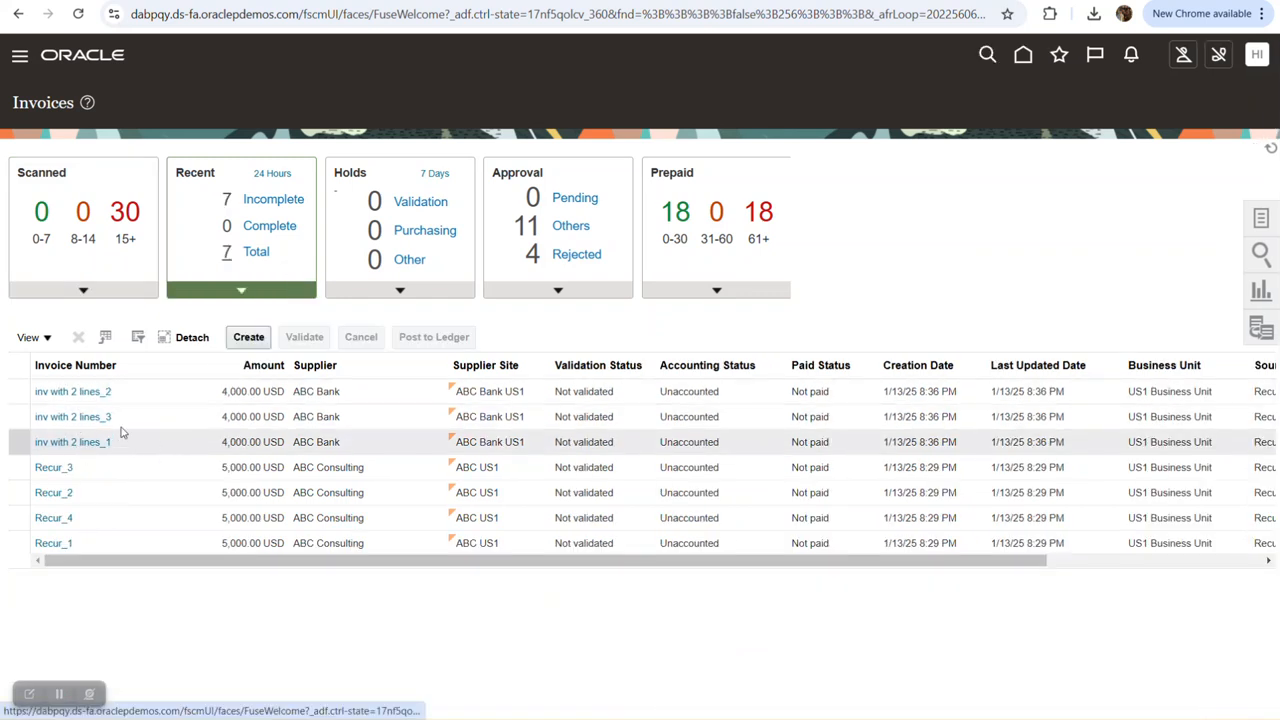
Open invoice "inv with 2 lines_1", examine its date, line amounts and distribution combinations, and leave it without saving.
left_click(83, 446)
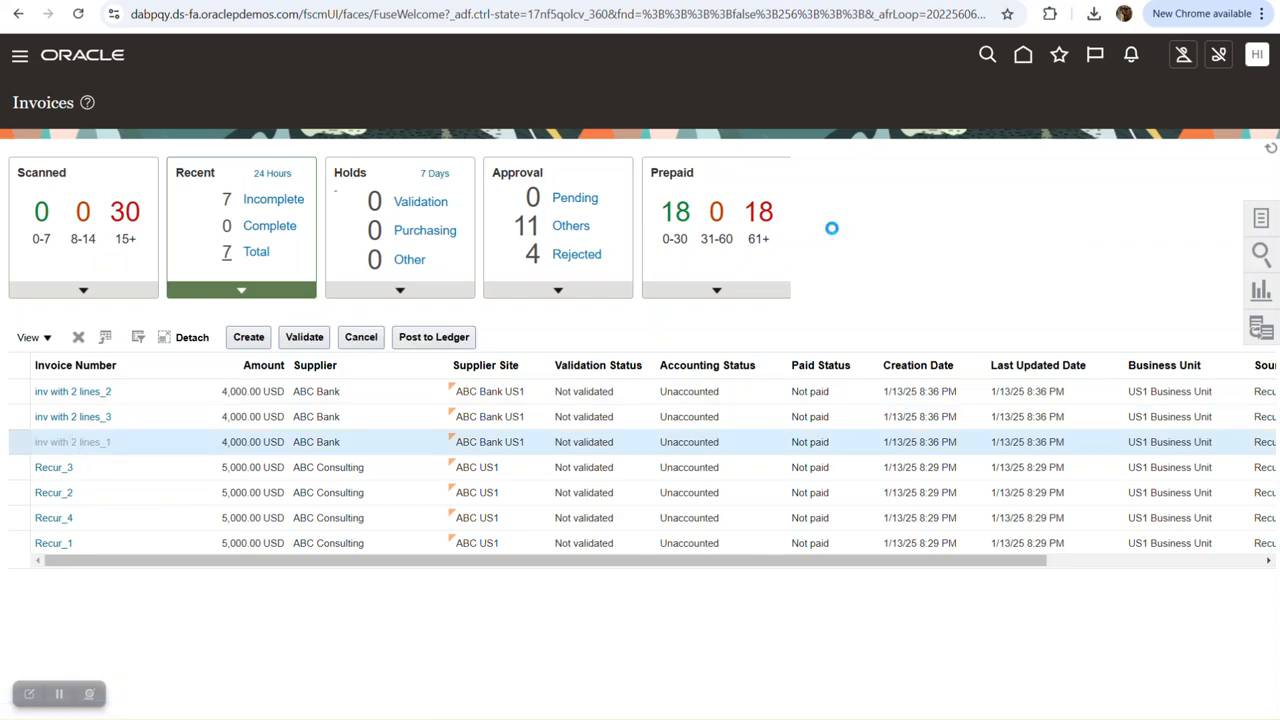
scroll(846, 237, "down", 2)
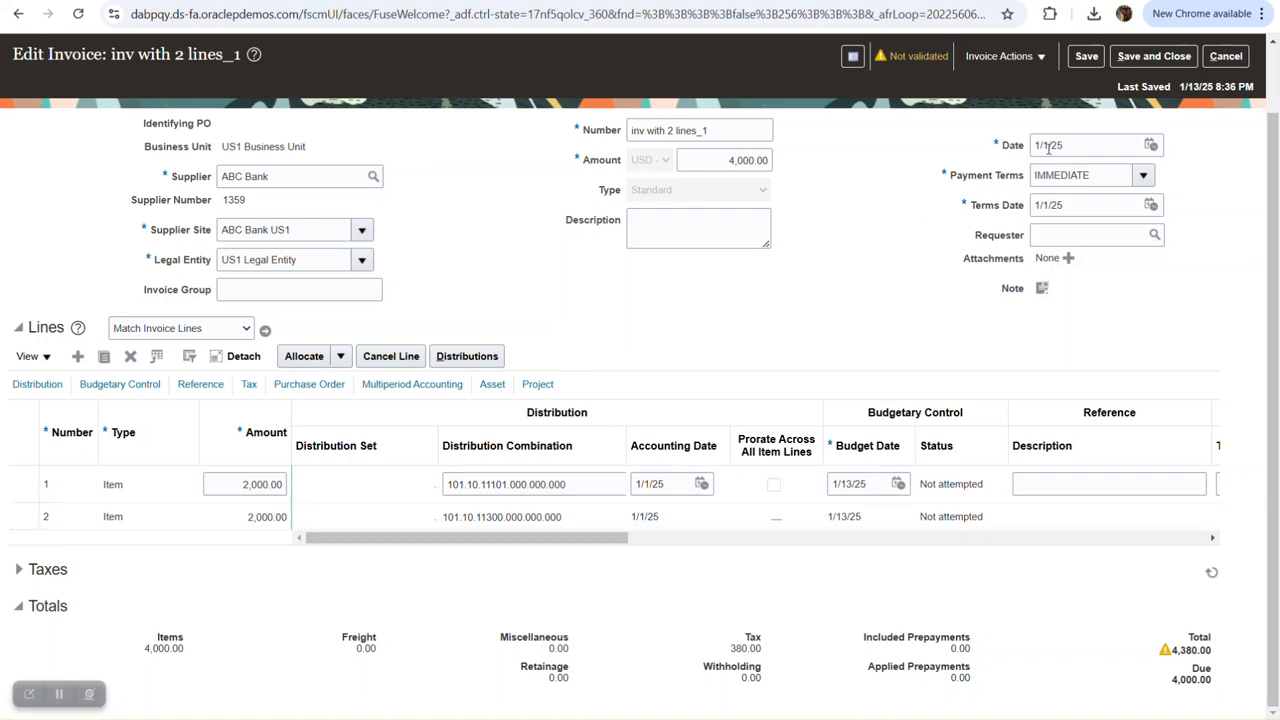
left_click(1226, 56)
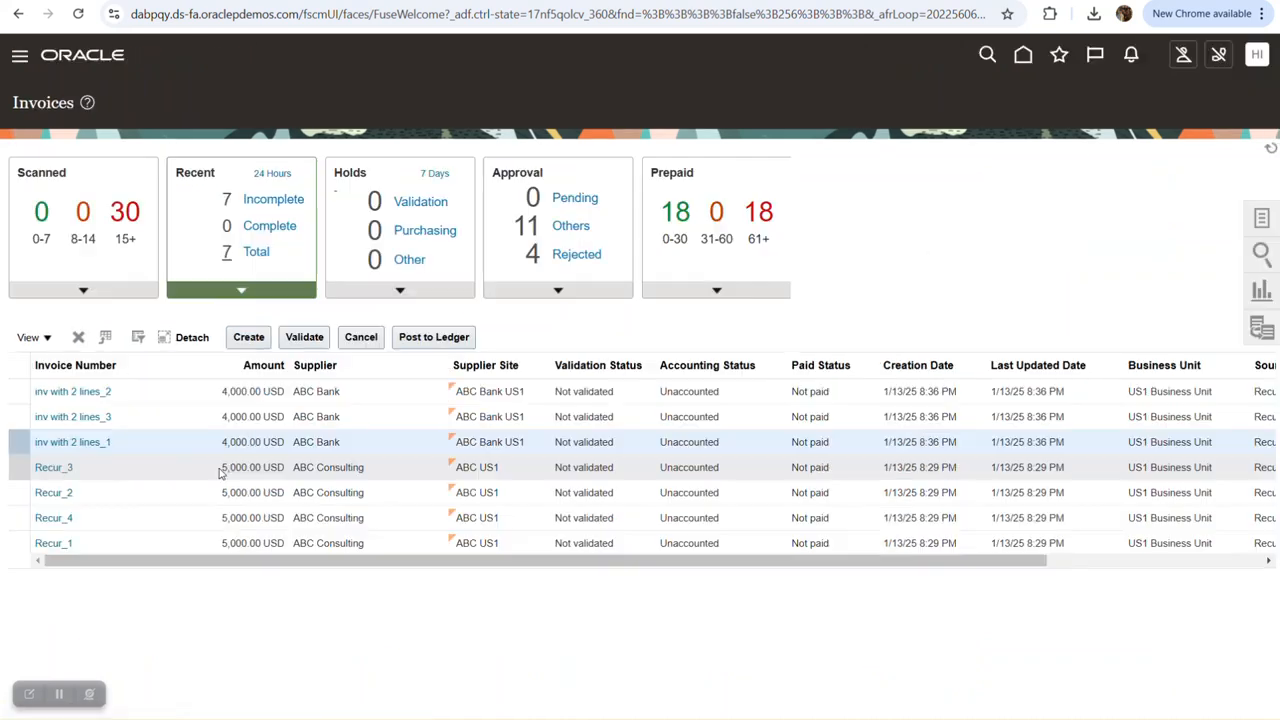
Open invoice "inv with 2 lines_2", then switch to the Excel worksheet and examine the line amounts and distribution columns.
left_click(100, 391)
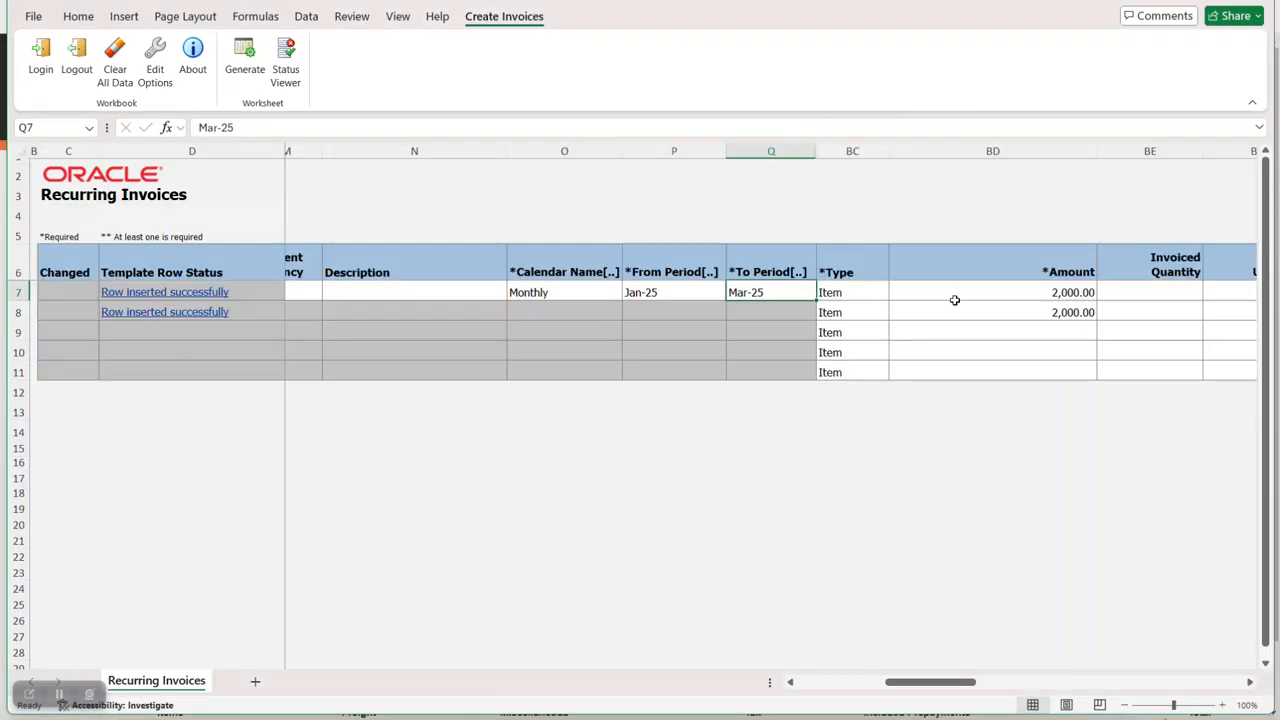
left_click(1020, 310)
left_click(1026, 292)
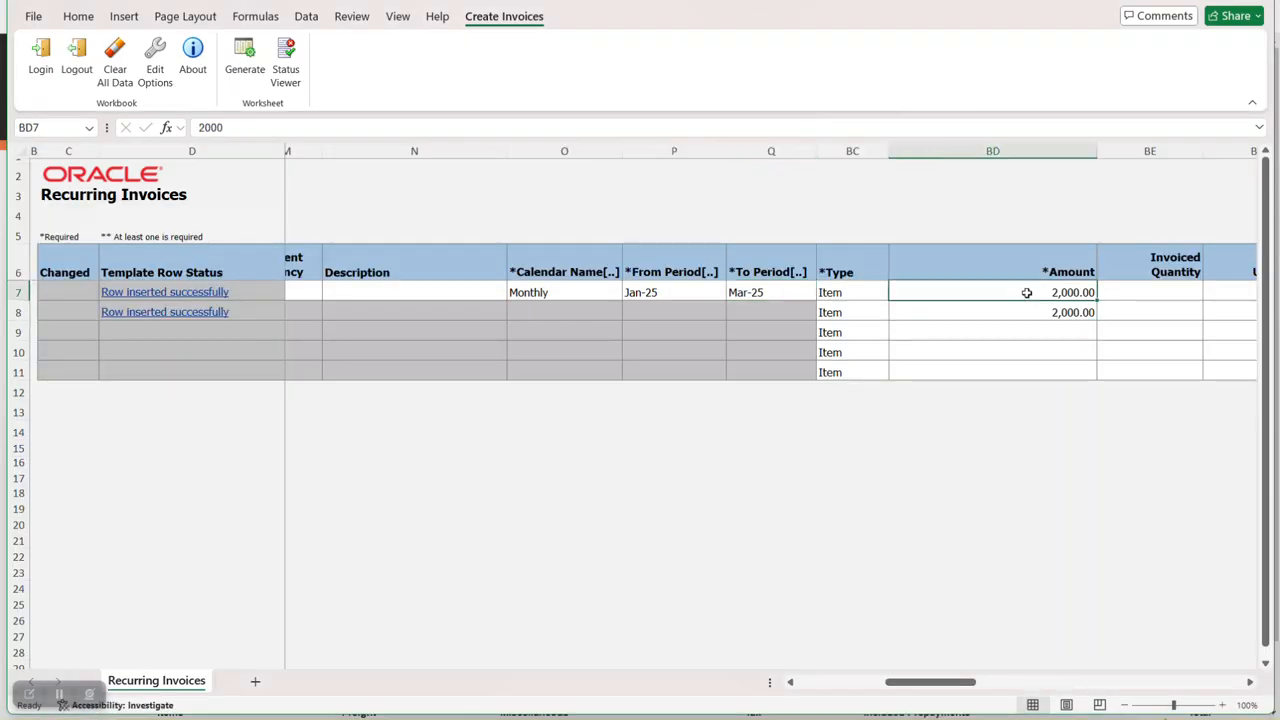
left_click_drag(974, 684, 1190, 670)
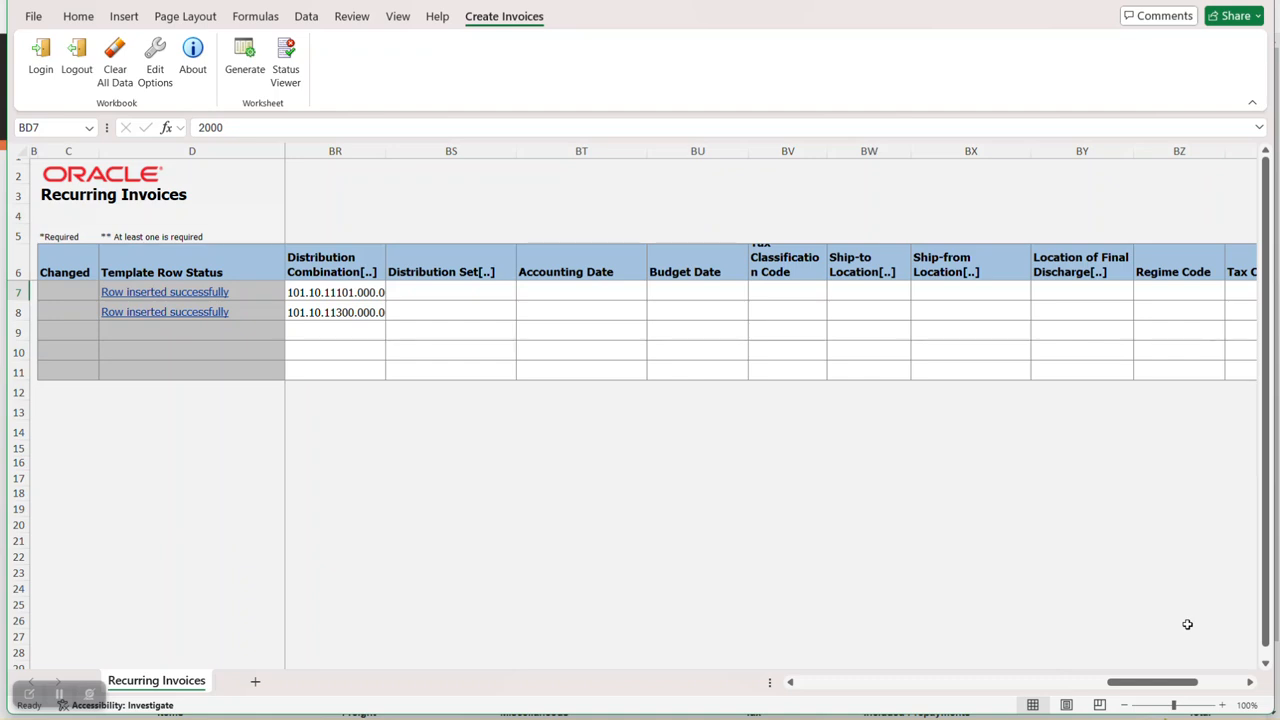
Return to the browser, examine the dates and lines of invoice "inv with 2 lines_2", and leave it without saving.
left_click(1254, 3)
left_click(700, 478)
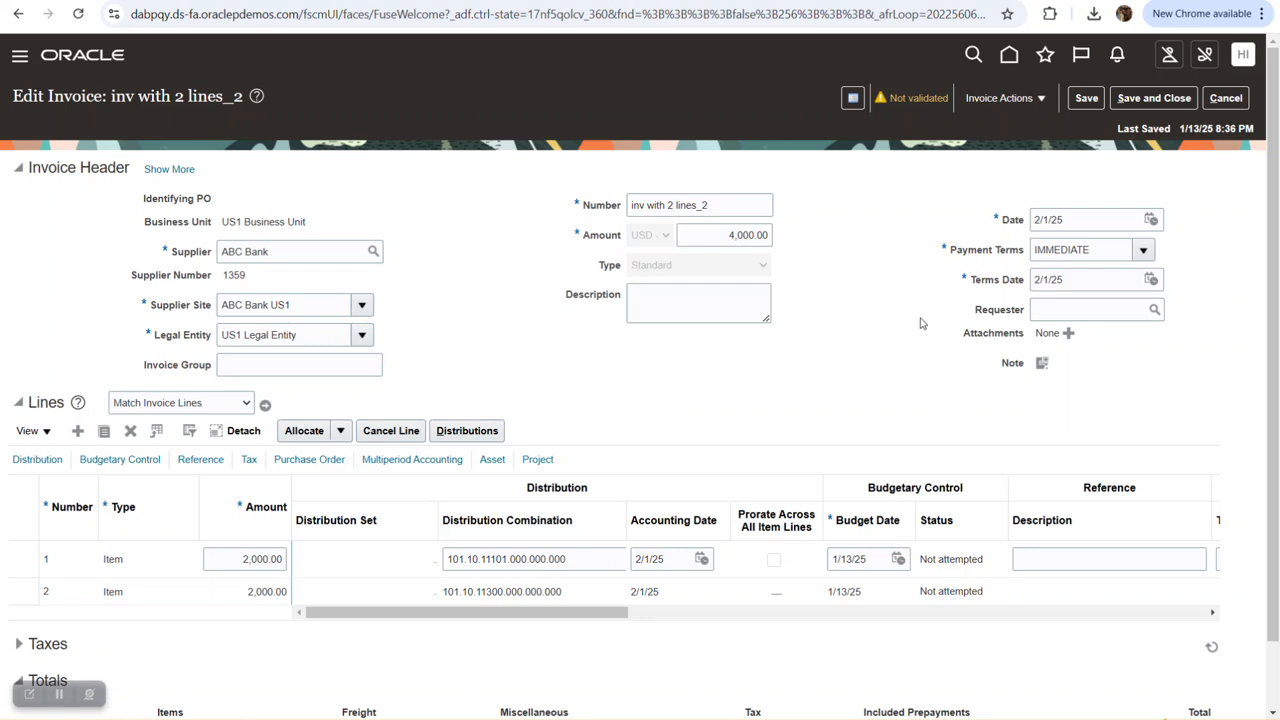
left_click(1225, 97)
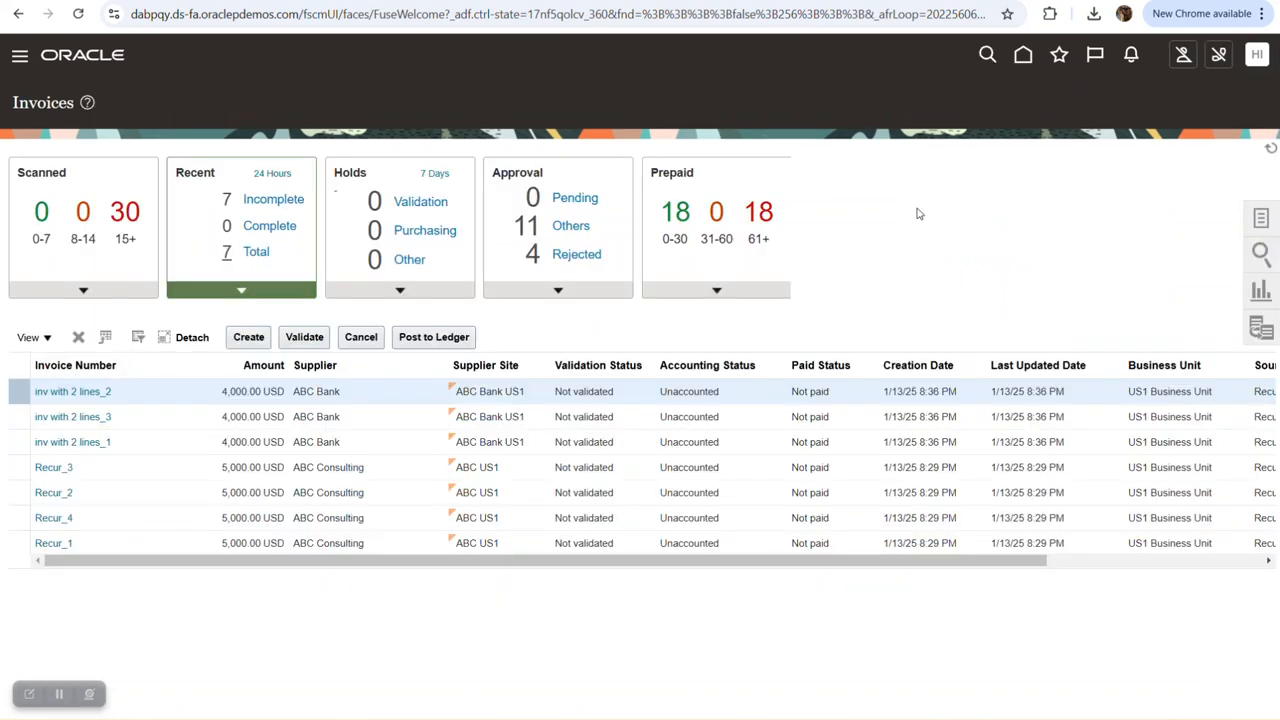
Open the Billing work area under Receivables and go from there to Setup and Maintenance.
left_click(1023, 54)
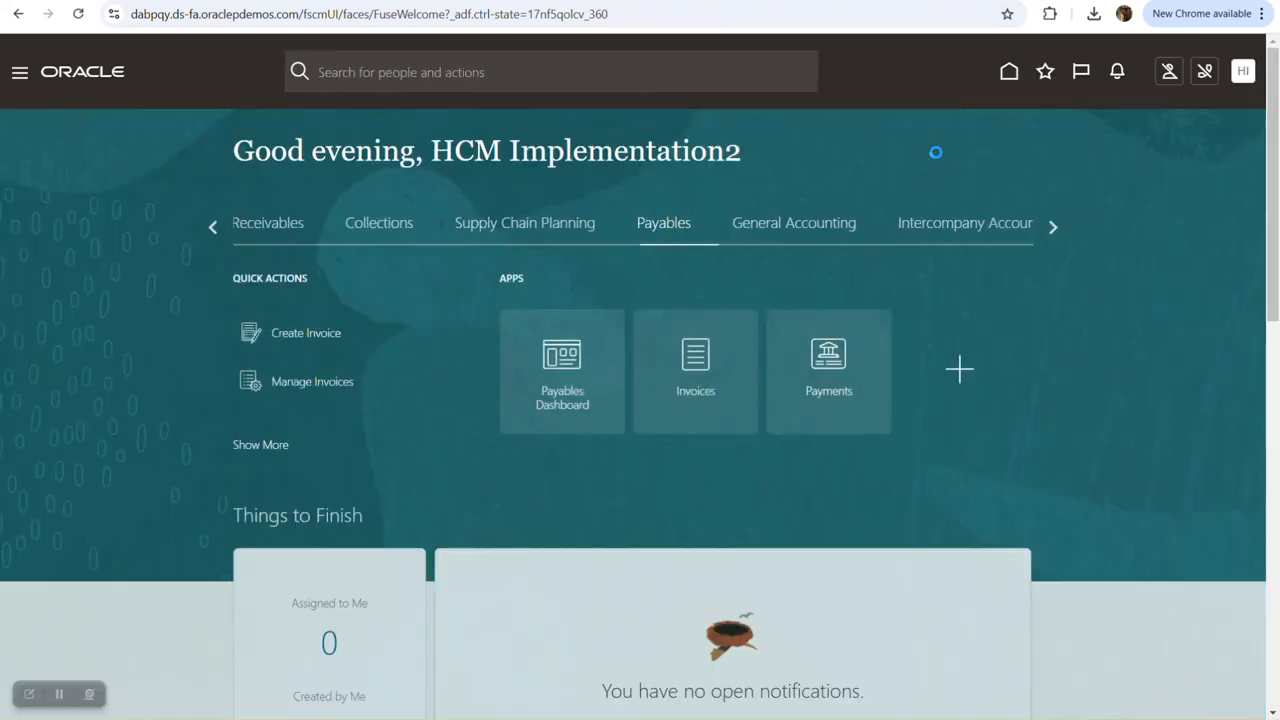
left_click(295, 225)
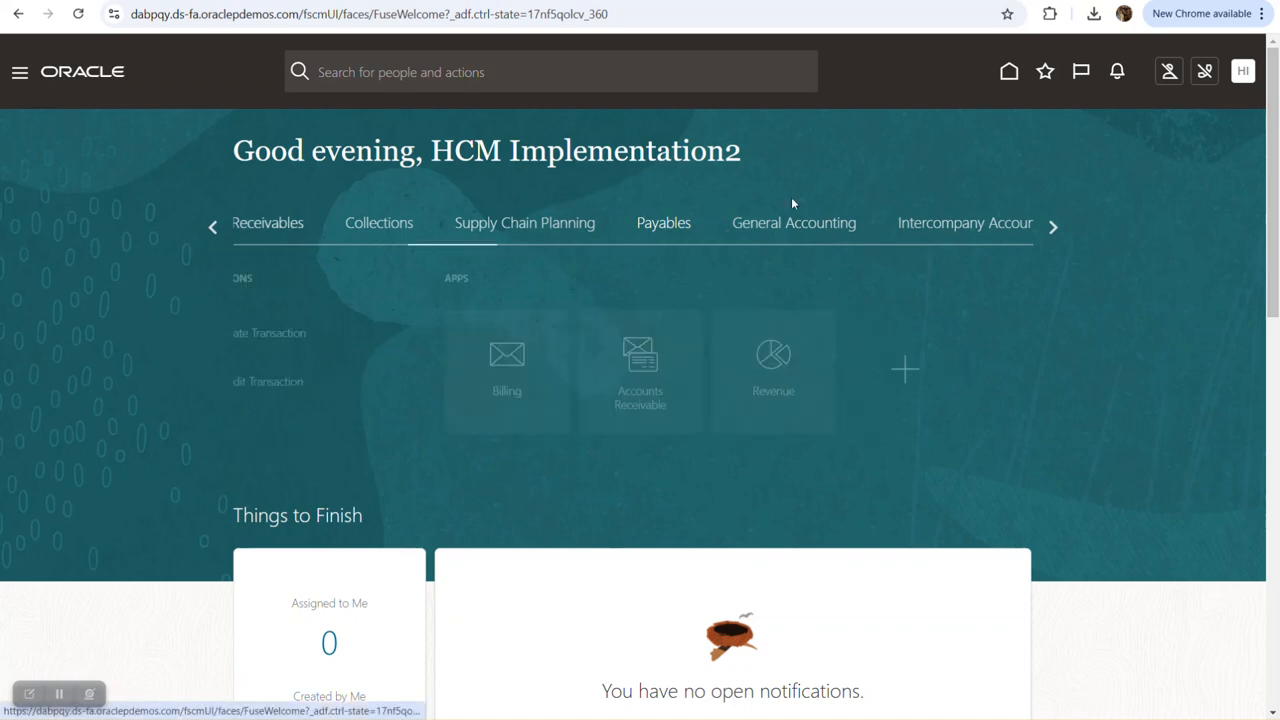
left_click(570, 382)
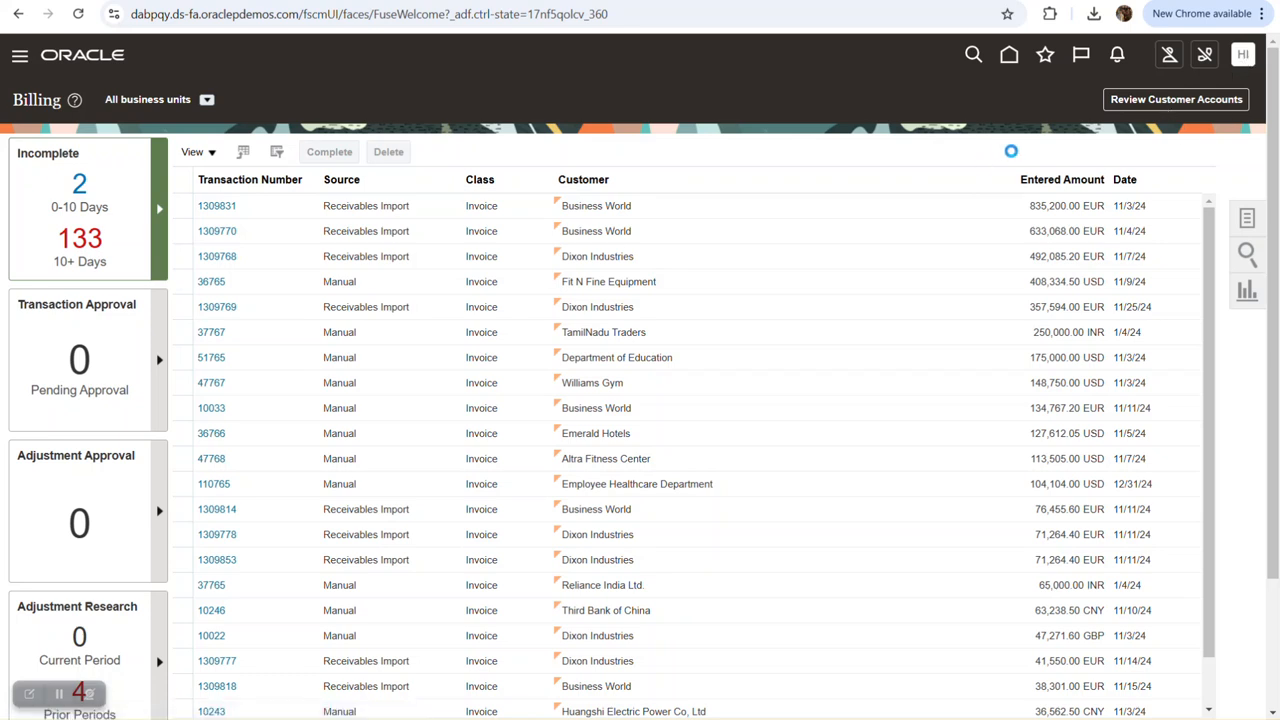
left_click(992, 304)
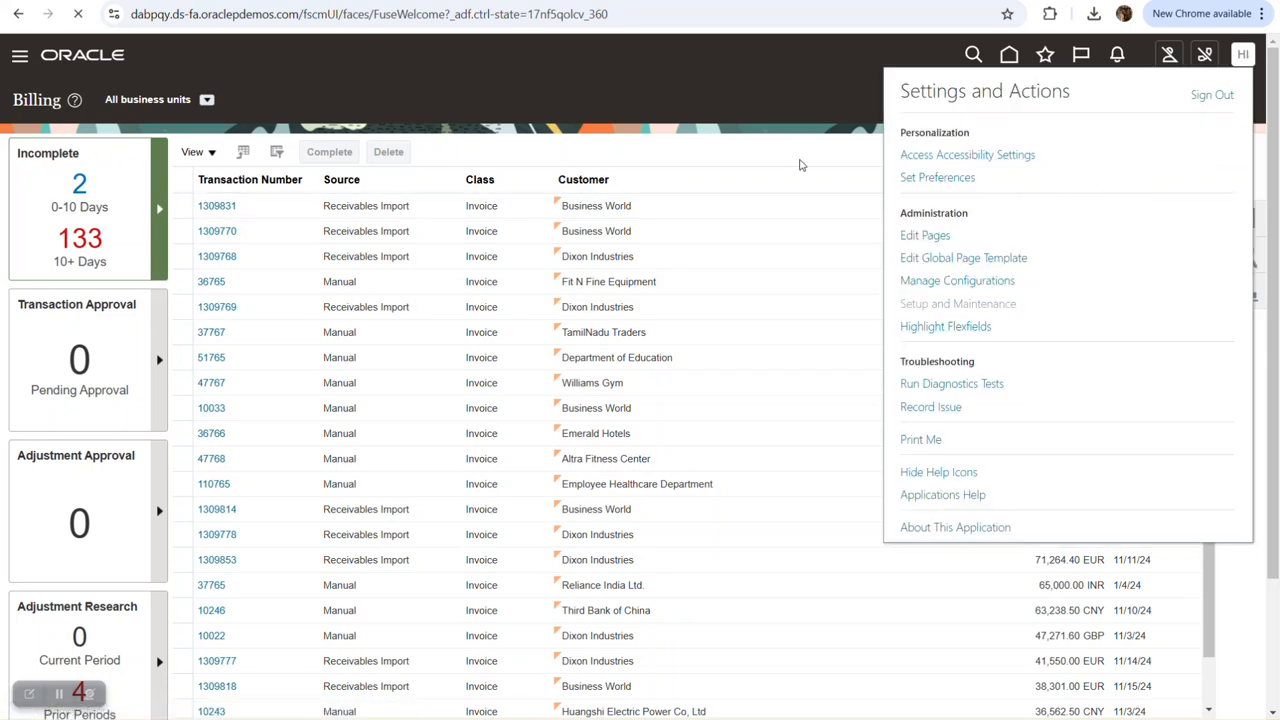
Search the Financials setup tasks for "manage rece" and open Manage Receivables System Options.
left_click(734, 151)
type("manage ")
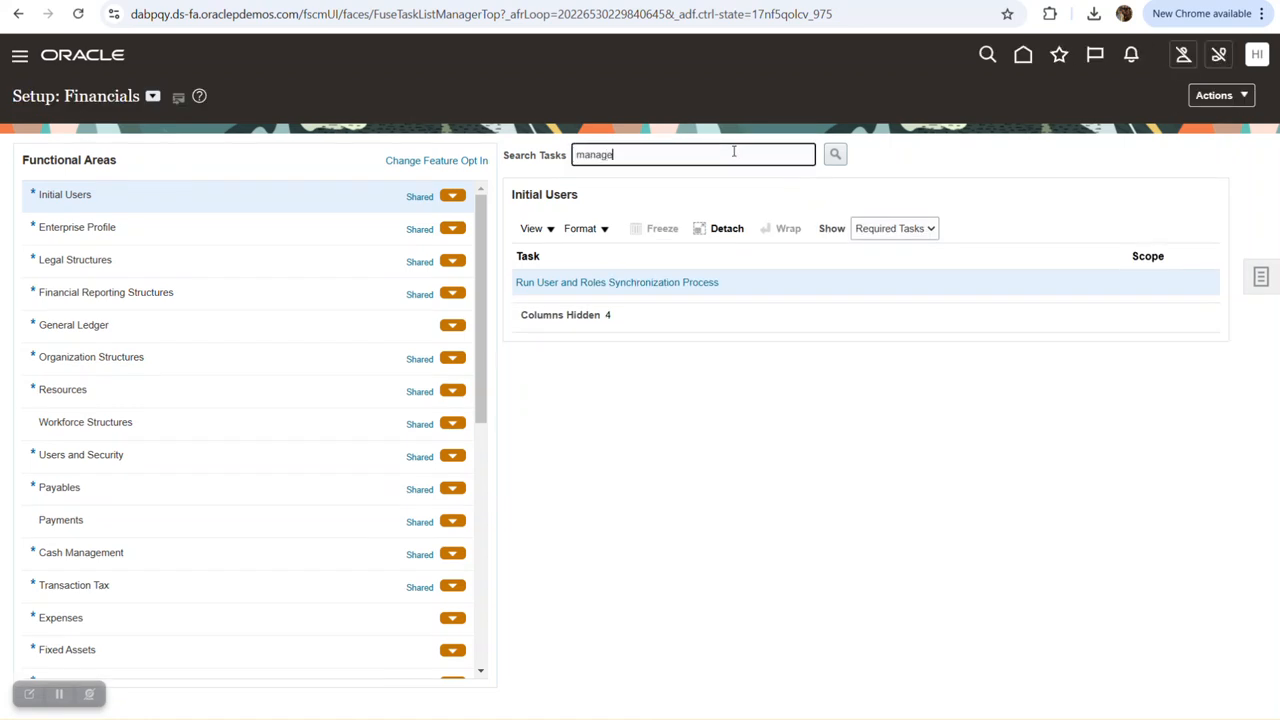
type("rece")
key("Return")
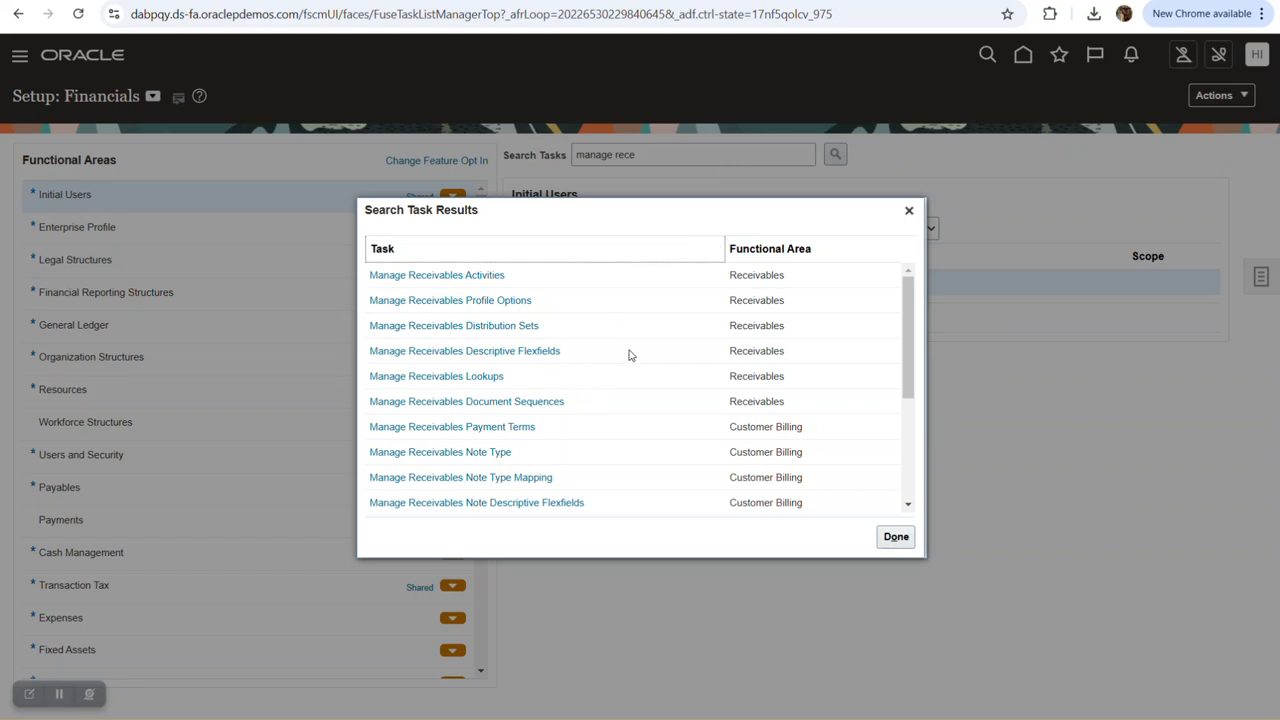
scroll(630, 354, "down", 2)
scroll(630, 354, "down", 2)
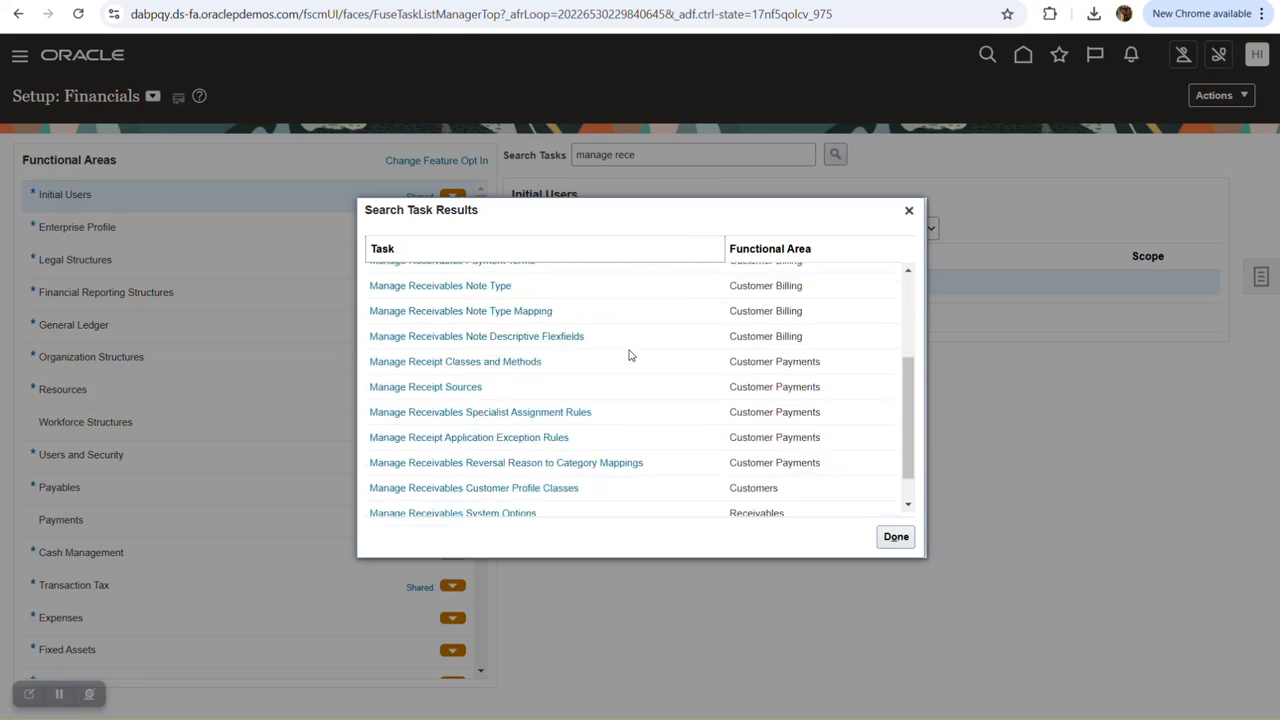
scroll(629, 354, "down", 1)
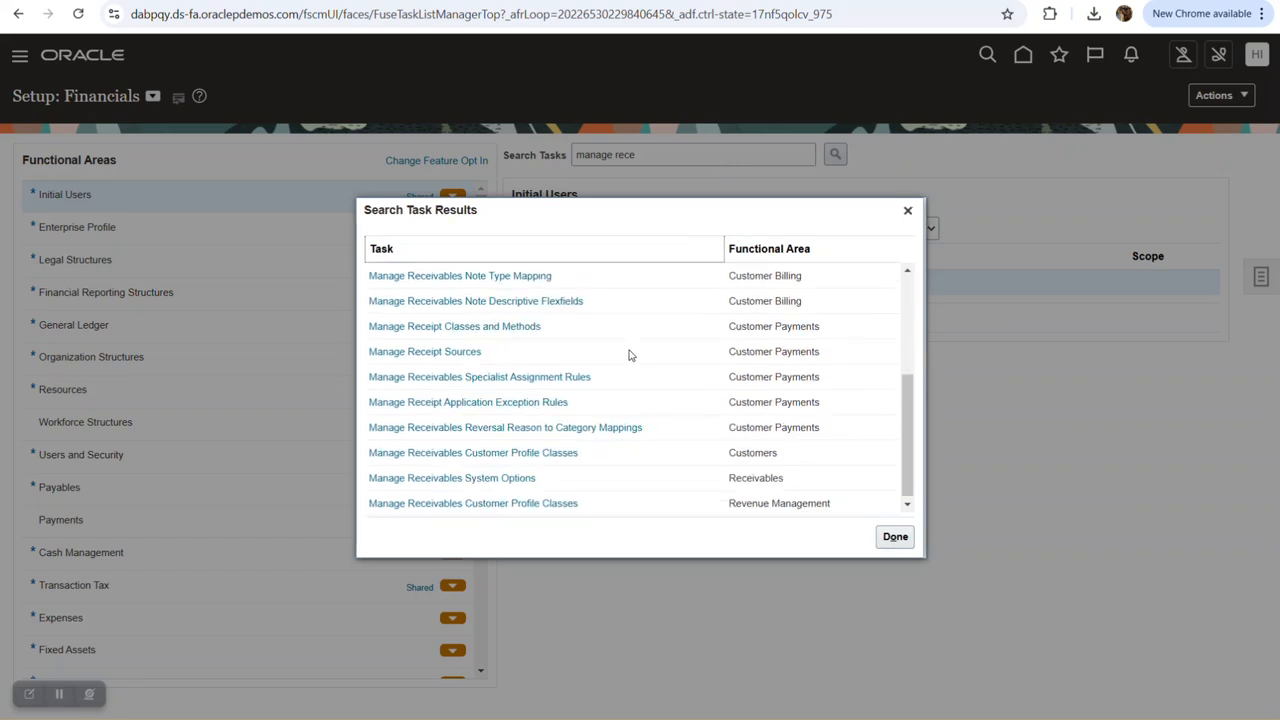
left_click(500, 491)
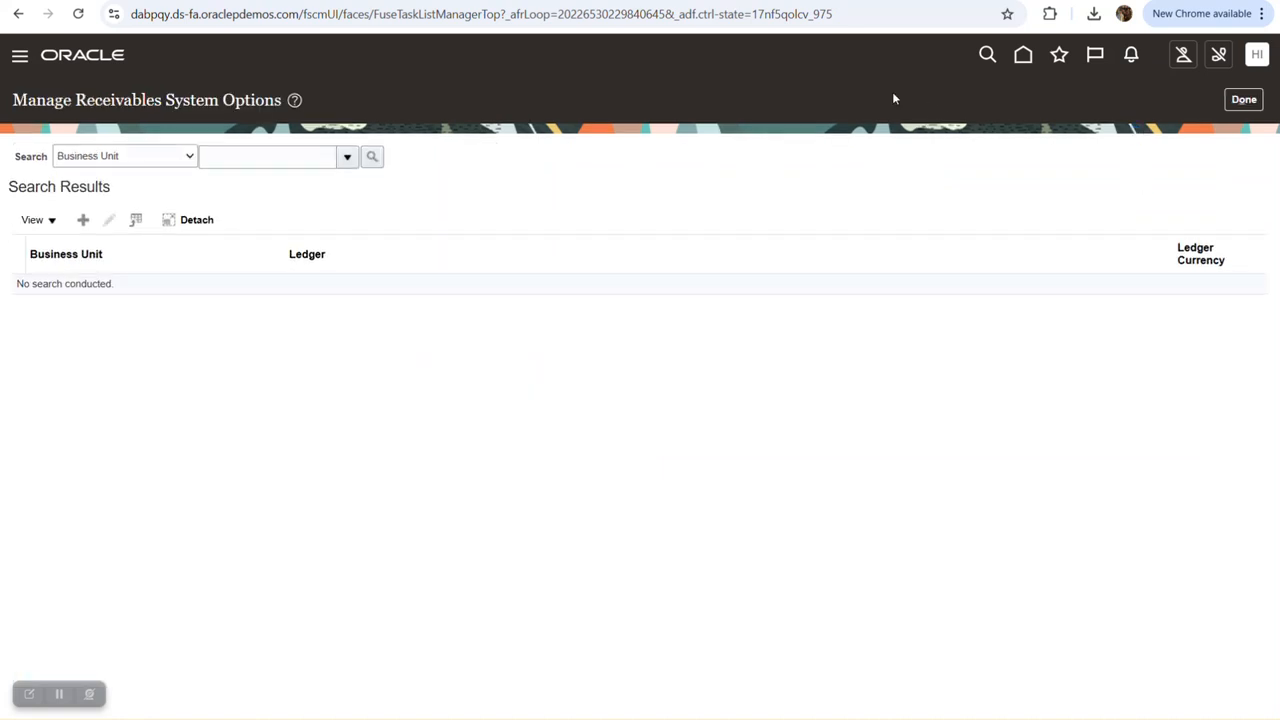
Try to search the Receivables system options for business unit "US".
left_click(347, 157)
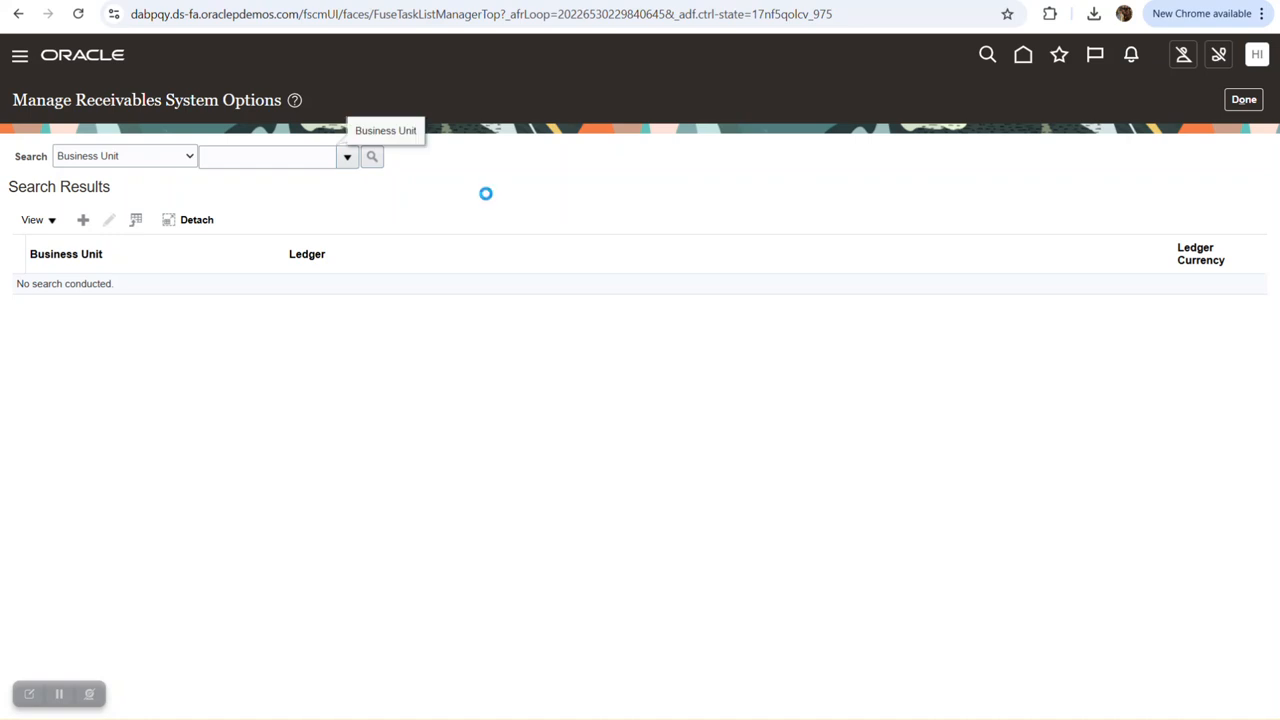
scroll(300, 318, "down", 2)
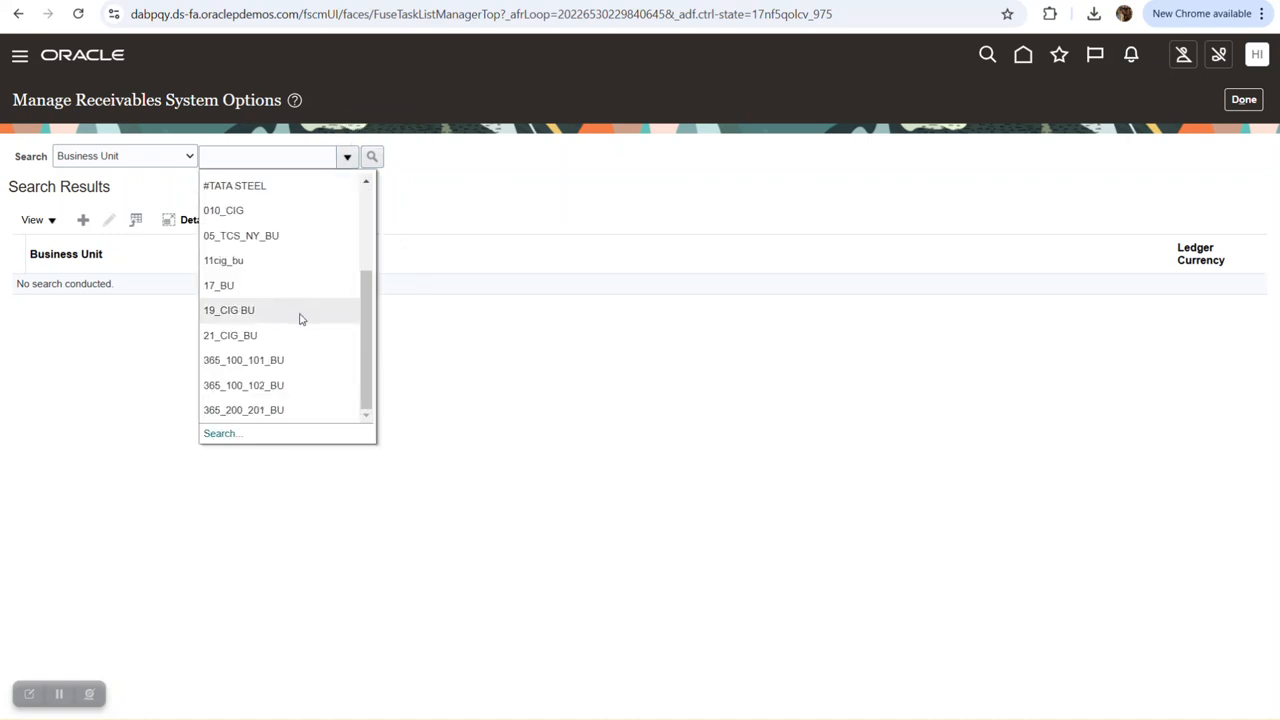
right_click(247, 166)
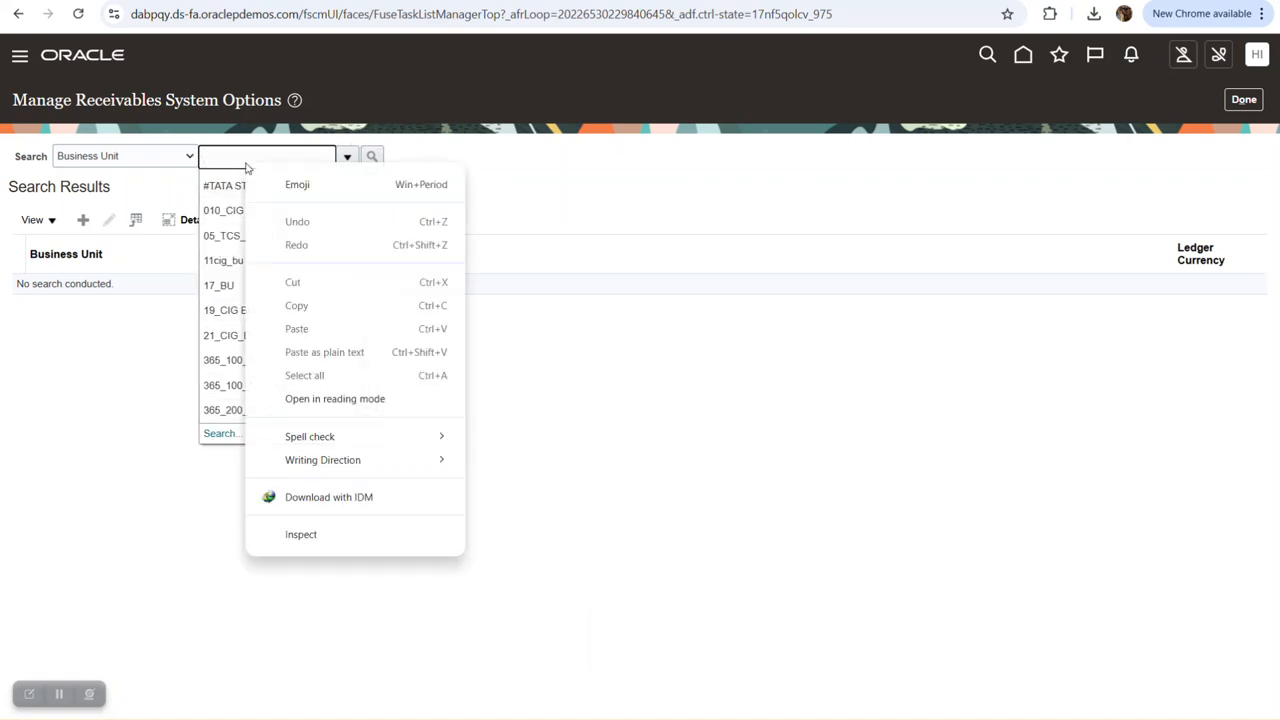
key("Caps_Lock")
key("s")
left_click(247, 163)
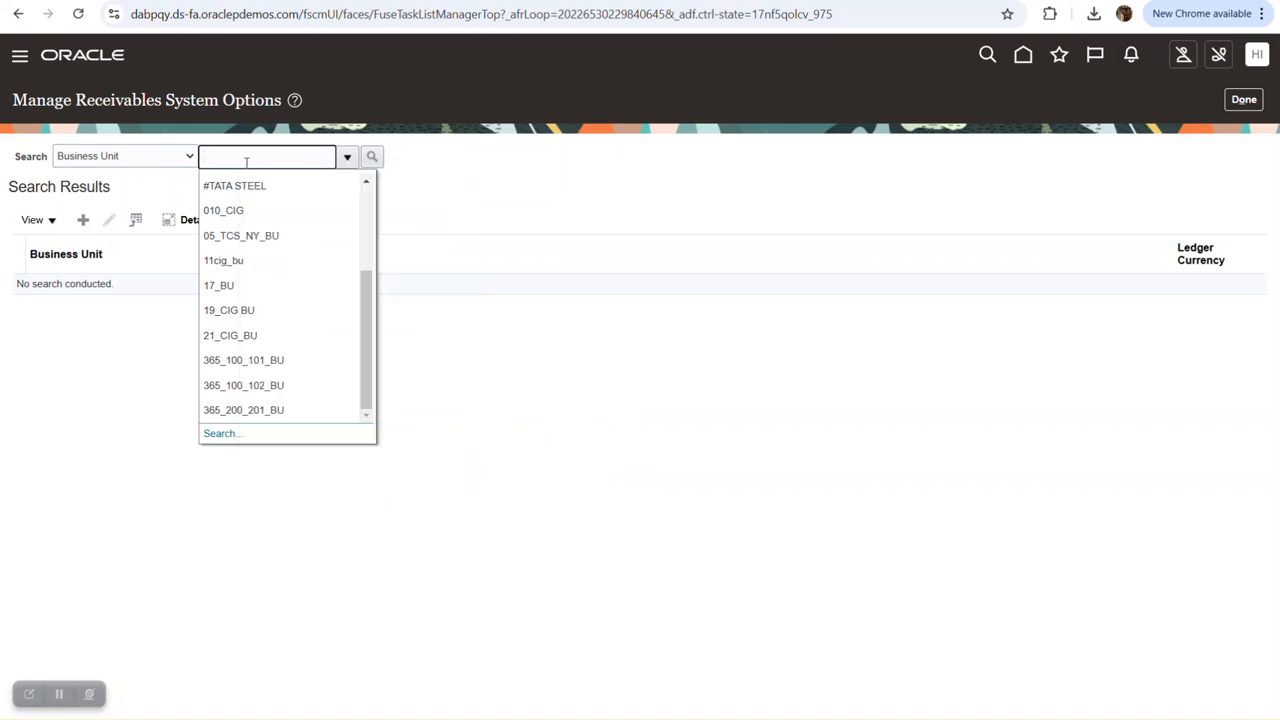
type("US")
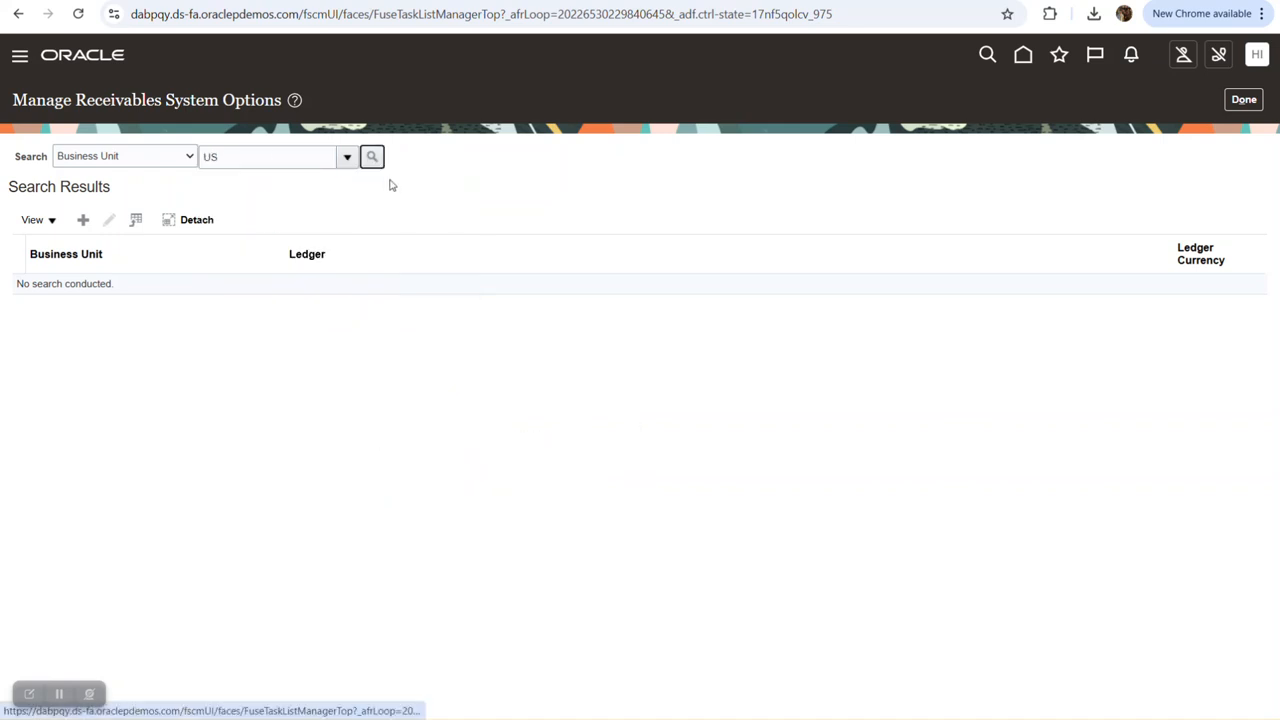
Try the business unit lookup with "US" and with "U", and cancel it.
left_click(347, 157)
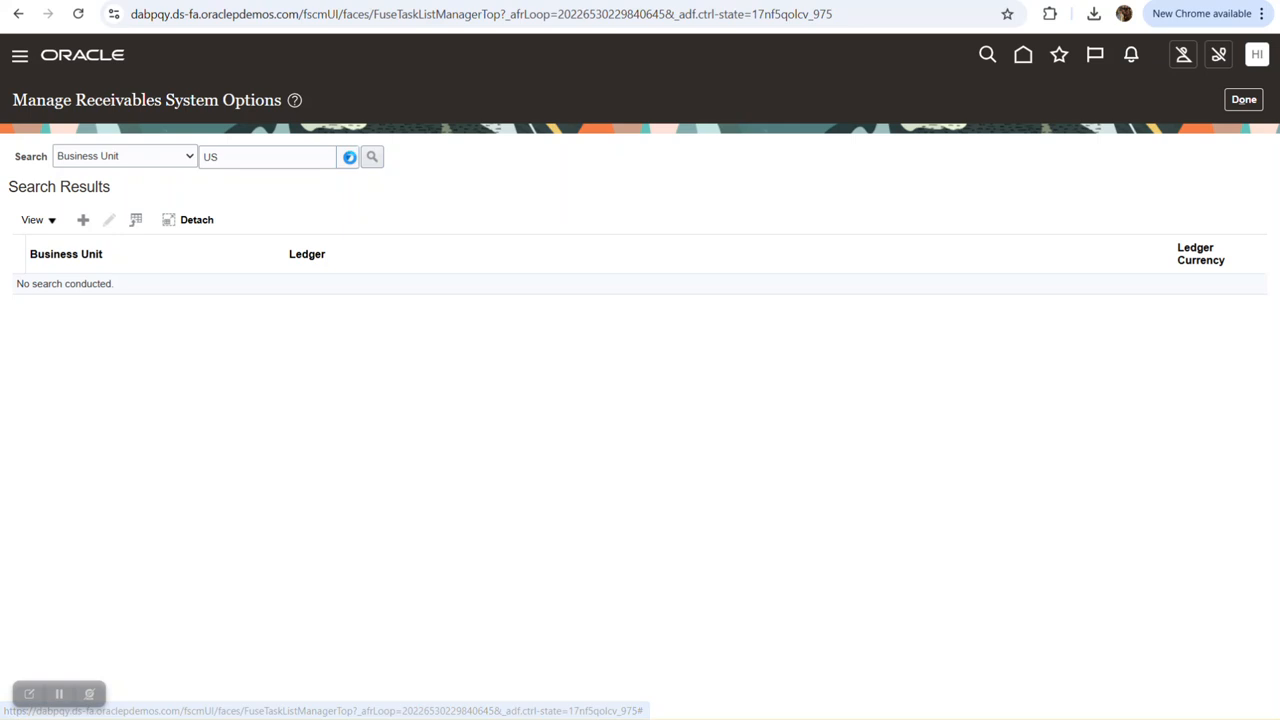
left_click(234, 434)
left_click(660, 345)
left_click(709, 377)
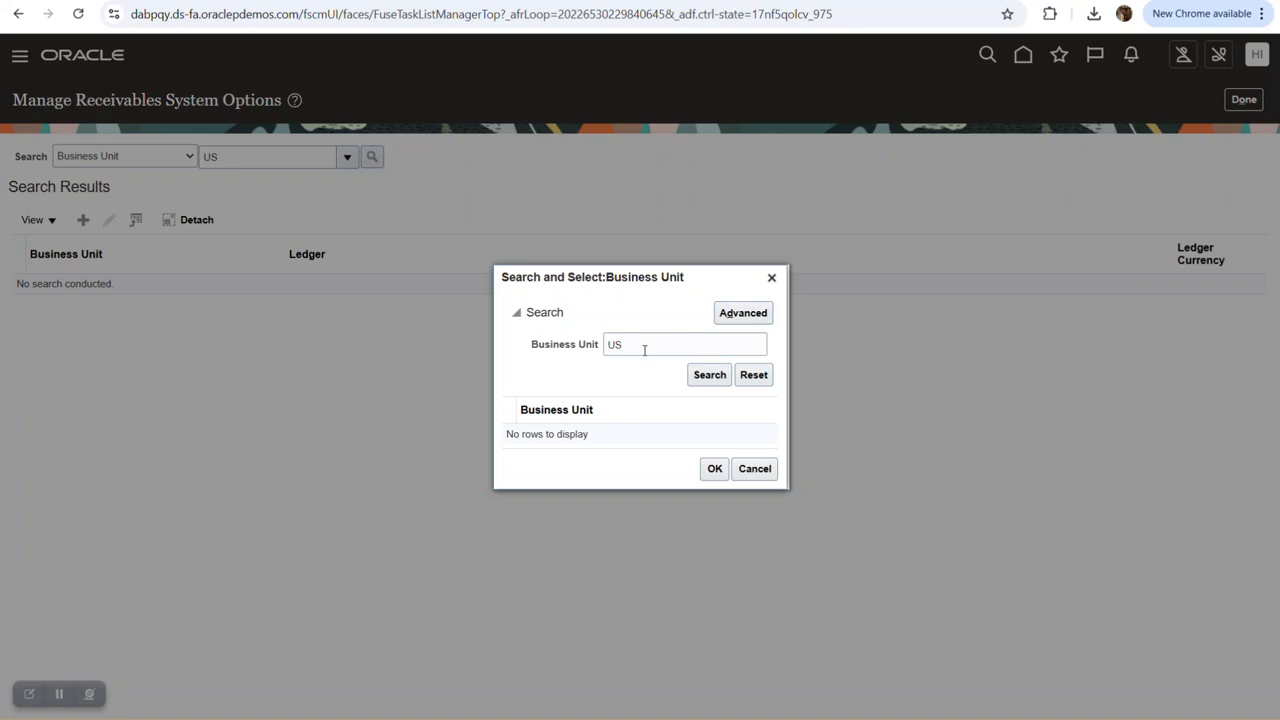
left_click(644, 347)
key("BackSpace")
left_click(709, 376)
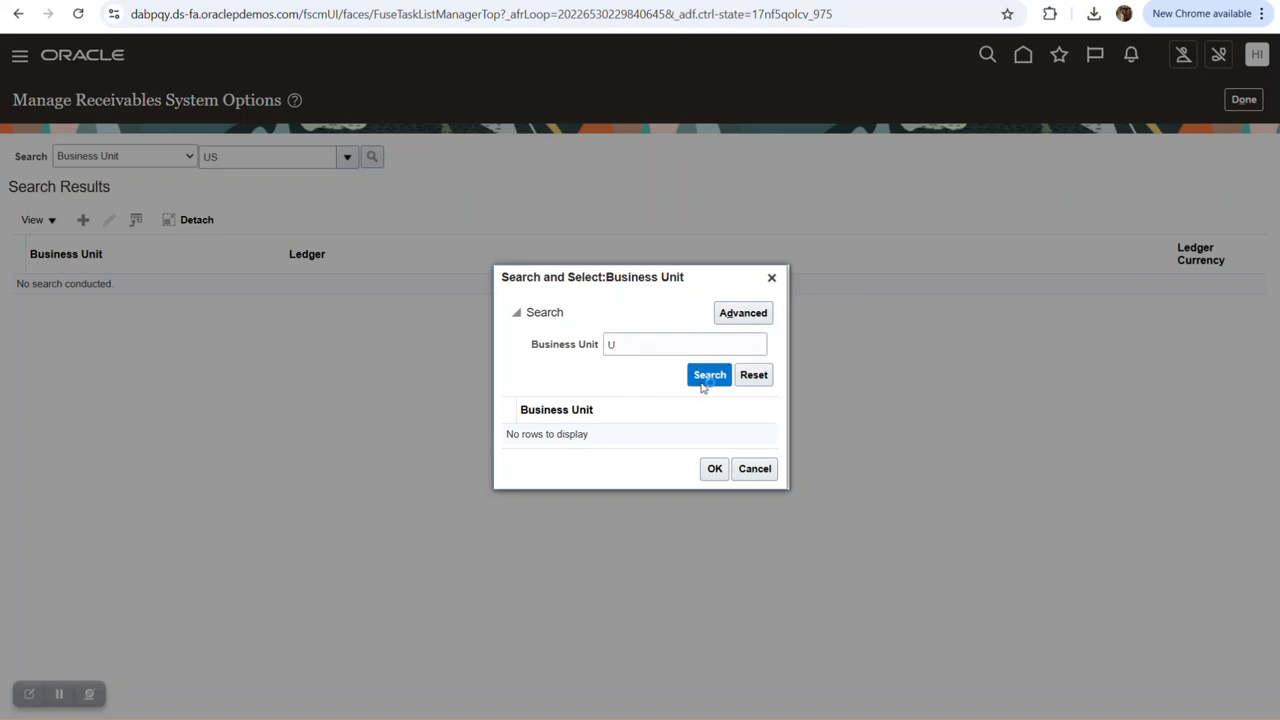
left_click(764, 470)
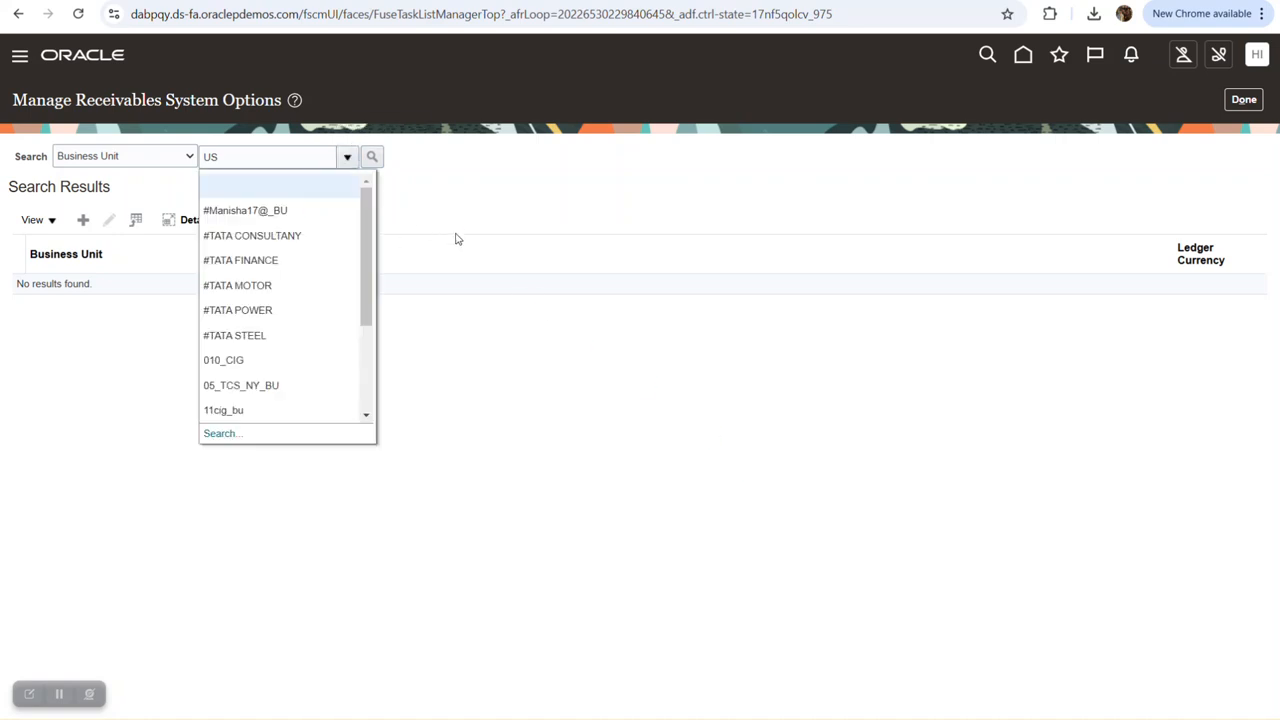
Browse the business unit list, retry the lookup with the name filter cleared, and leave it without choosing a unit.
scroll(322, 291, "down", 3)
left_click(222, 433)
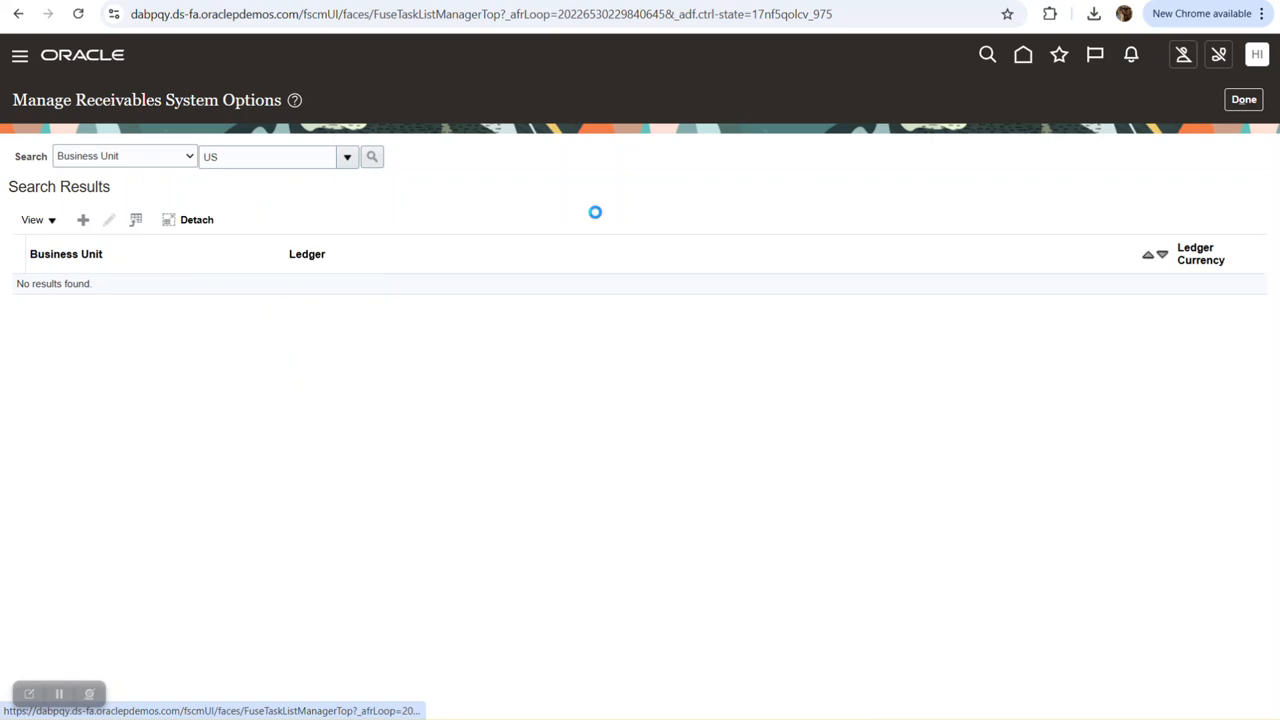
left_click(672, 342)
key("BackSpace")
key("BackSpace")
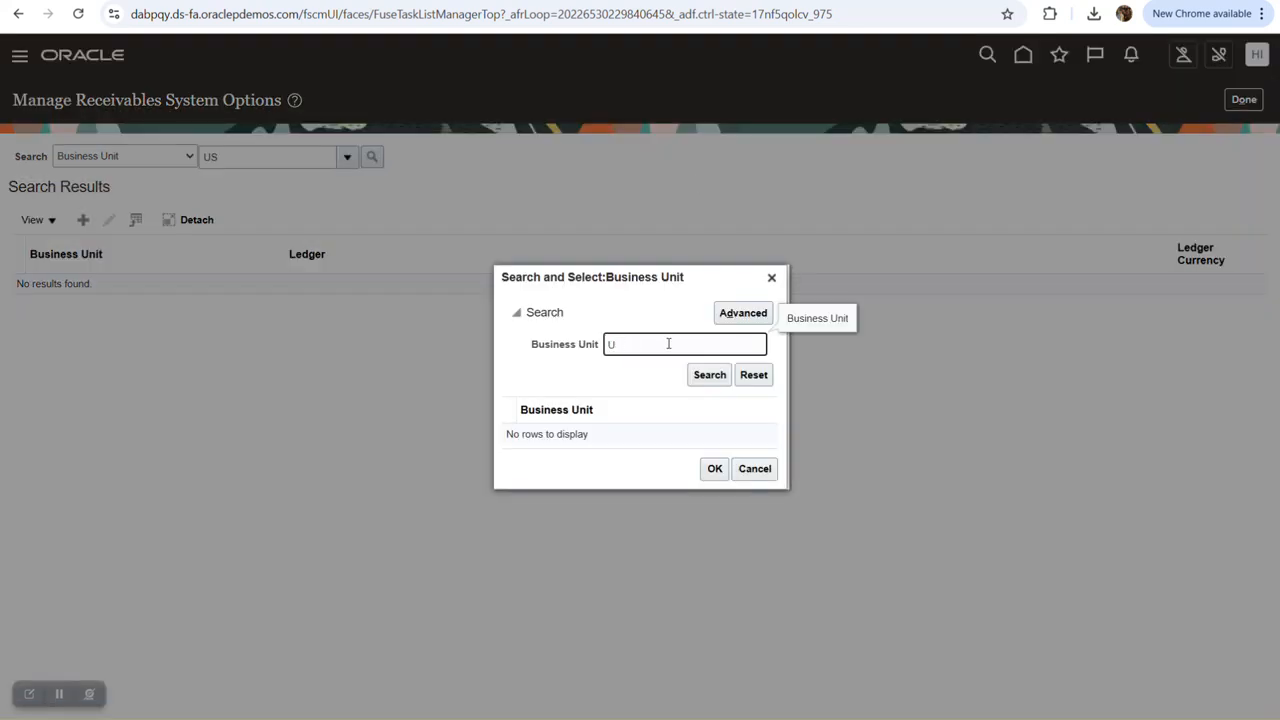
left_click(701, 376)
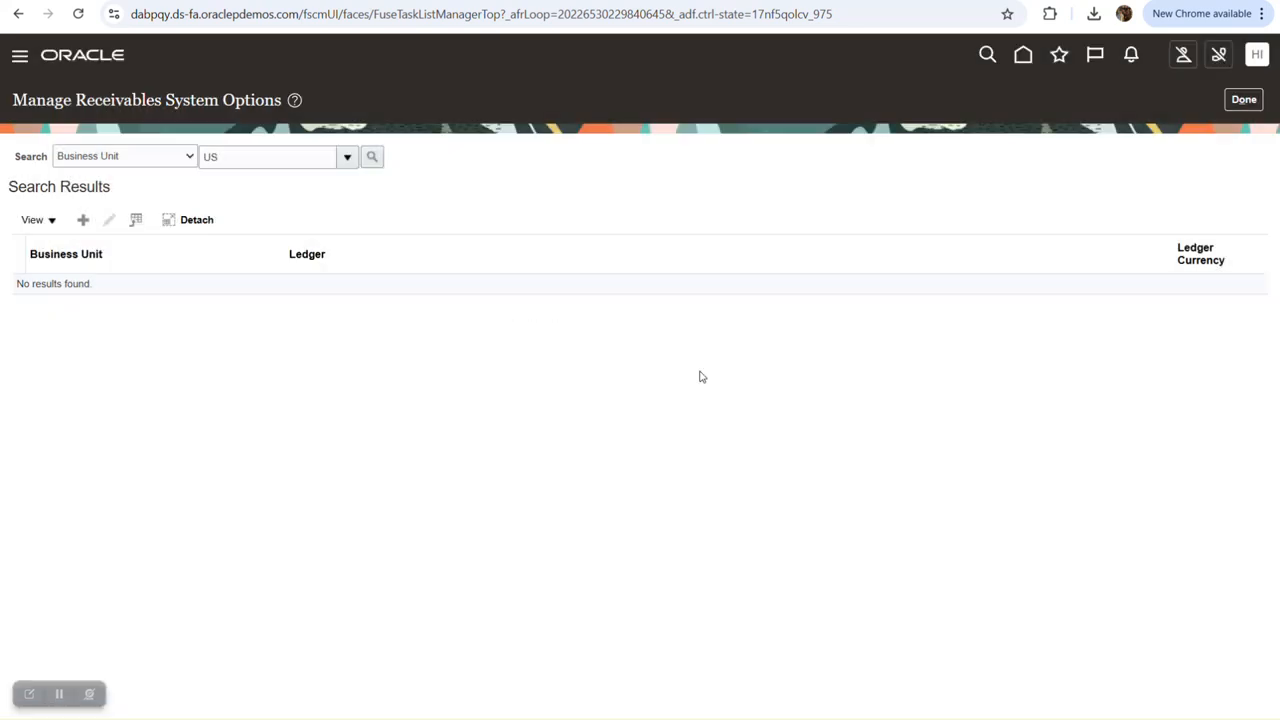
Search for business unit #TATA MOTOR and open its Receivables system options for editing.
left_click(347, 159)
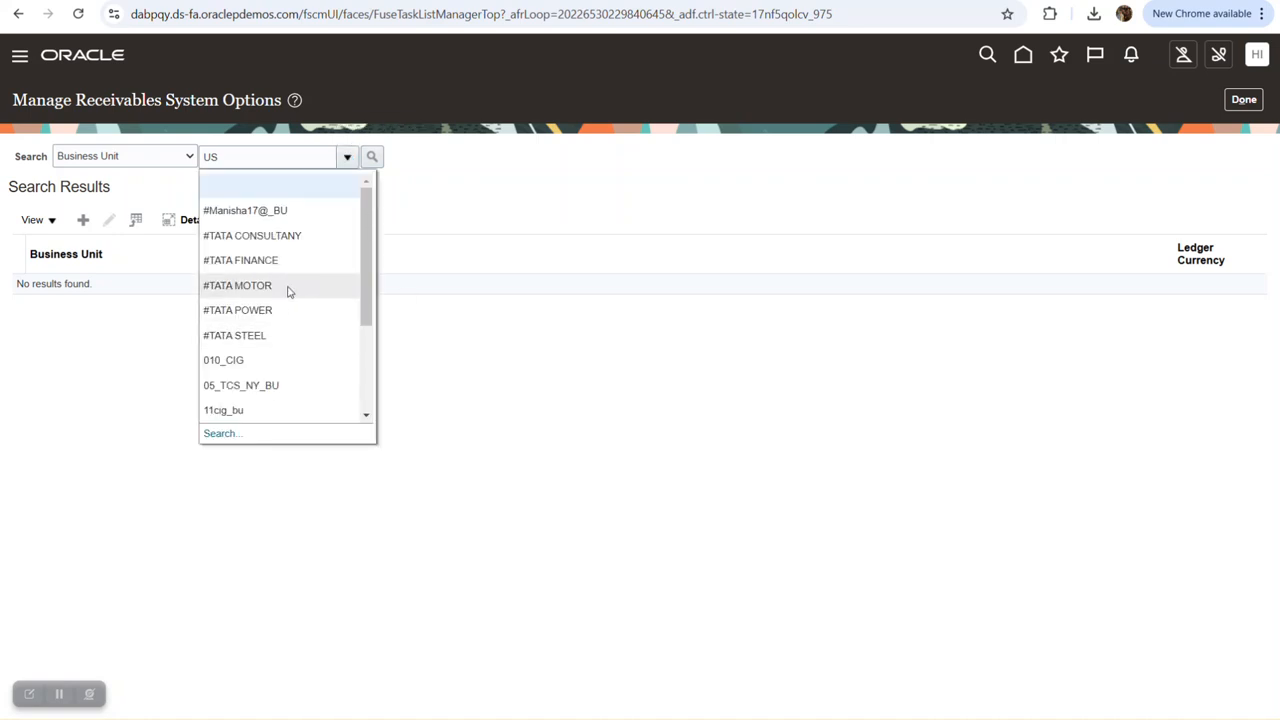
left_click(287, 287)
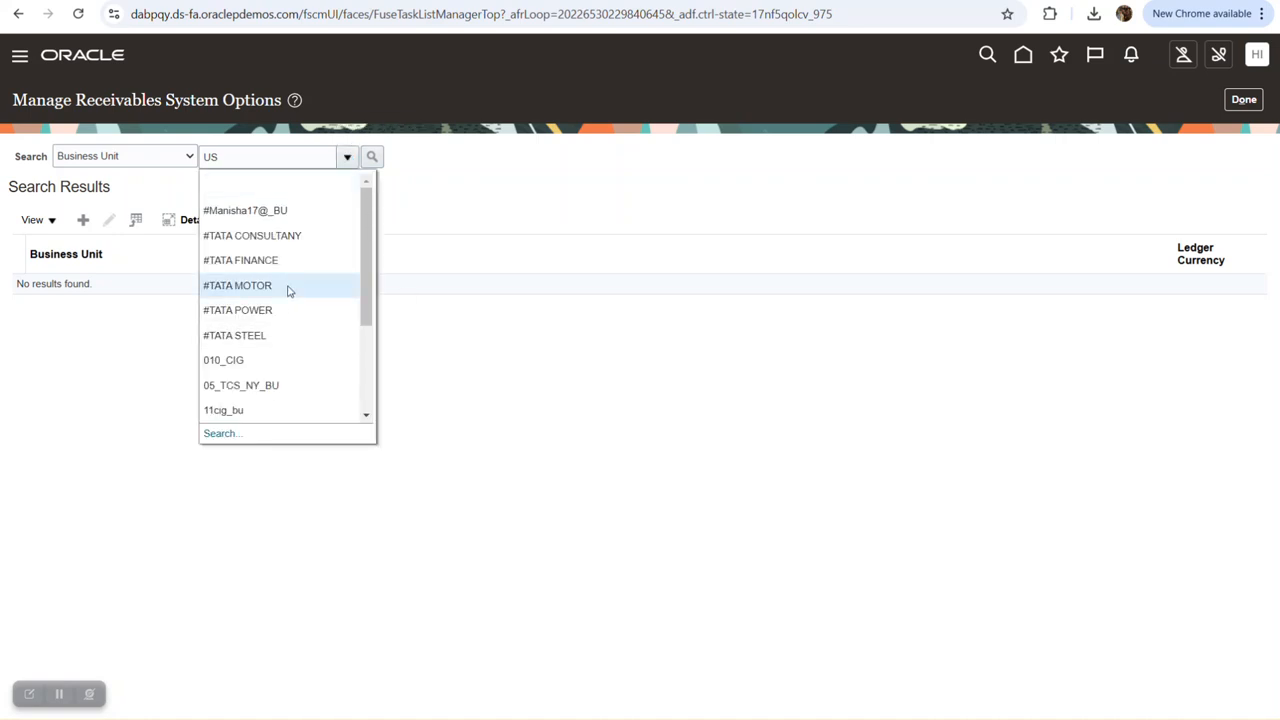
left_click(375, 158)
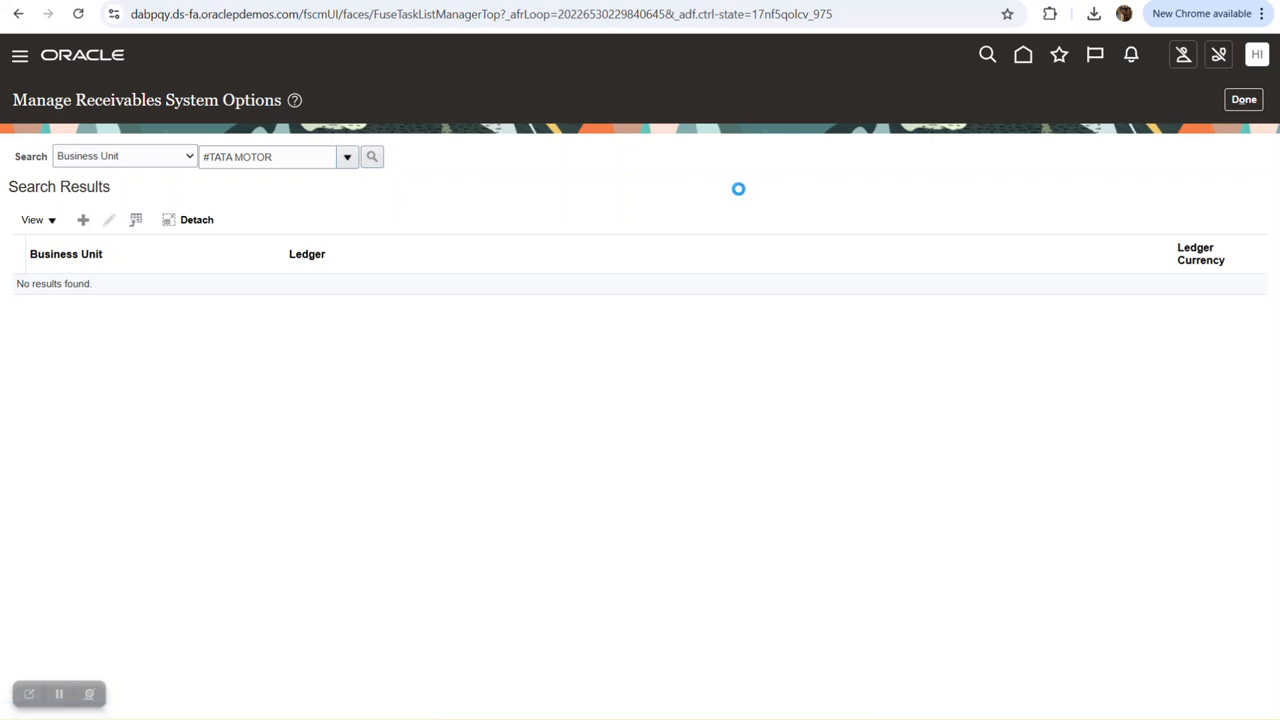
left_click(148, 289)
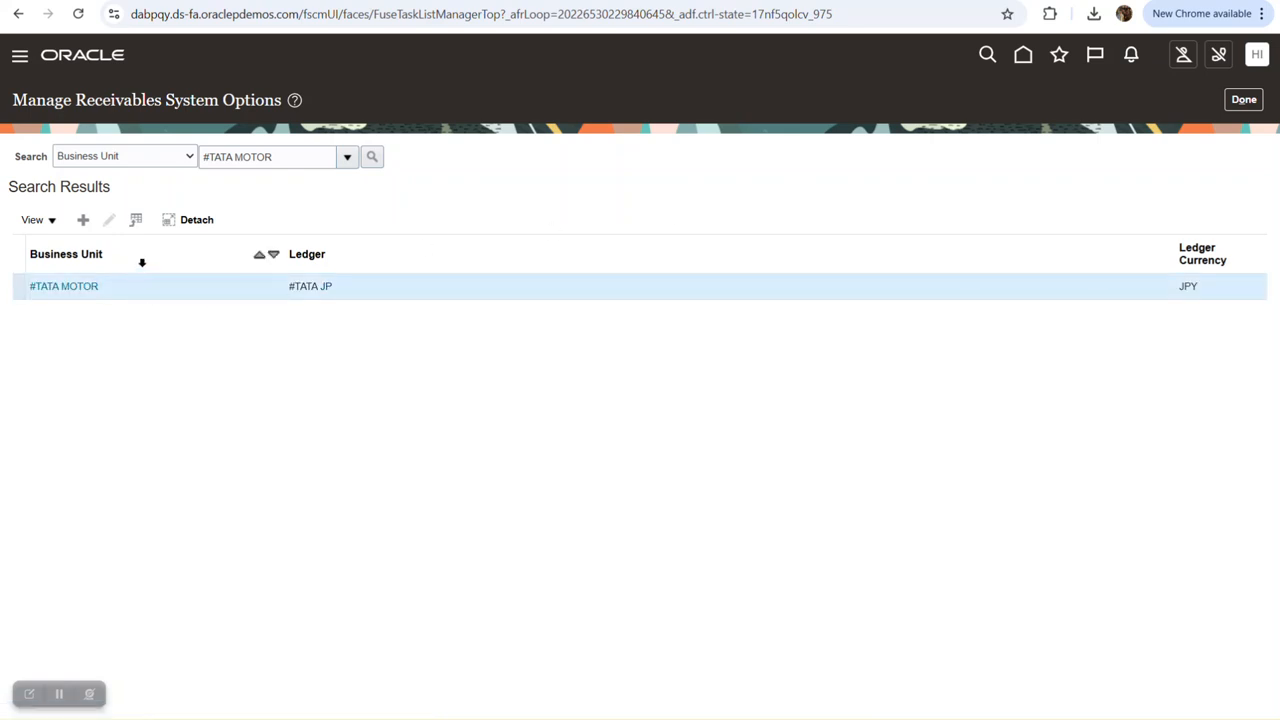
left_click(110, 222)
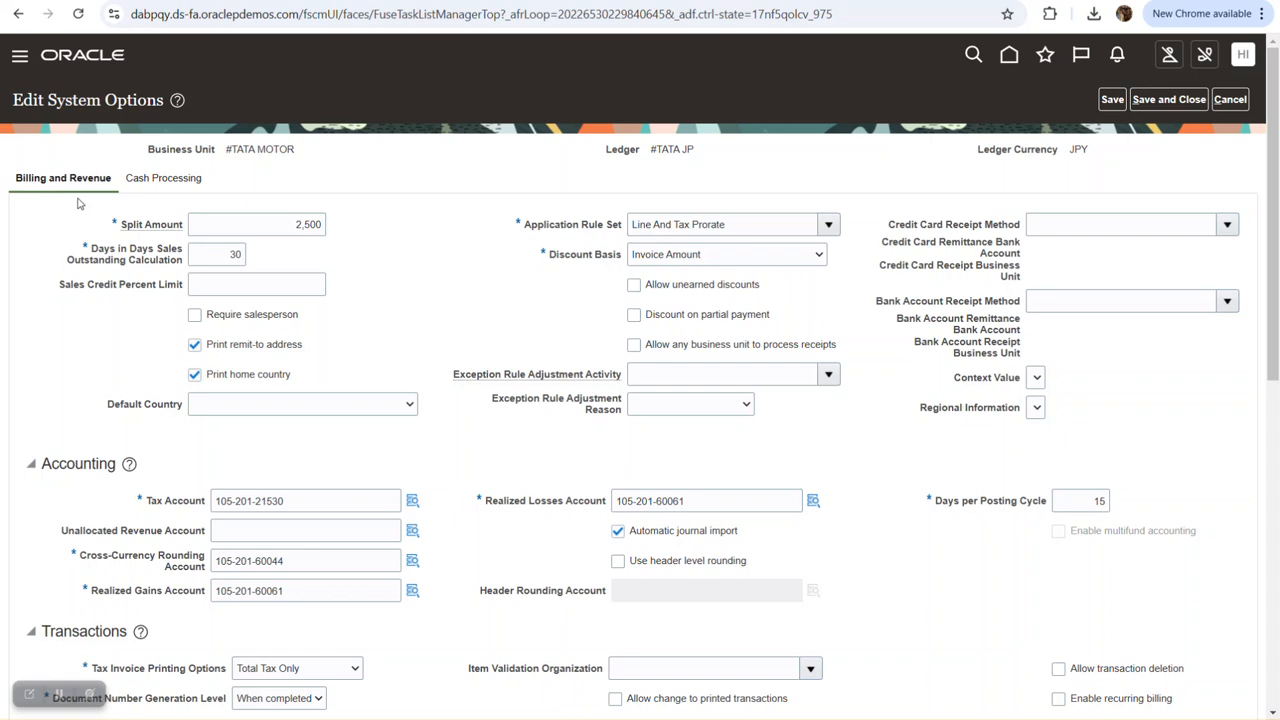
Examine the Billing and Revenue options for #TATA MOTOR, especially the Transactions section and its recurring billing setting.
scroll(143, 280, "down", 5)
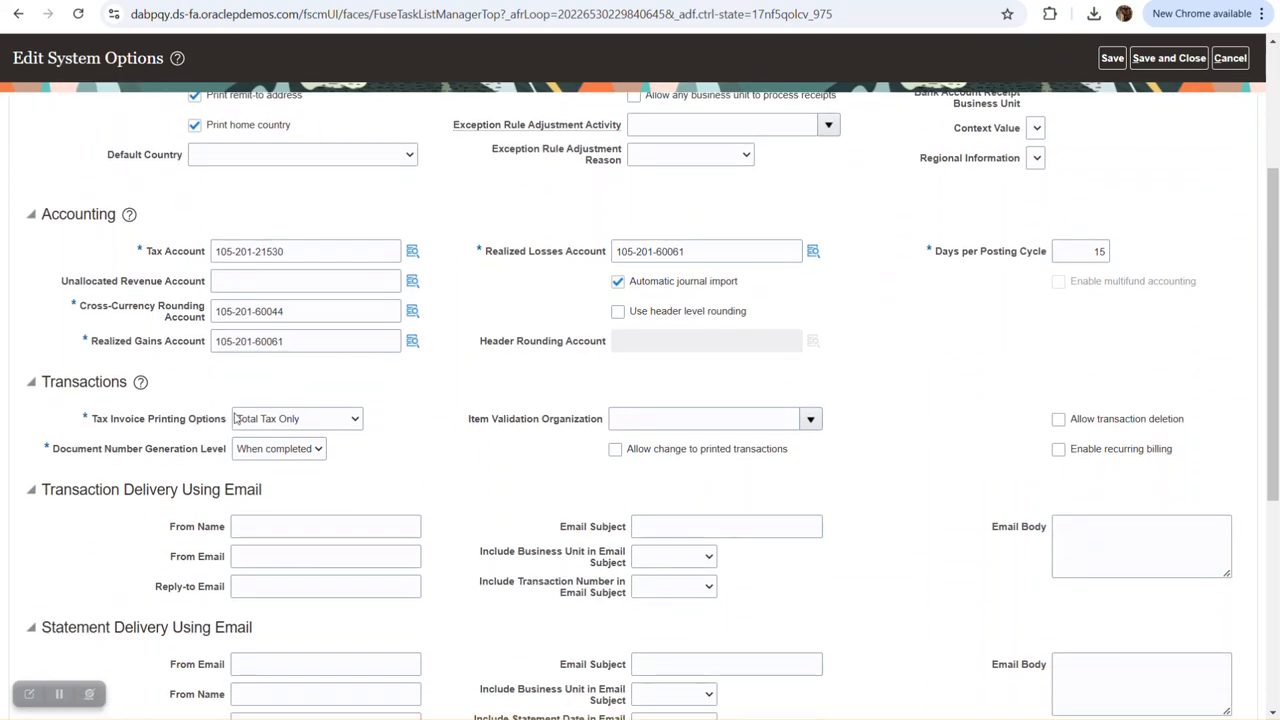
double_click(73, 385)
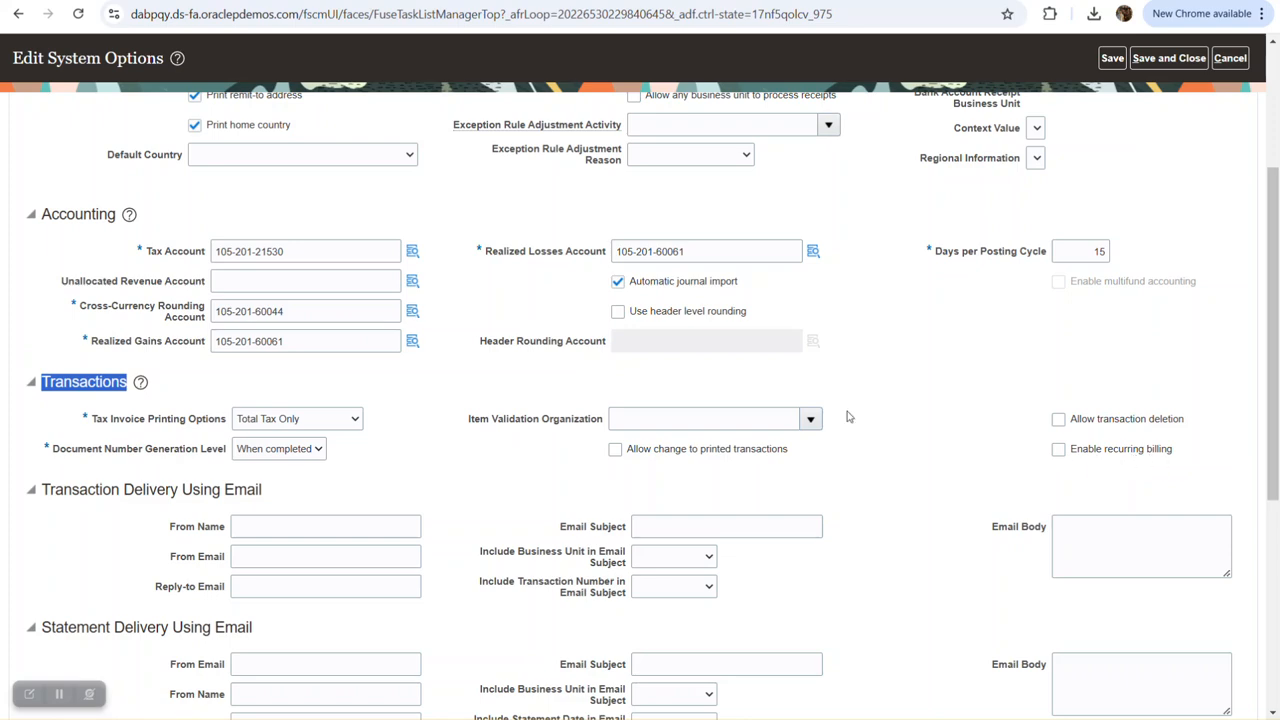
scroll(846, 417, "up", 4)
scroll(1015, 440, "down", 4)
scroll(270, 169, "up", 5)
left_click_drag(229, 152, 372, 174)
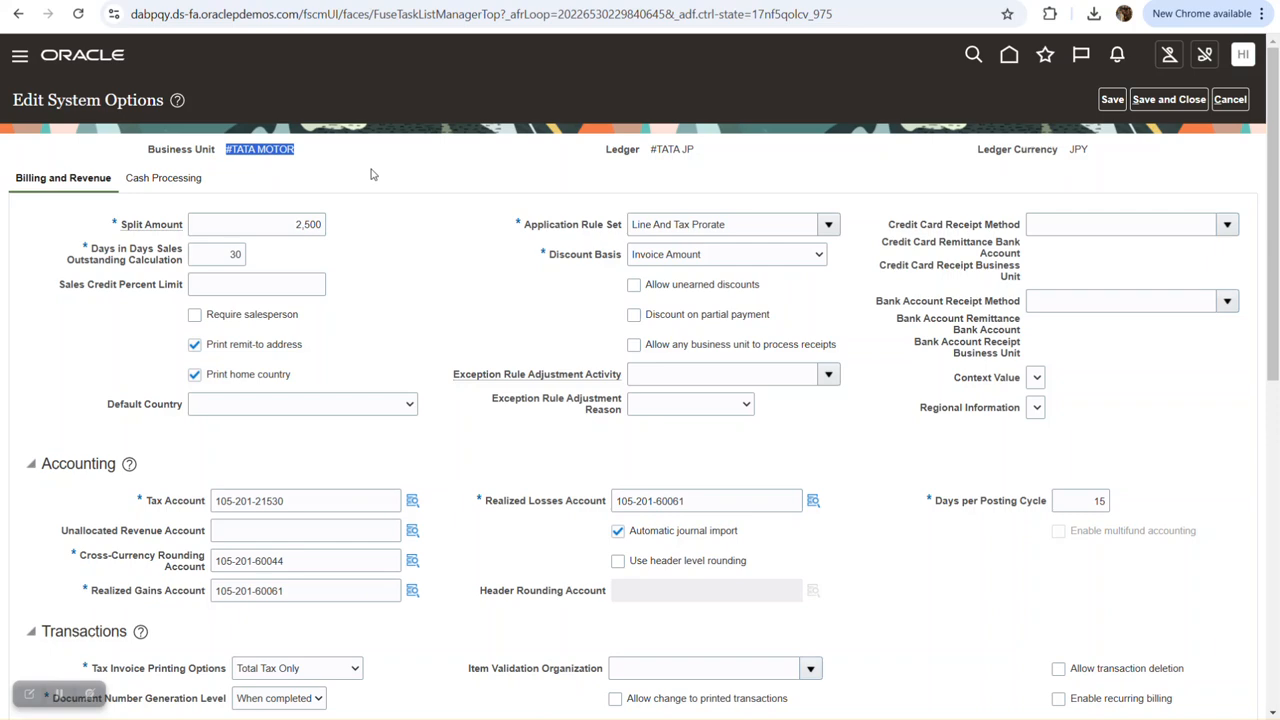
scroll(441, 233, "down", 4)
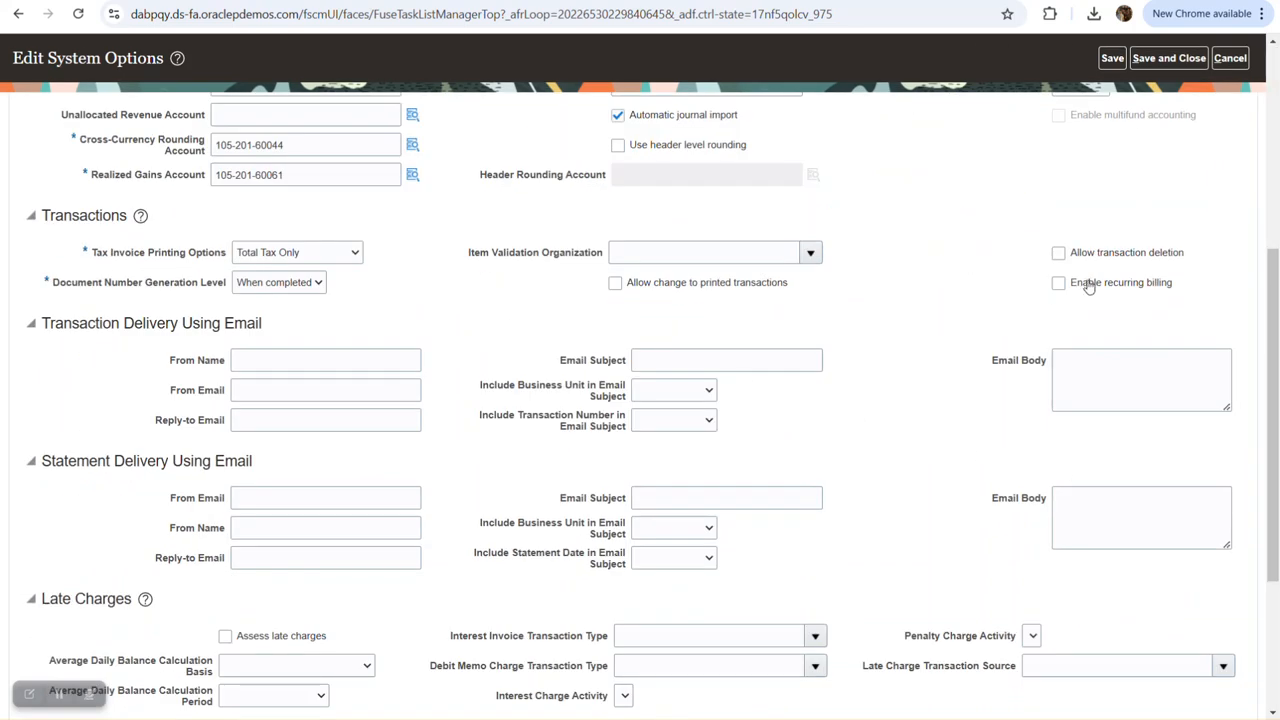
scroll(467, 265, "up", 2)
scroll(467, 265, "up", 3)
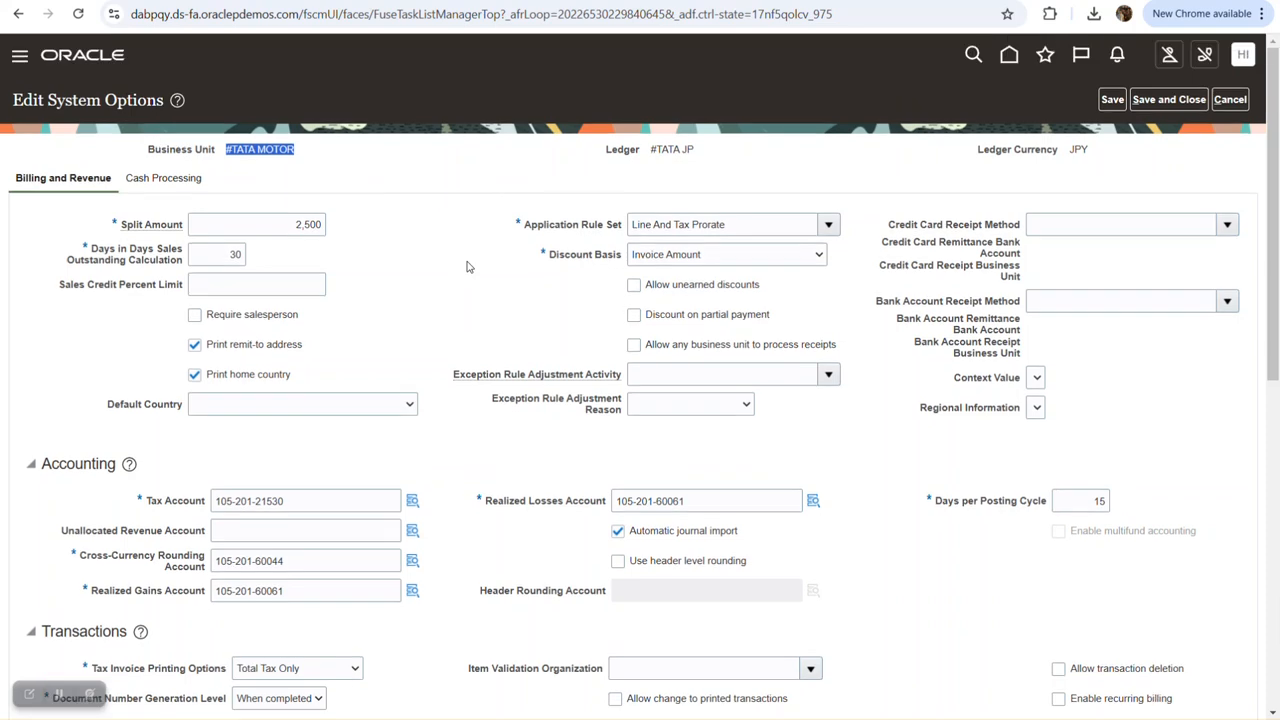
Enable recurring billing in the Transactions options for #TATA MOTOR, save and close, and return to the Financials setup.
scroll(466, 264, "down", 2)
scroll(466, 264, "up", 2)
scroll(267, 171, "down", 3)
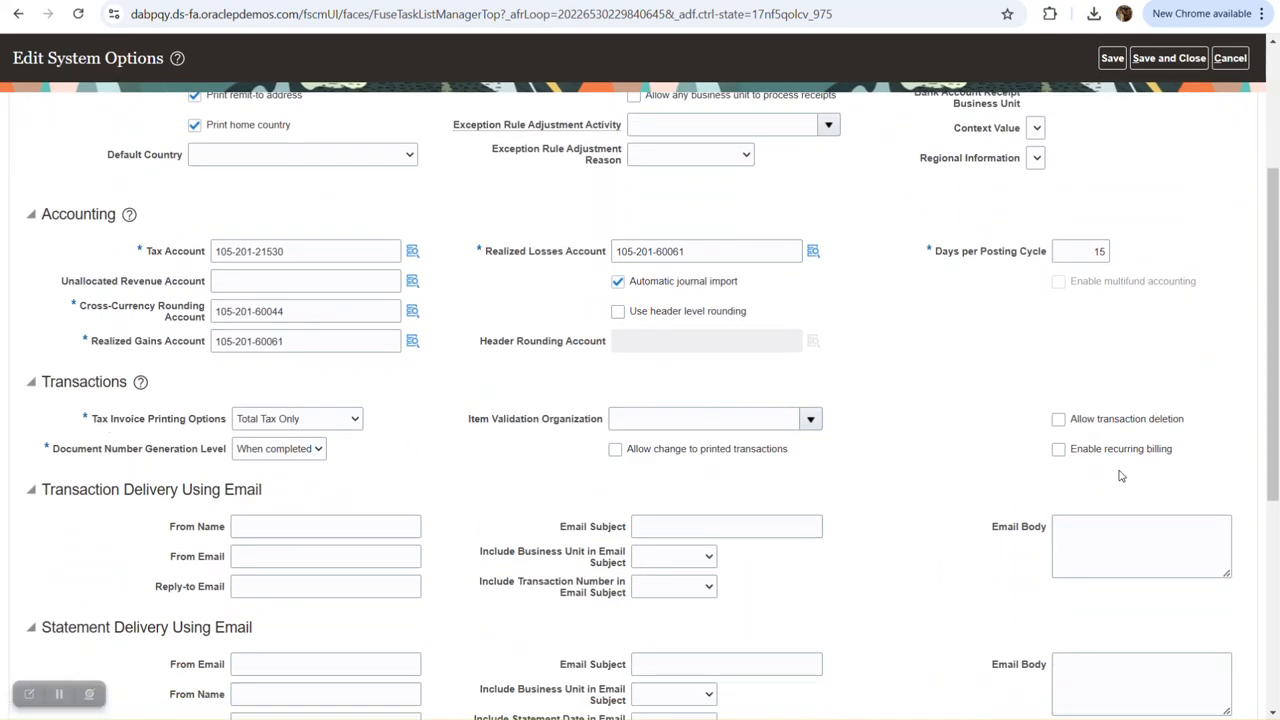
left_click(1059, 452)
scroll(1190, 328, "up", 5)
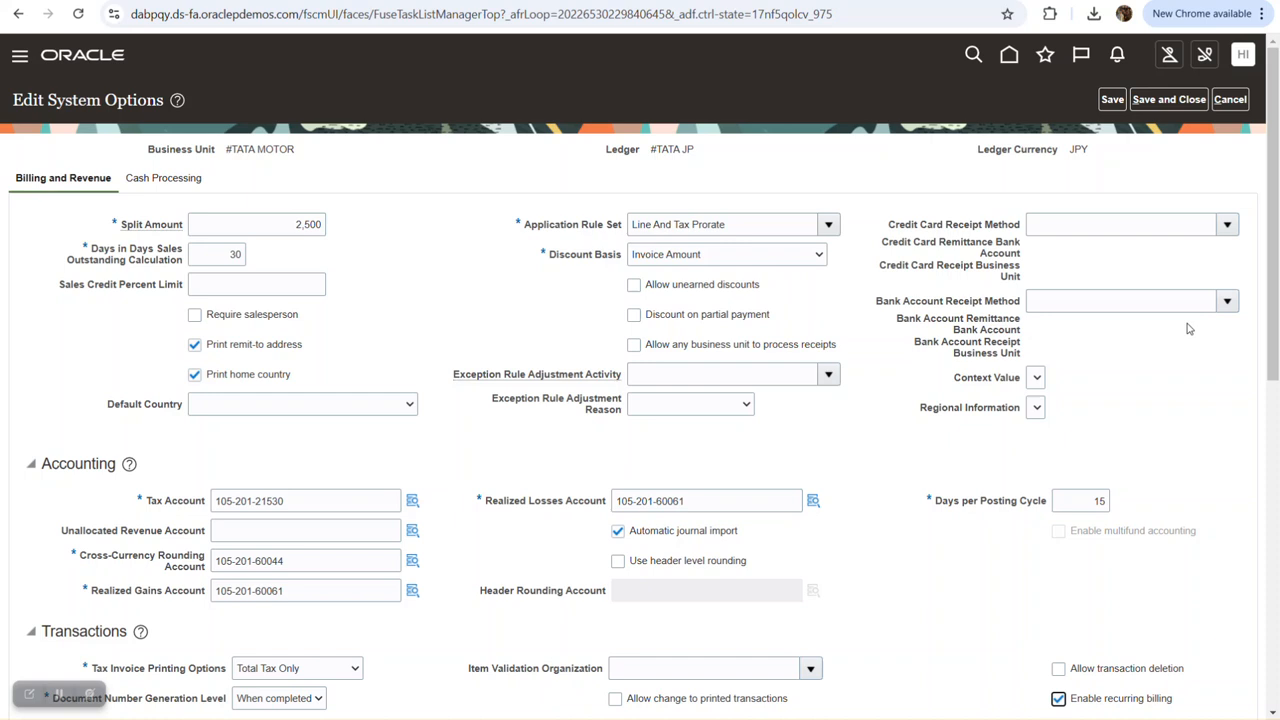
left_click(1168, 100)
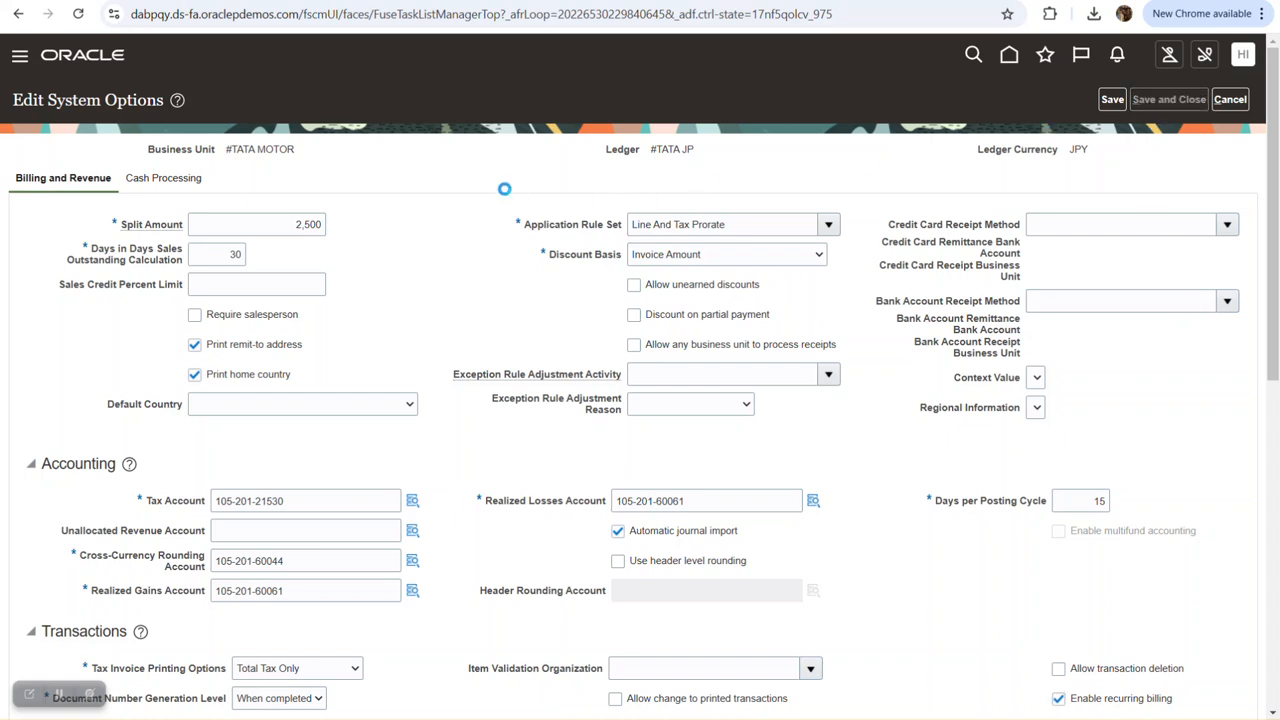
left_click(1244, 100)
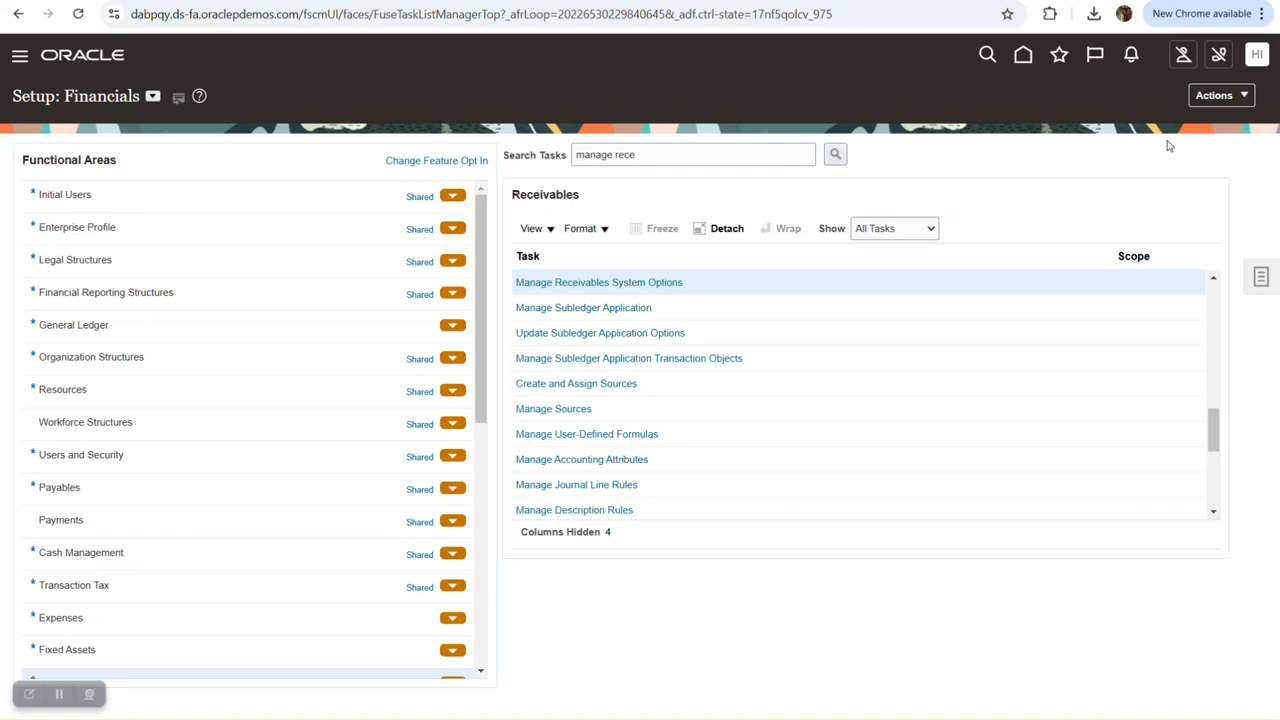
Leave the setup for the Billing work area and start a new recurring bill plan from Manage Recurring Bill Plans.
left_click(1262, 281)
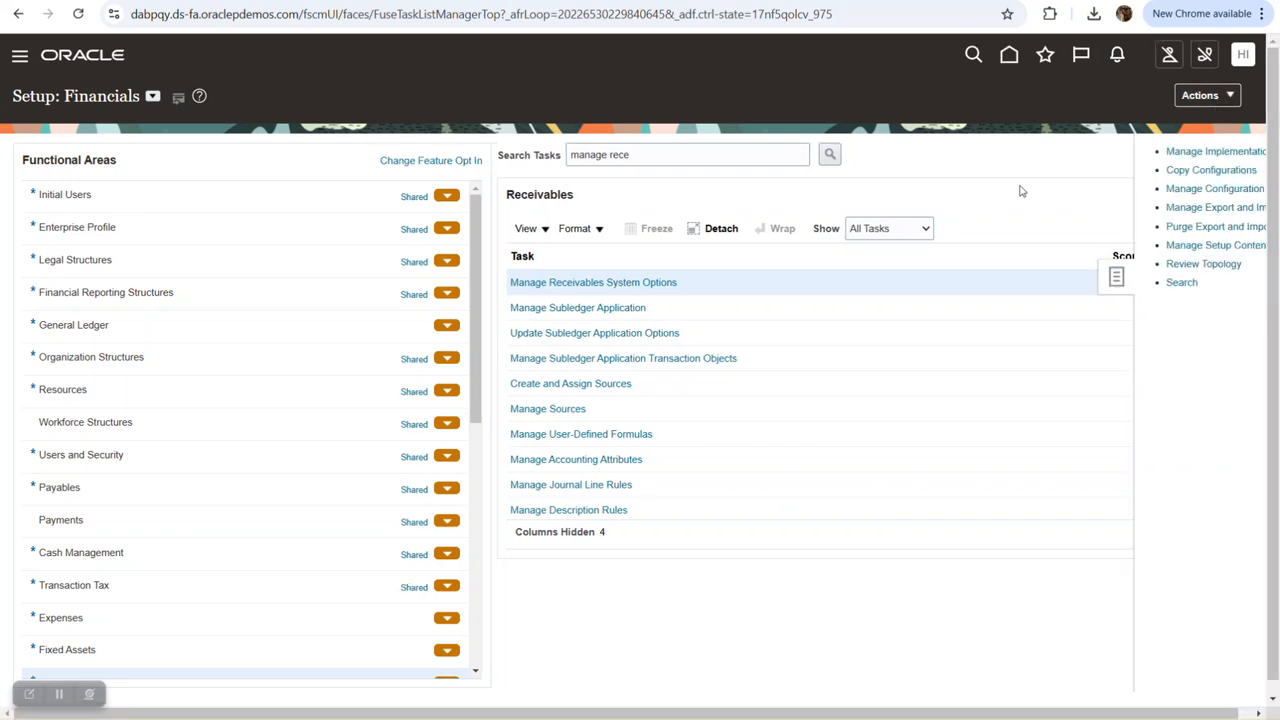
left_click(1022, 58)
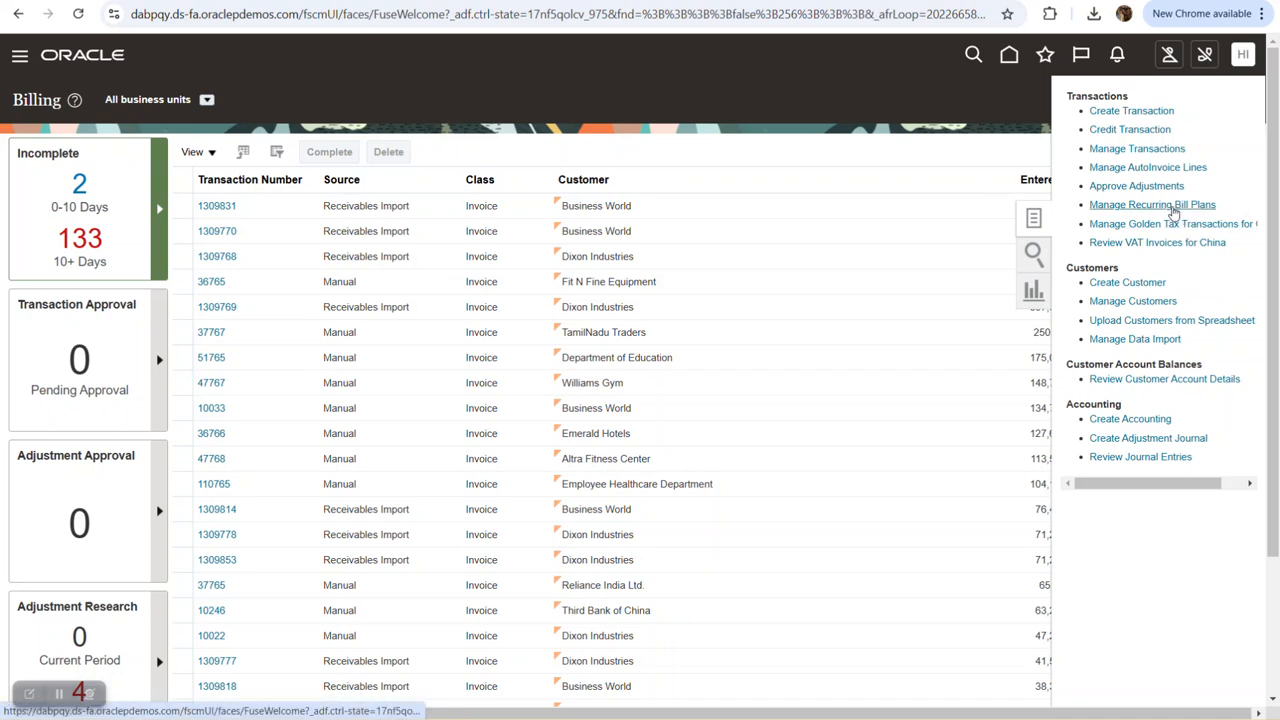
left_click(1172, 210)
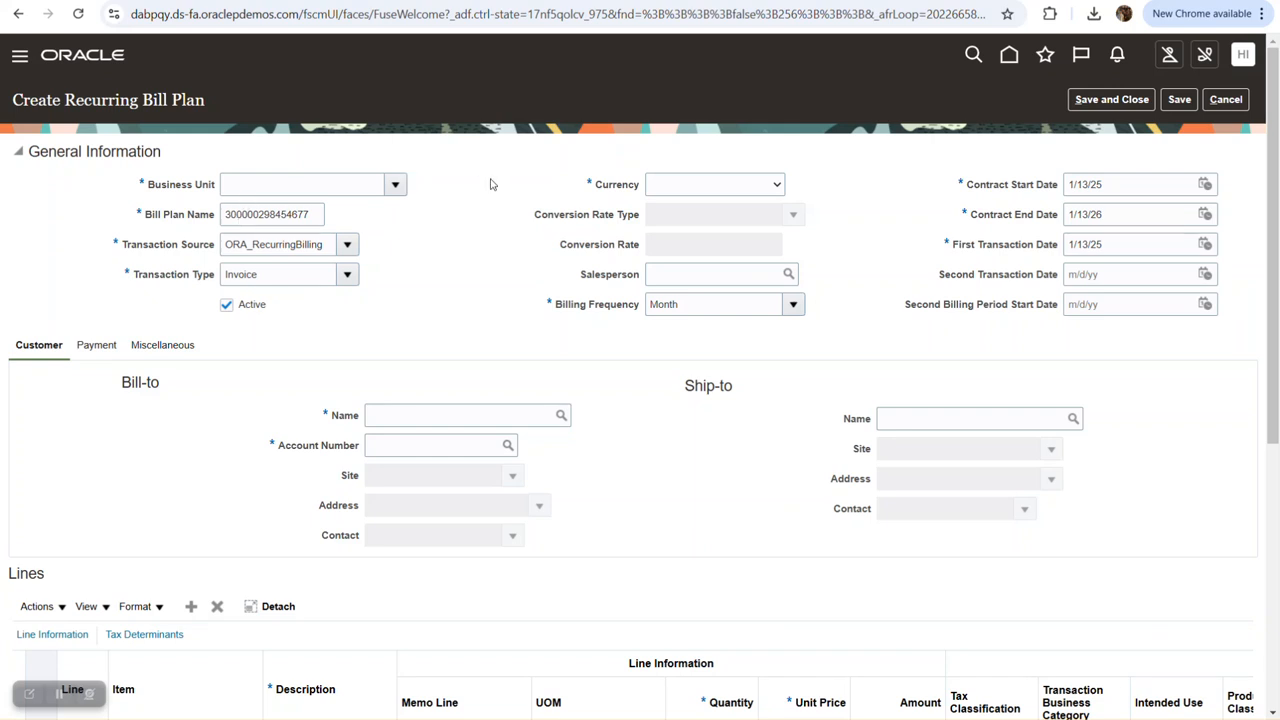
Set the bill plan's business unit to #TATA MOTOR with currency JPY - Yen, and check the billing frequency choices.
left_click(396, 186)
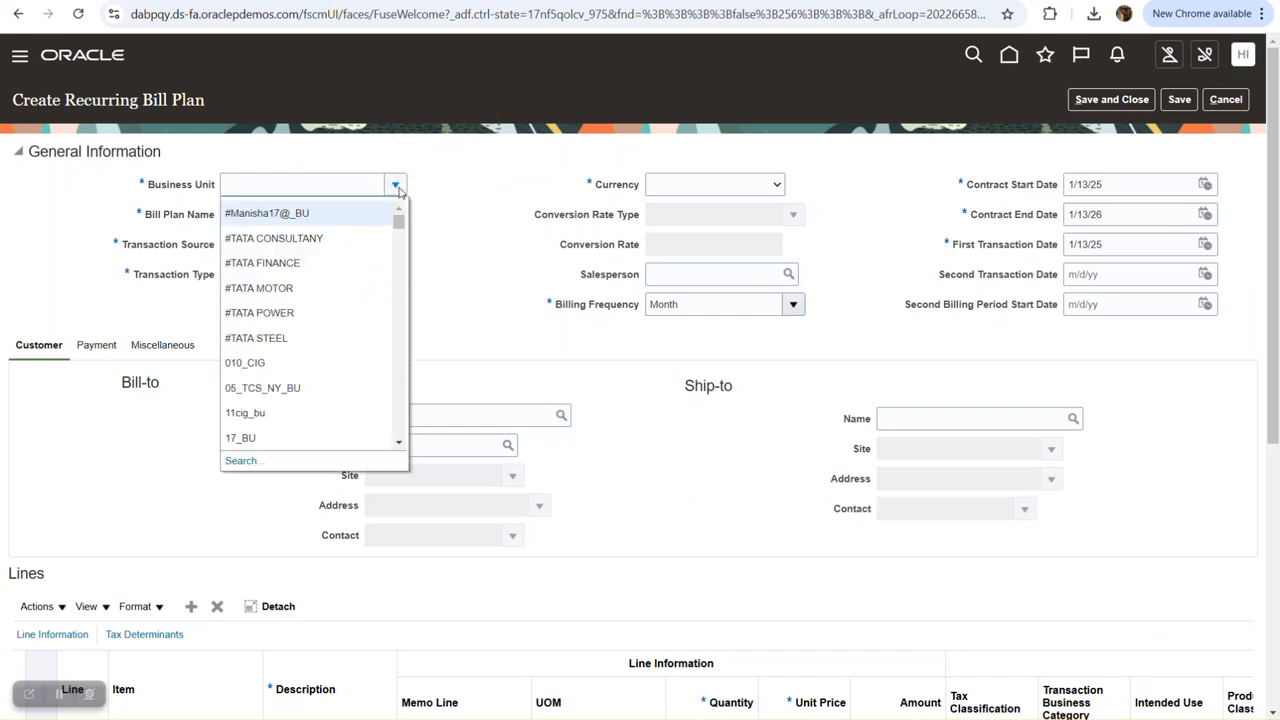
left_click(574, 222)
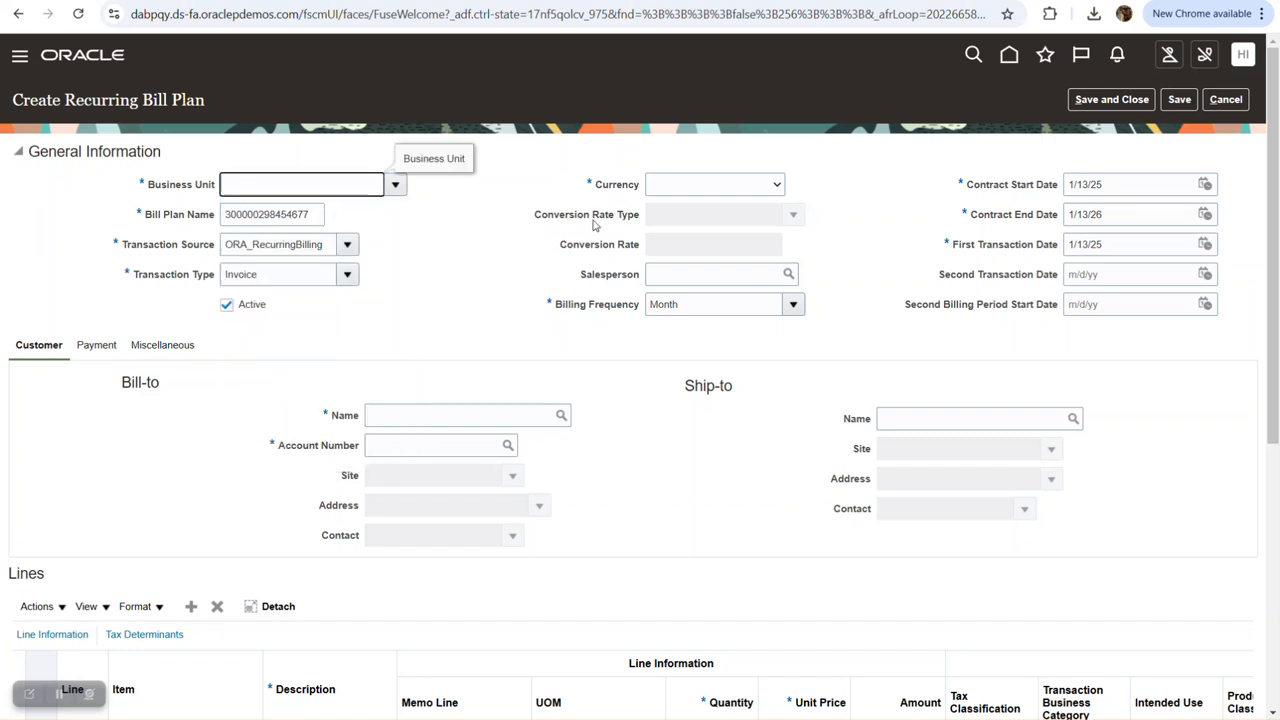
left_click(709, 190)
left_click(785, 157)
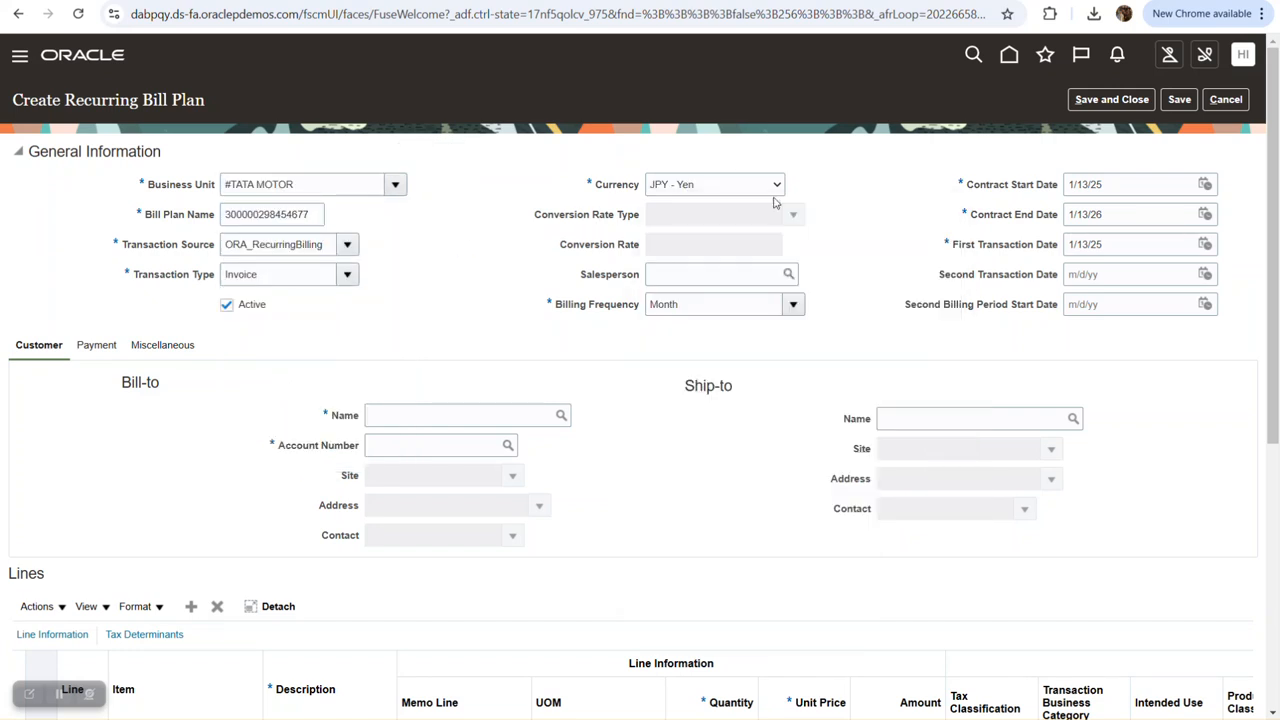
left_click(793, 304)
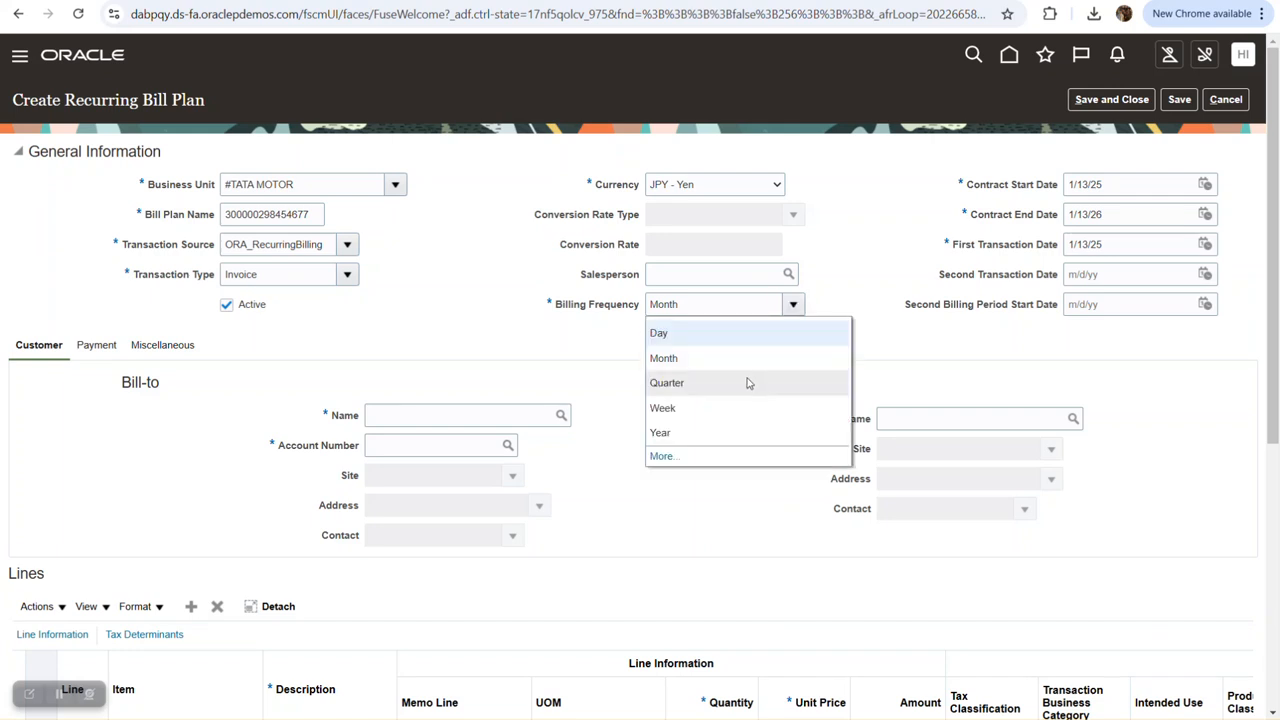
left_click(826, 252)
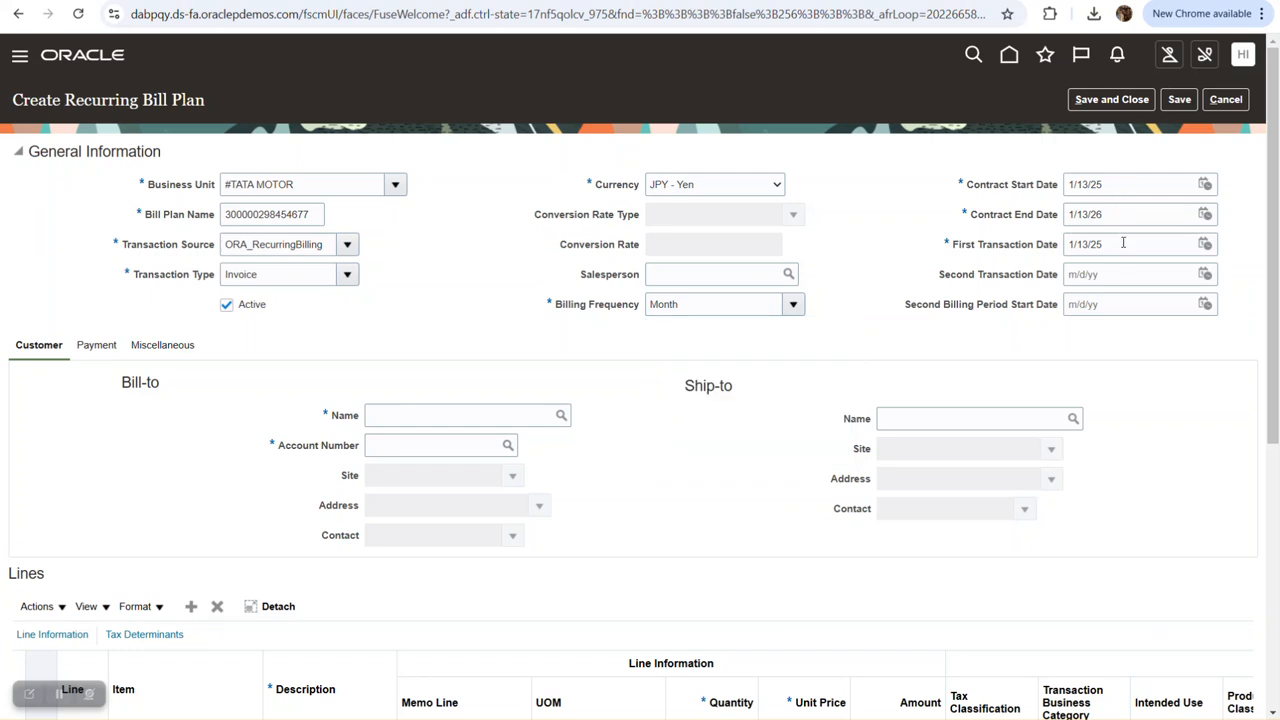
scroll(823, 377, "down", 2)
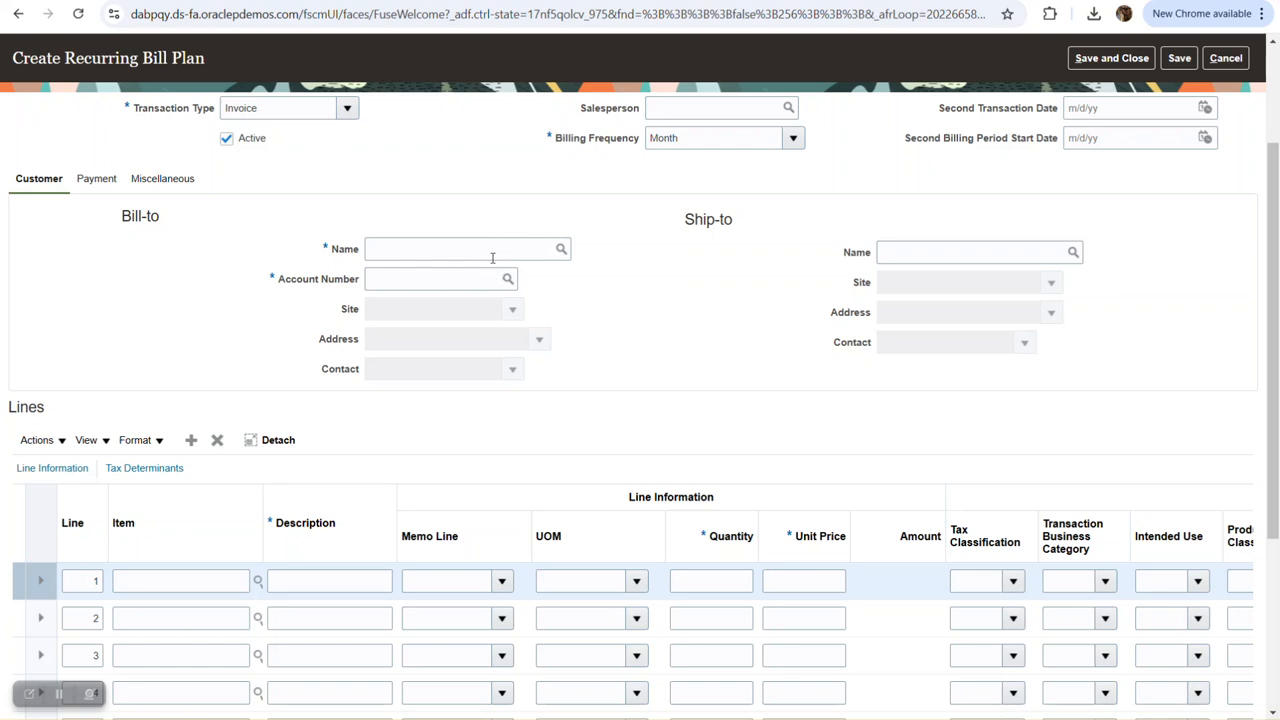
Examine the recurring bill plan's general, customer and line fields, and leave the plan without saving it.
scroll(688, 304, "down", 1)
scroll(688, 304, "down", 1)
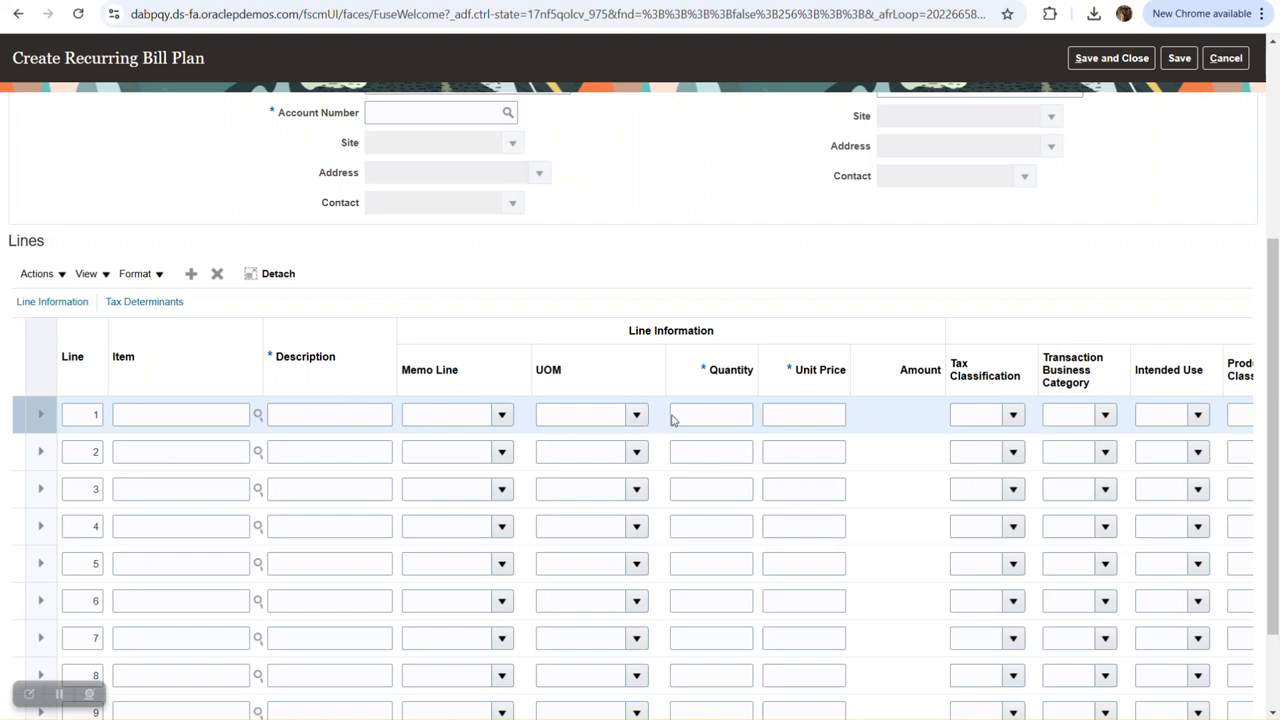
scroll(1140, 355, "down", 3)
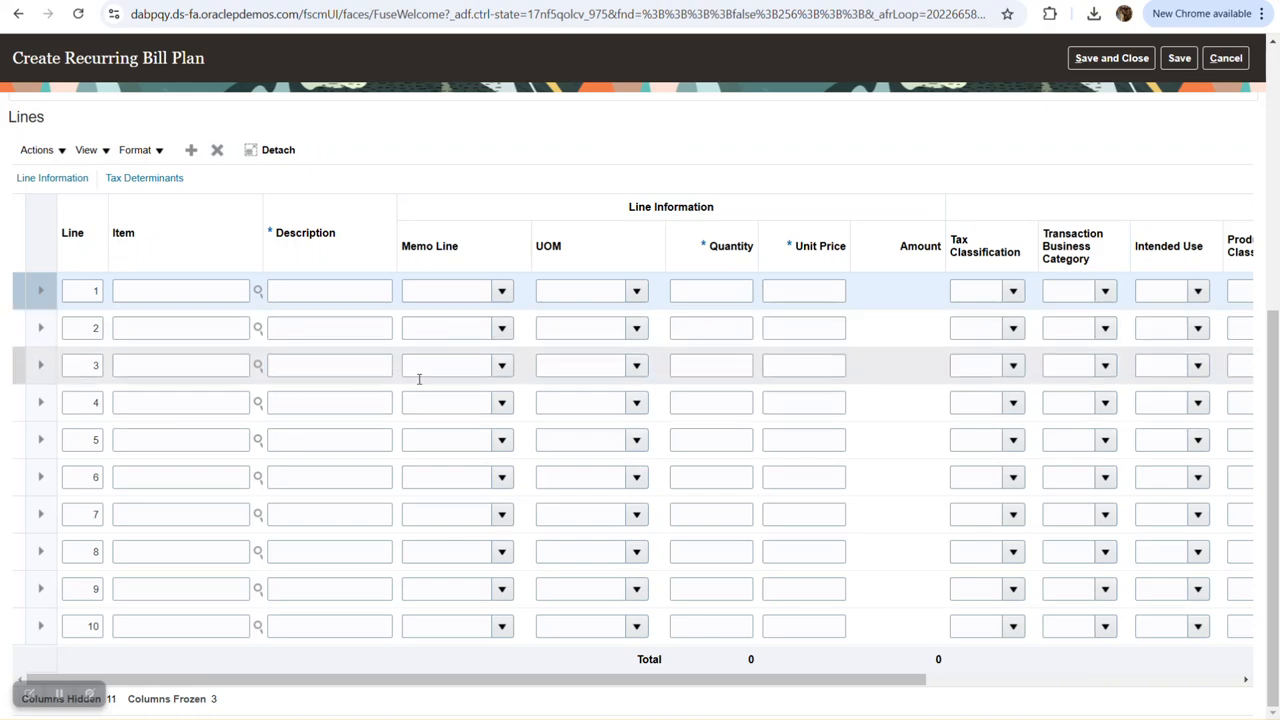
scroll(652, 363, "up", 5)
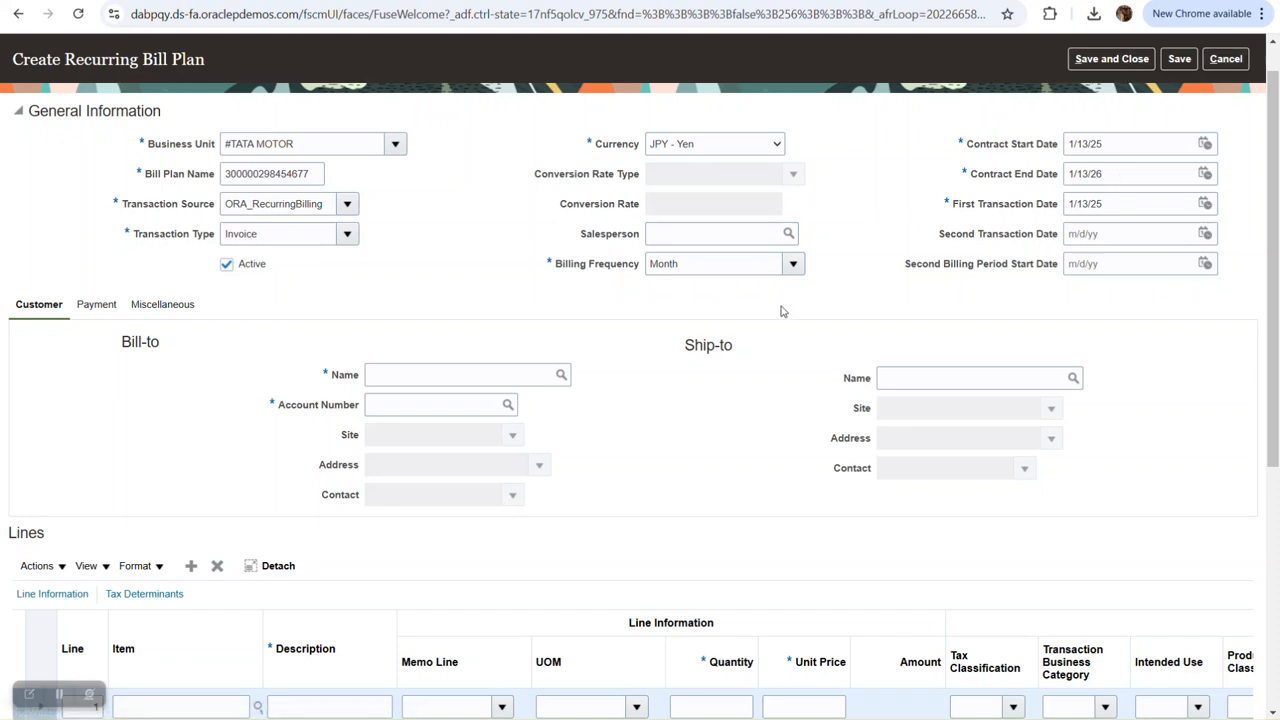
scroll(751, 355, "down", 1)
scroll(751, 360, "down", 4)
scroll(751, 360, "up", 5)
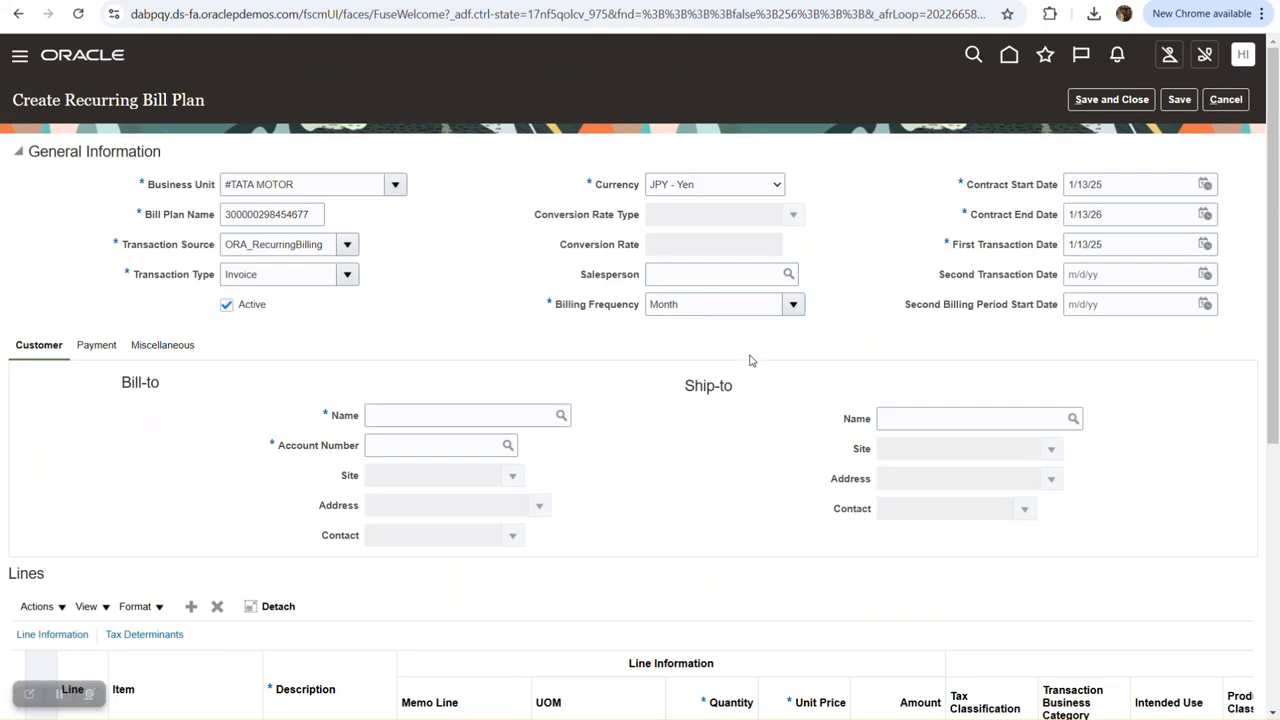
left_click(1225, 99)
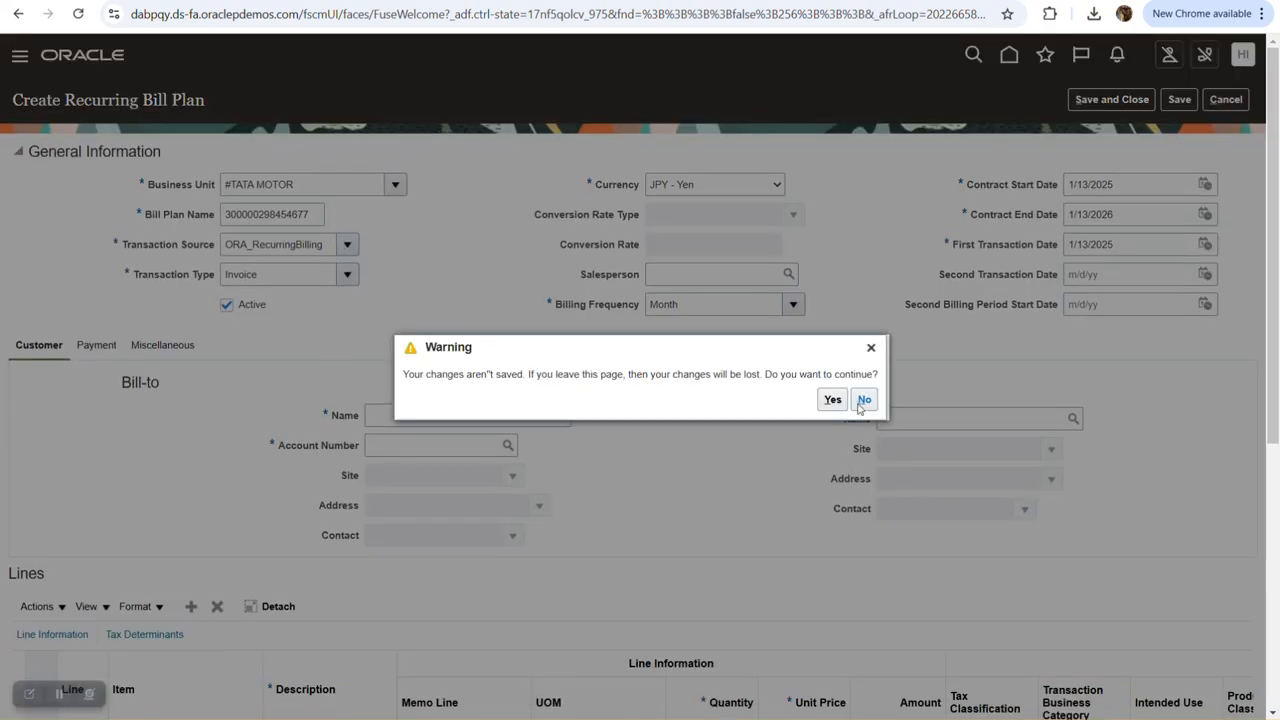
left_click(833, 401)
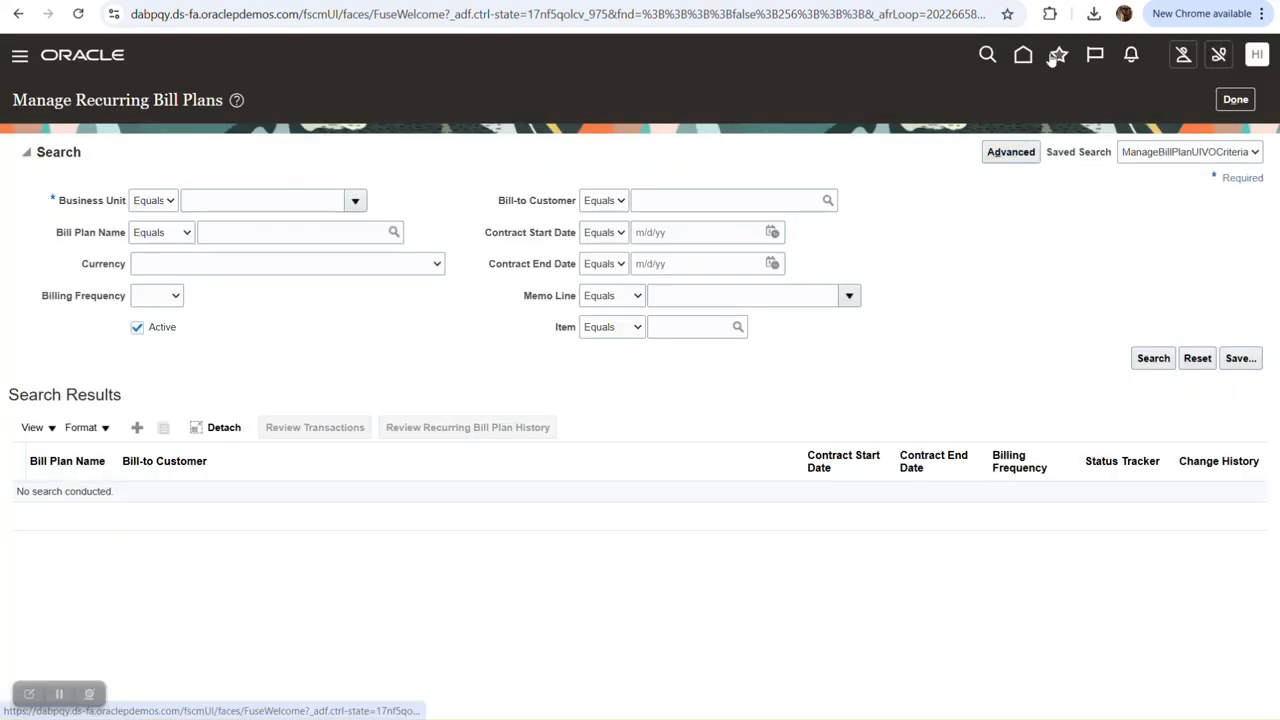
Go to Scheduled Processes and start scheduling a new process.
left_click(1061, 63)
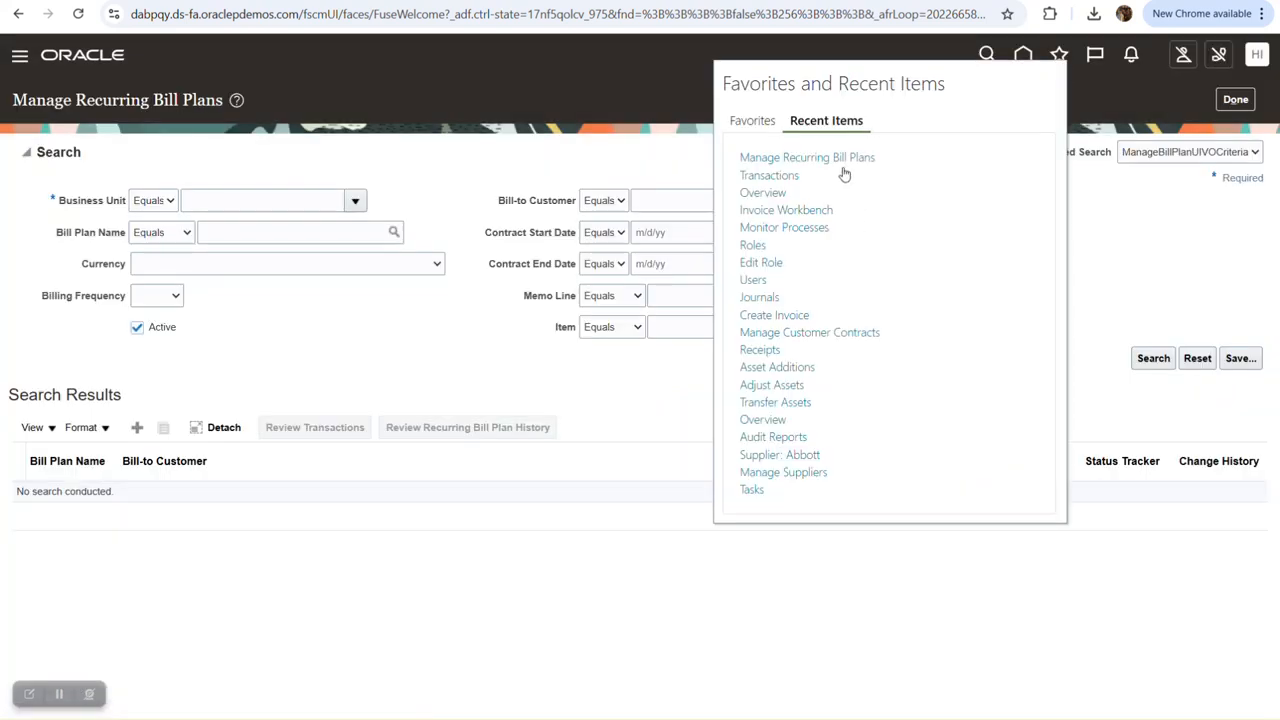
left_click(802, 231)
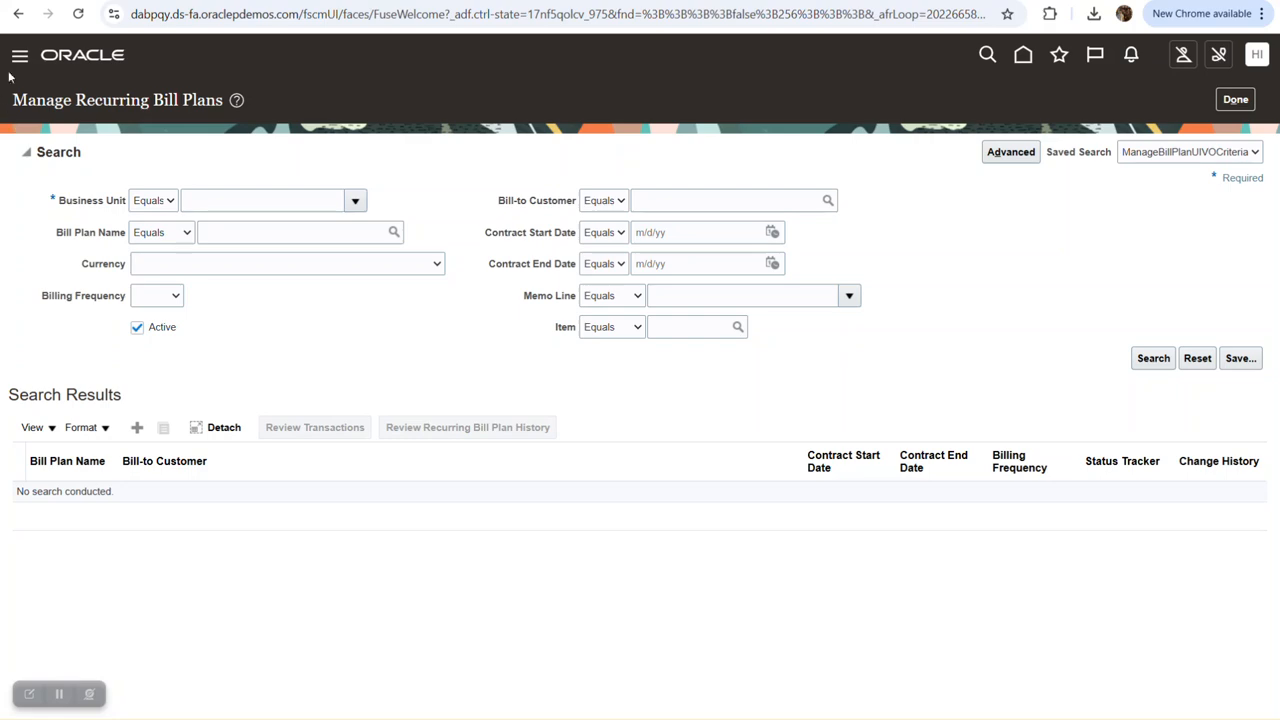
scroll(196, 437, "down", 7)
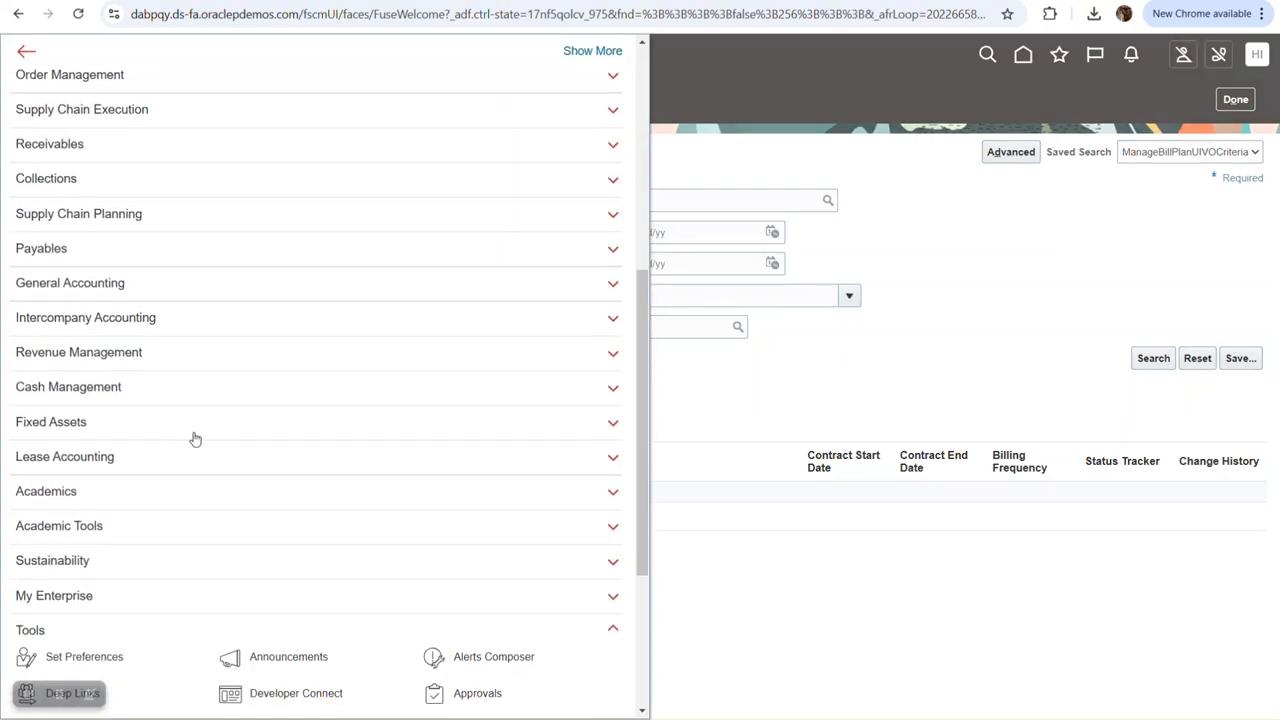
scroll(196, 437, "down", 1)
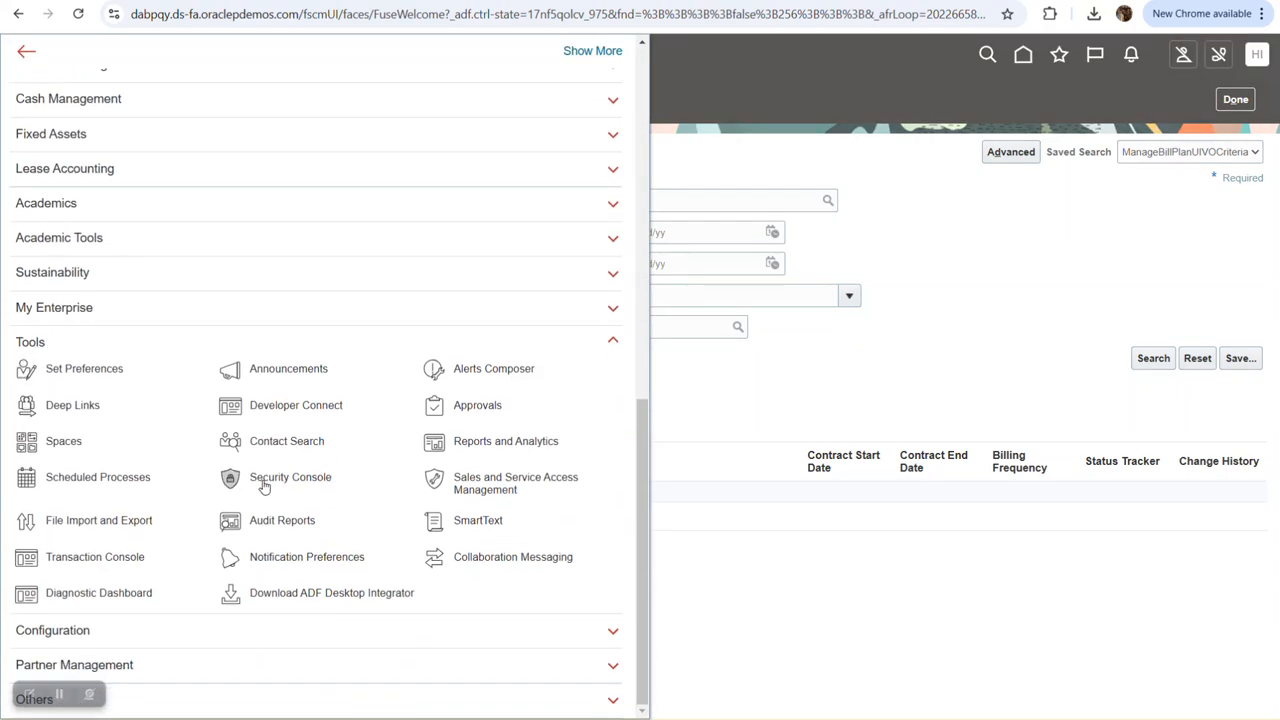
left_click(126, 485)
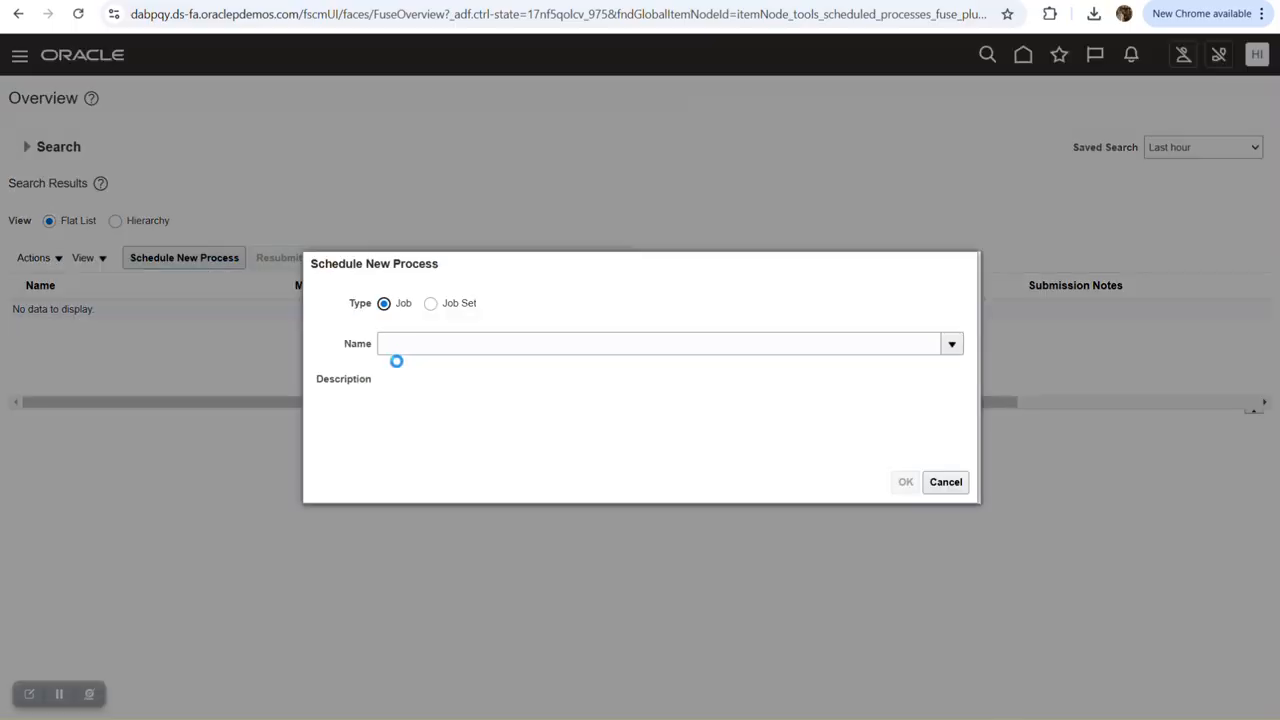
left_click(417, 349)
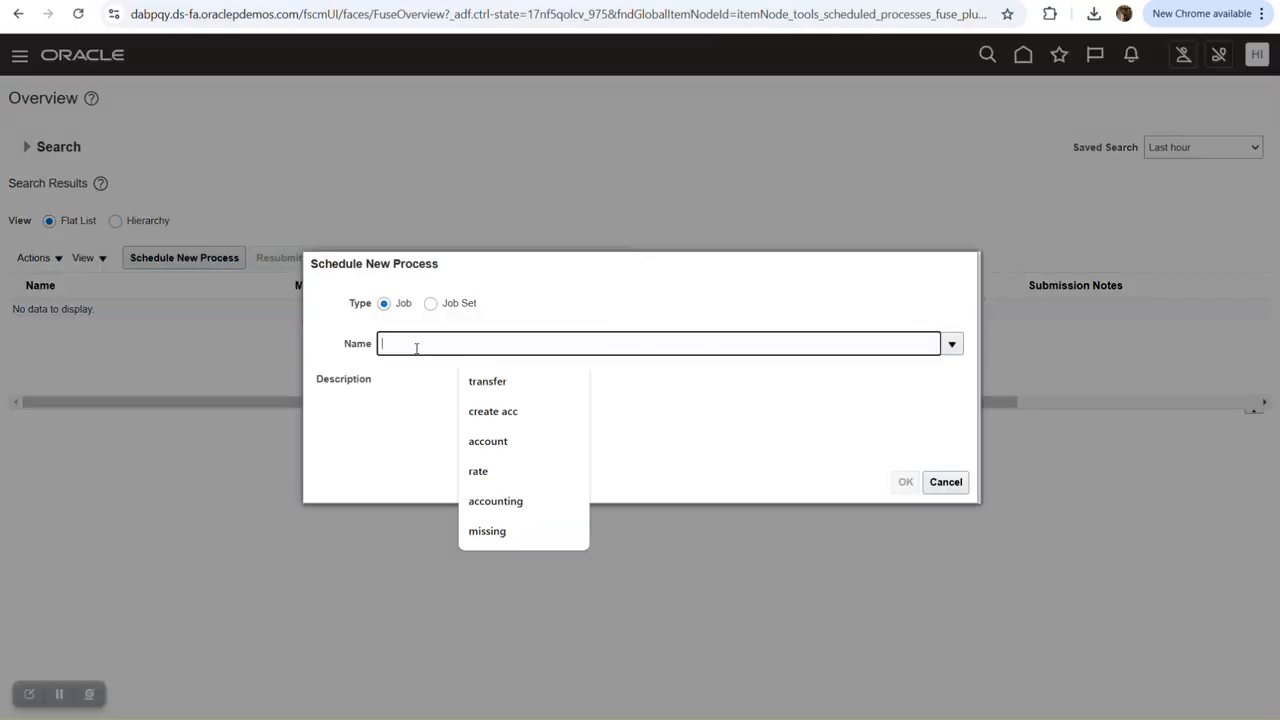
key("Caps_Lock")
type("generate")
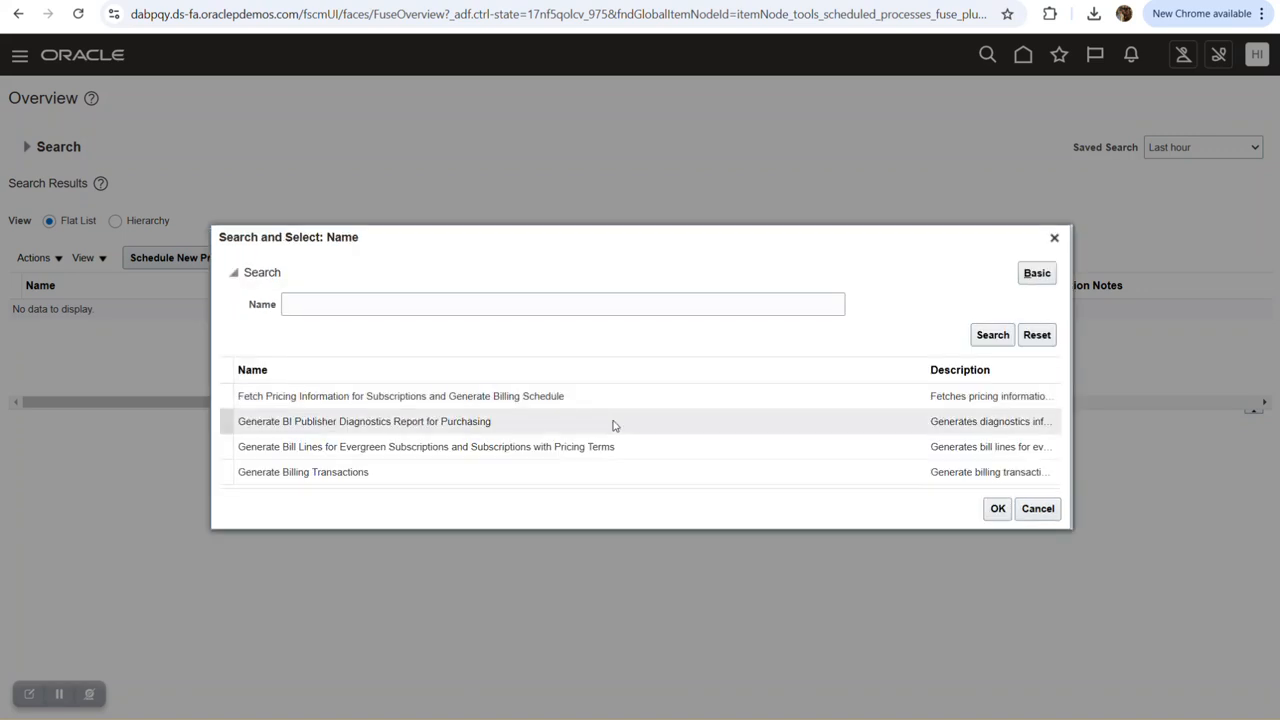
left_click(395, 478)
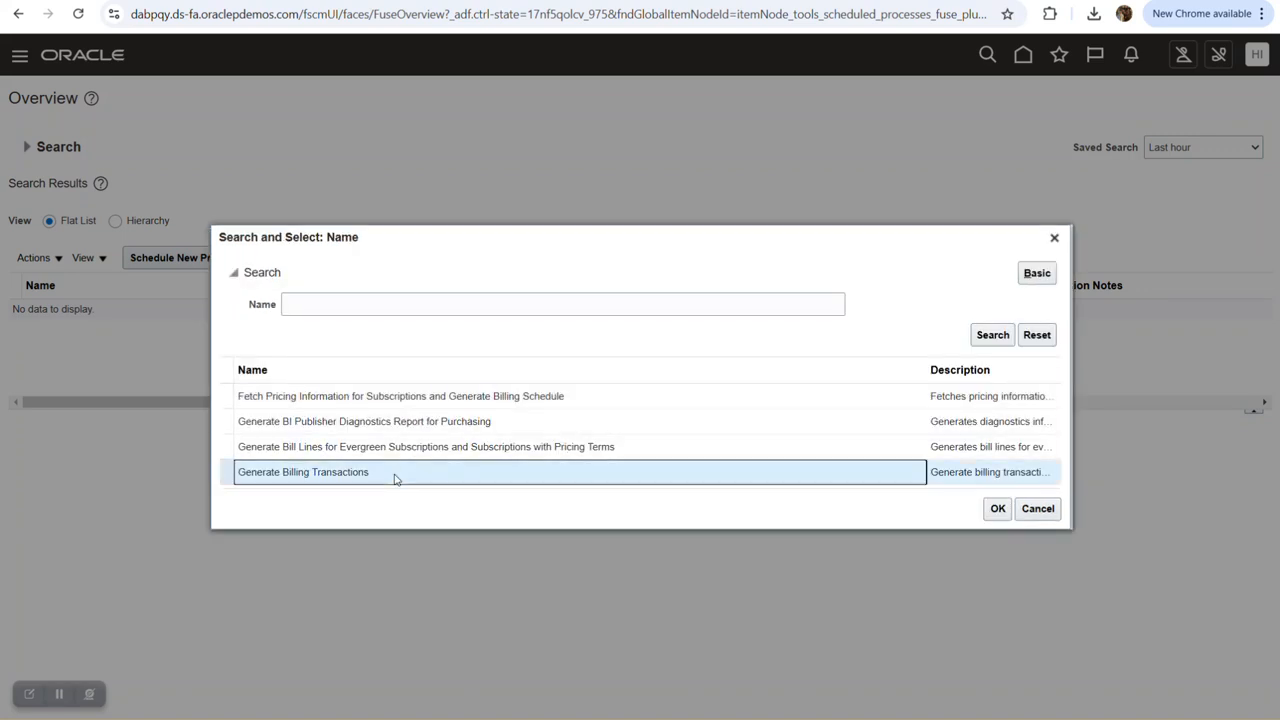
left_click(997, 508)
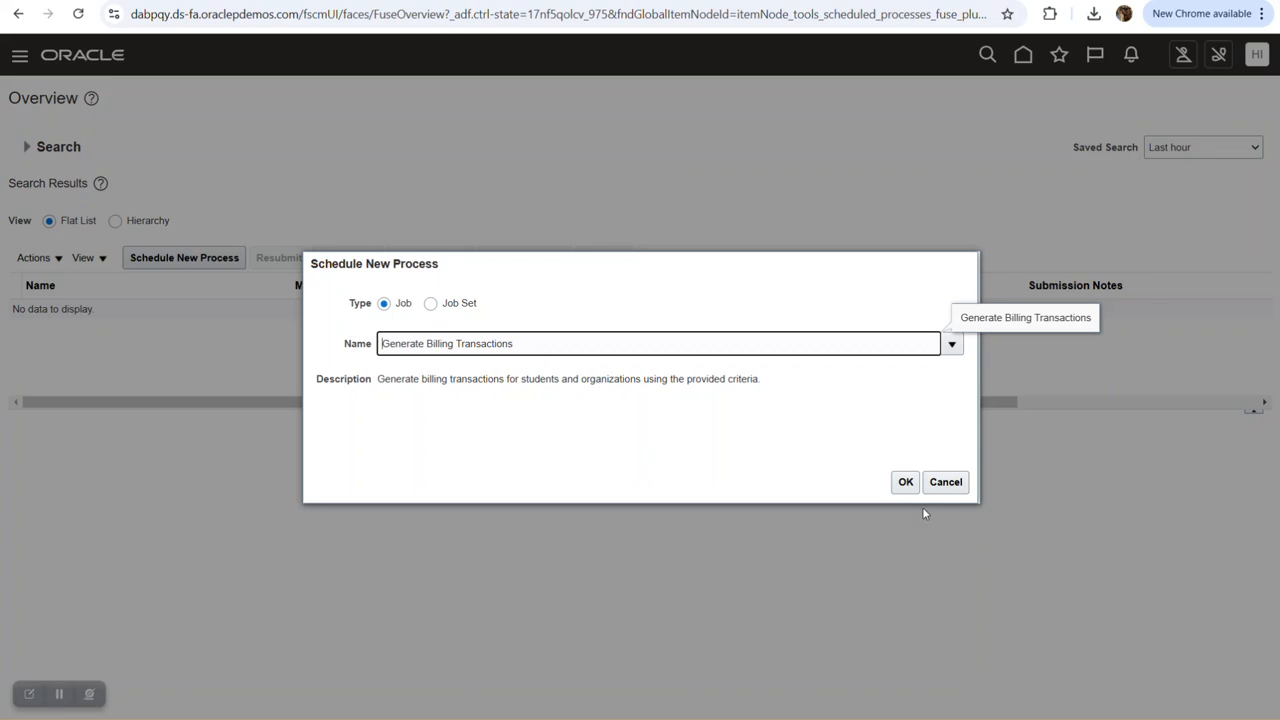
left_click(904, 482)
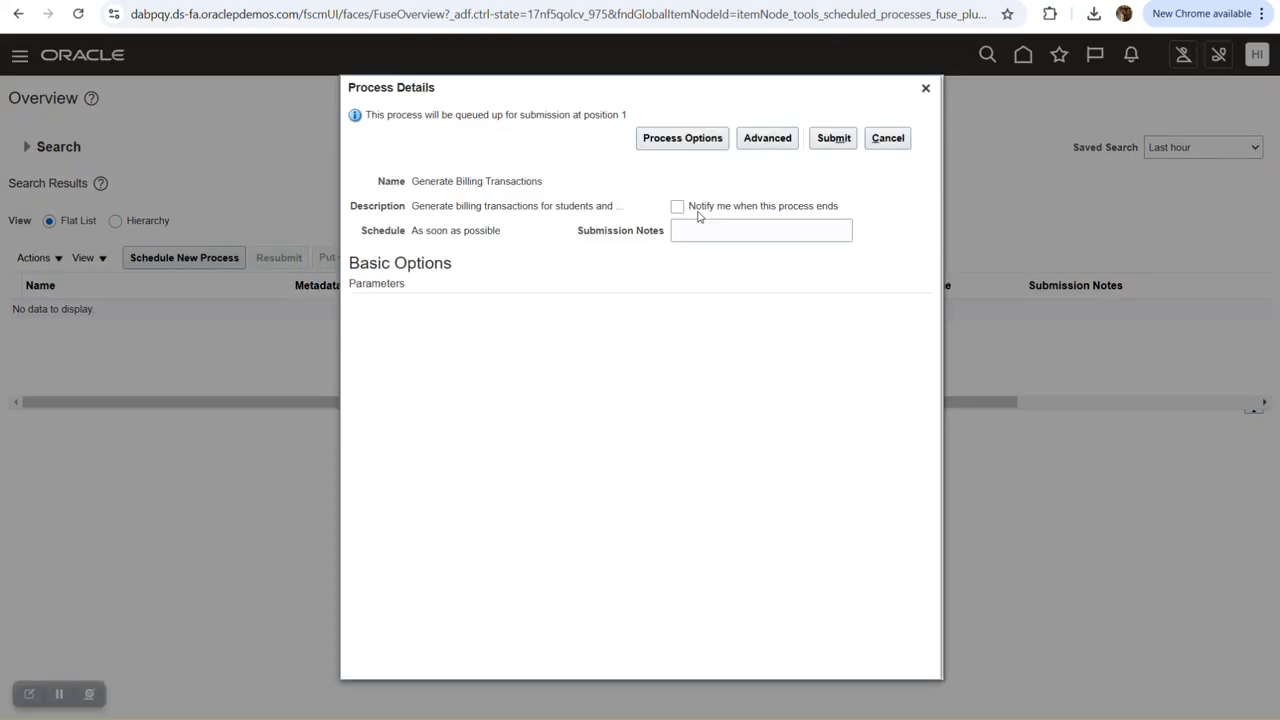
left_click(888, 140)
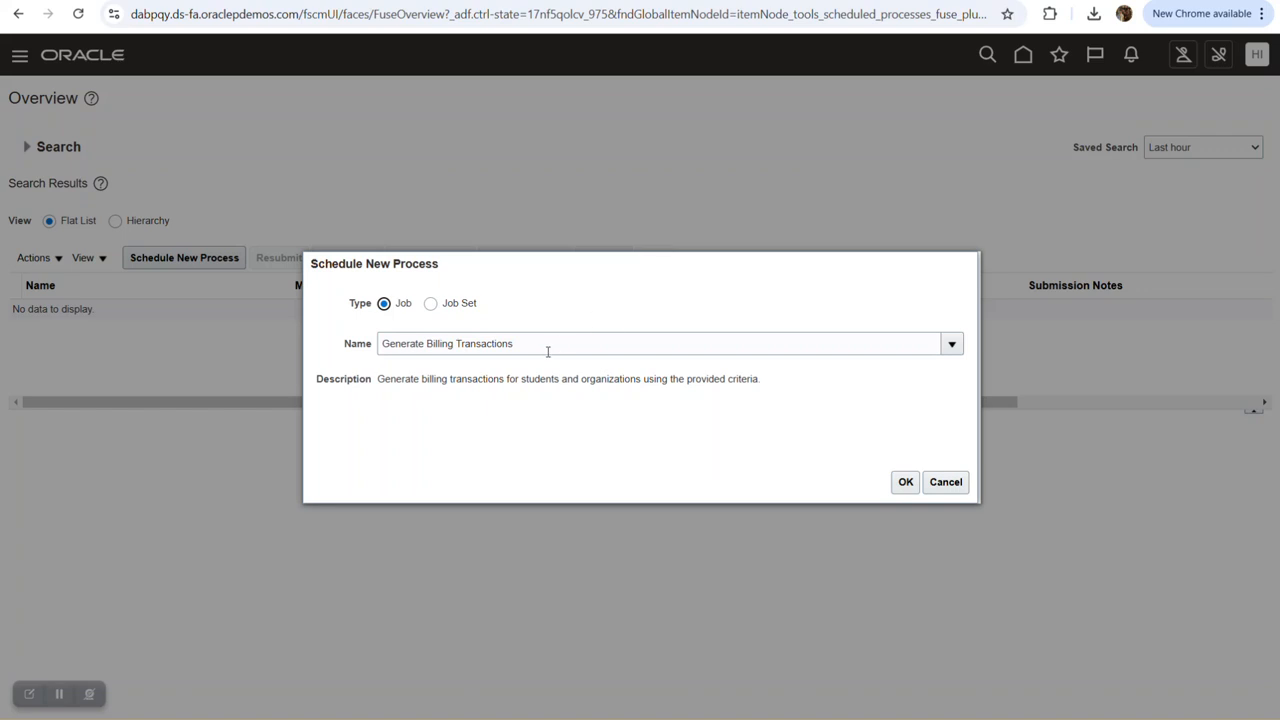
Search the process names for Generate%Bi%, choose Generate Recurring Billing Data and open its process details.
left_click(548, 346)
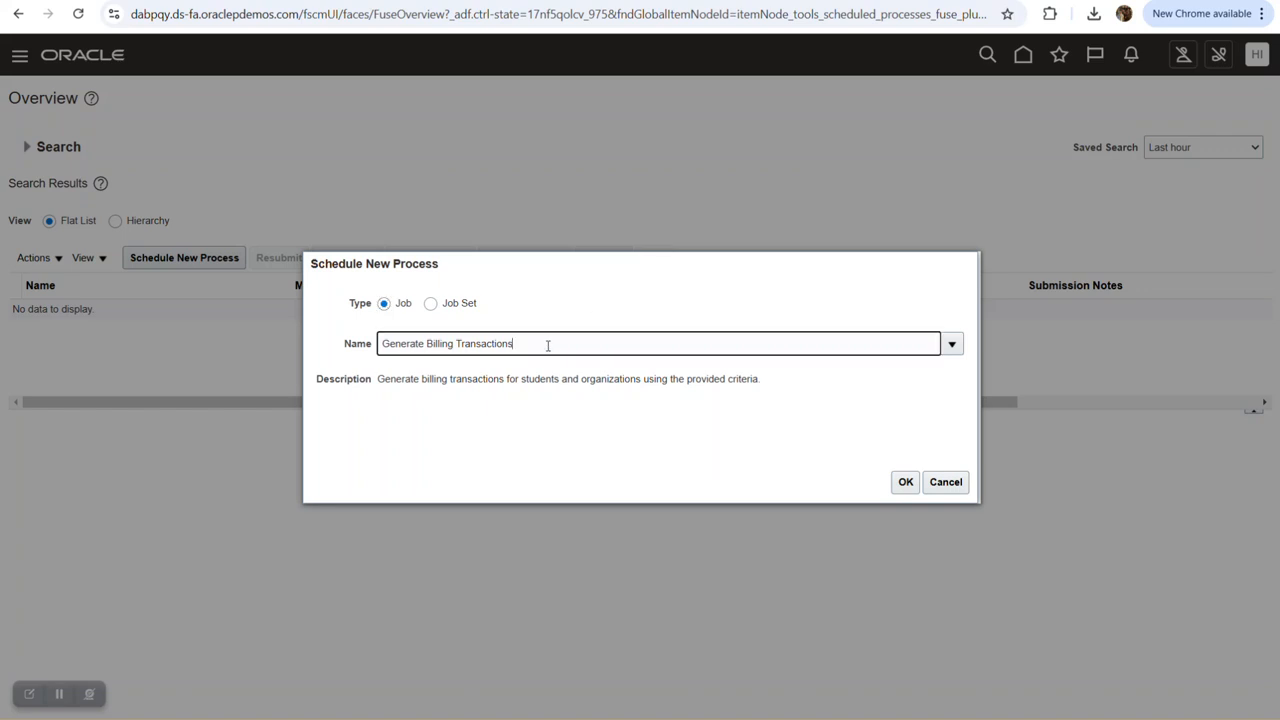
key("BackSpace")
key("BackSpace")
key("BackSpace")
key("BackSpace")
key("BackSpace")
key("BackSpace")
key("BackSpace")
key("BackSpace")
key("BackSpace")
key("BackSpace")
key("BackSpace")
key("BackSpace")
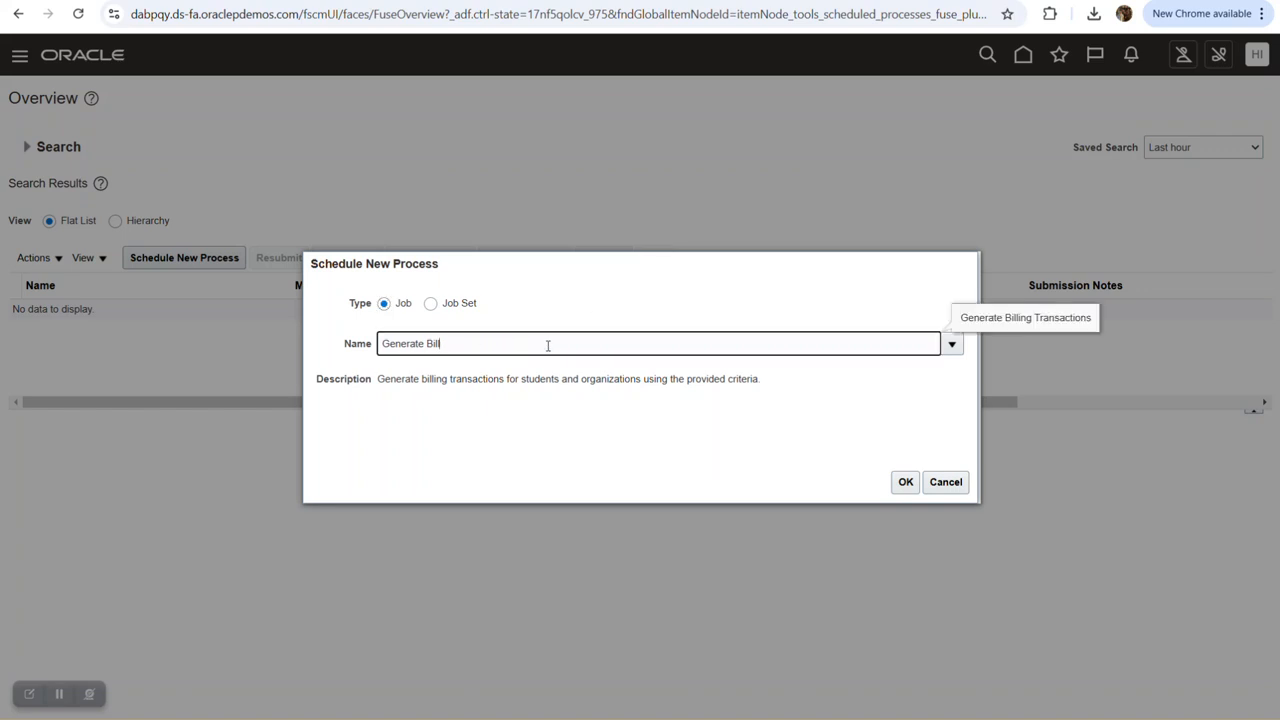
type("%")
key("Caps_Lock")
type("Bi")
key("Caps_Lock")
type("%")
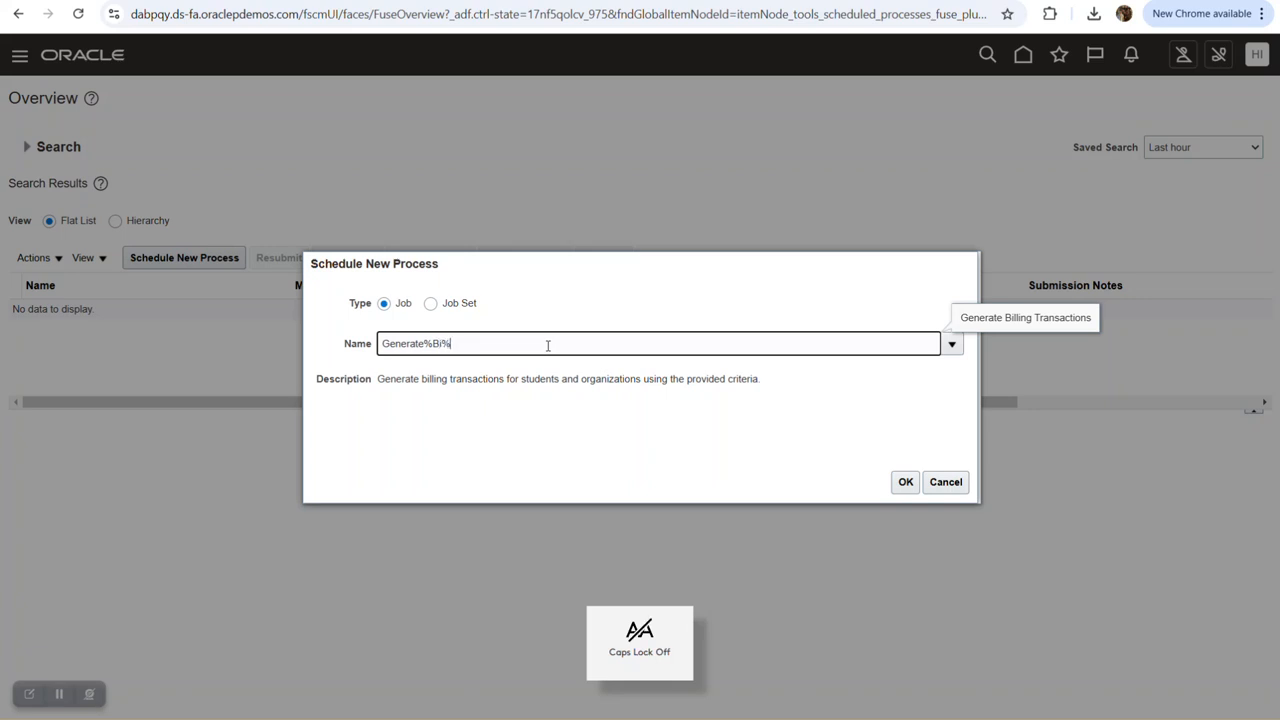
key("Tab")
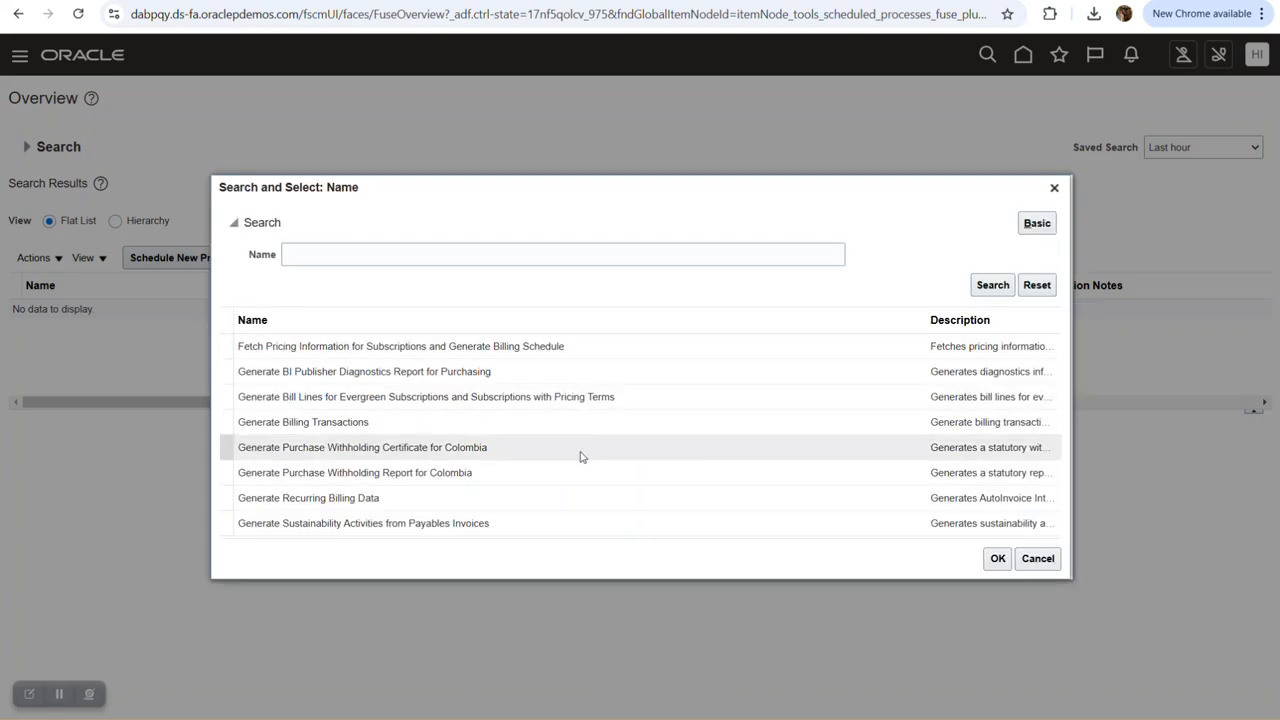
left_click(583, 503)
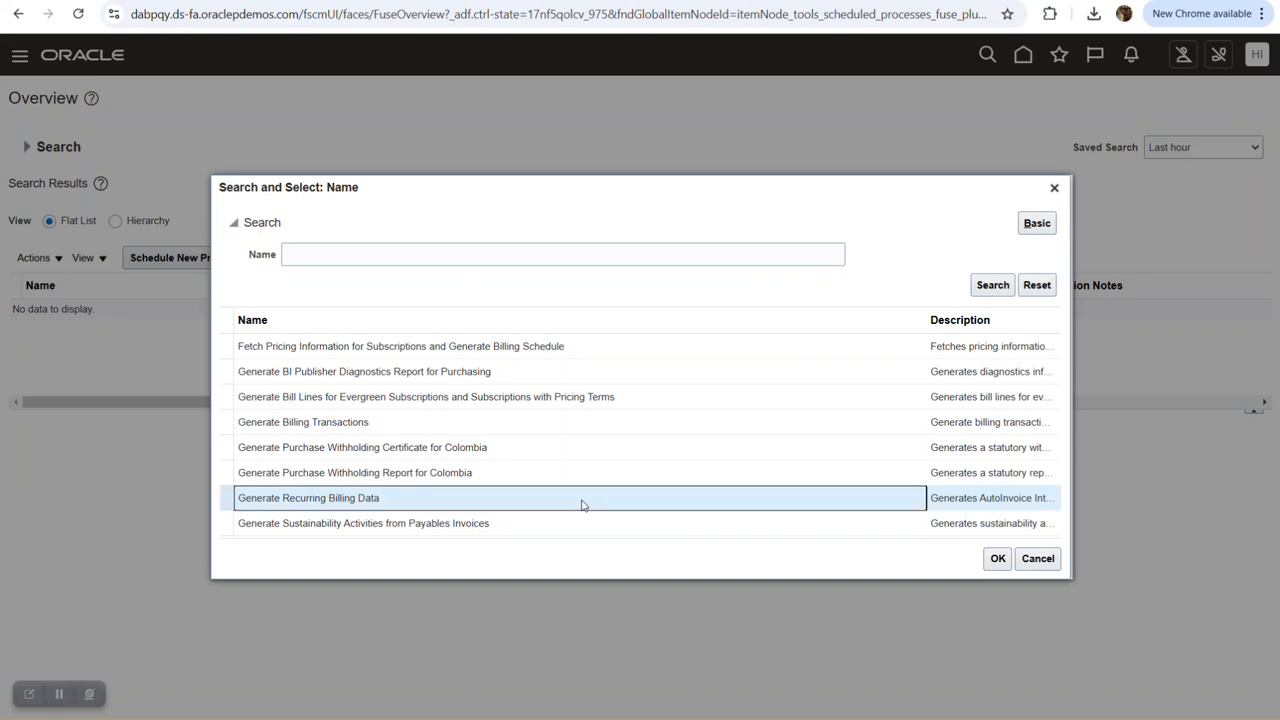
left_click(998, 558)
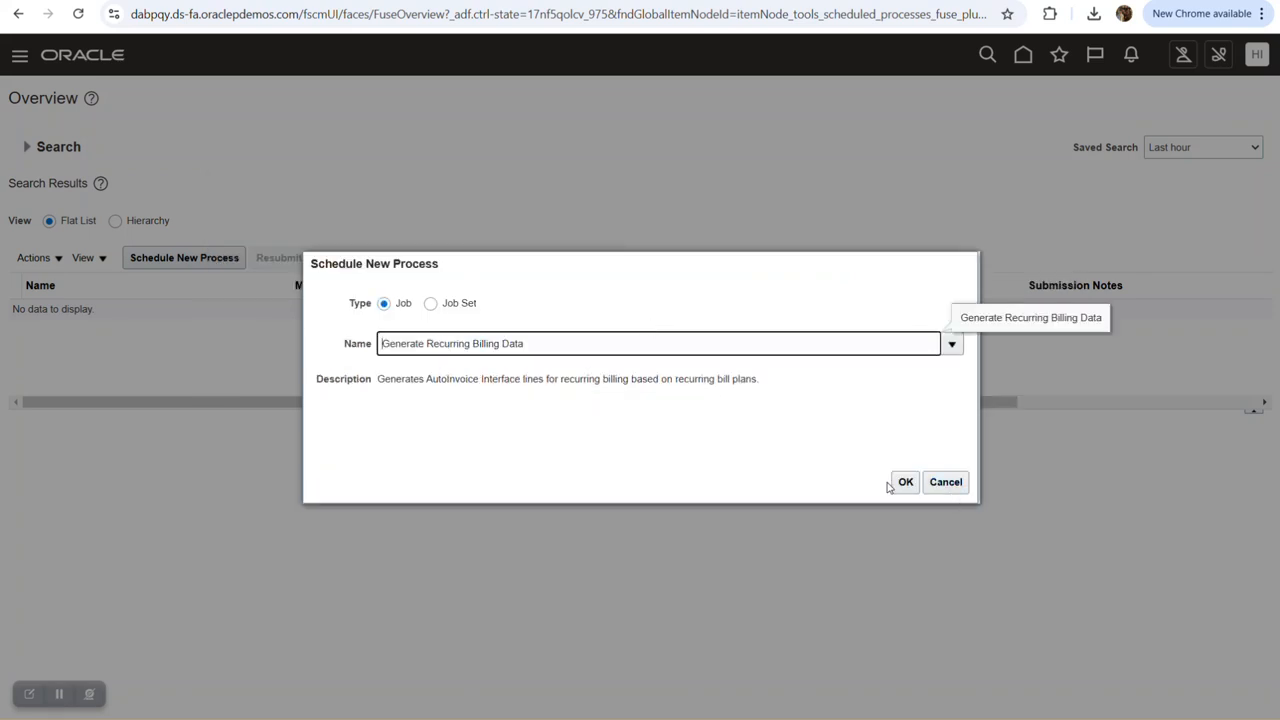
left_click(905, 482)
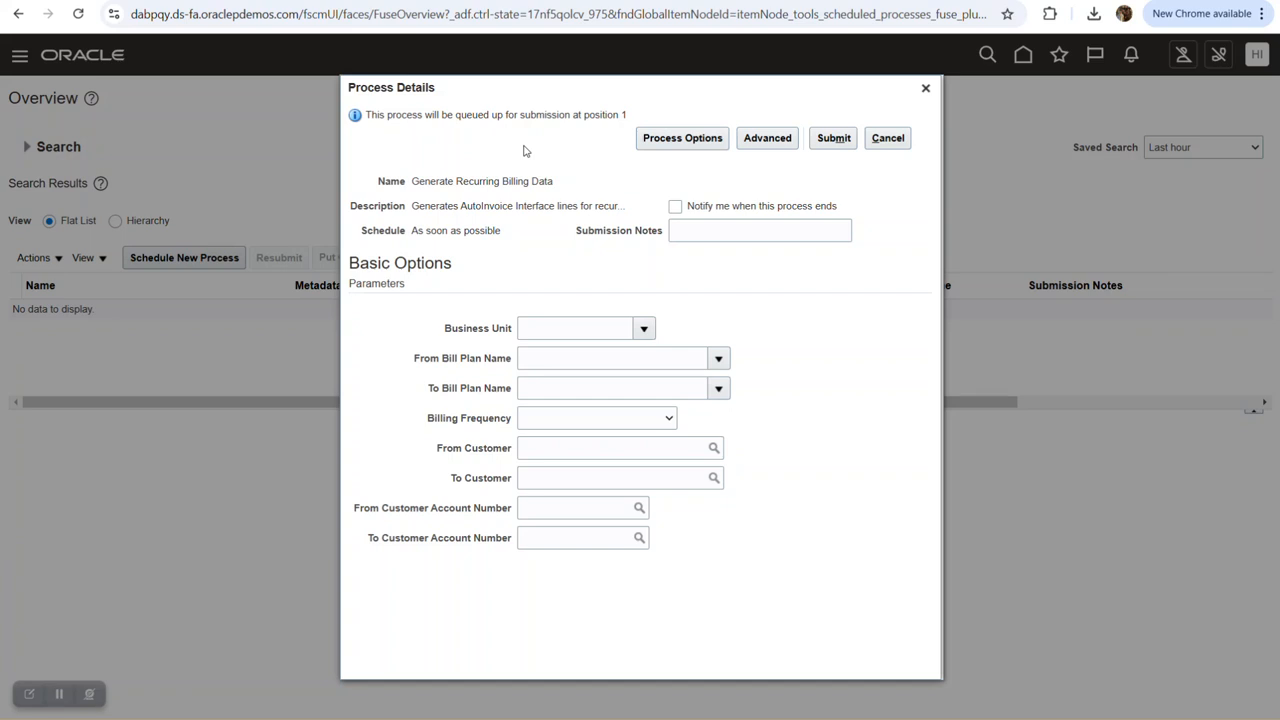
Set Generate Recurring Billing Data to run using a schedule in the advanced options, and check the available frequencies.
left_click(767, 138)
left_click(455, 317)
left_click(420, 388)
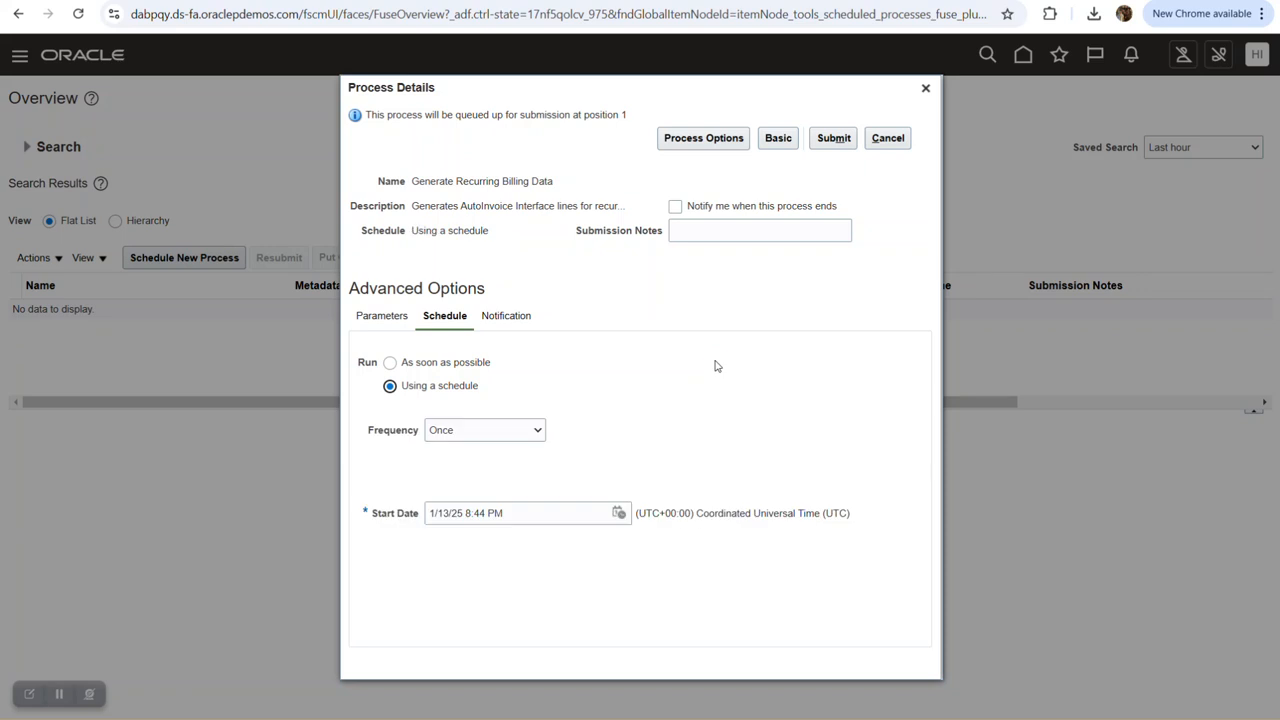
left_click(531, 430)
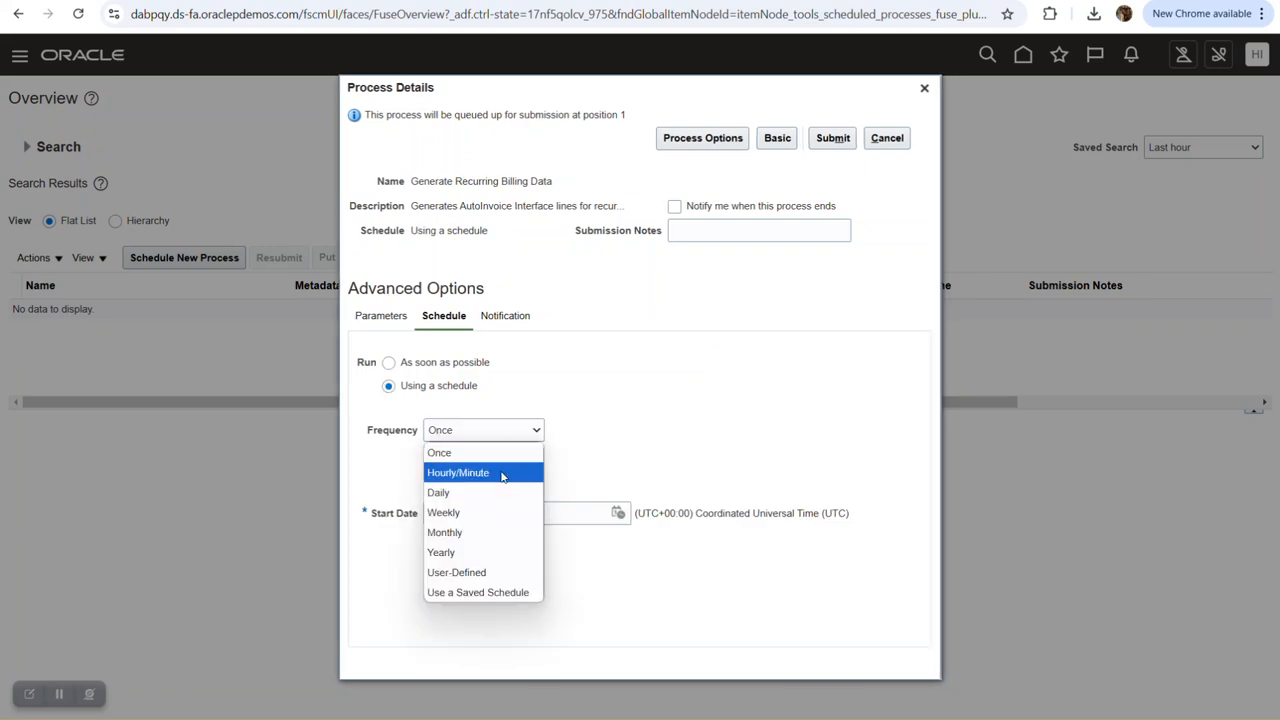
right_click(630, 399)
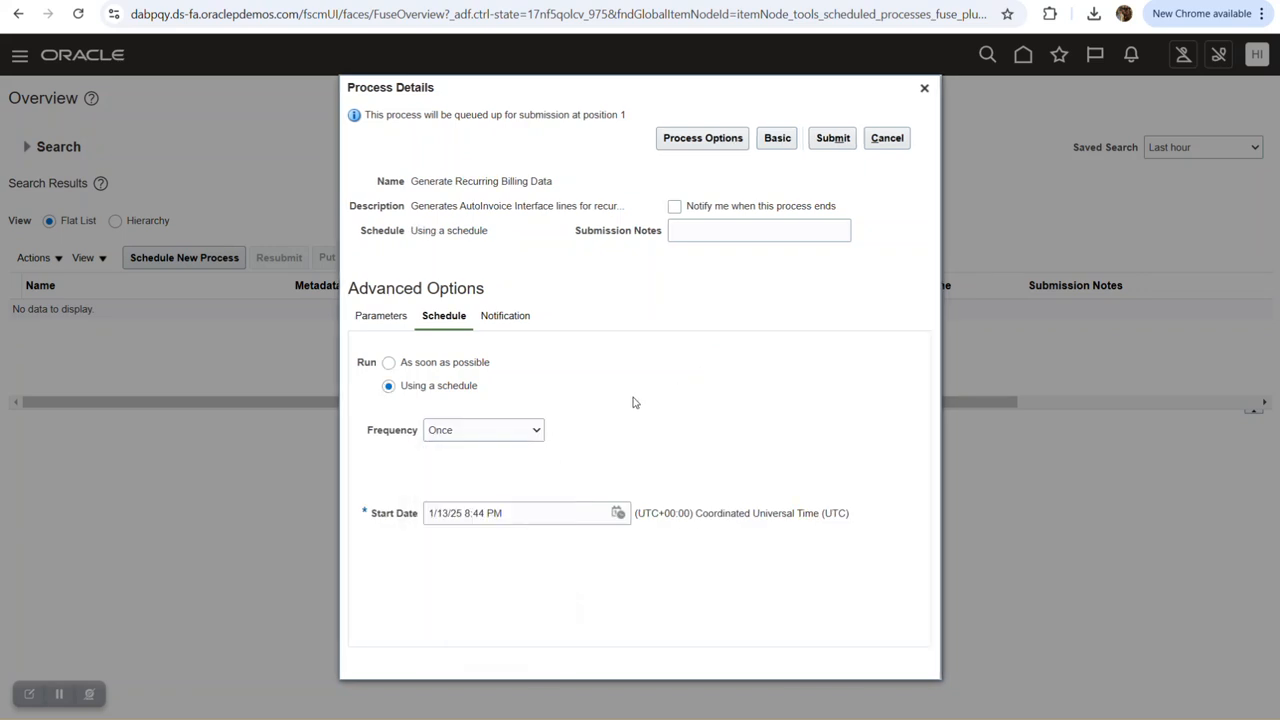
Review the process name, parameters and schedule of Generate Recurring Billing Data, and close the details without submitting.
left_click(556, 554)
left_click_drag(456, 181, 608, 188)
left_click(614, 187)
left_click(380, 316)
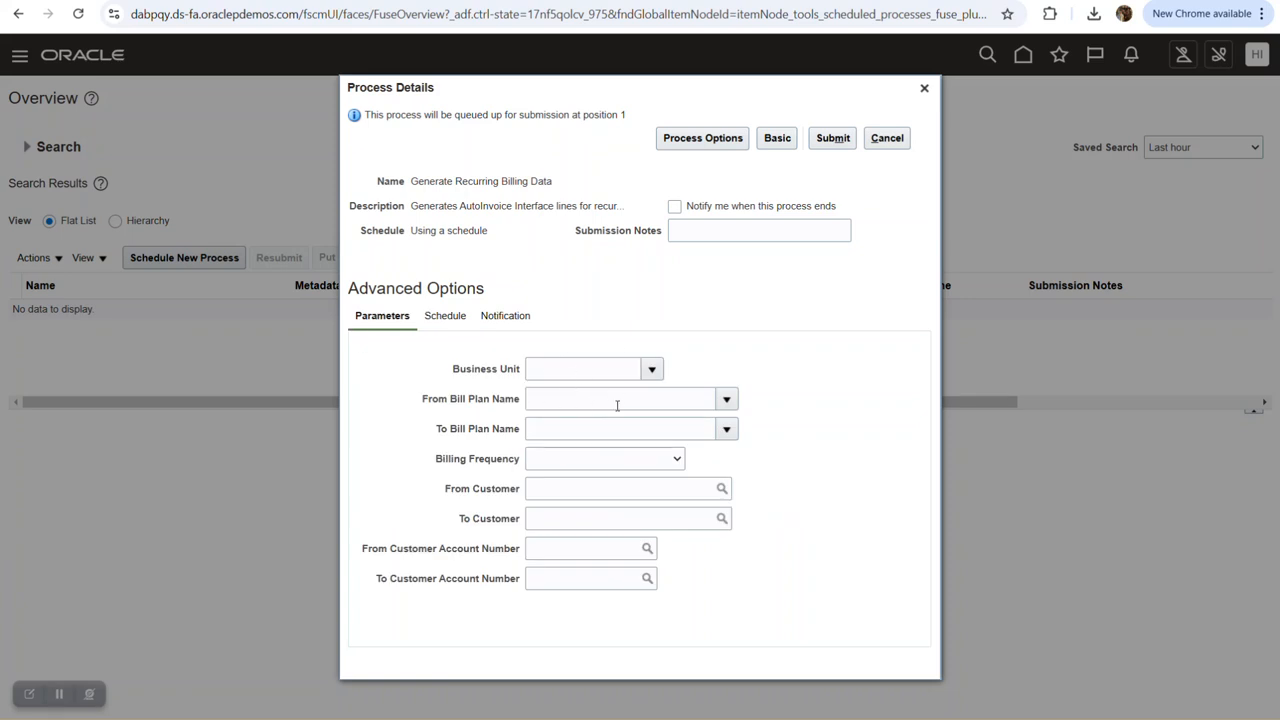
left_click(458, 319)
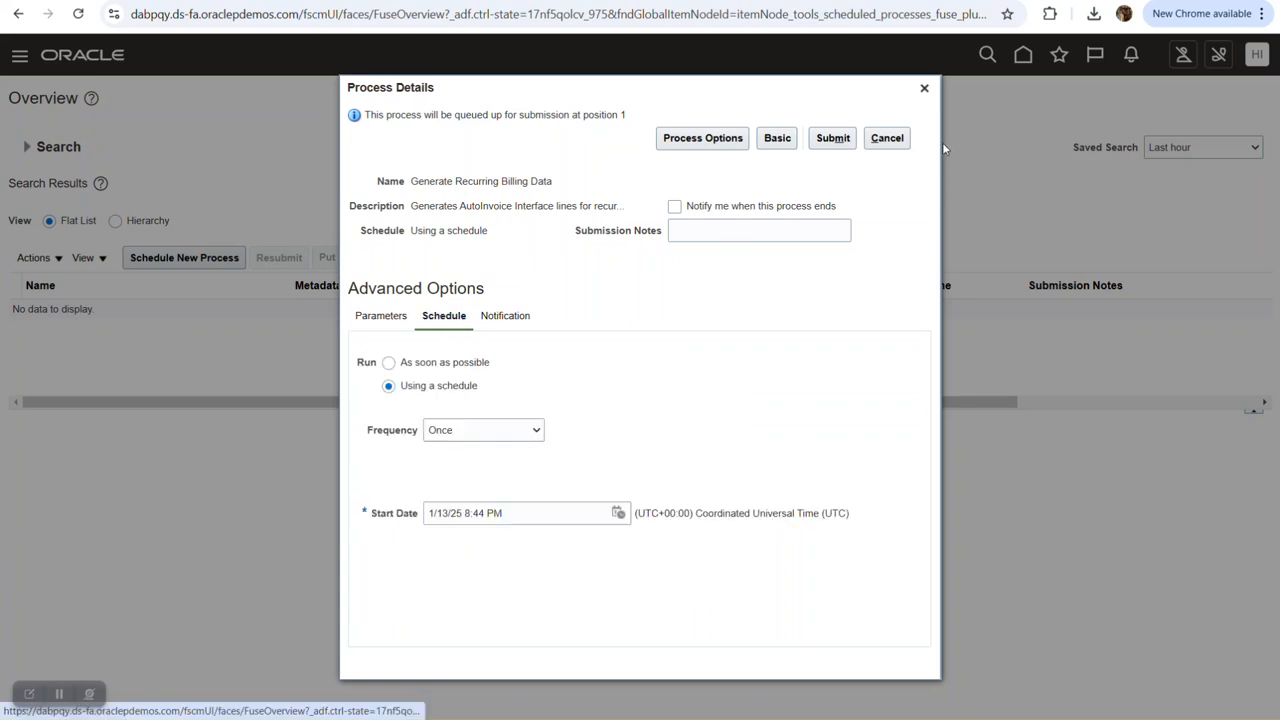
left_click(924, 87)
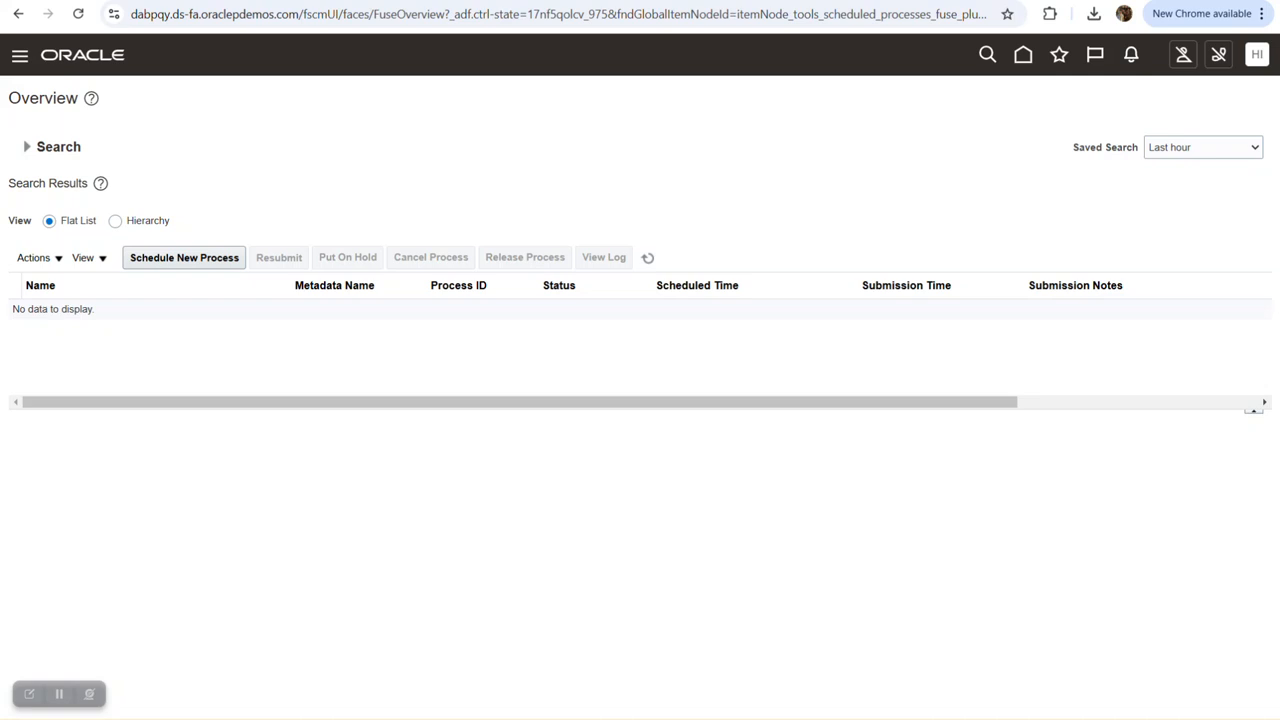
Return to the home page and open the Journals work area under General Accounting.
left_click(1022, 54)
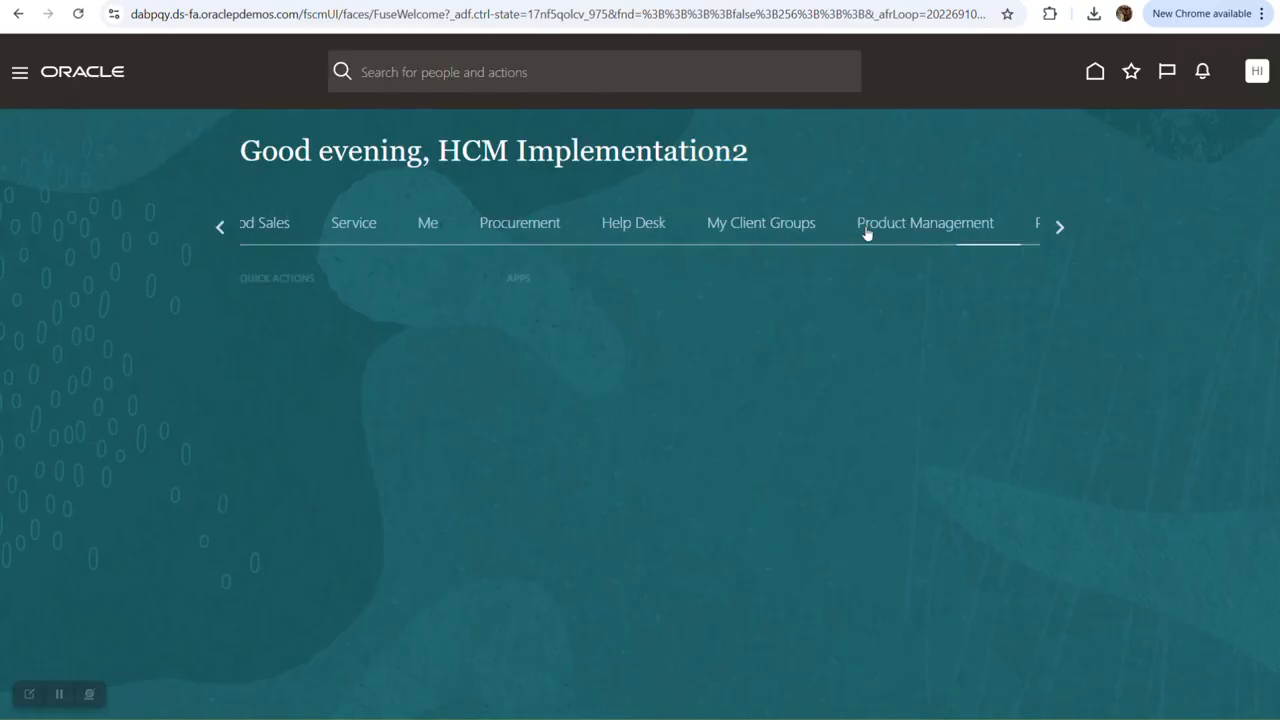
left_click(1052, 228)
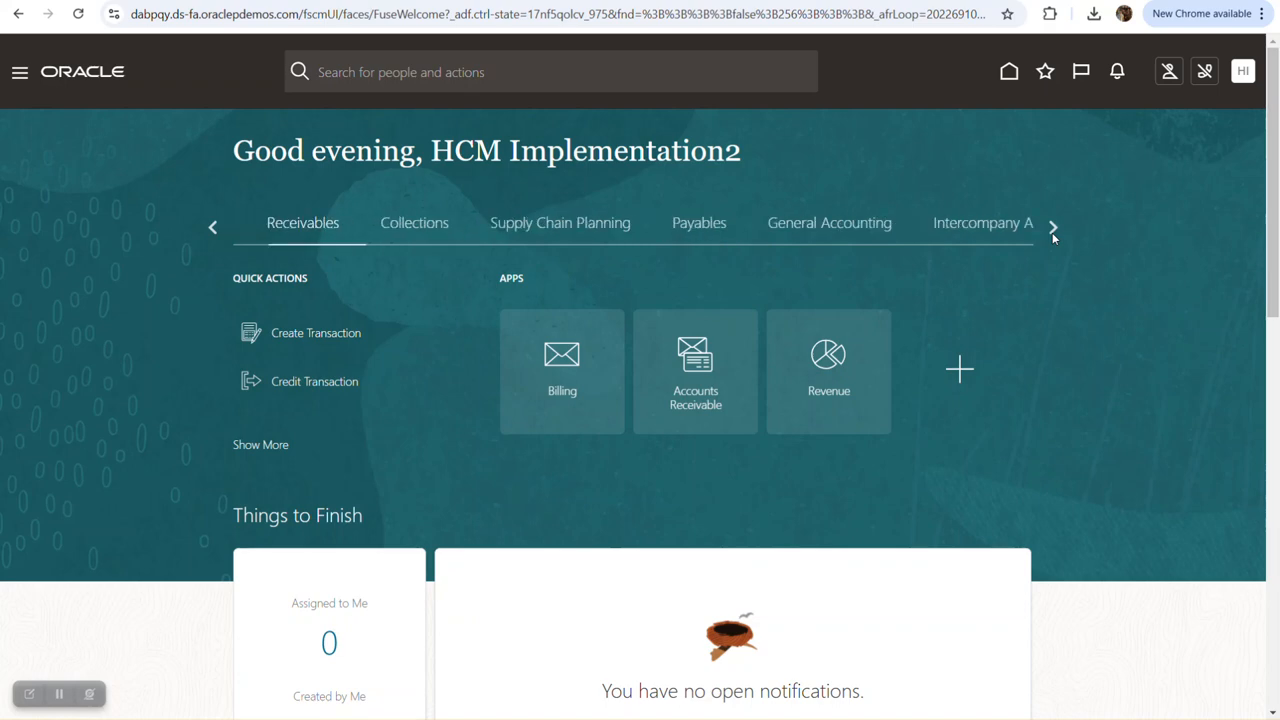
left_click(818, 230)
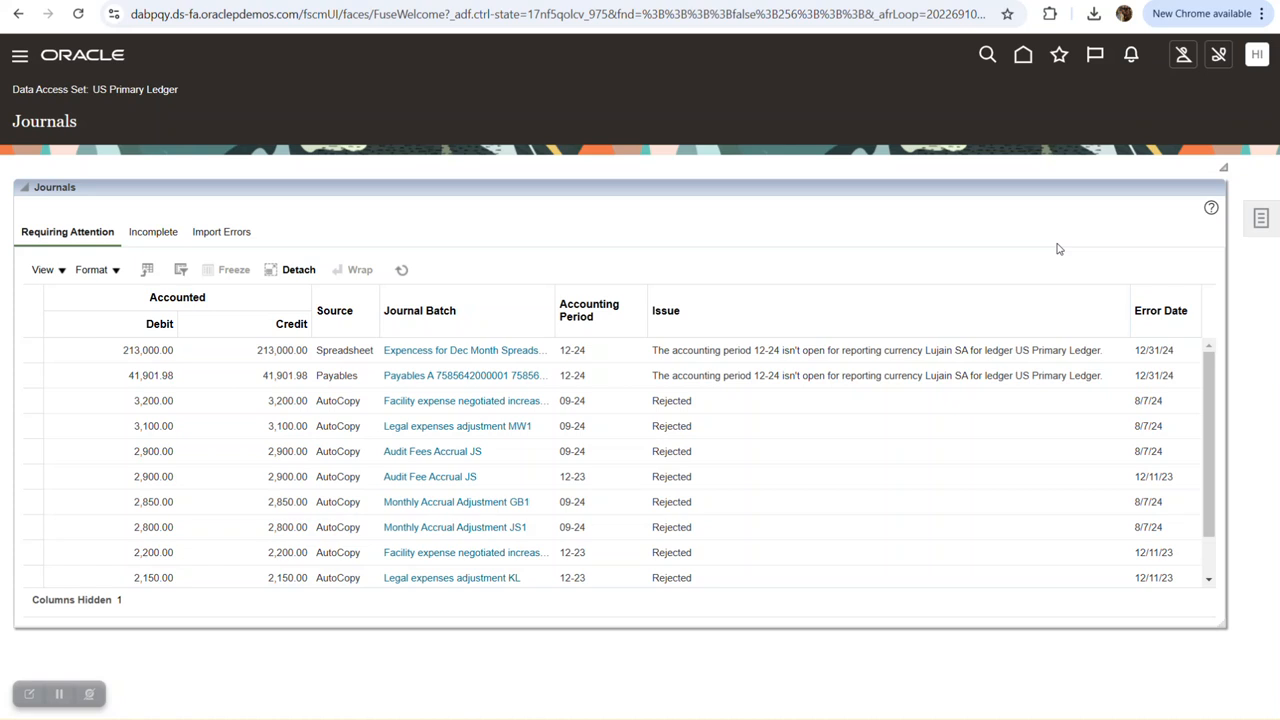
Download the Create Journal in Spreadsheet workbook from the Journals tasks and show the file in the Downloads folder.
left_click(1261, 218)
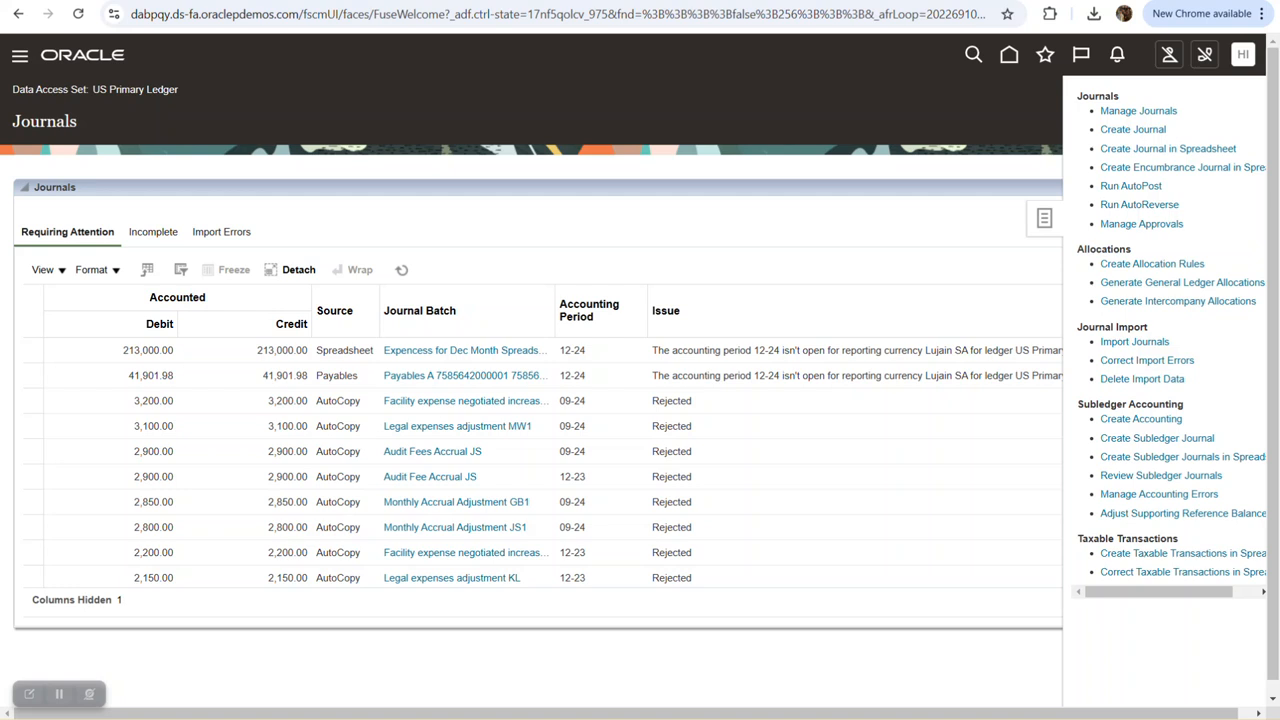
left_click(1127, 152)
left_click(1094, 13)
left_click(1034, 86)
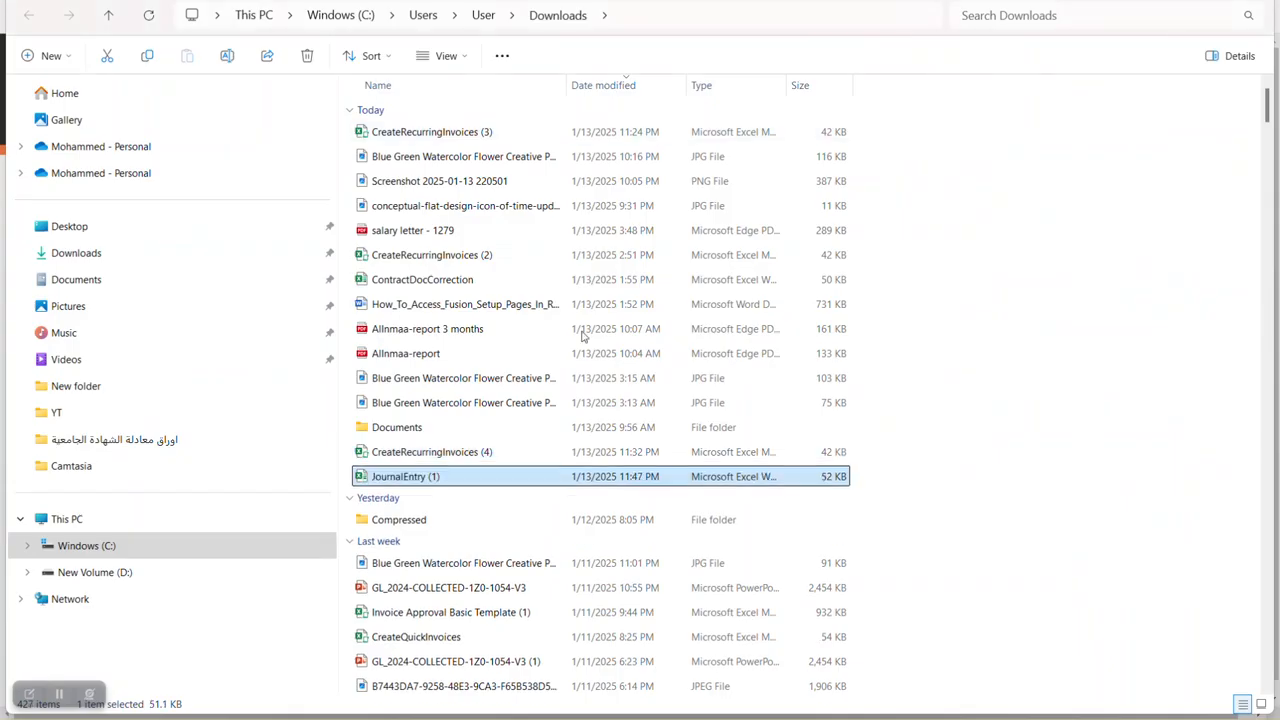
Unblock the downloaded JournalEntry (1) workbook in its file properties and apply the change.
right_click(432, 476)
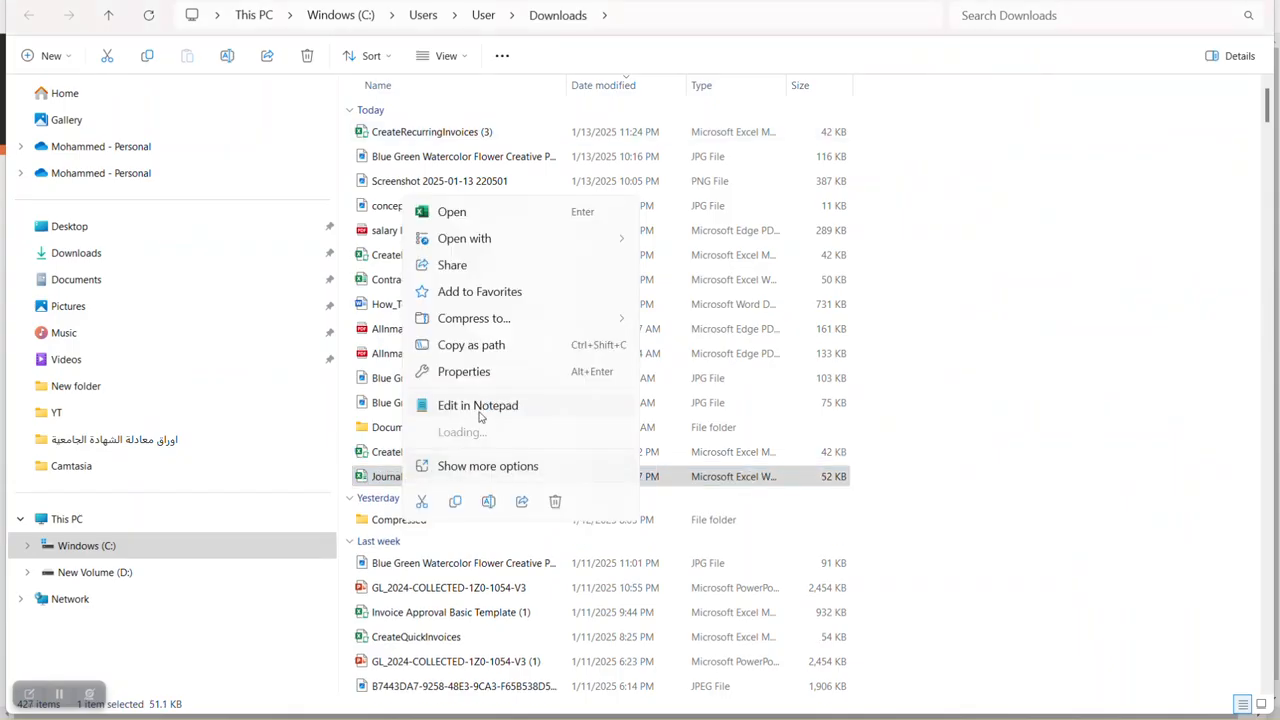
left_click(450, 345)
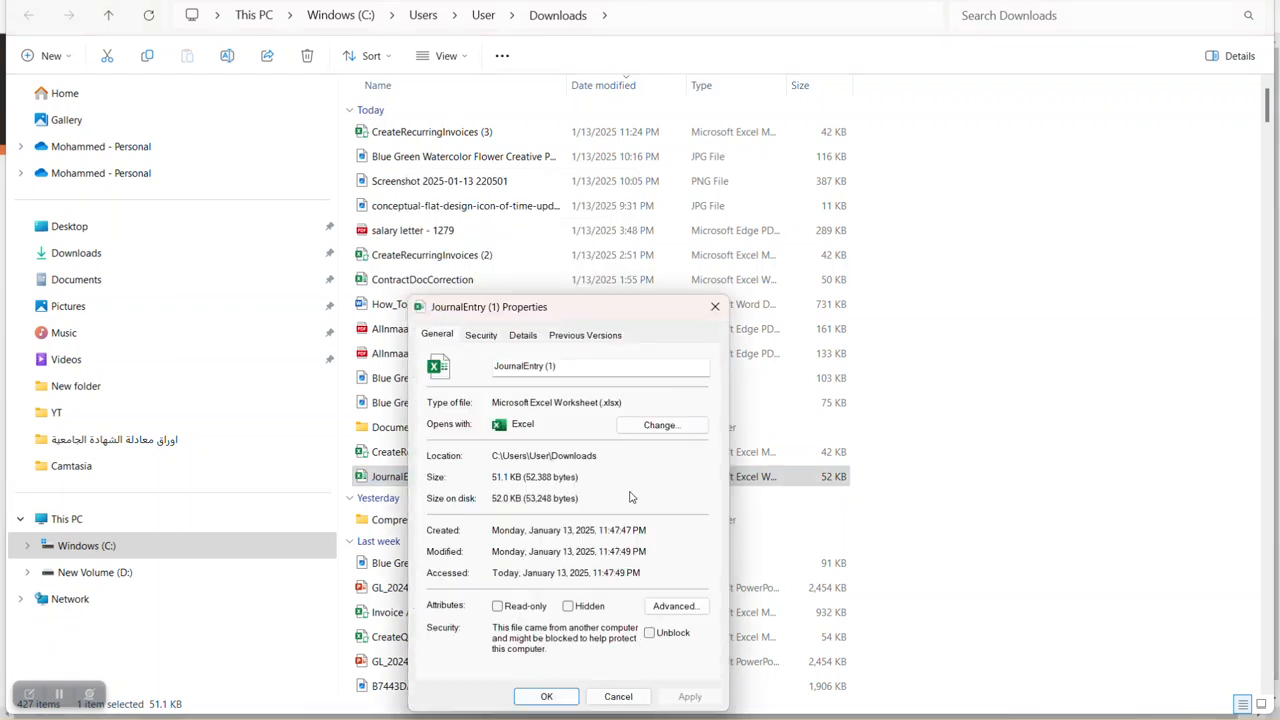
left_click(665, 633)
left_click(689, 696)
left_click(546, 696)
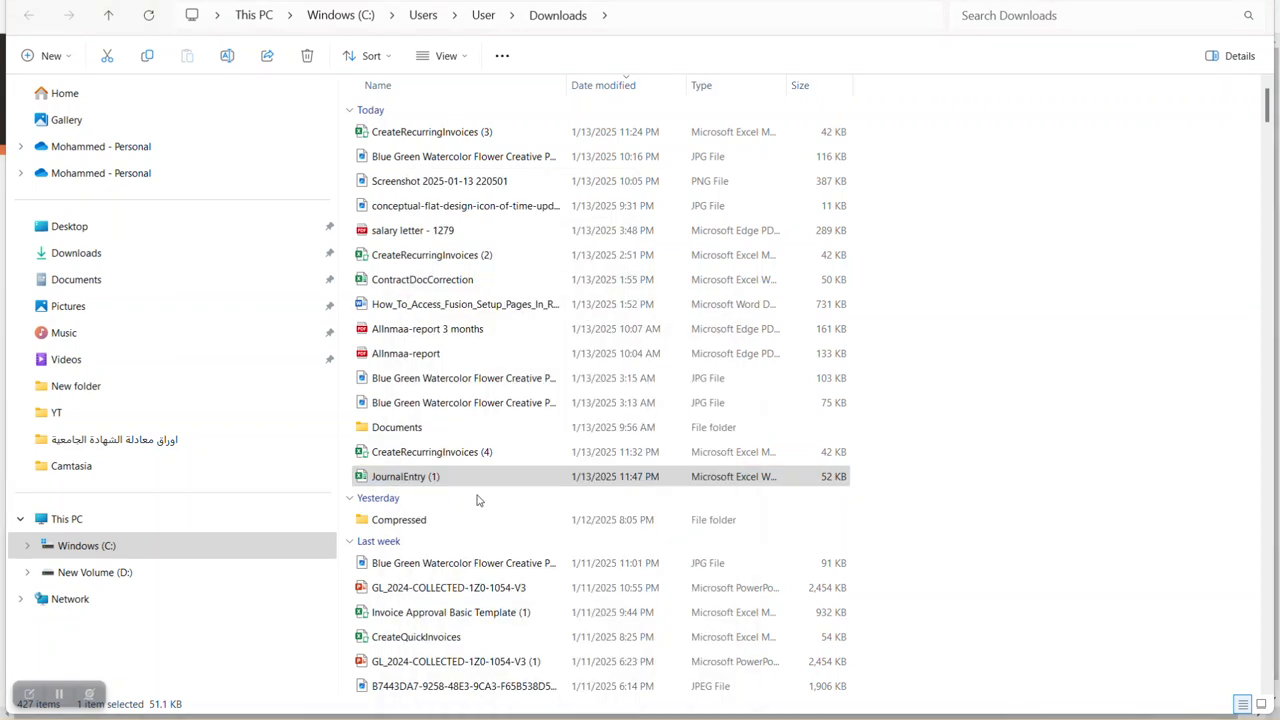
Open the JournalEntry (1) workbook in Excel, connect to the application URL, and sign in with the user ID and the password copied from Notepad.
double_click(400, 477)
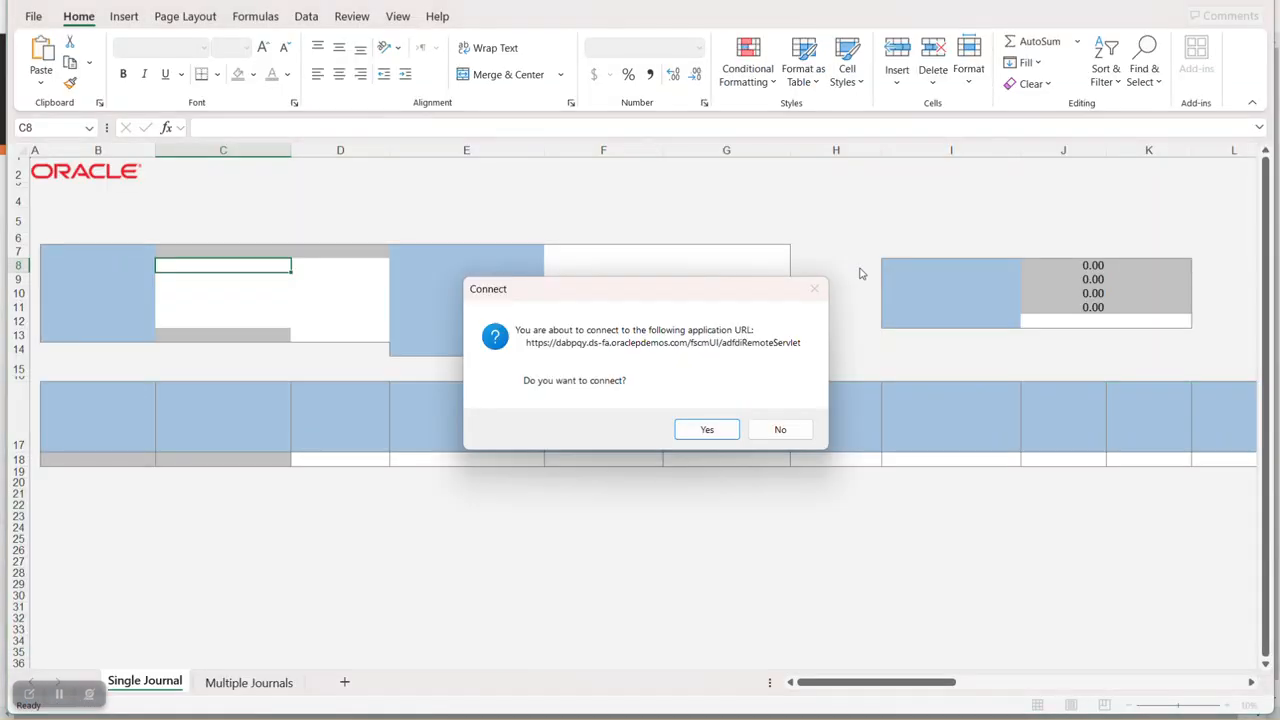
left_click(708, 432)
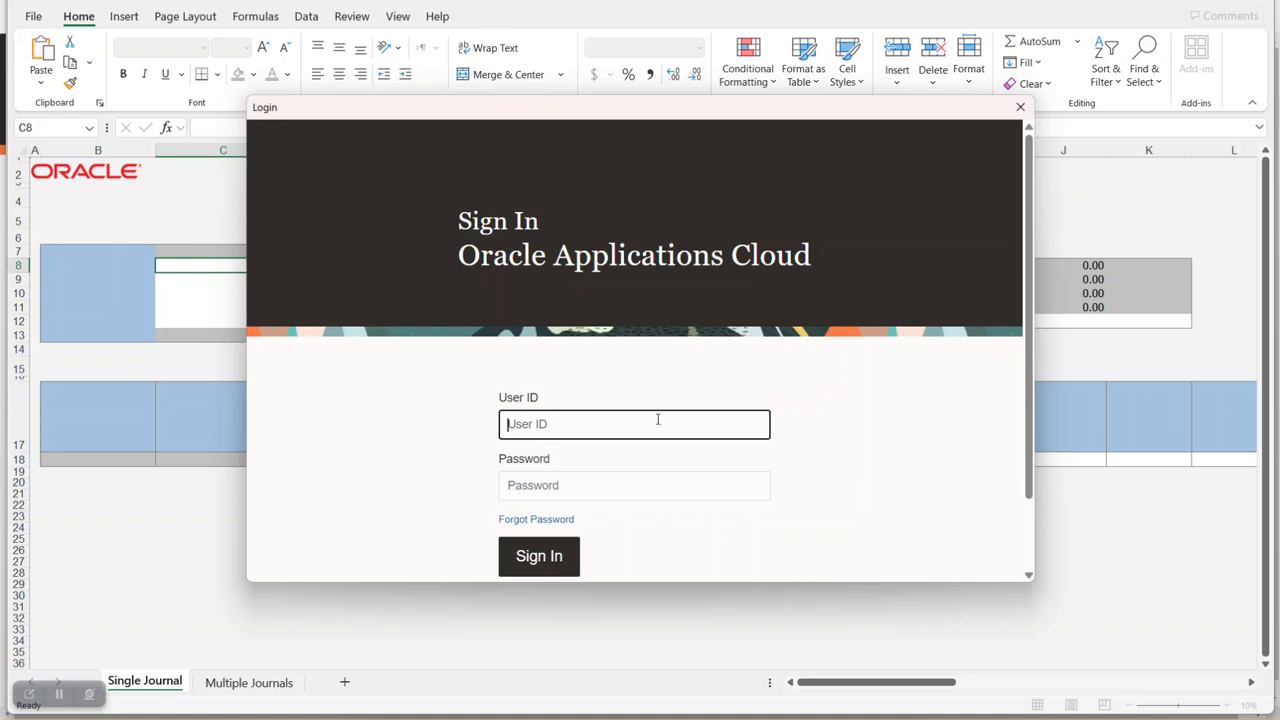
type("hcm_impl2")
key("Tab")
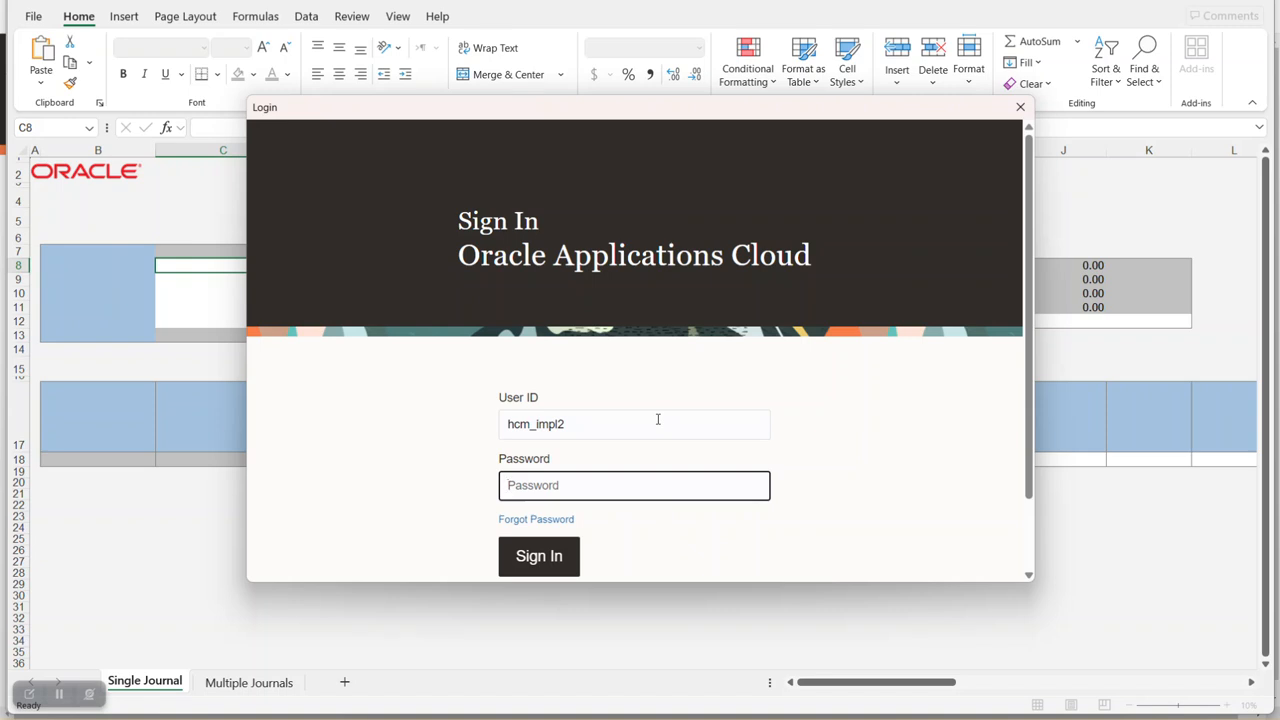
key("alt+Tab")
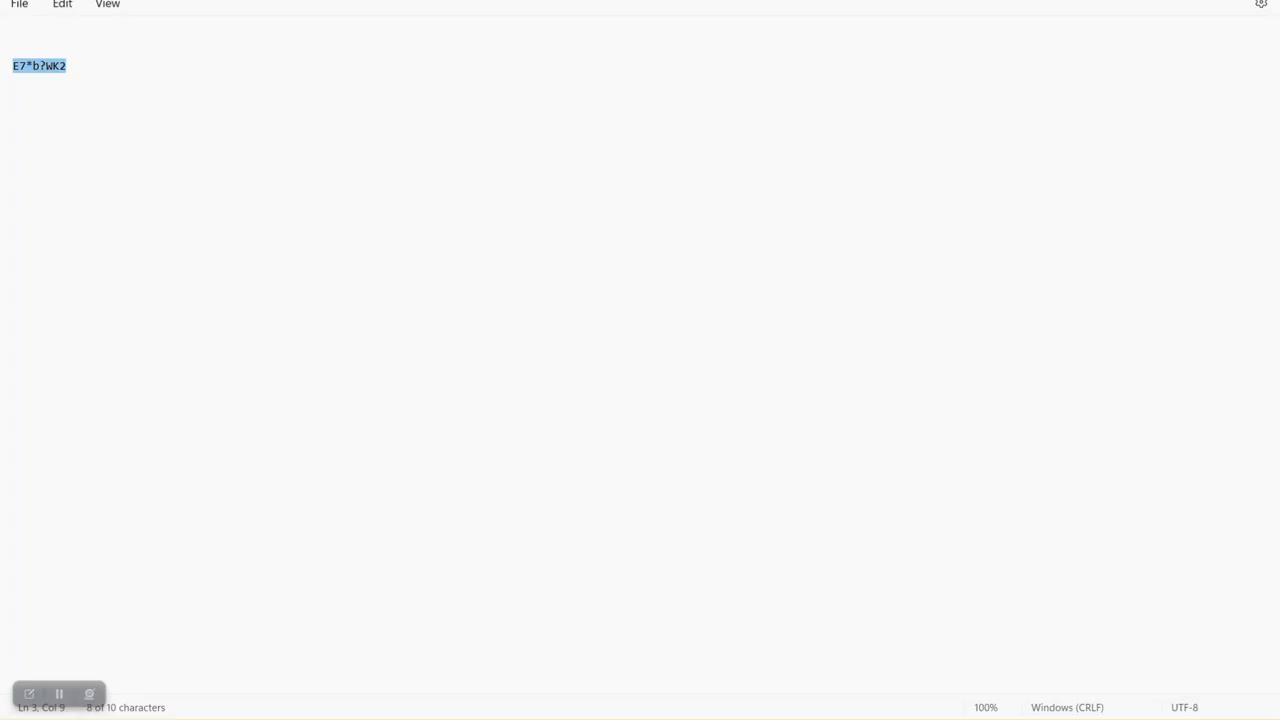
key("alt+Tab")
key("ctrl+v")
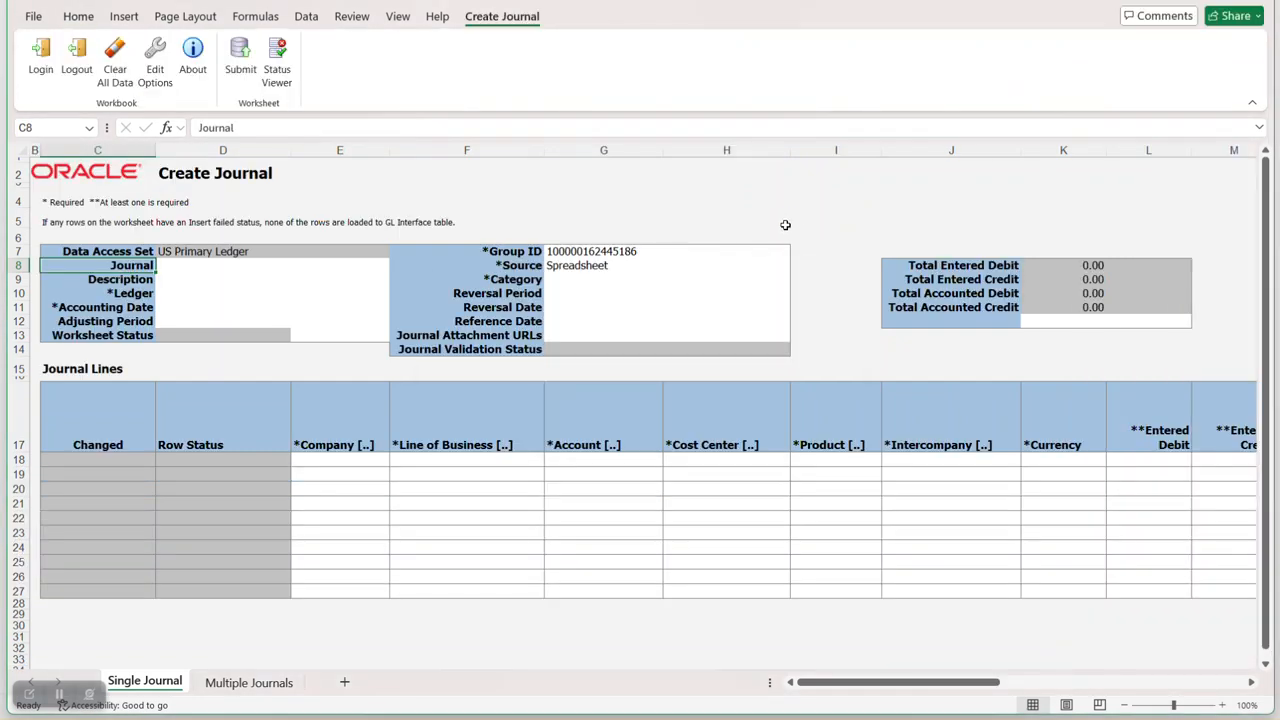
Set the journal header's ledger to US Primary Ledger and its accounting date to 01/01/24.
left_click(191, 295)
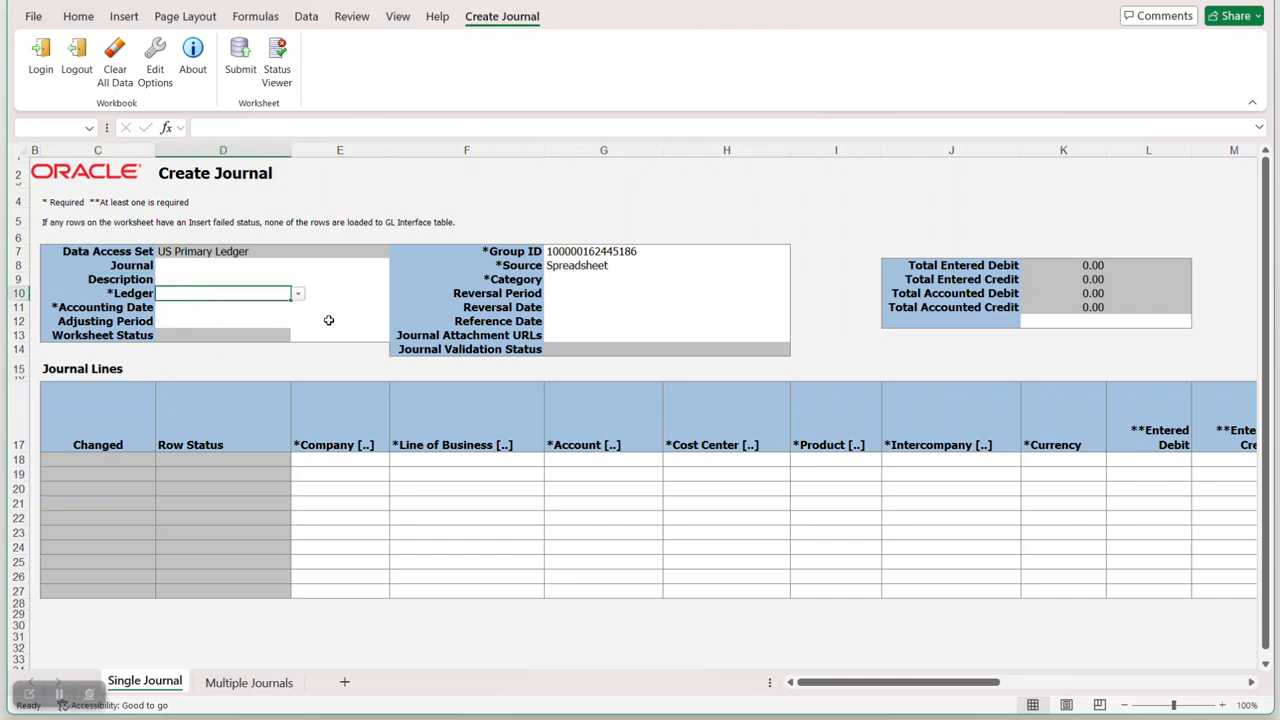
left_click(298, 295)
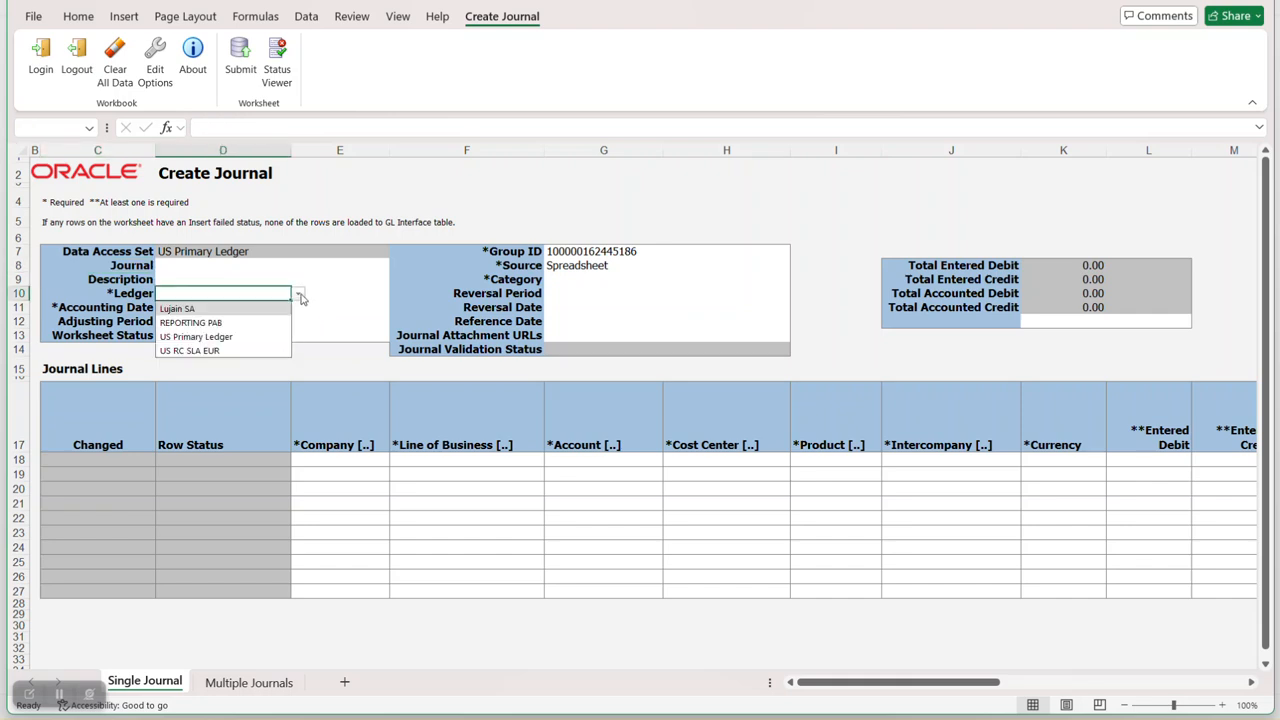
left_click(205, 337)
left_click(225, 311)
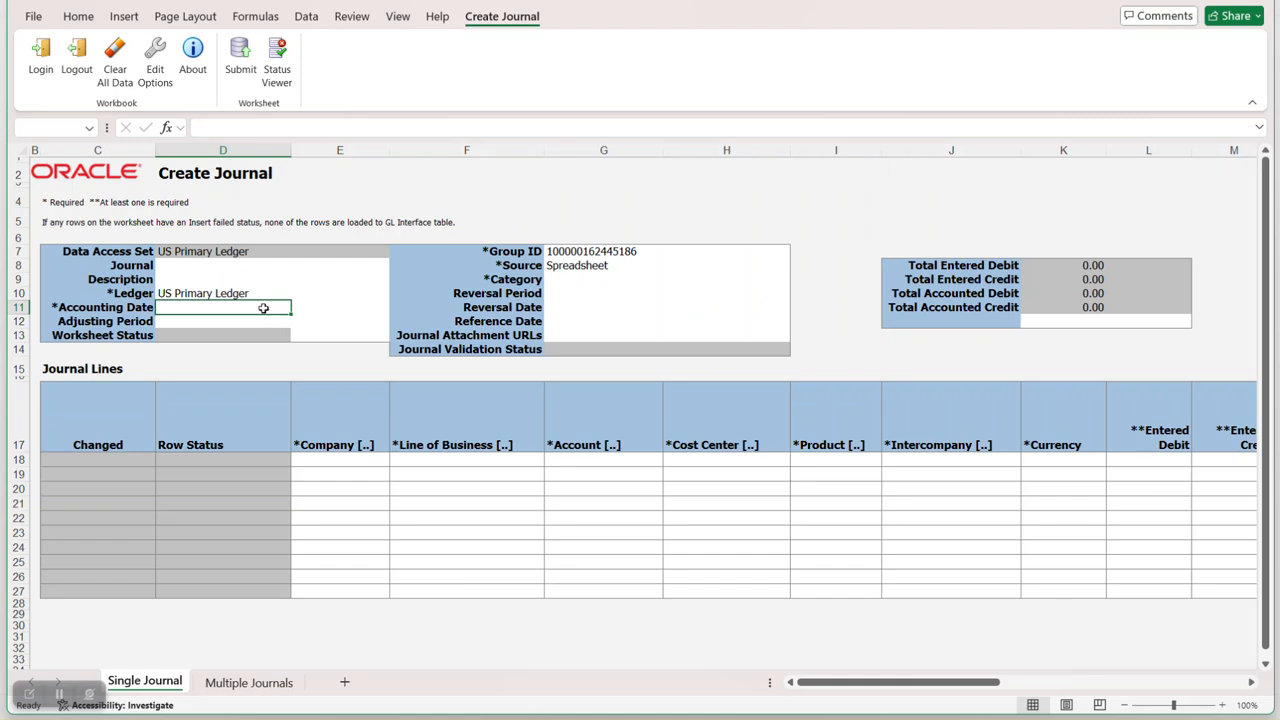
type("01/01/24")
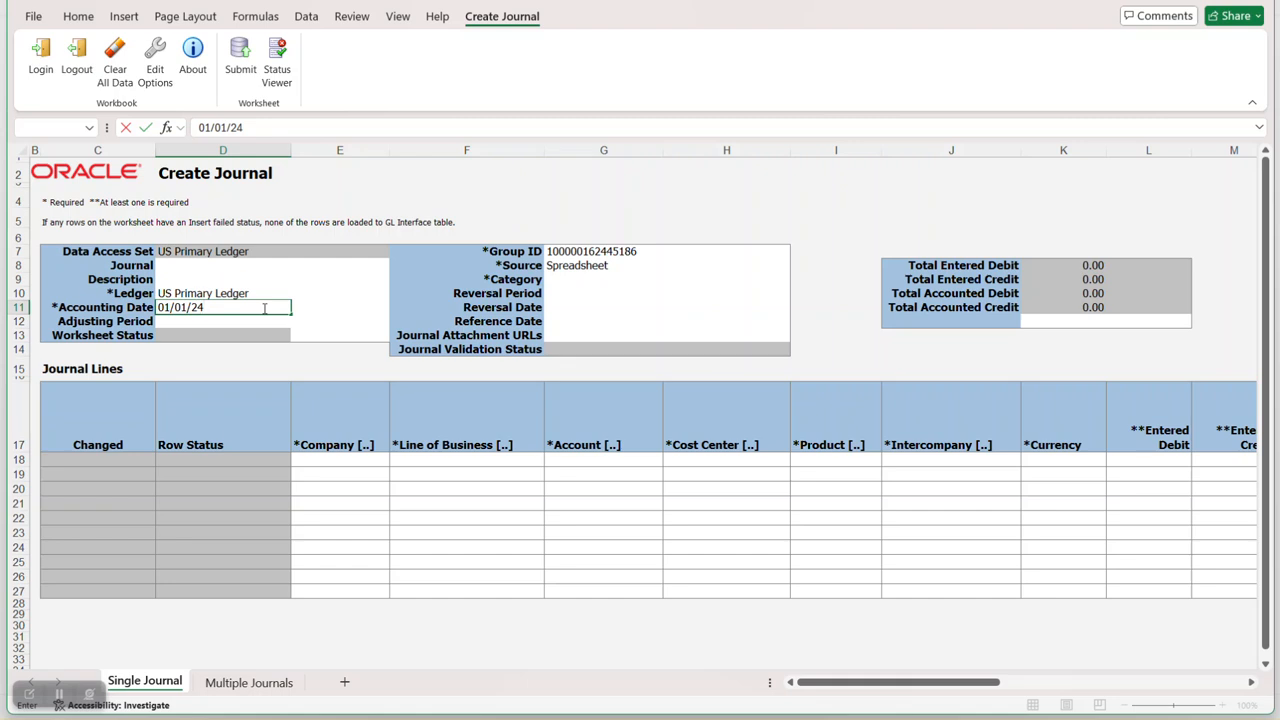
key("Tab")
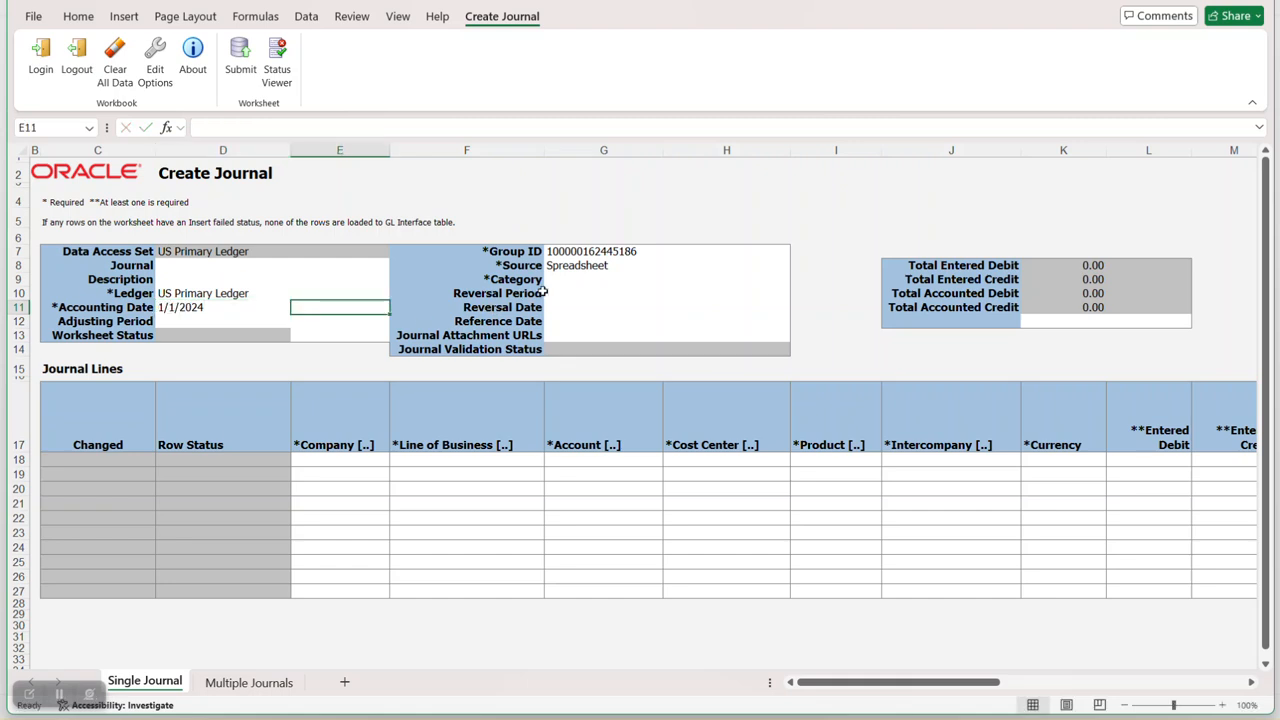
Search the journal categories for "Man" and set the journal header's category to Manual.
left_click(620, 281)
double_click(623, 279)
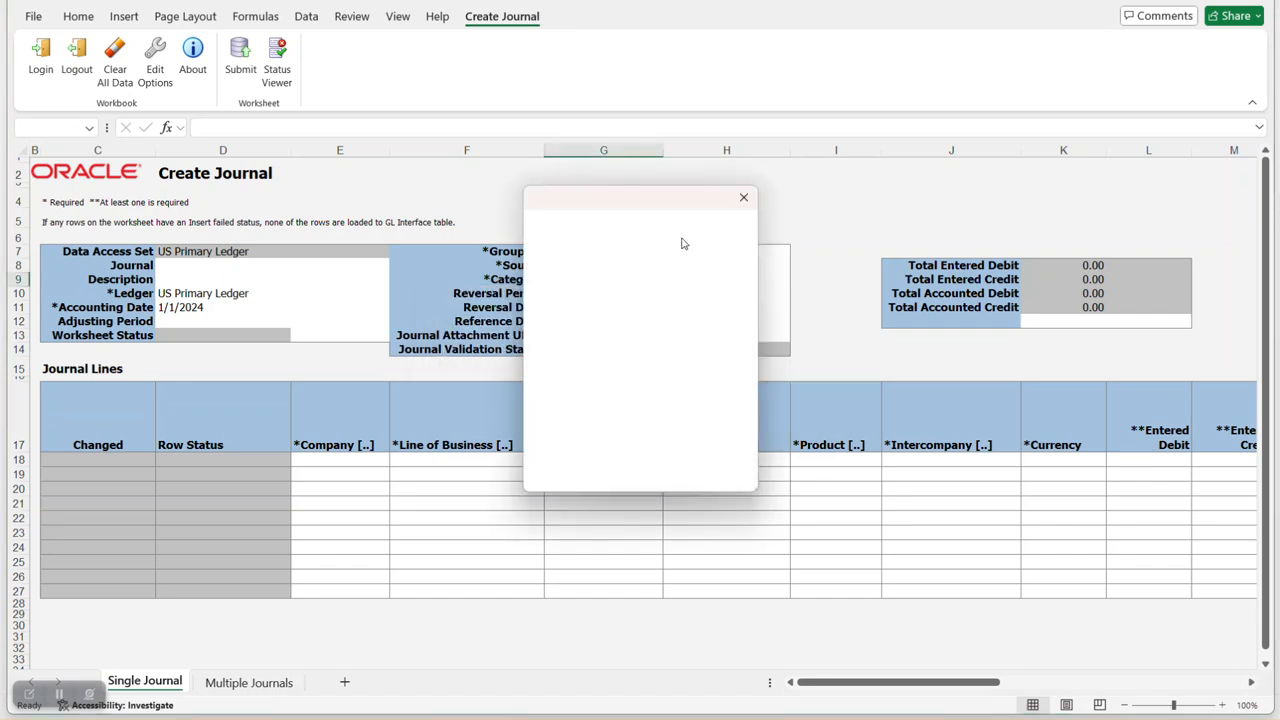
left_click(662, 261)
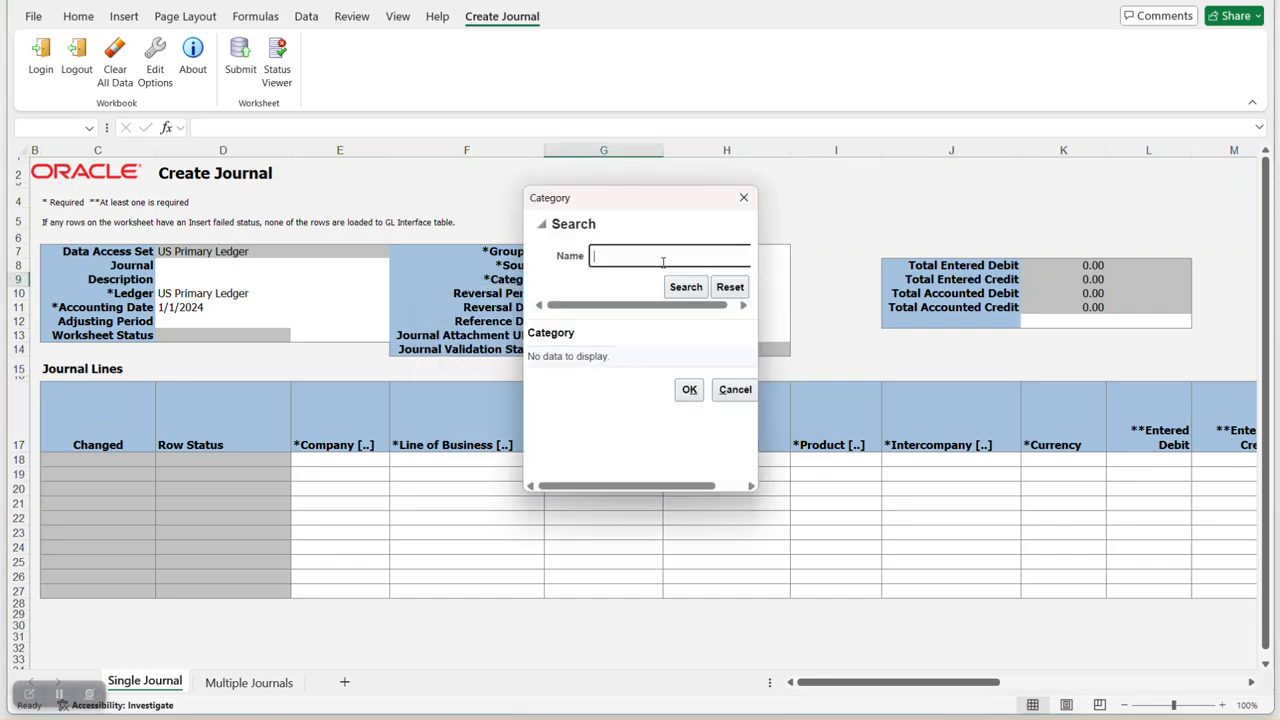
key("Caps_Lock")
type("M")
key("Caps_Lock")
type("an")
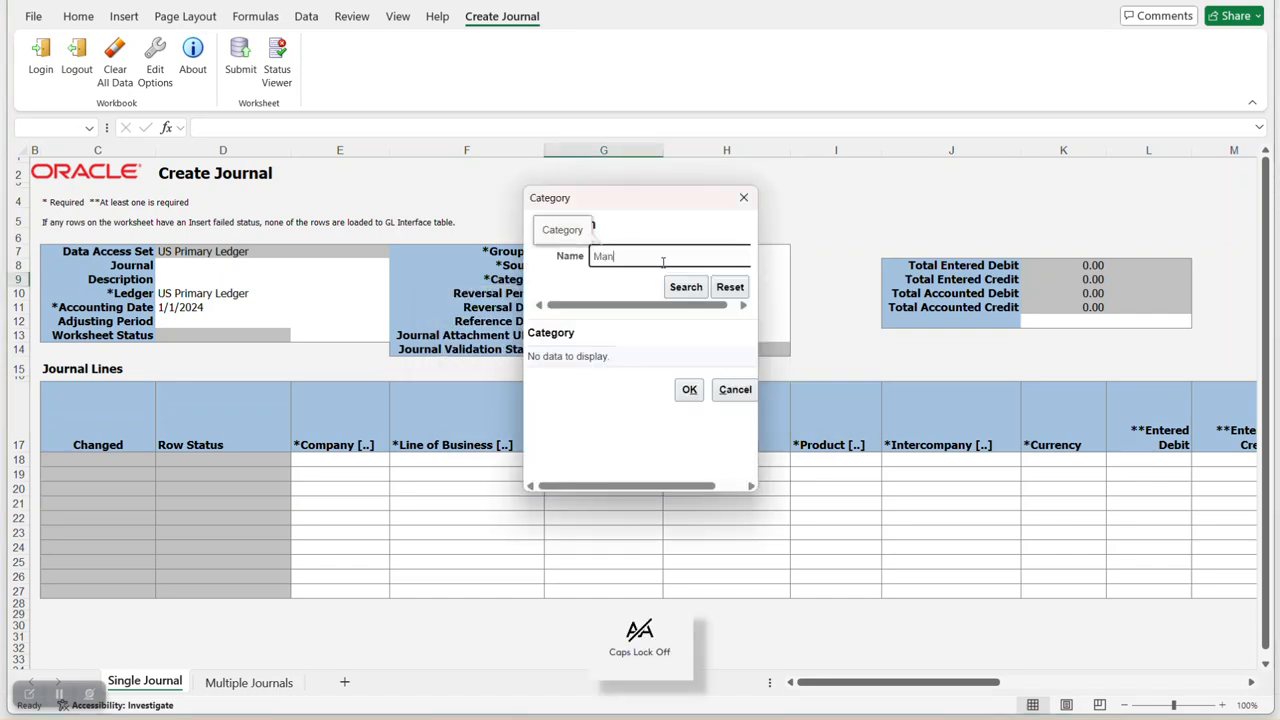
left_click(689, 394)
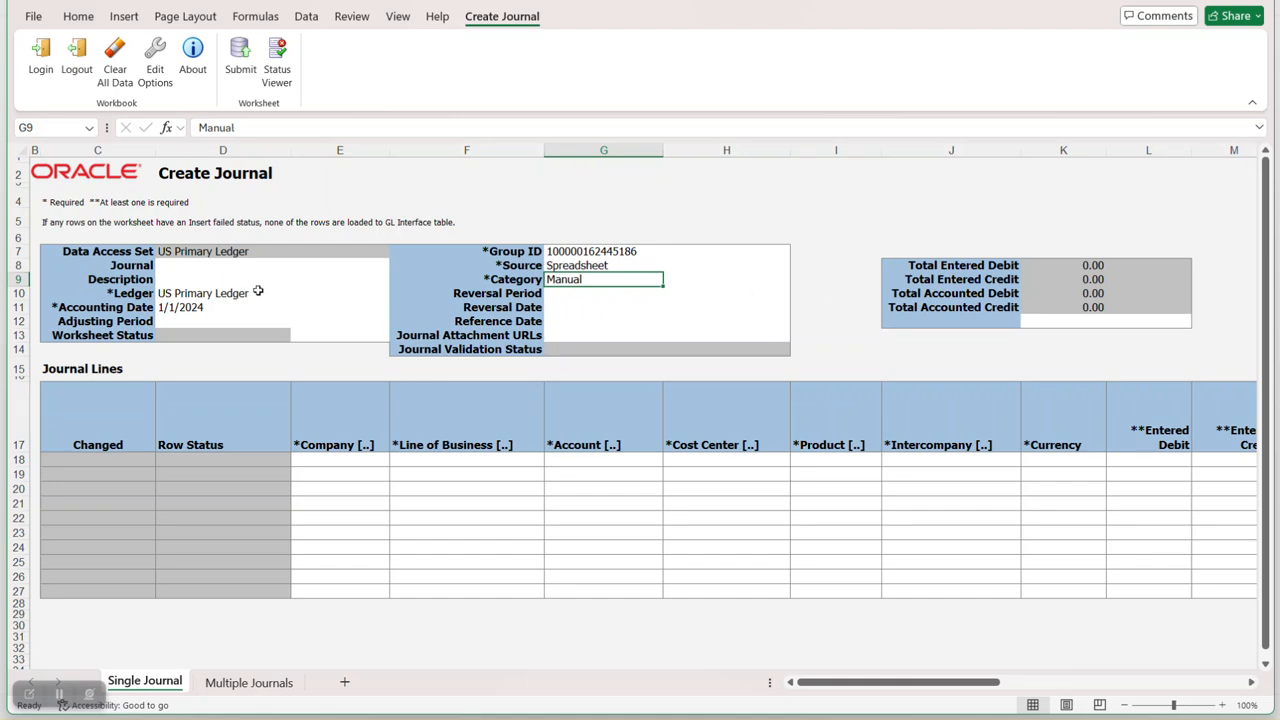
Fill the first journal line's account combination with company 101, line of business 10, account 11103 and 000 for the remaining segments.
scroll(700, 325, "down", 1)
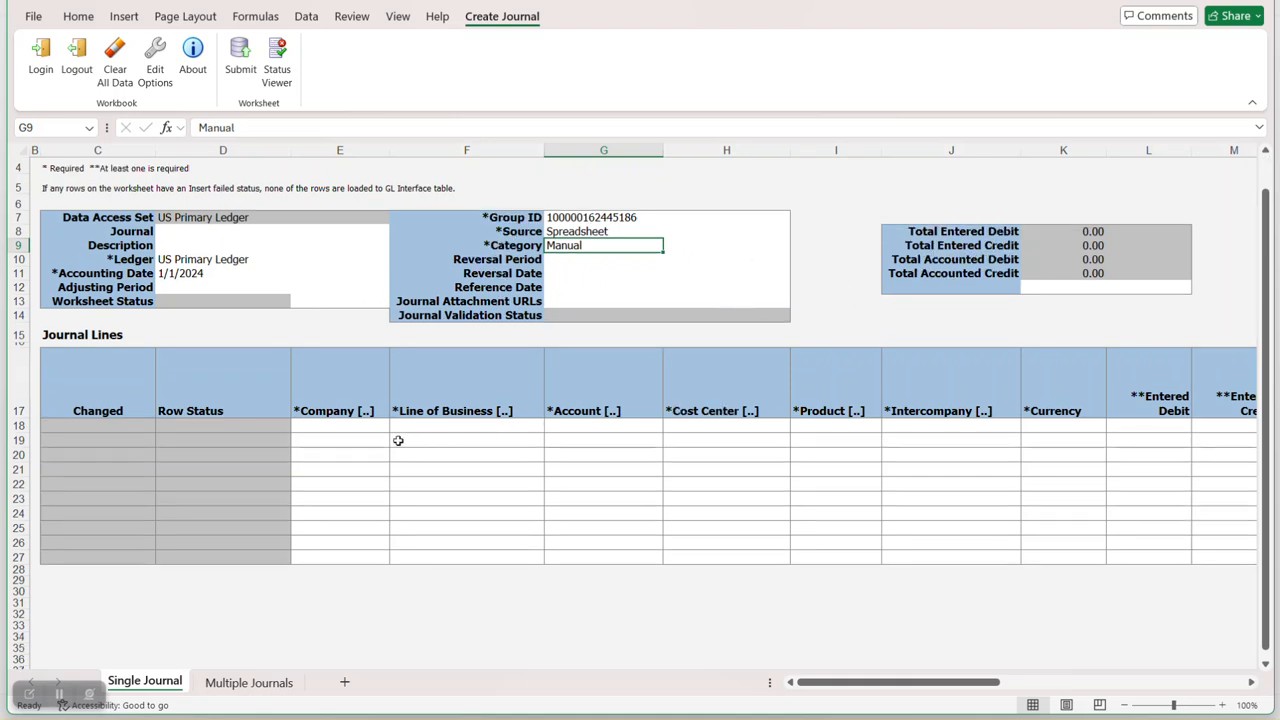
left_click(352, 427)
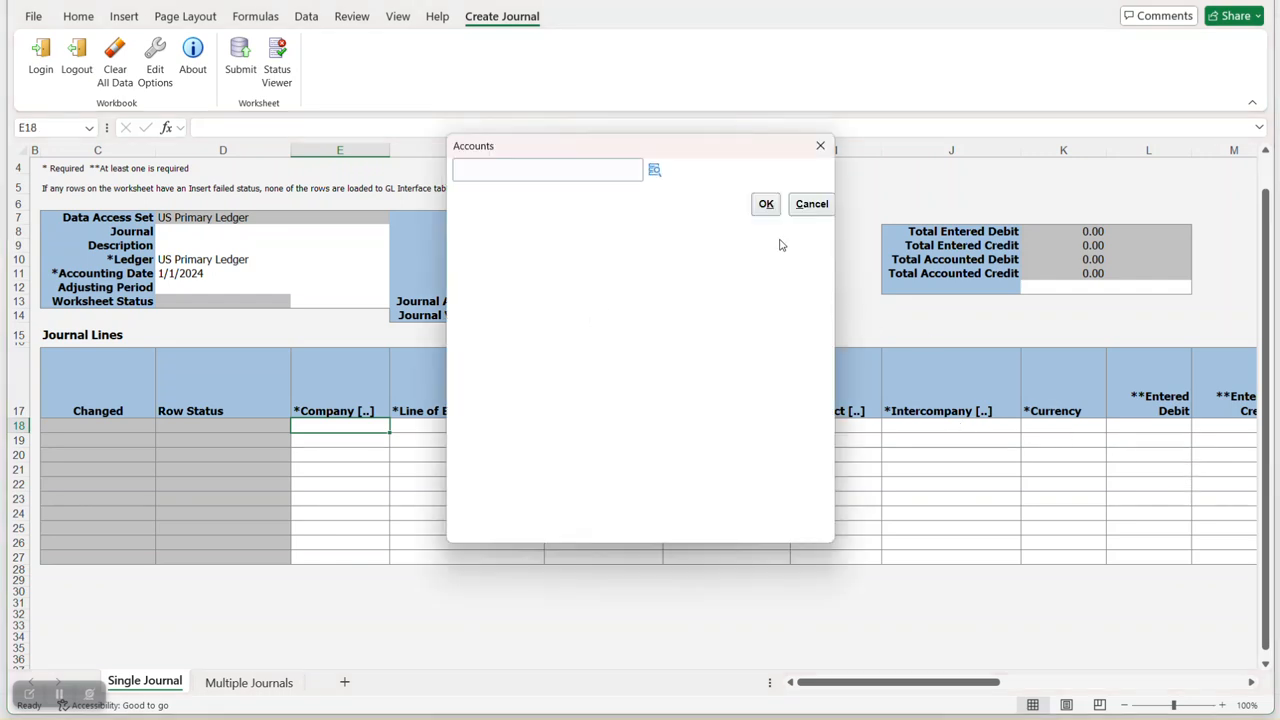
left_click(655, 170)
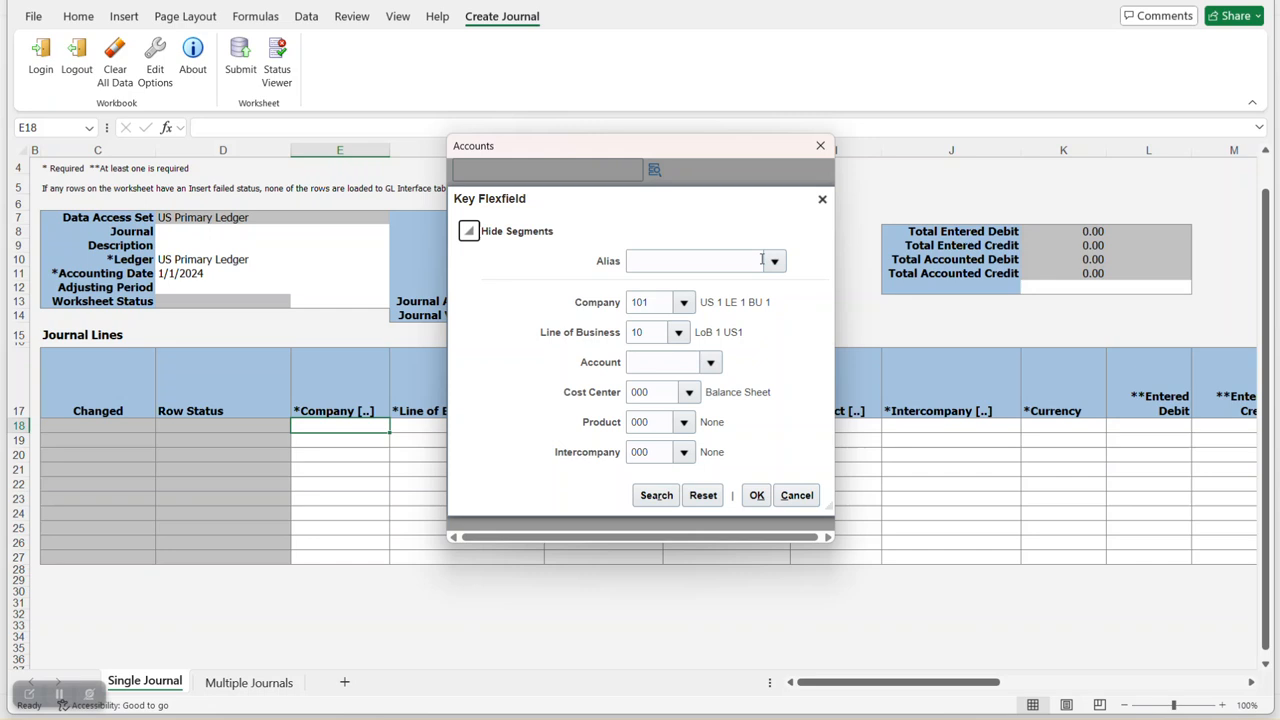
left_click(710, 362)
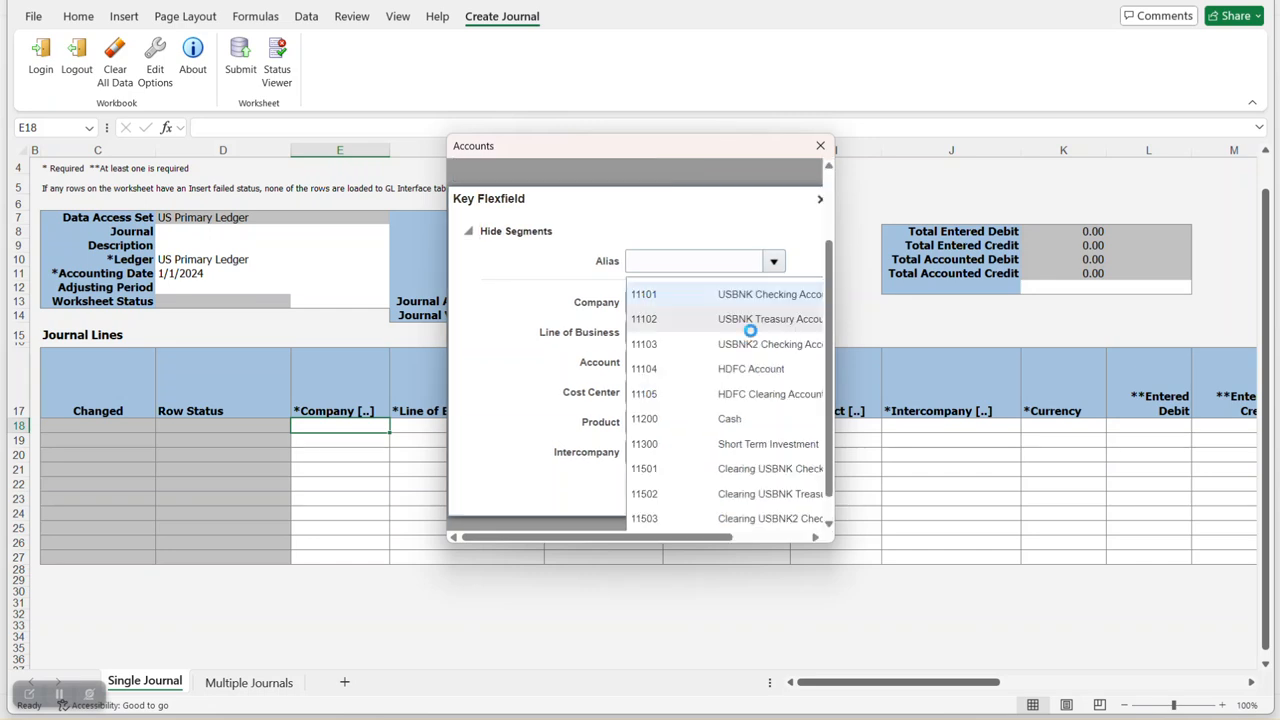
left_click(690, 344)
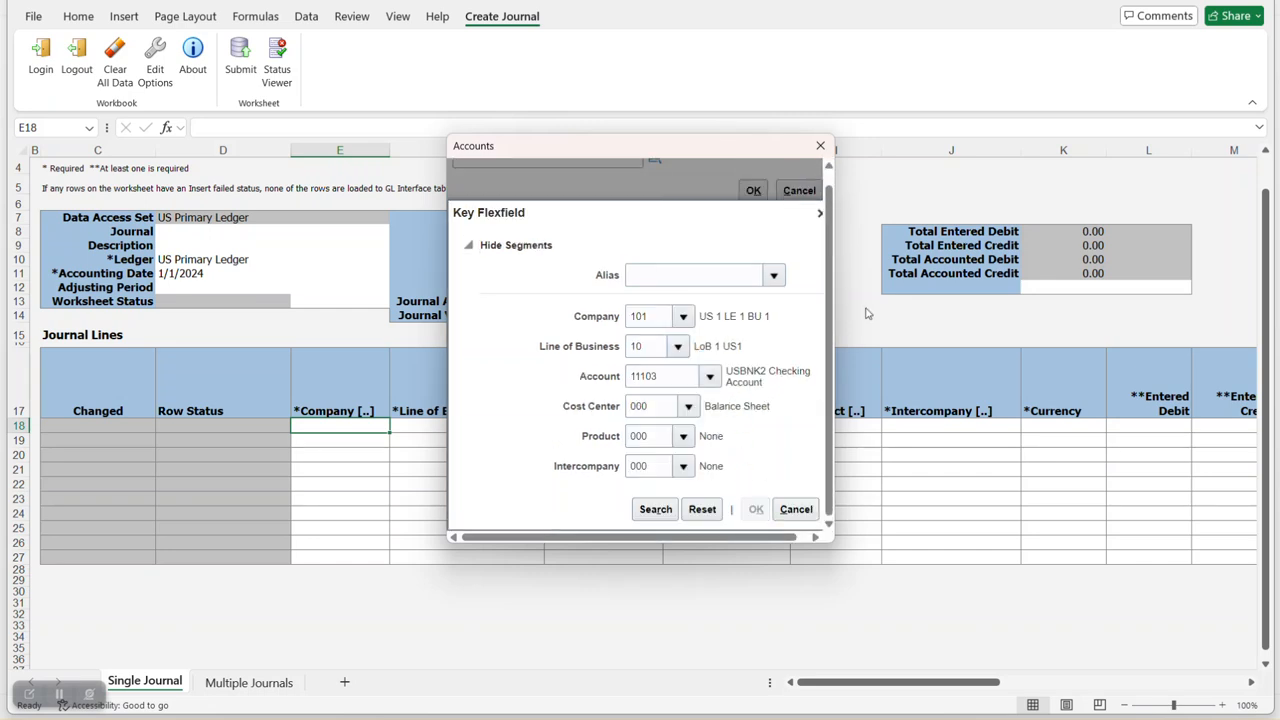
left_click(754, 508)
left_click(765, 203)
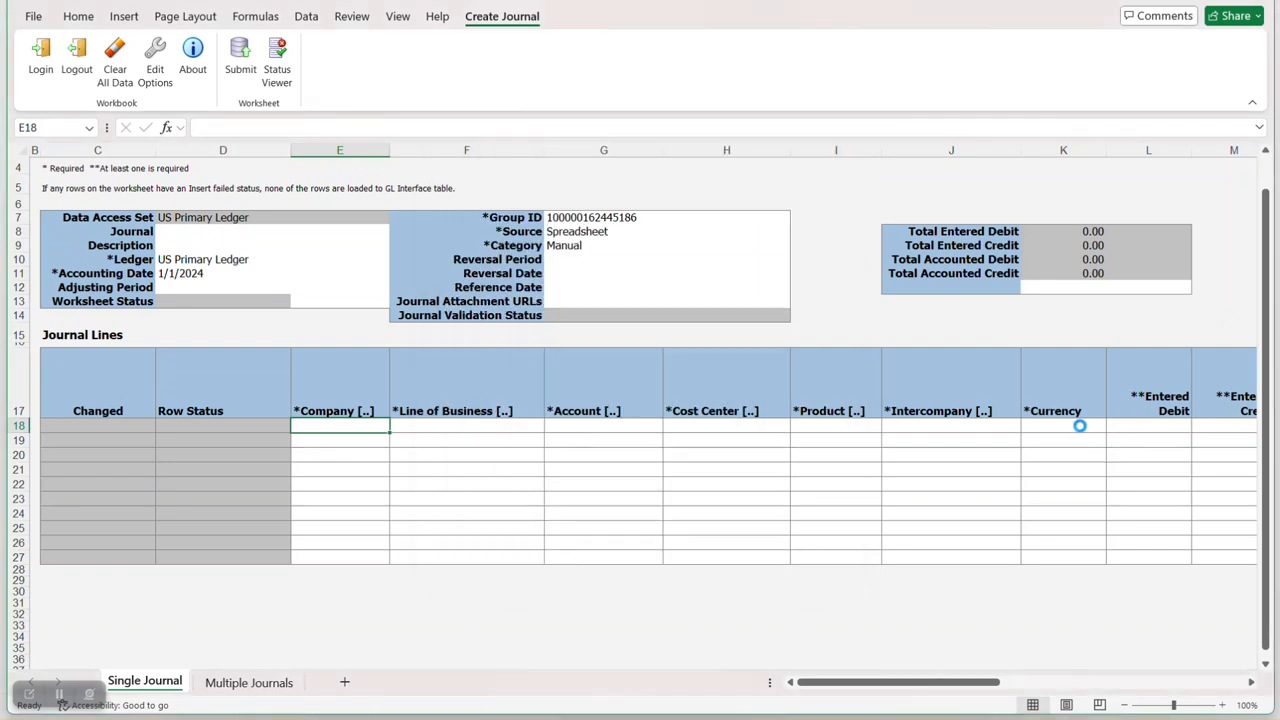
Set the first journal line's currency to USD and its entered debit to 1500.
double_click(1080, 426)
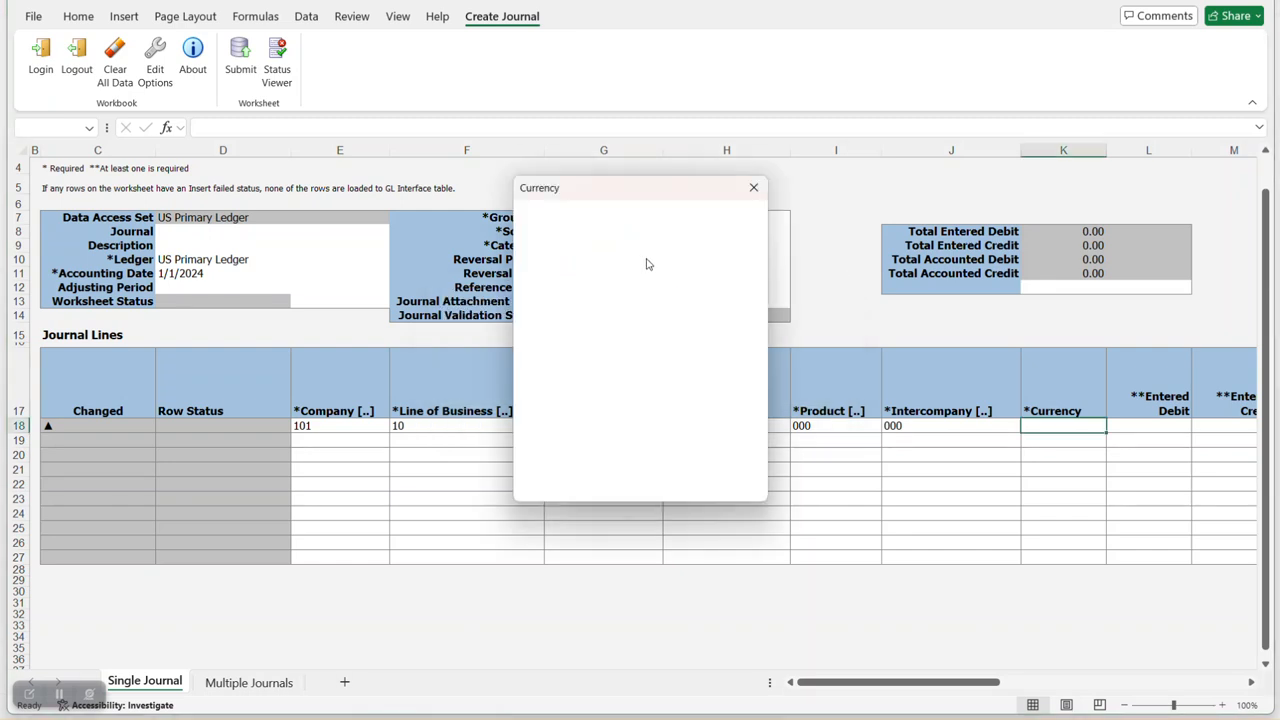
left_click(620, 262)
key("Caps_Lock")
type("USD")
key("Return")
left_click(700, 380)
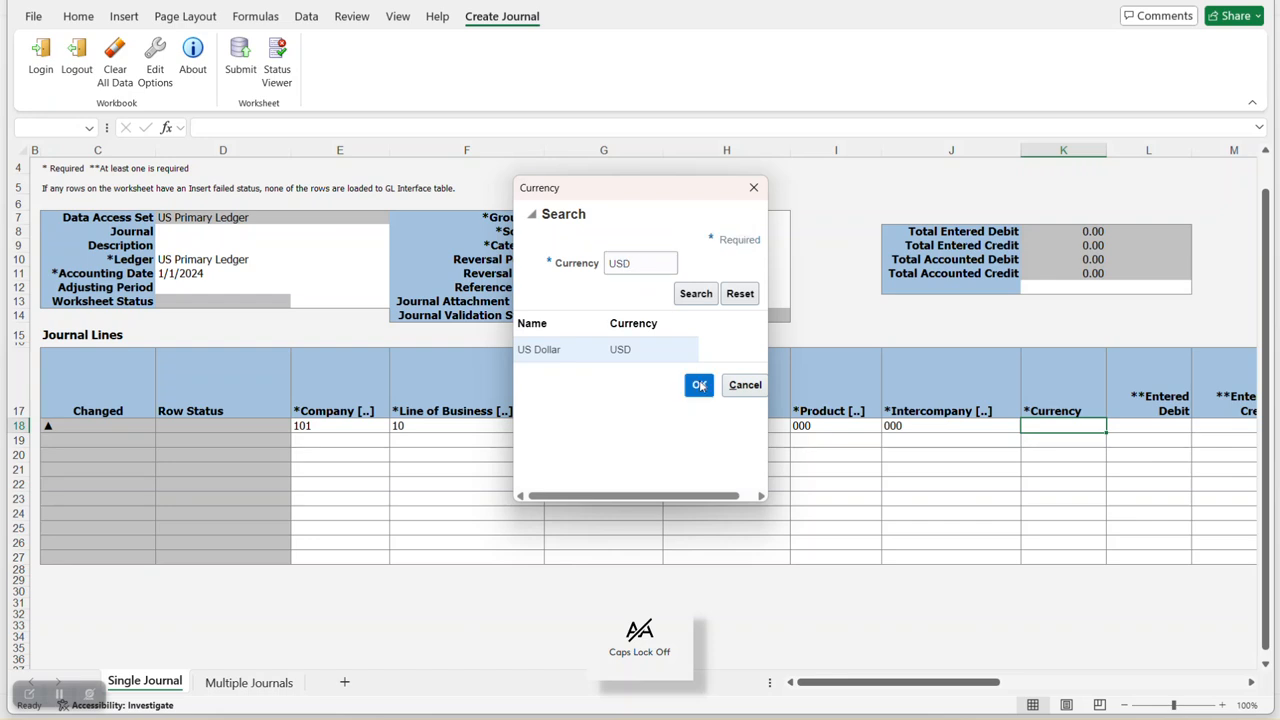
left_click(1148, 426)
type("1500")
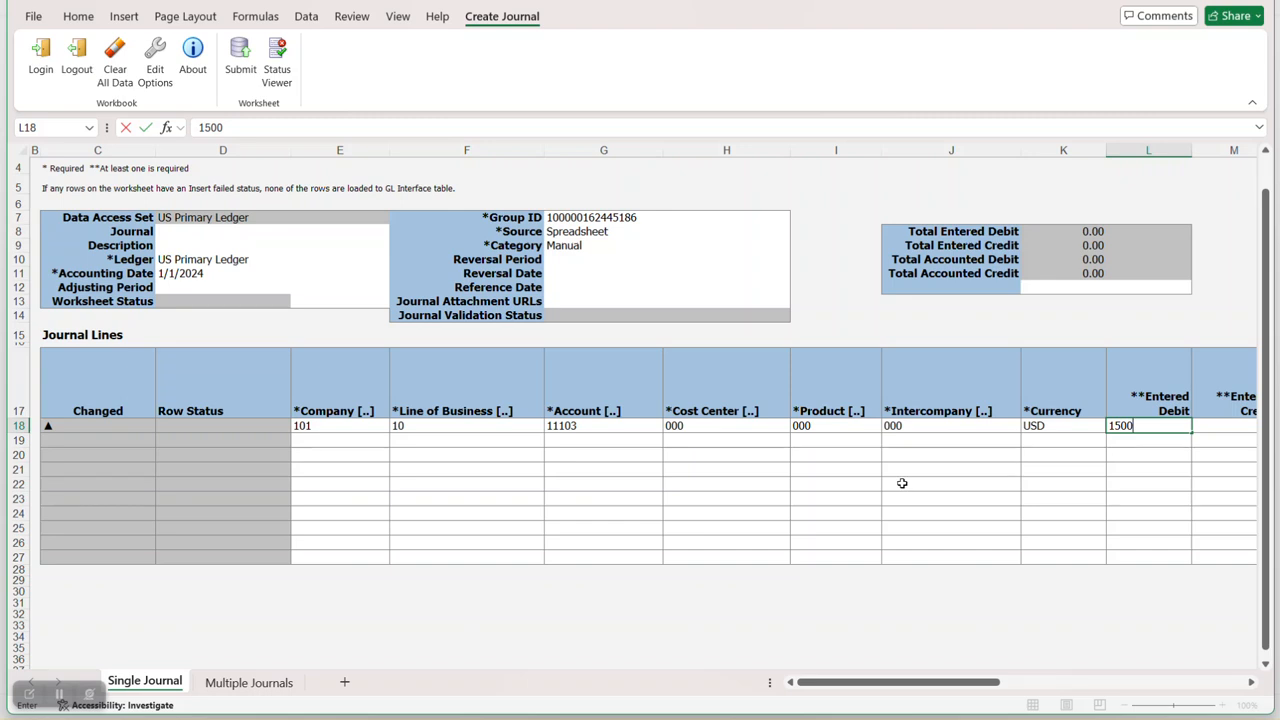
Fill the second journal line's account combination with company 101, line of business 10, account 11501 and 000 for the remaining segments.
left_click(340, 440)
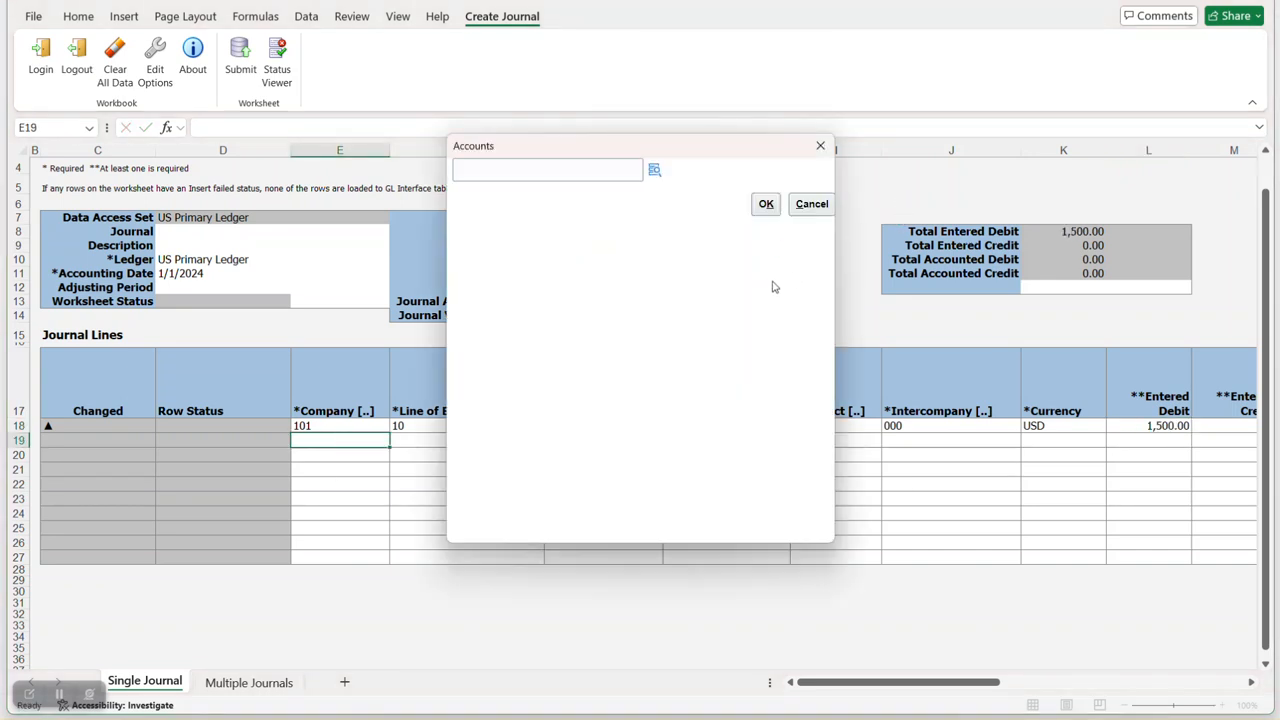
left_click(654, 170)
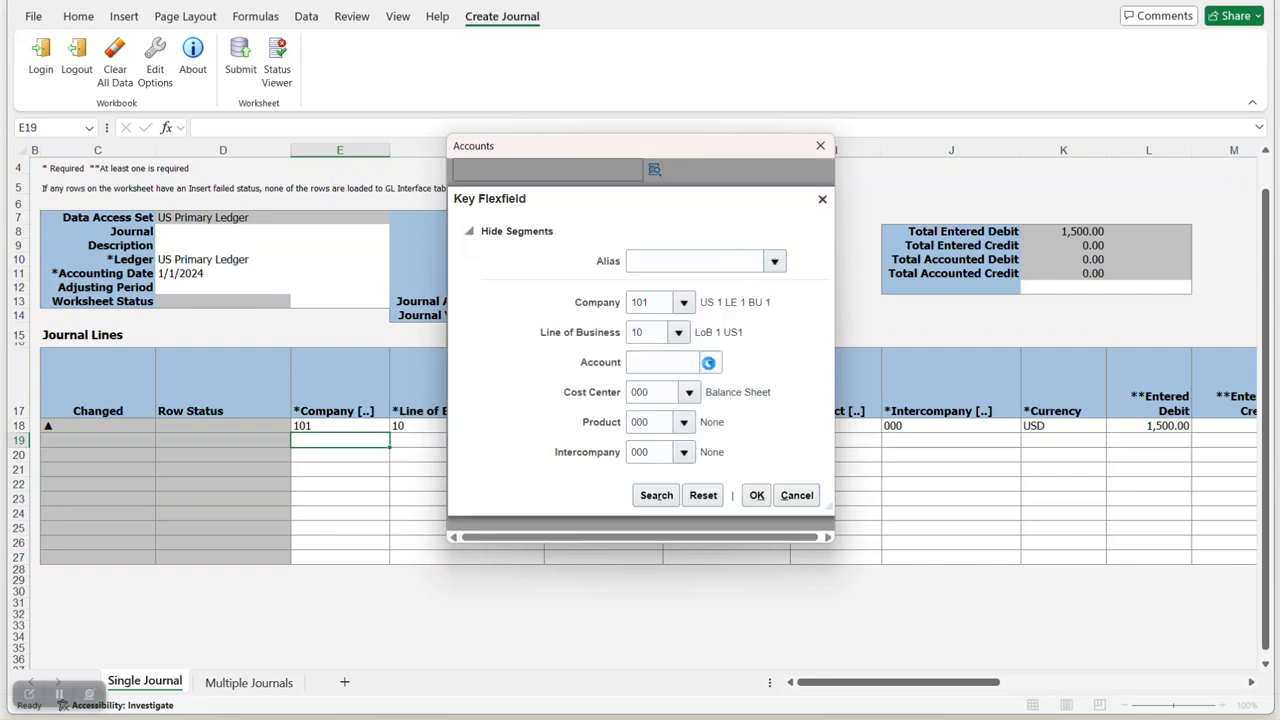
left_click(710, 363)
left_click(675, 505)
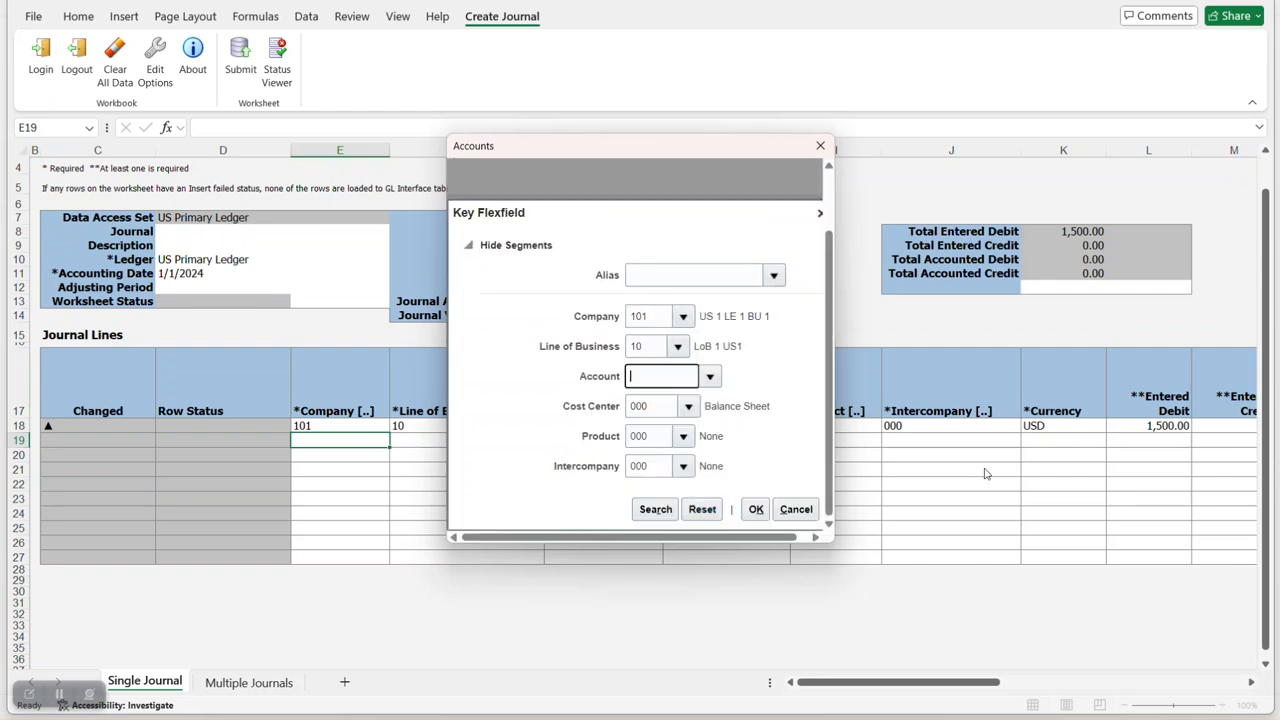
left_click(752, 509)
left_click(766, 204)
Set the second journal line's currency to USD, choosing US Dollar in the currency lookup.
left_click(1077, 437)
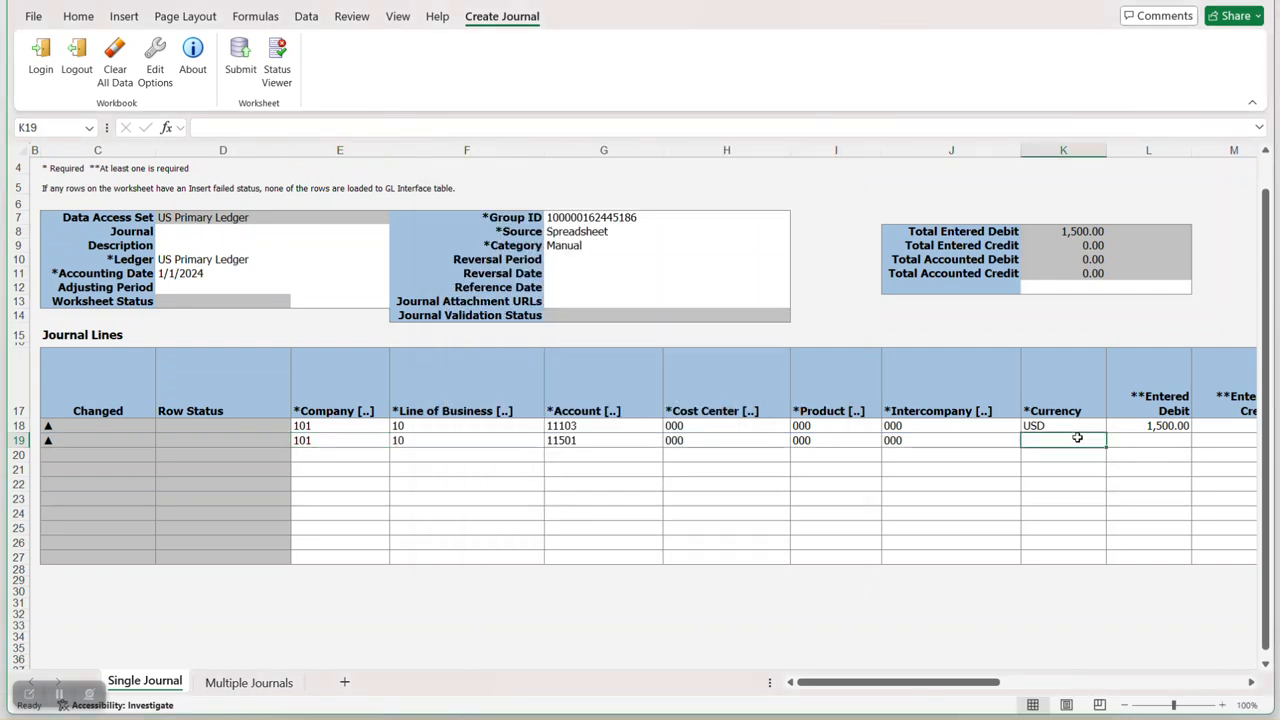
type("usd")
key("Tab")
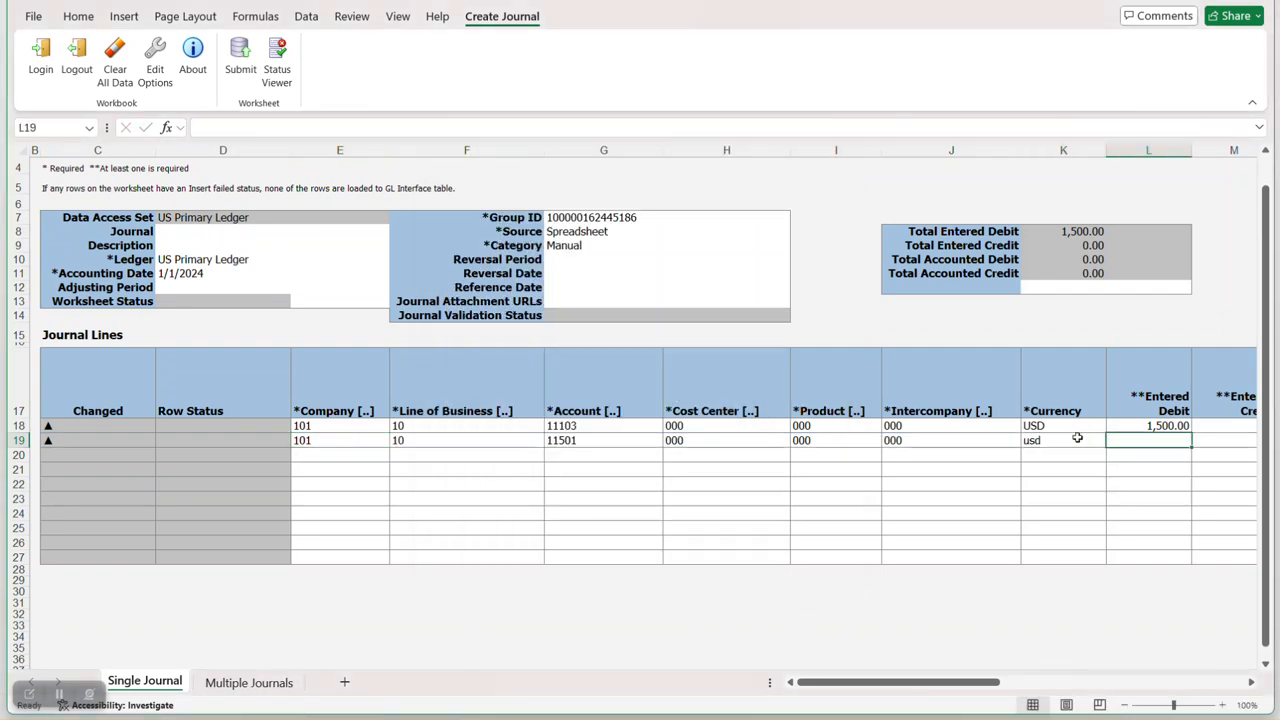
left_click(1077, 437)
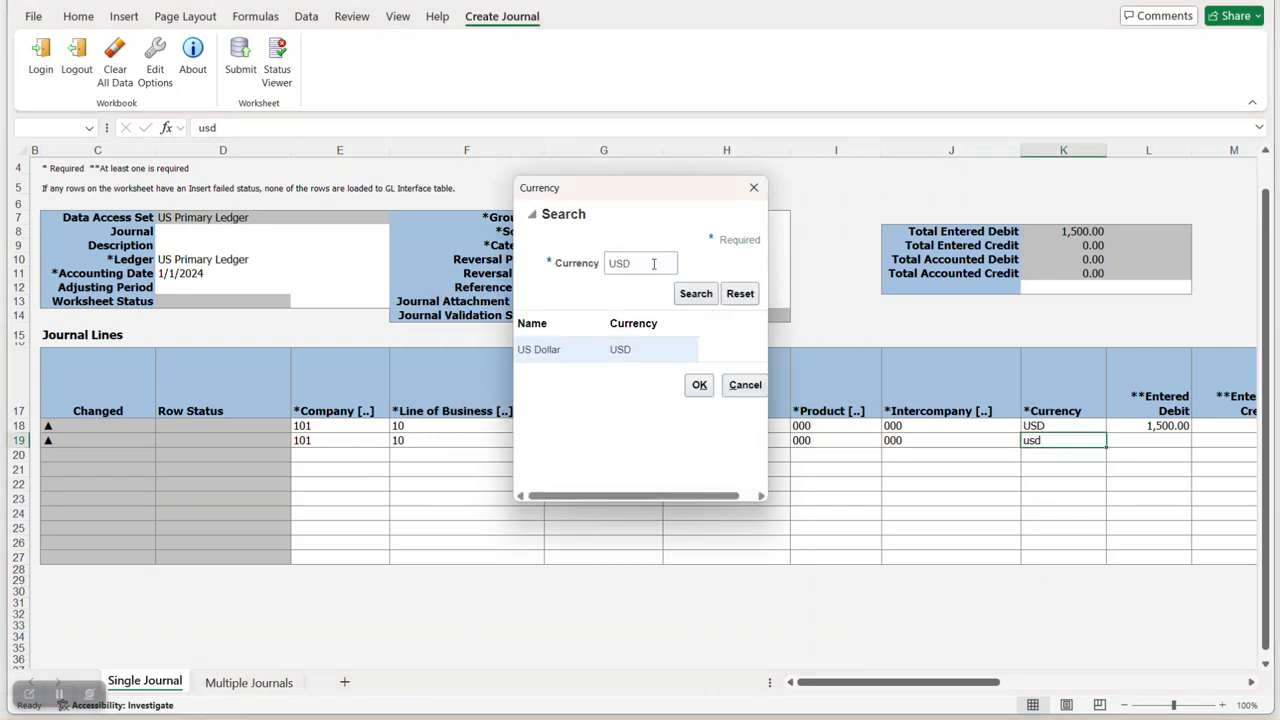
left_click(699, 385)
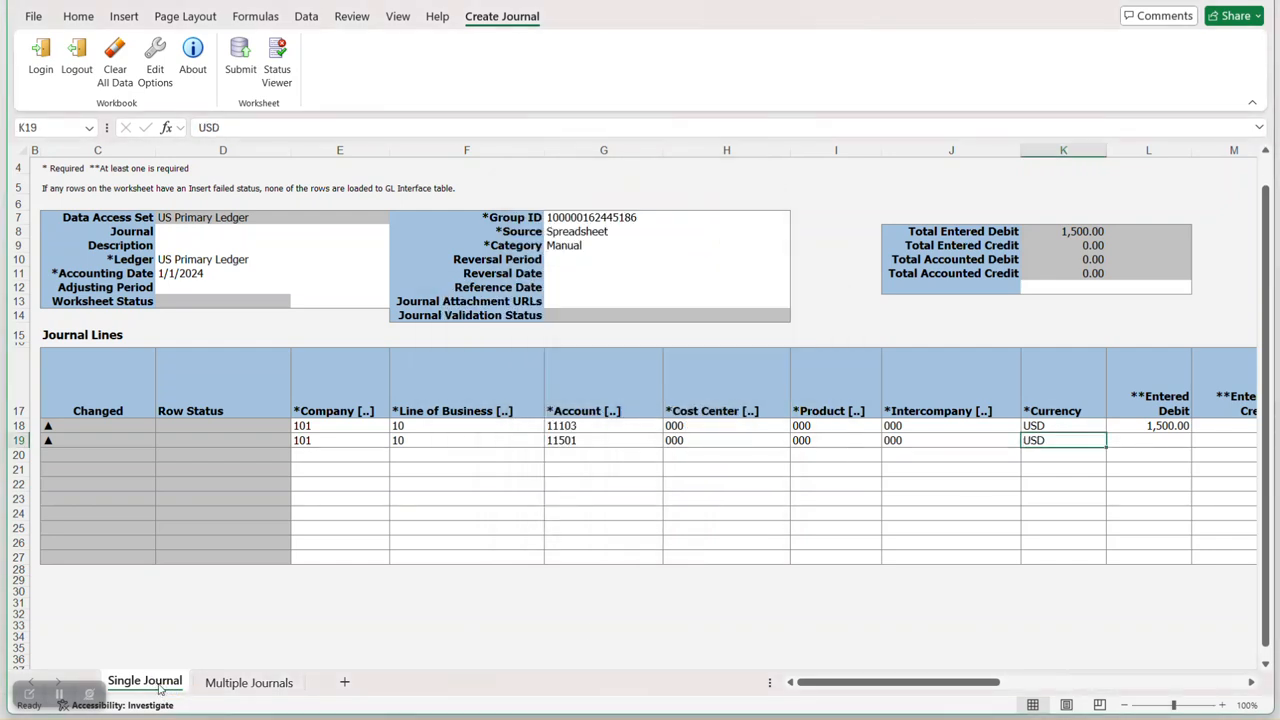
left_click(1140, 443)
type("150")
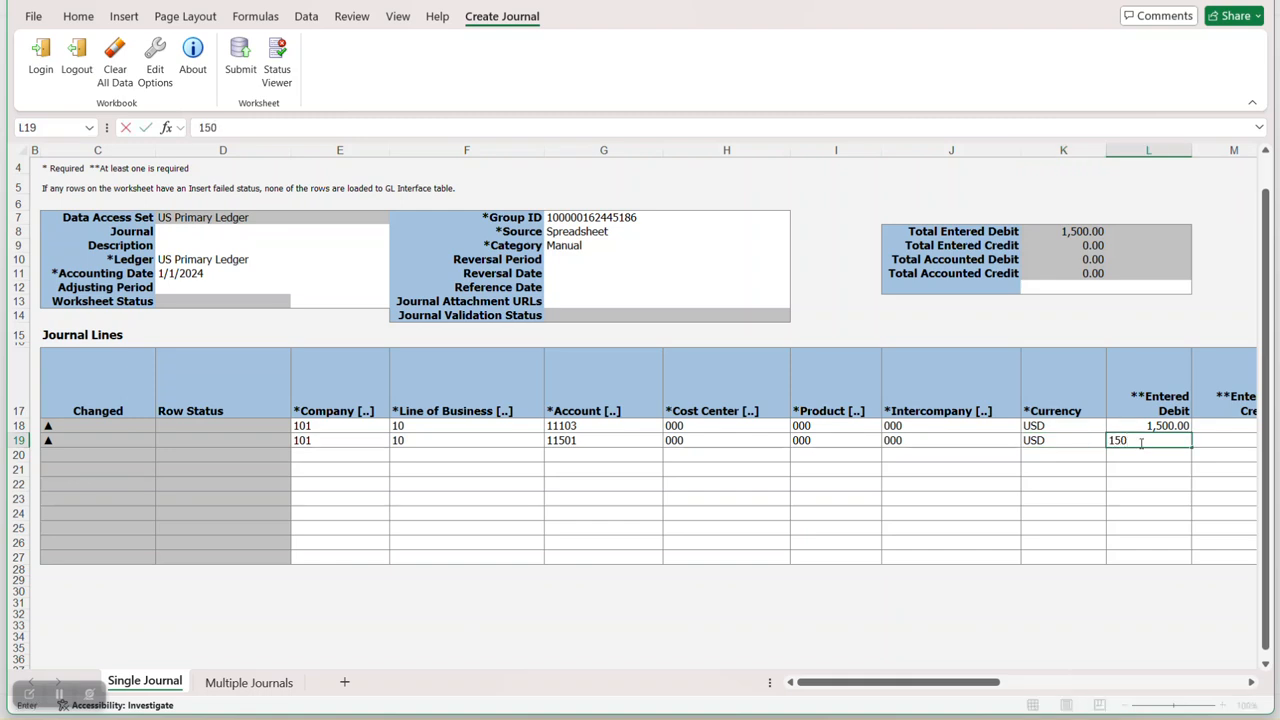
key("Tab")
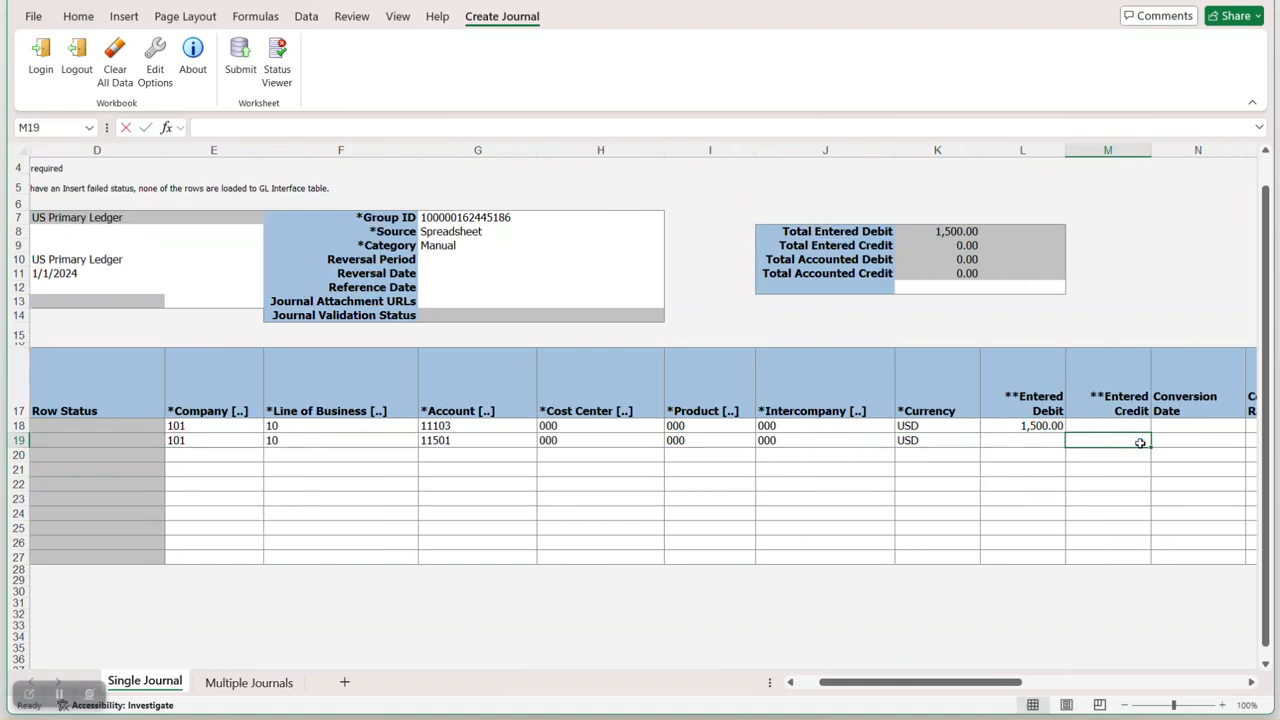
Set the second journal line's entered credit to 1500 and compare the debit and credit amounts of both lines.
type("1500")
key("Tab")
left_click_drag(1008, 681, 914, 677)
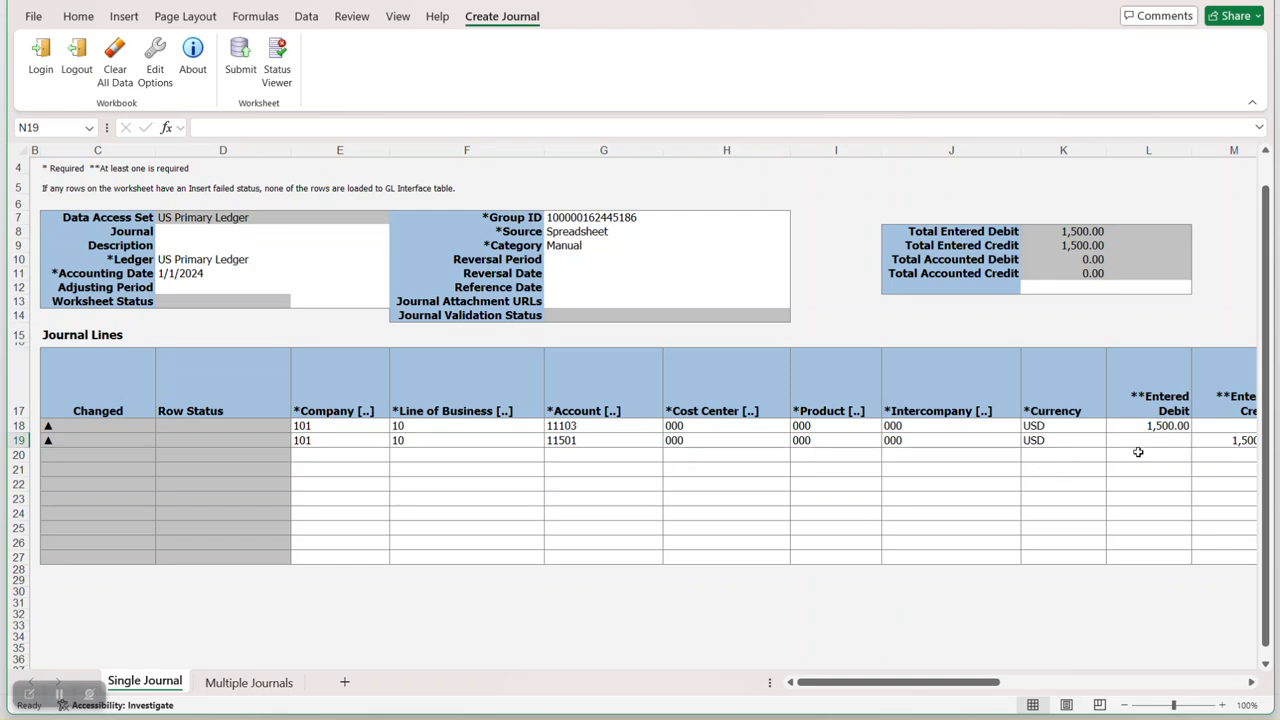
left_click_drag(1161, 431, 1230, 448)
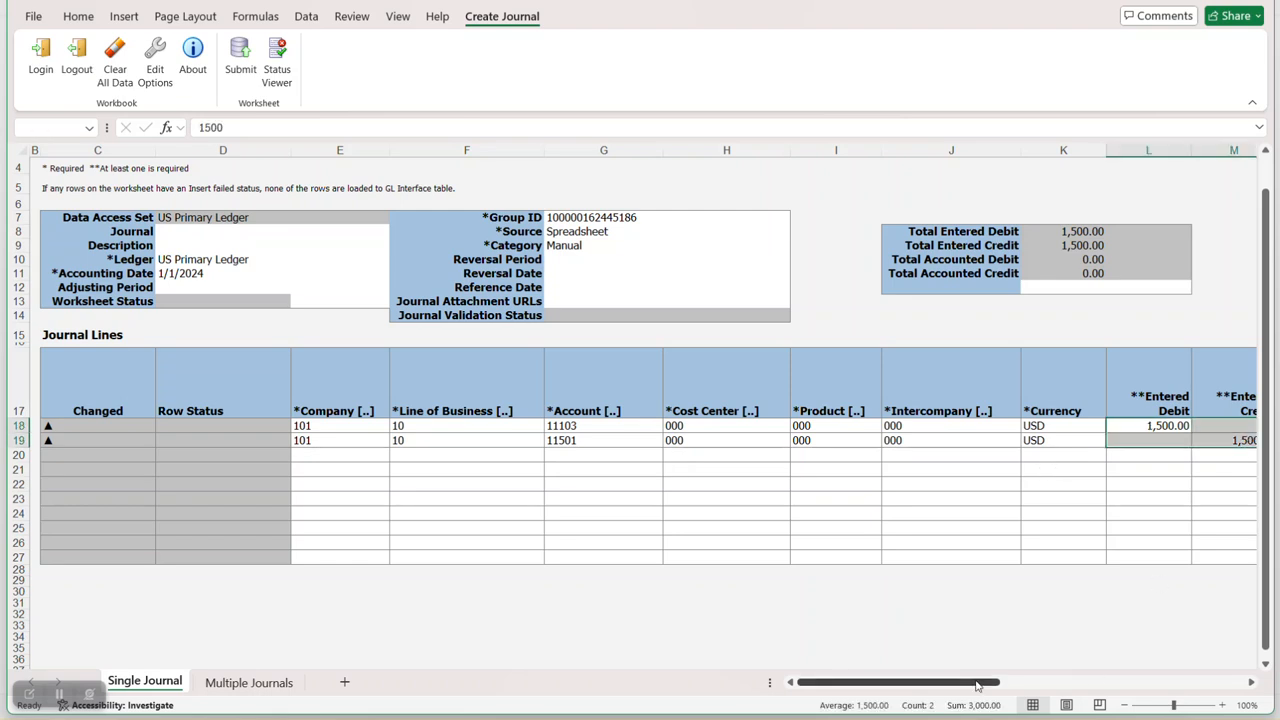
left_click_drag(994, 684, 1030, 684)
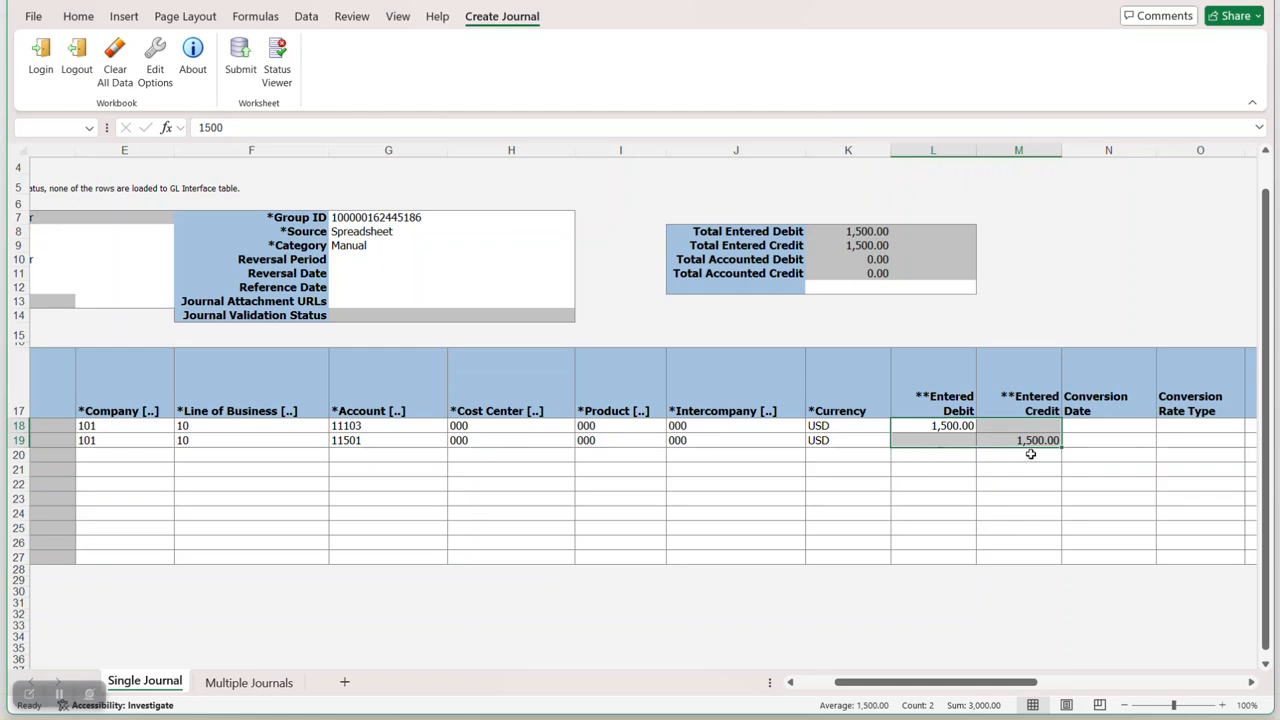
left_click_drag(912, 682, 876, 682)
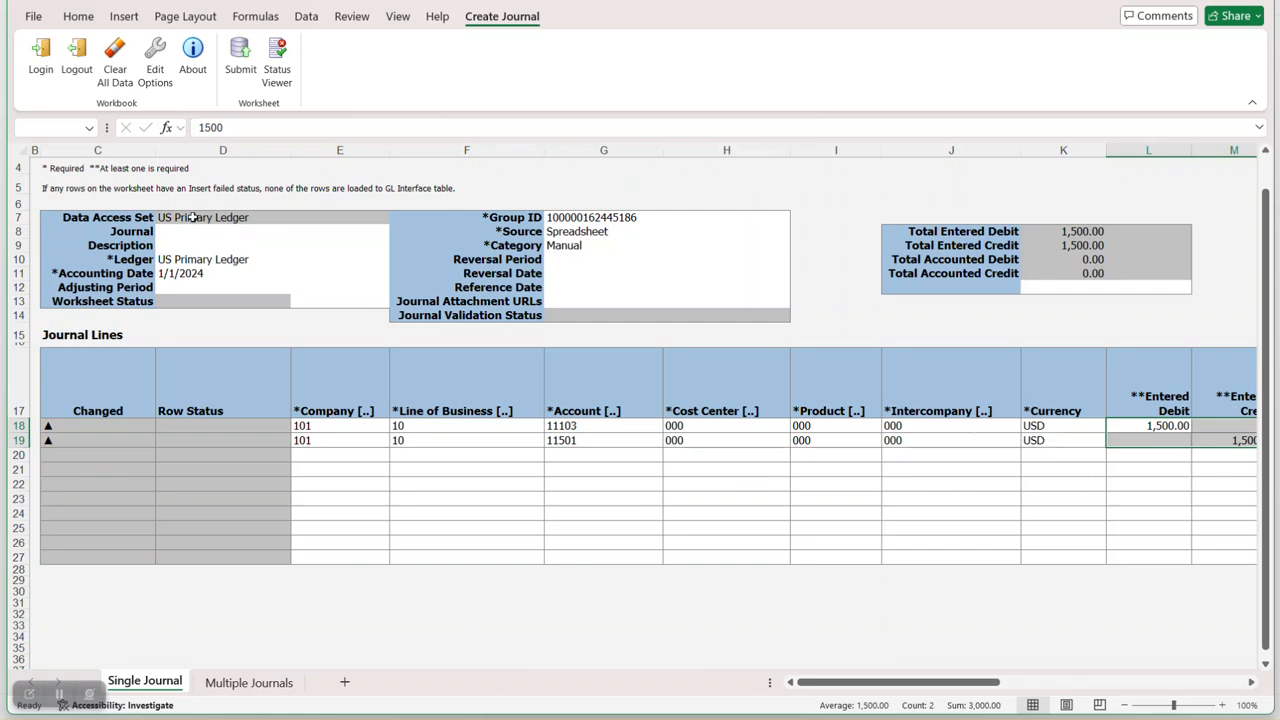
Submit the journal with the Submit Journal Import and Posting option and no descriptive flexfield import, and acknowledge the confirmation.
left_click(850, 262)
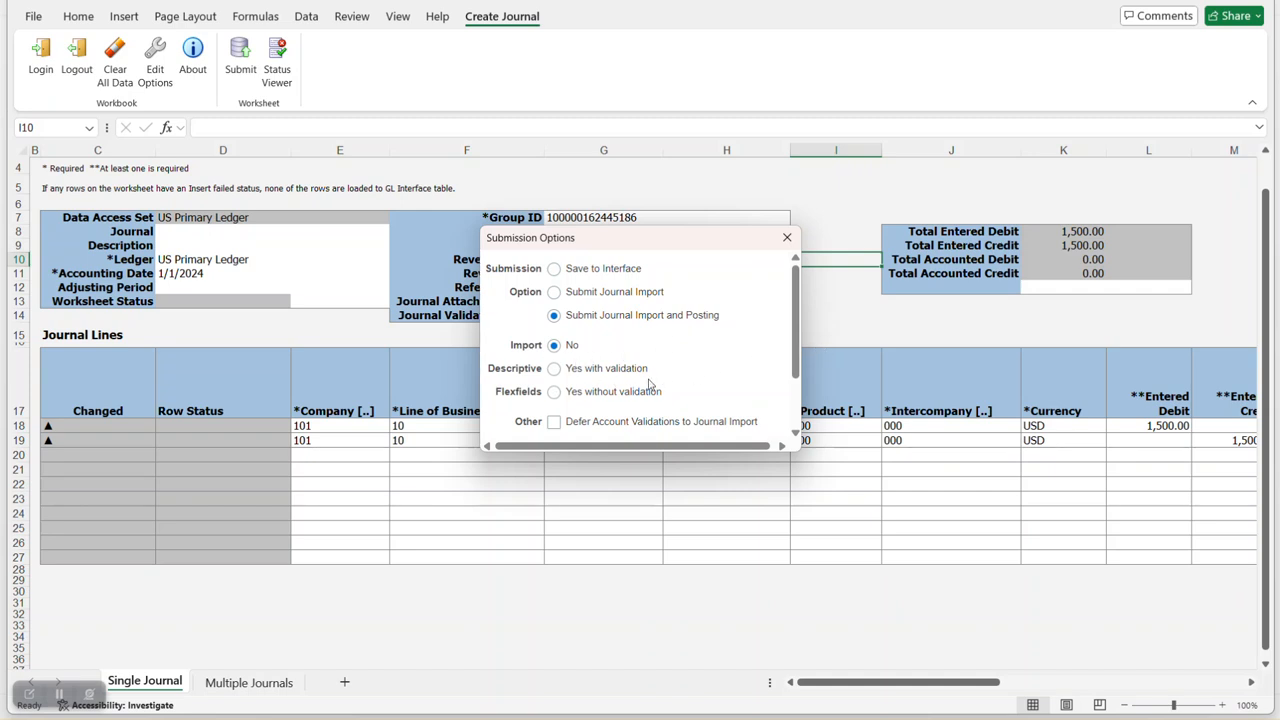
scroll(718, 357, "down", 2)
left_click(711, 427)
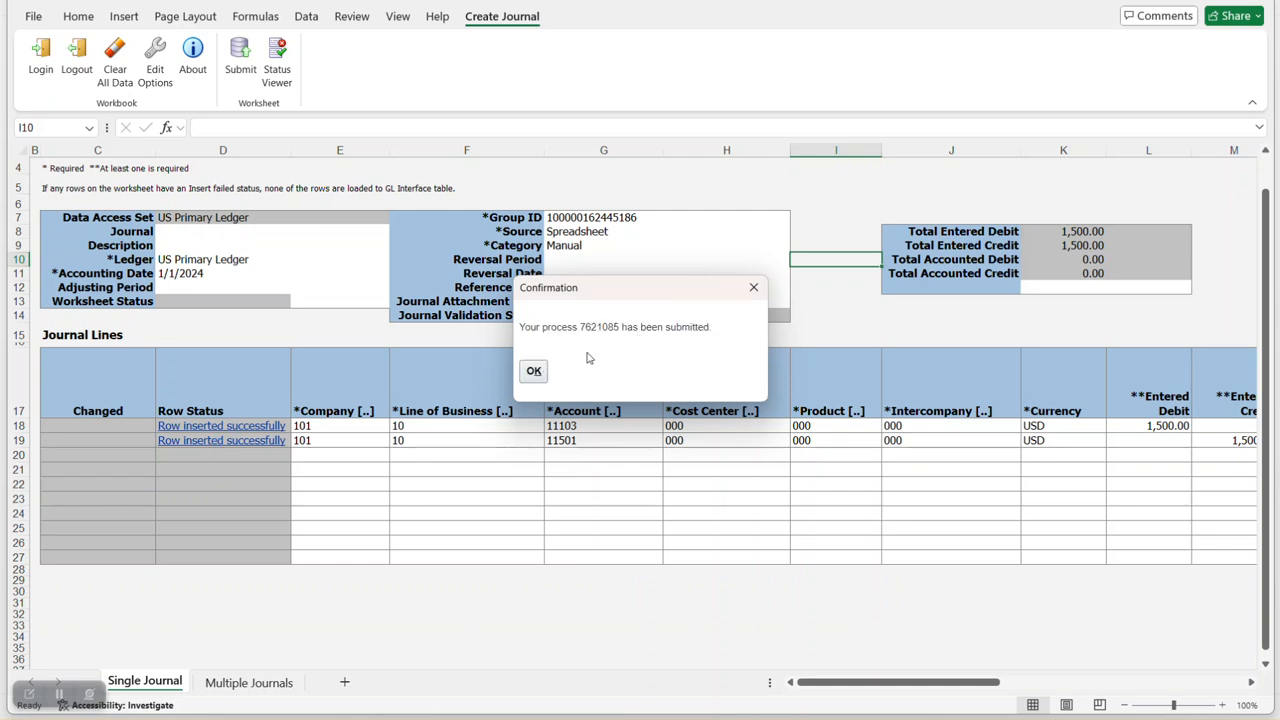
left_click(532, 371)
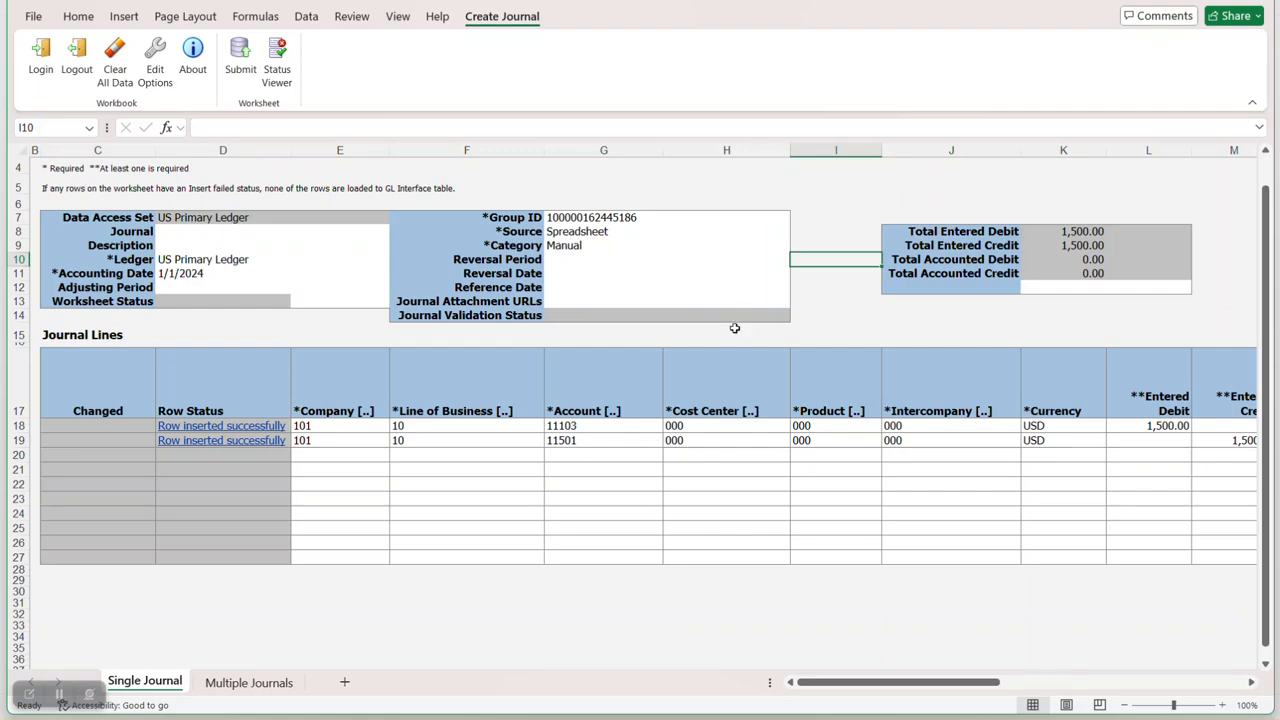
left_click(36, 18)
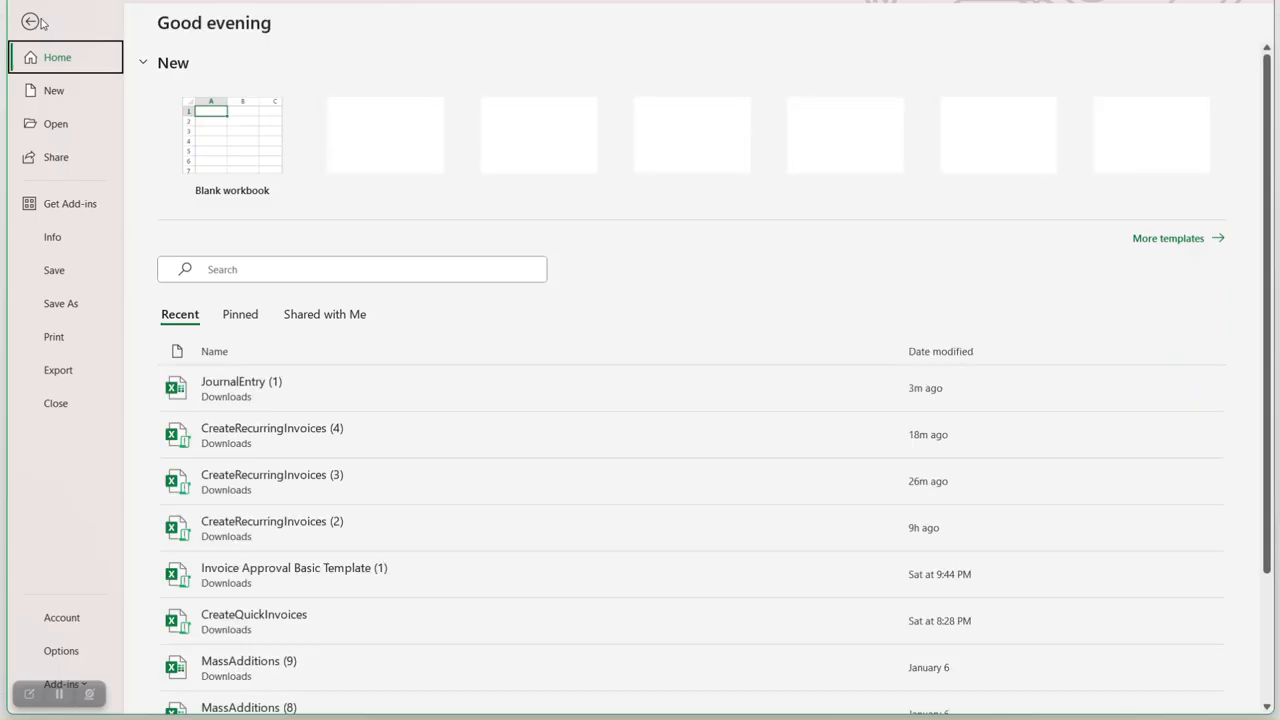
left_click(79, 300)
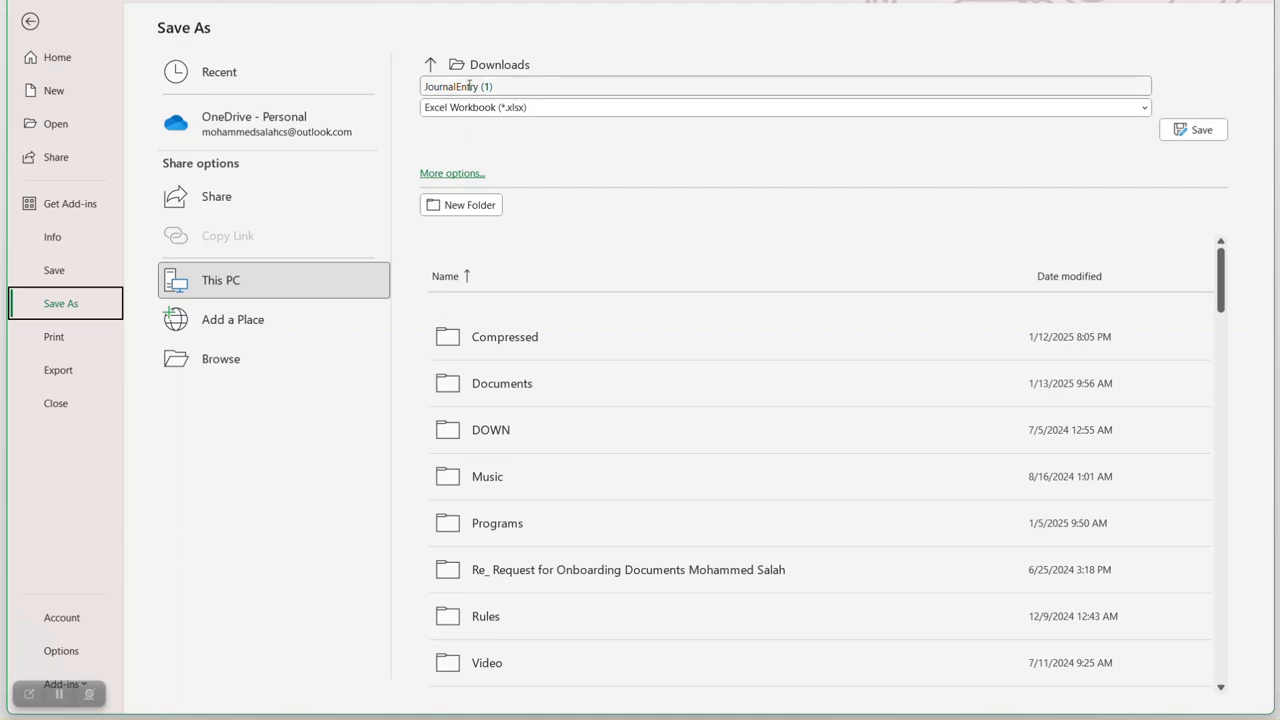
left_click(36, 26)
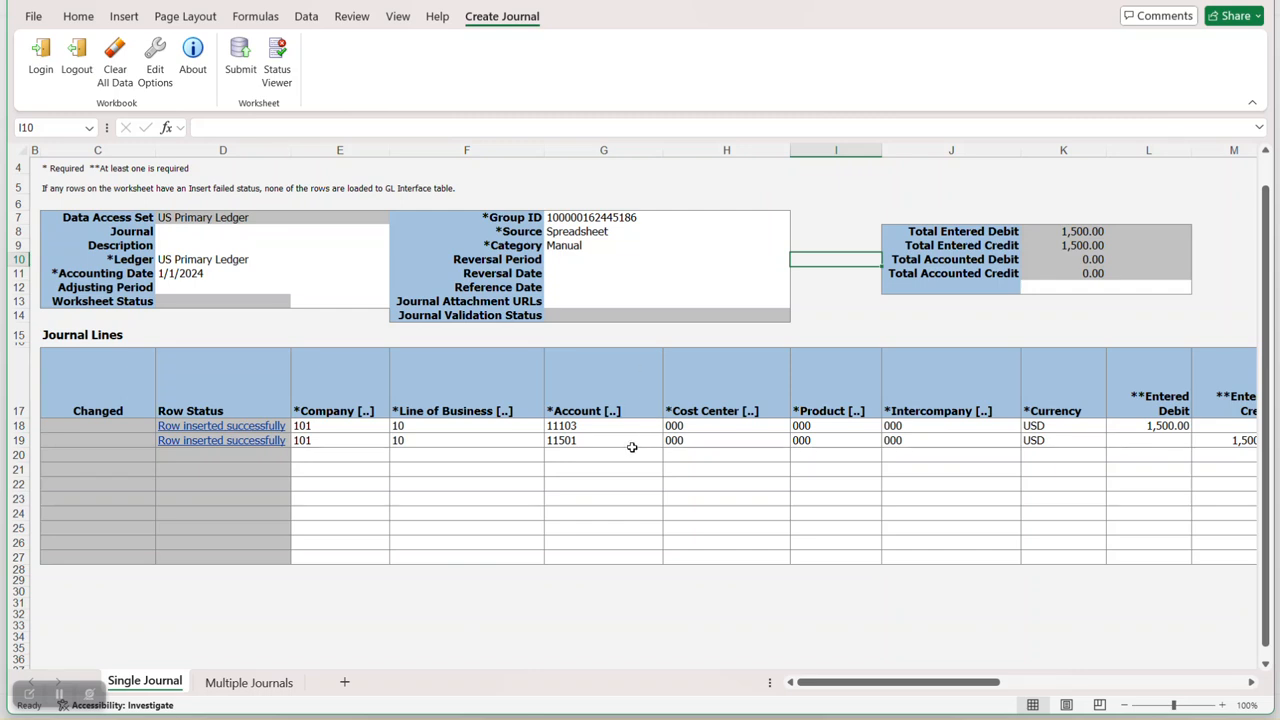
Change the first journal line's account segment to 11104 HDFC Account, keeping the other segments.
left_click(323, 426)
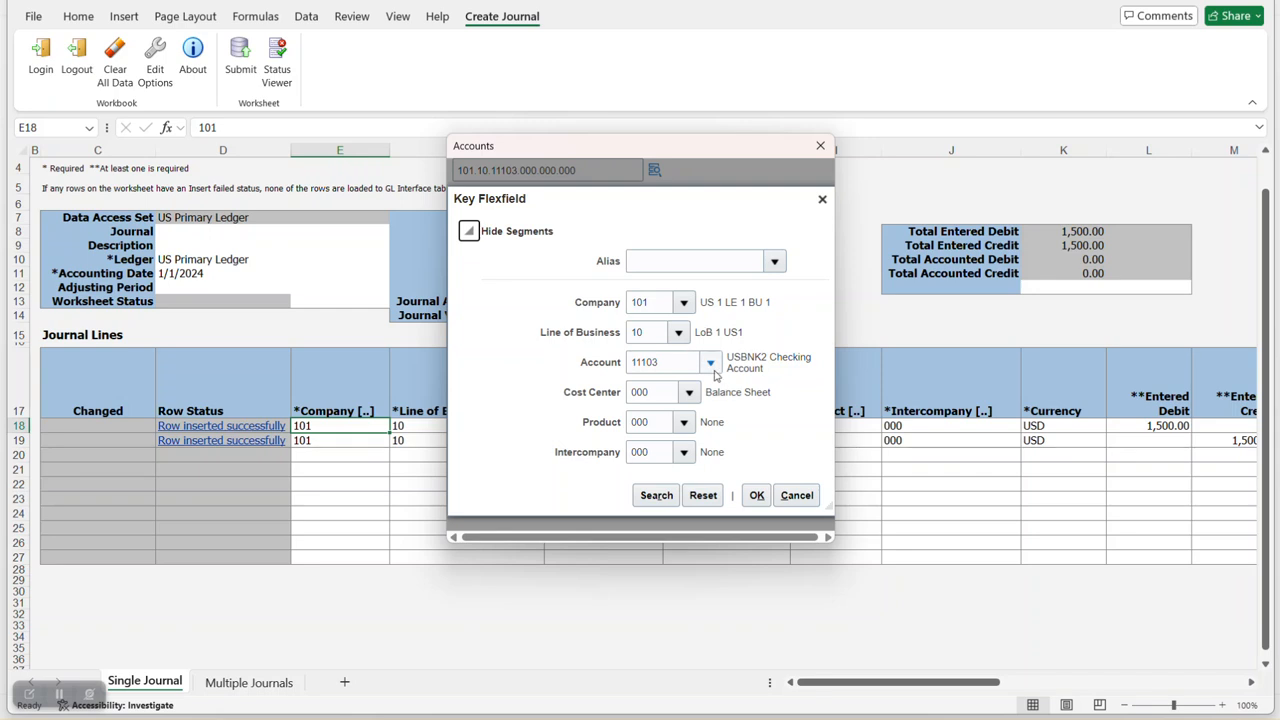
left_click(710, 362)
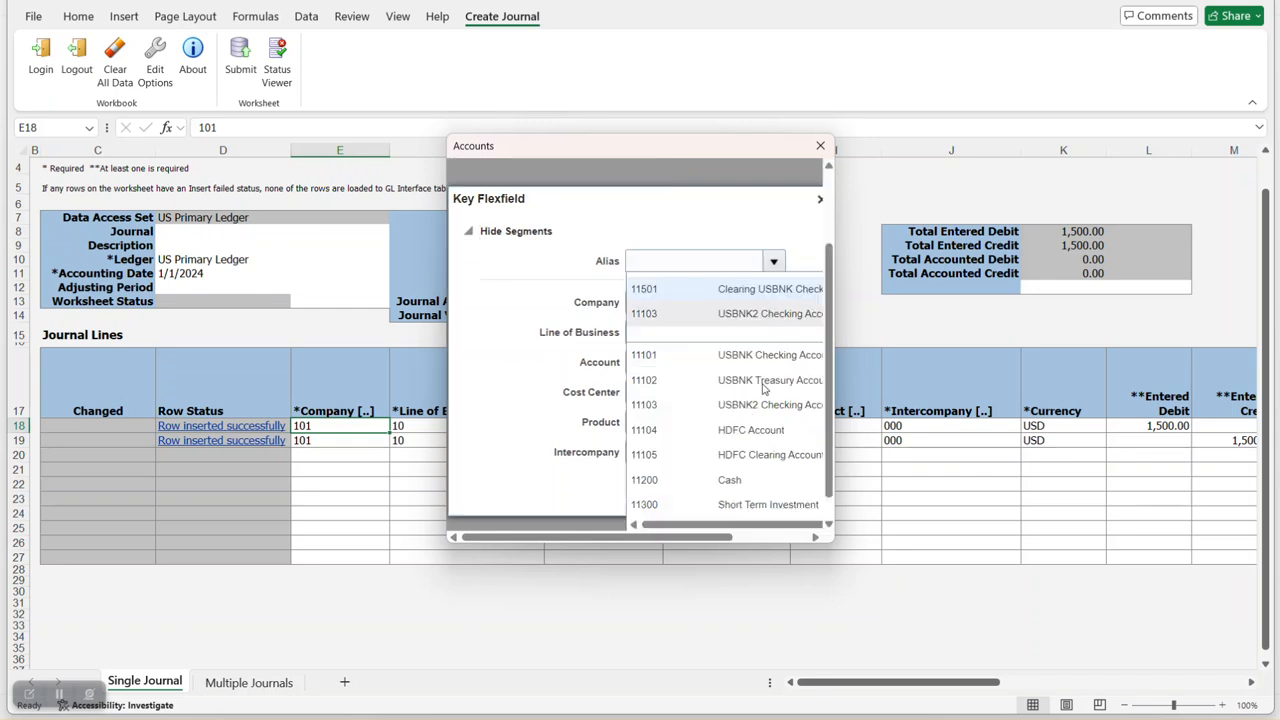
left_click(706, 431)
left_click(756, 510)
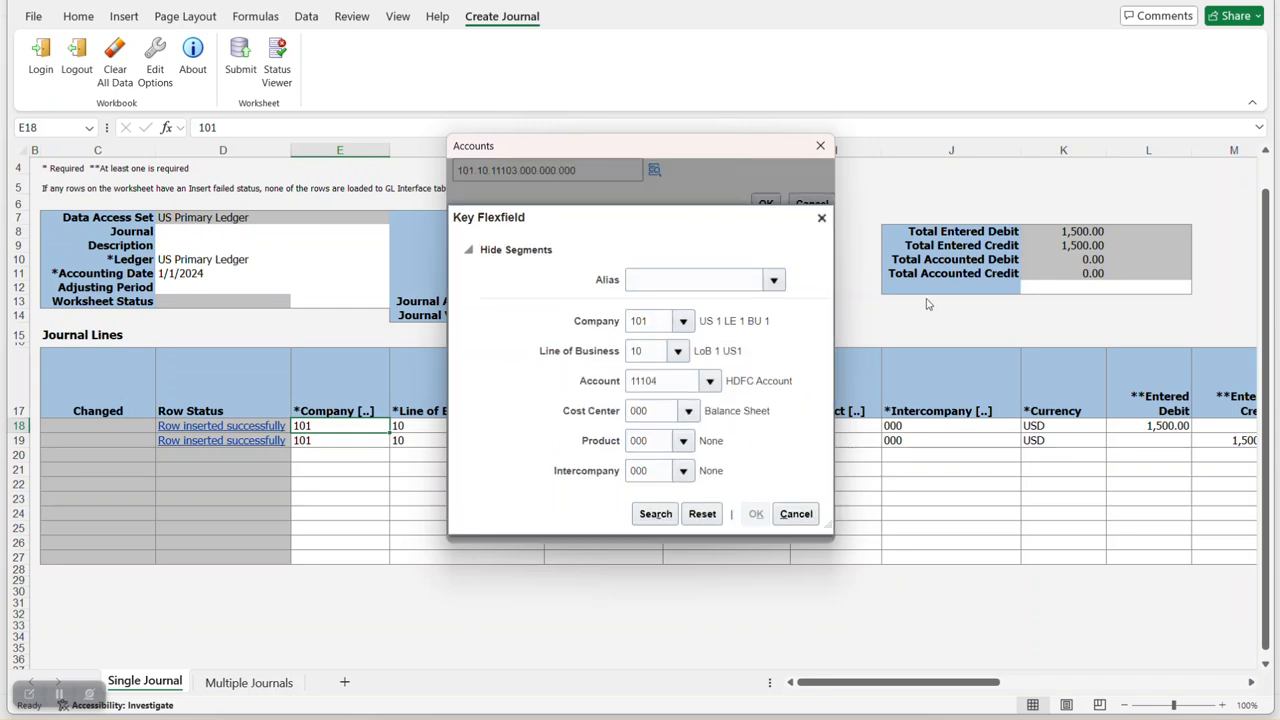
left_click(766, 203)
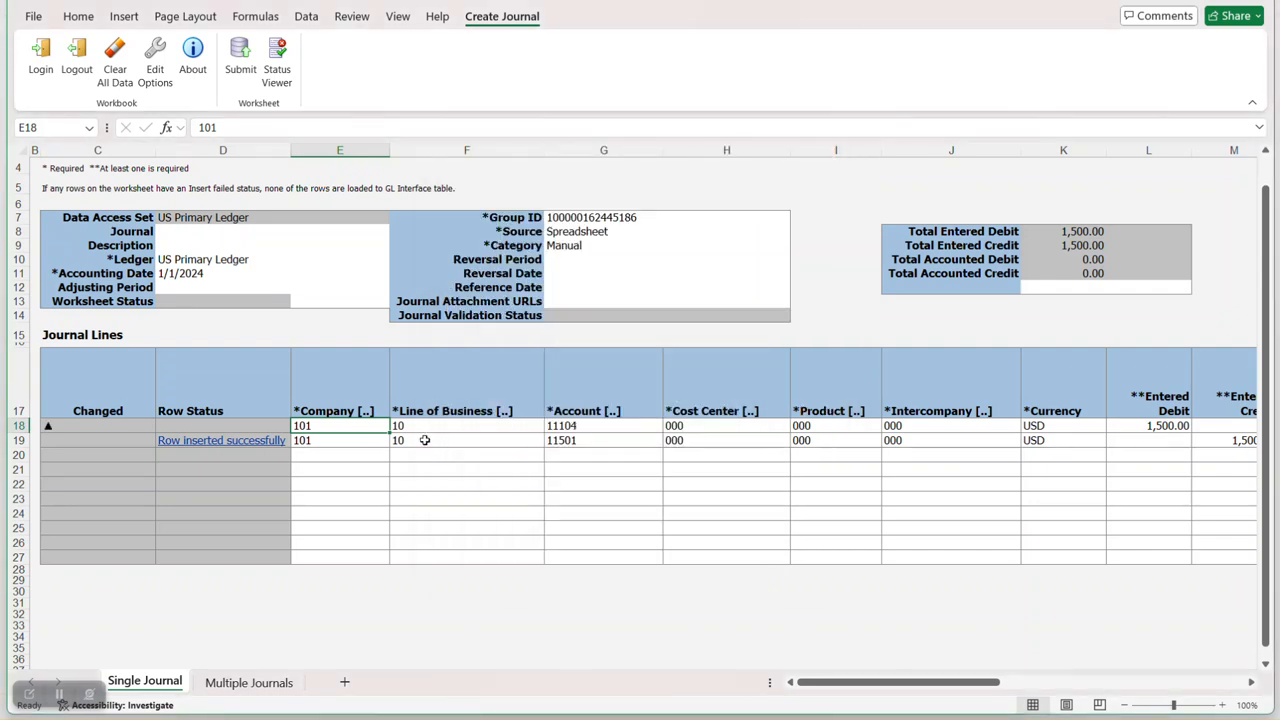
Change the second journal line's account segment to 11502, keeping the other segments.
left_click(424, 440)
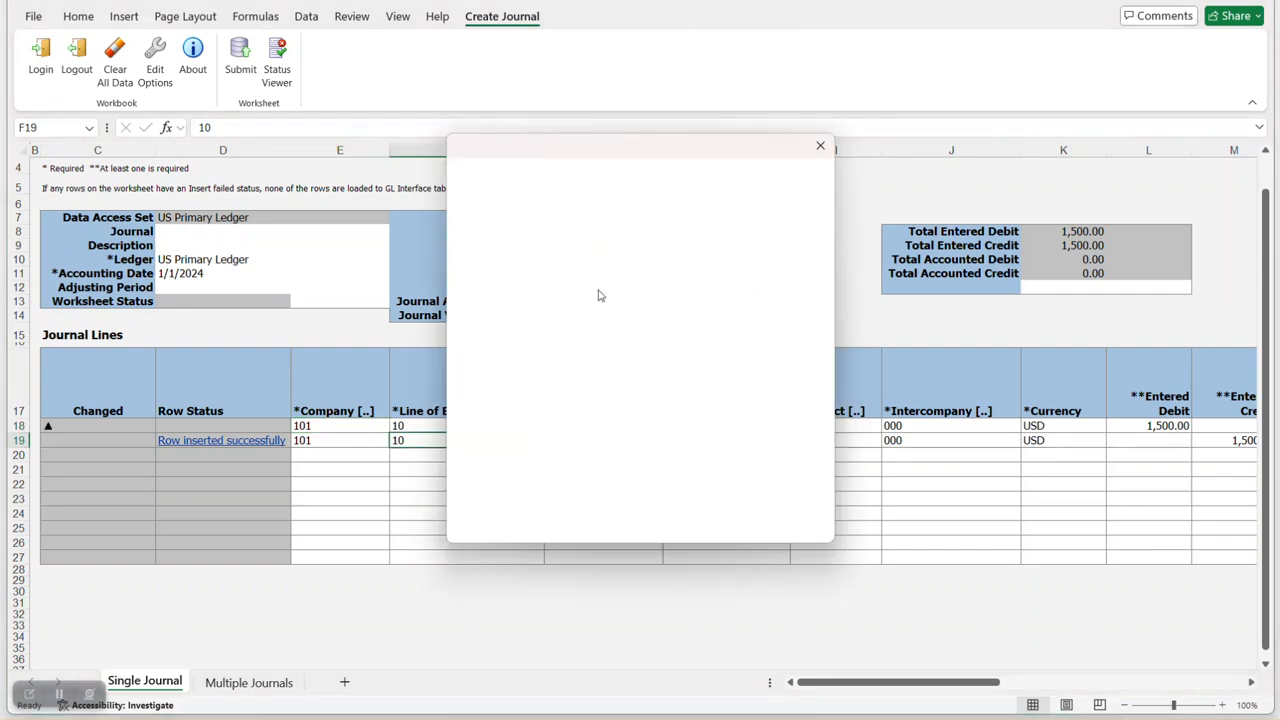
left_click(655, 170)
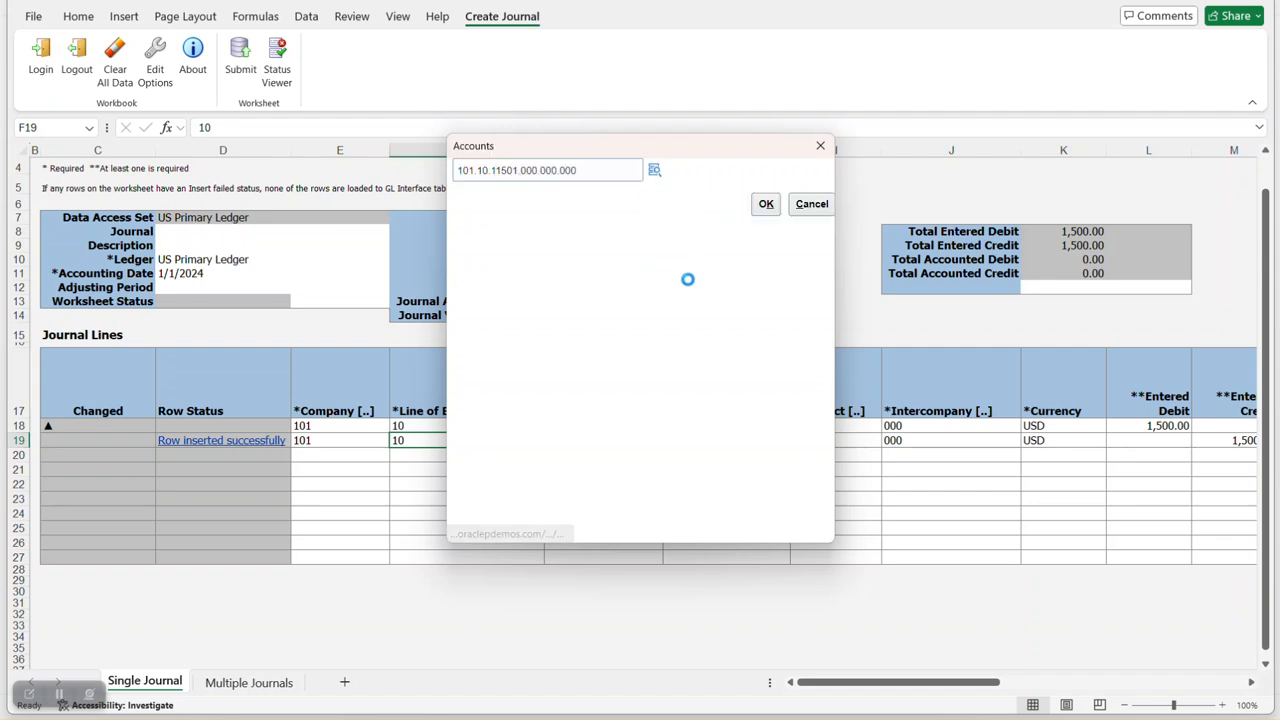
left_click(712, 362)
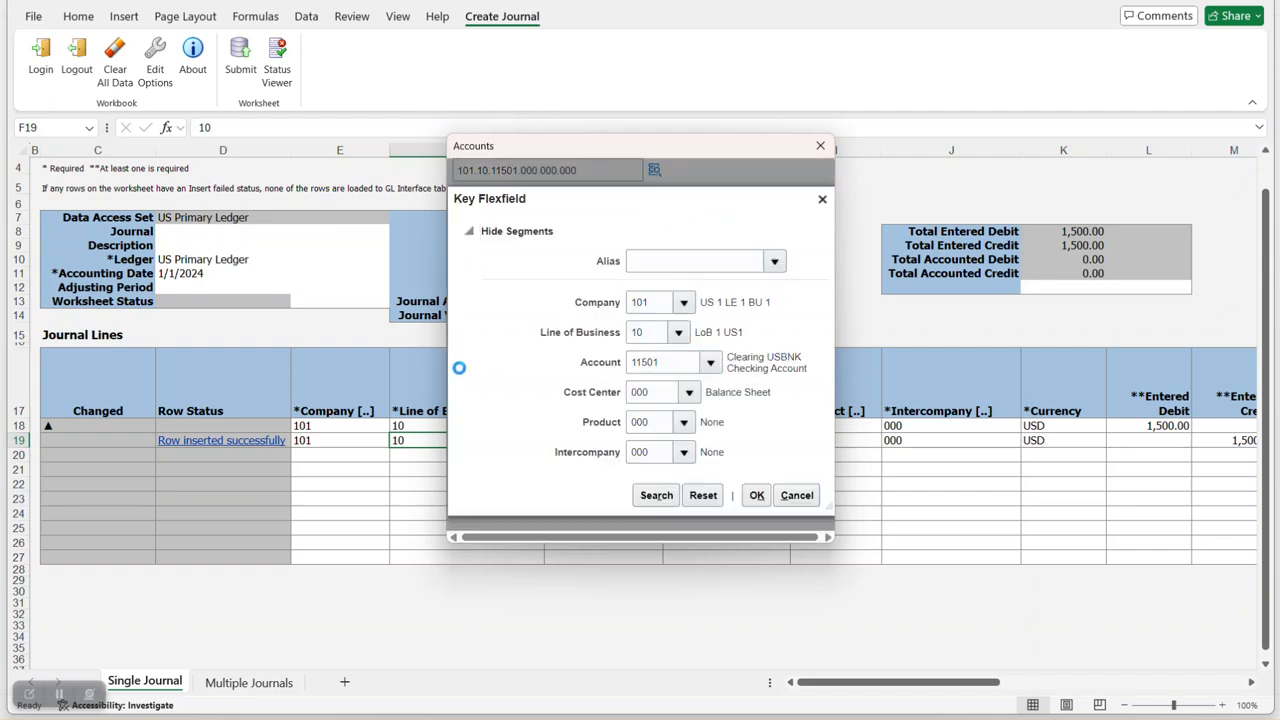
scroll(650, 395, "down", 2)
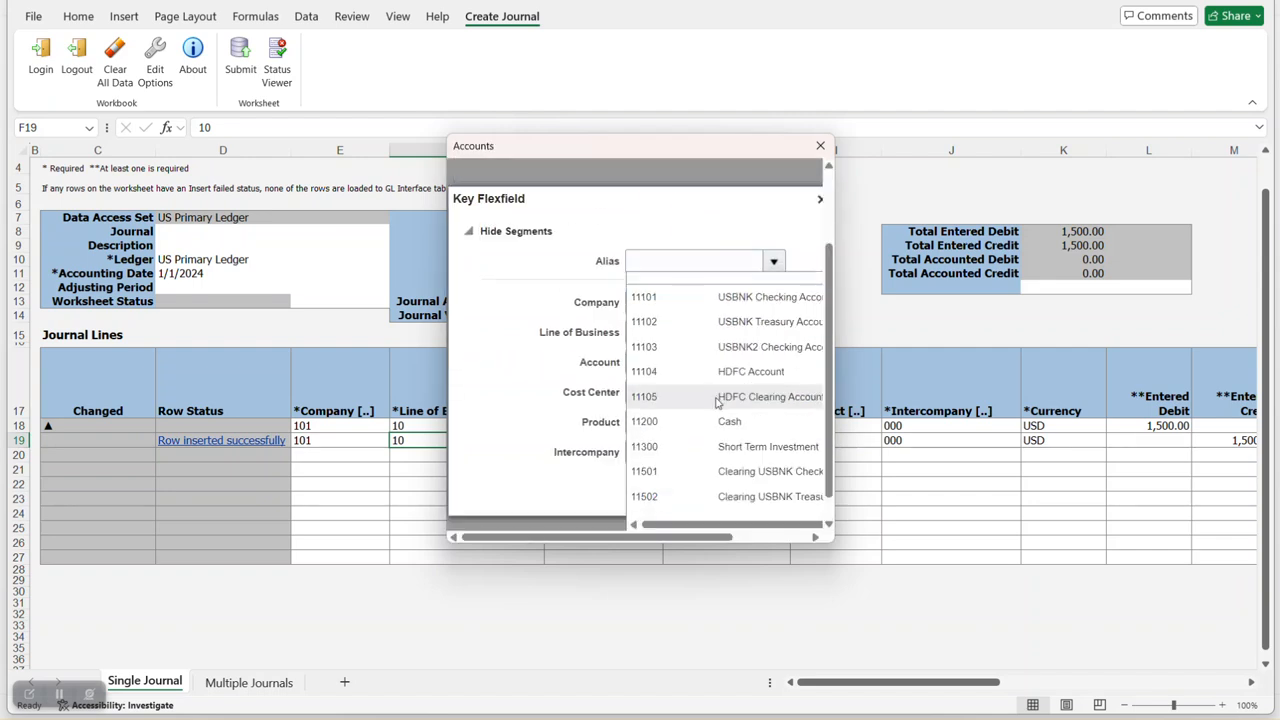
left_click(680, 497)
key("Escape")
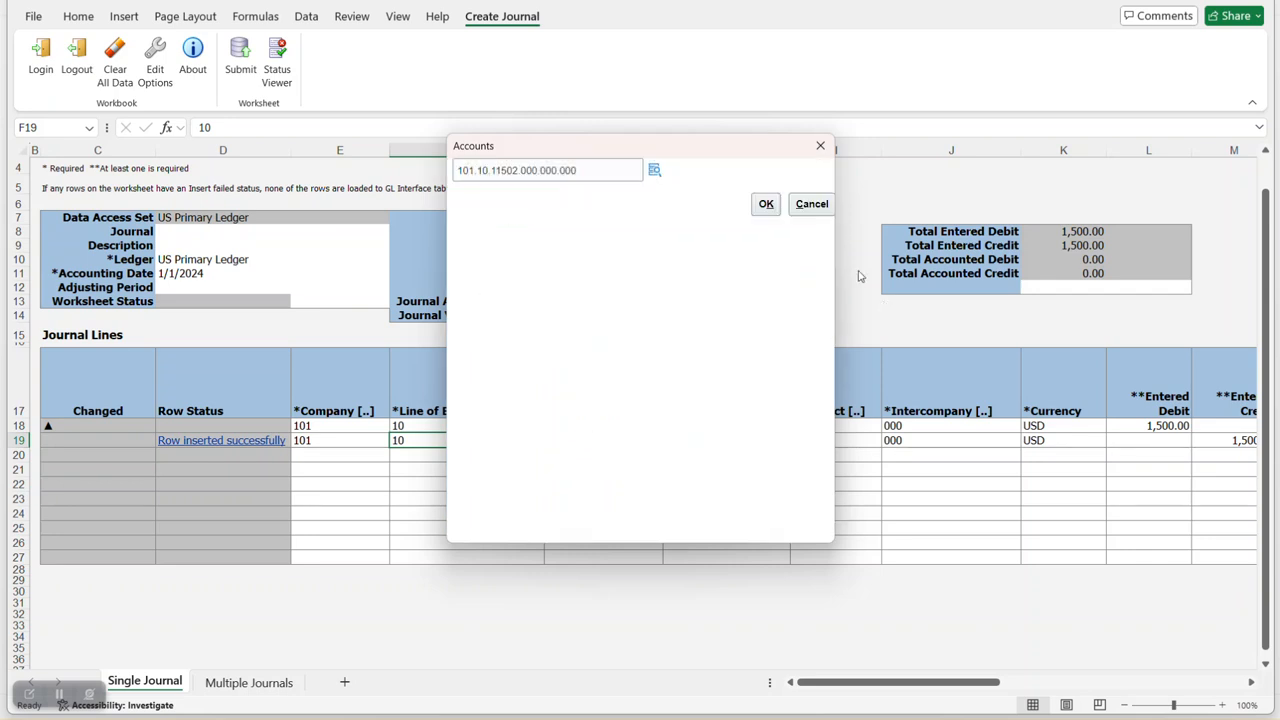
left_click(766, 204)
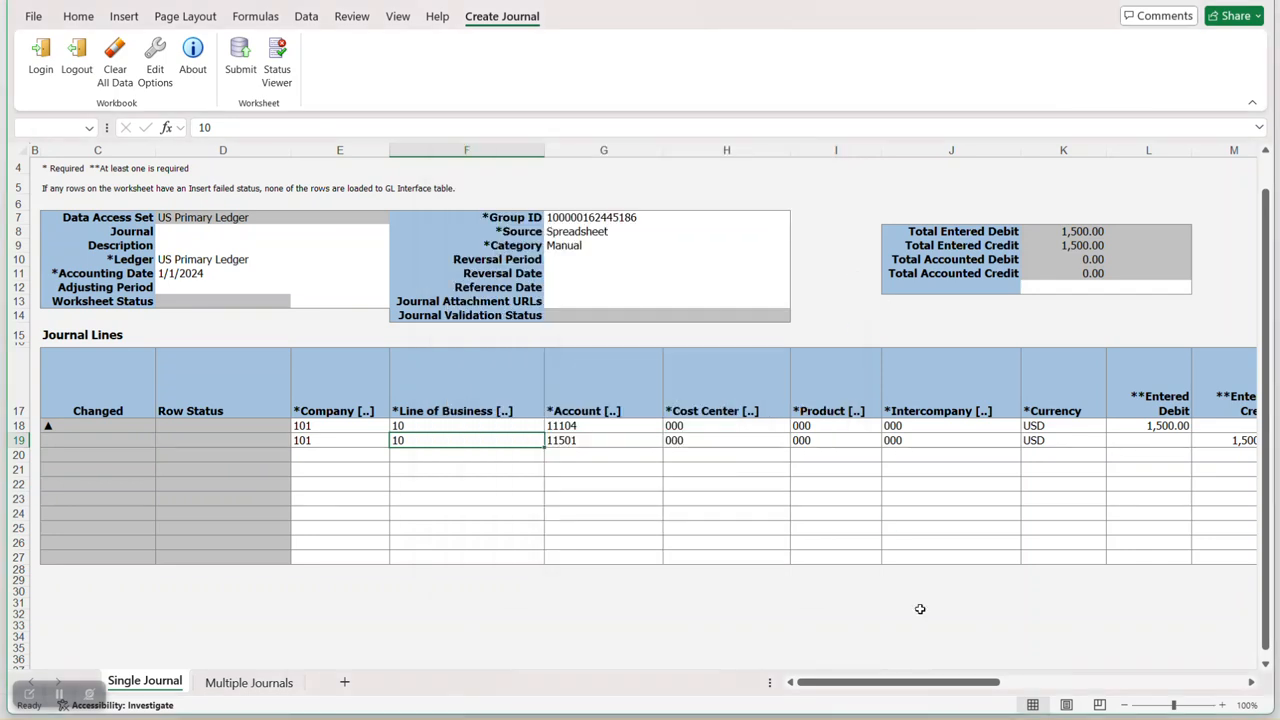
Set the journal's accounting date to 2/2/2024.
mouse_move(940, 682)
left_mouse_down()
mouse_move(1057, 680)
mouse_move(893, 681)
left_mouse_up()
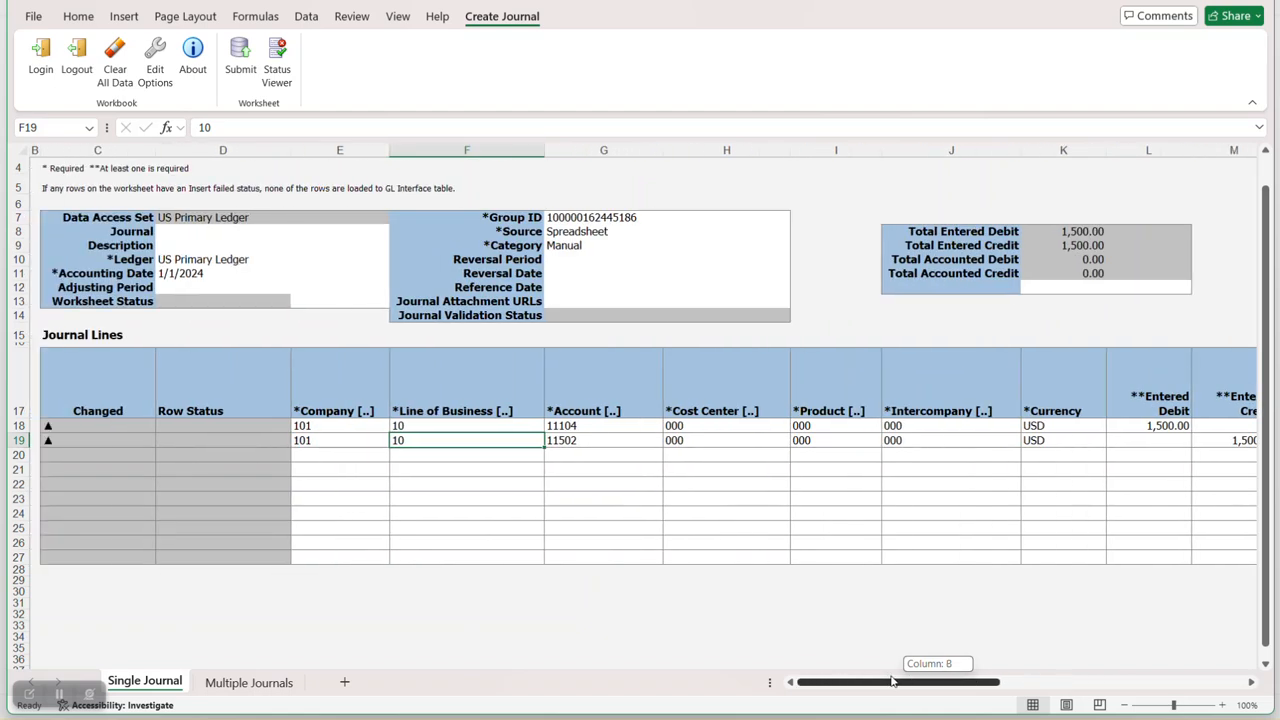
left_click(178, 274)
left_click_drag(220, 127, 197, 127)
type("02/02")
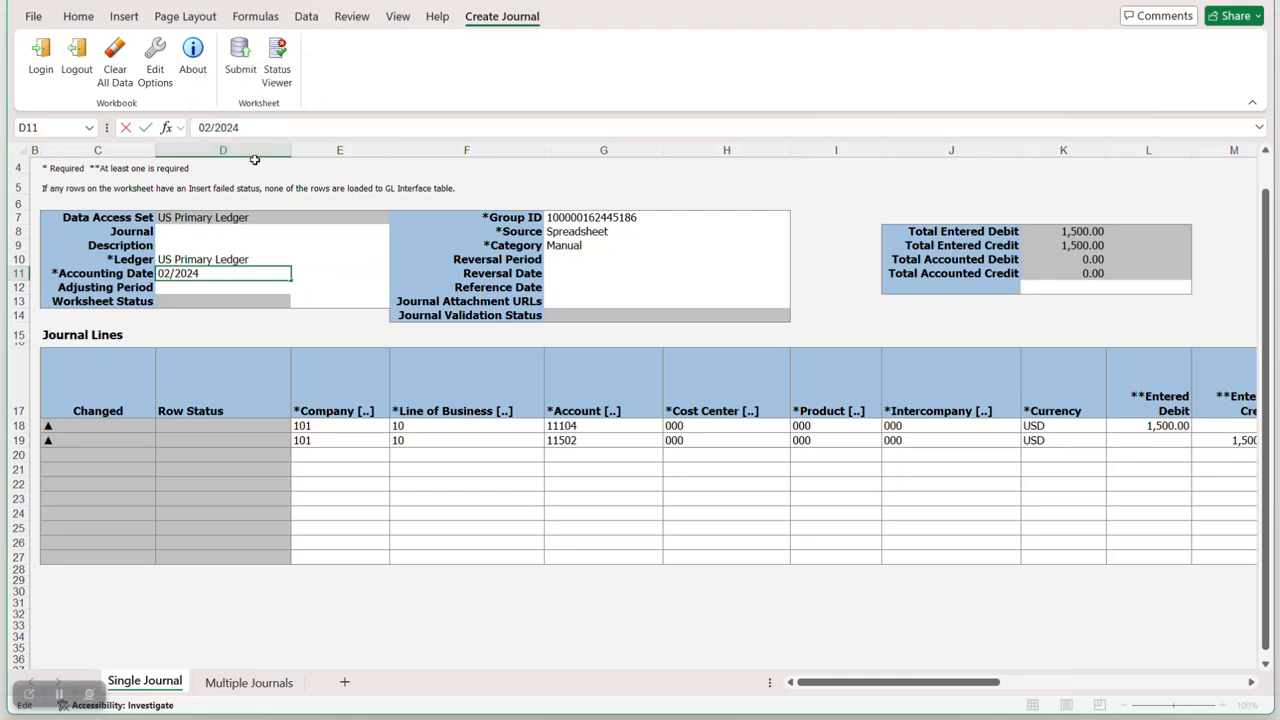
left_click(563, 178)
left_click(208, 276)
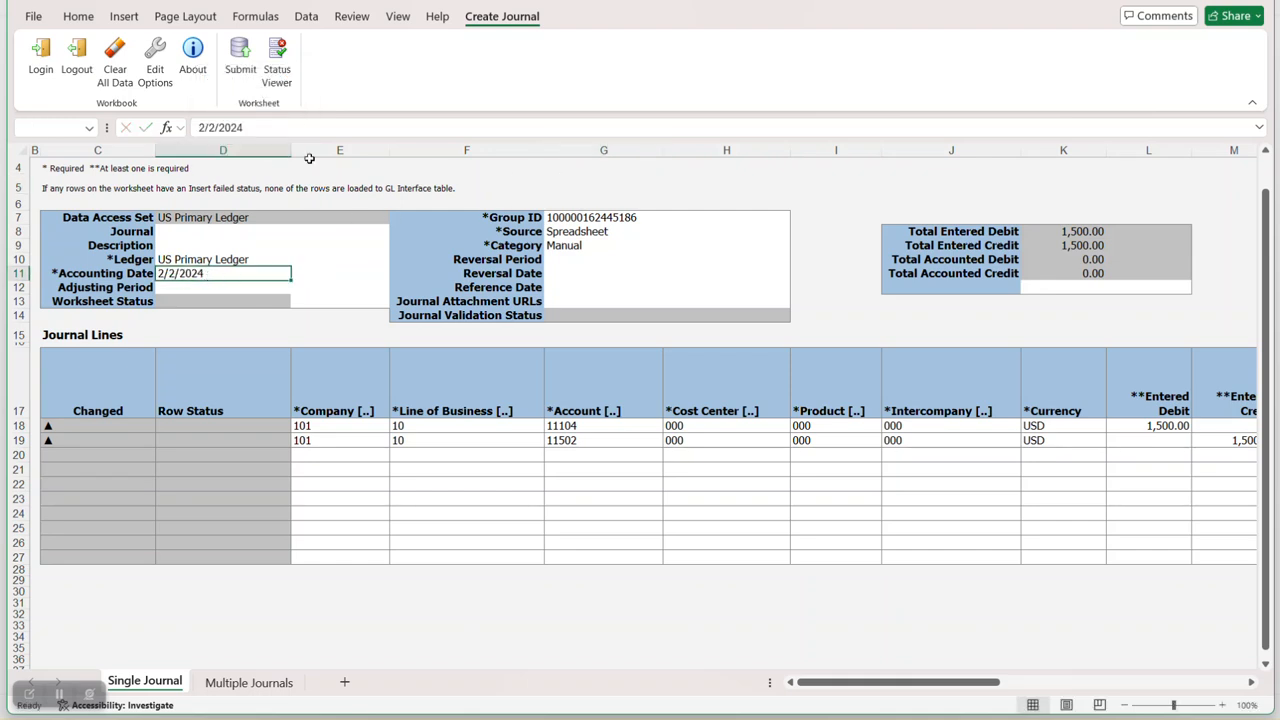
Submit the revised journal using Submit Journal Import and Posting with flexfield import set to No, and acknowledge the confirmation.
left_click(240, 60)
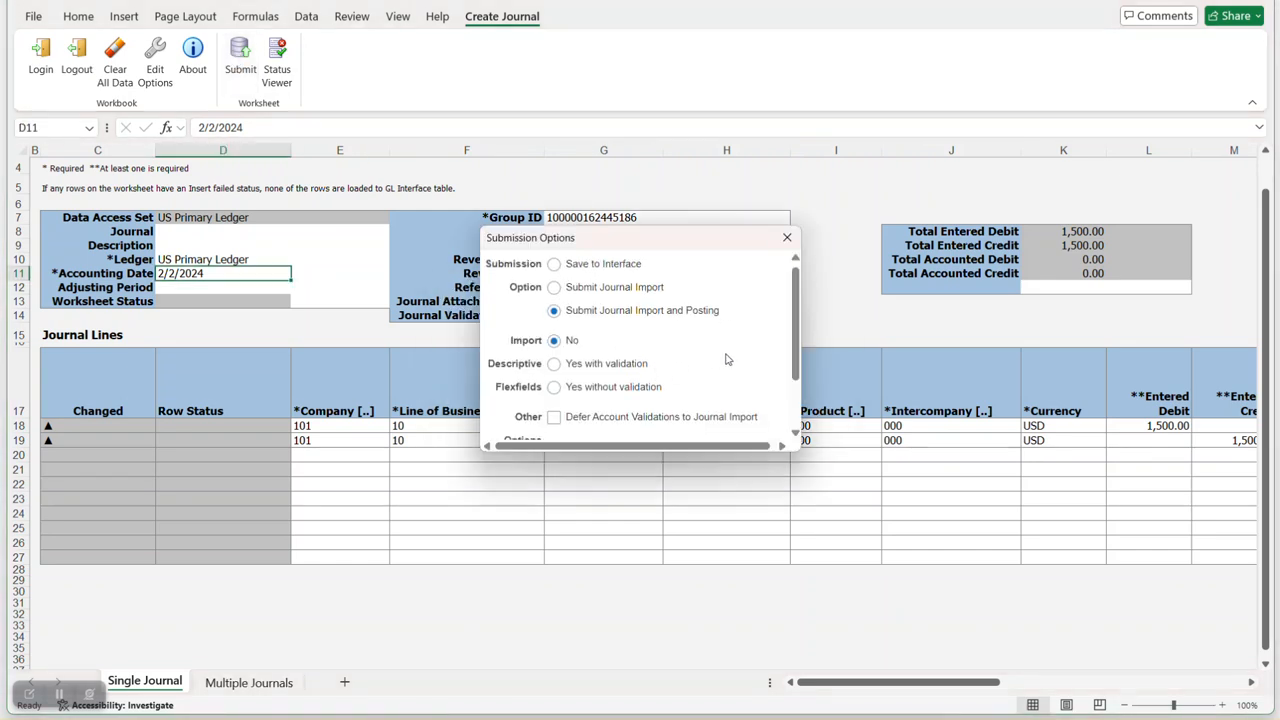
scroll(729, 357, "down", 3)
left_click(711, 428)
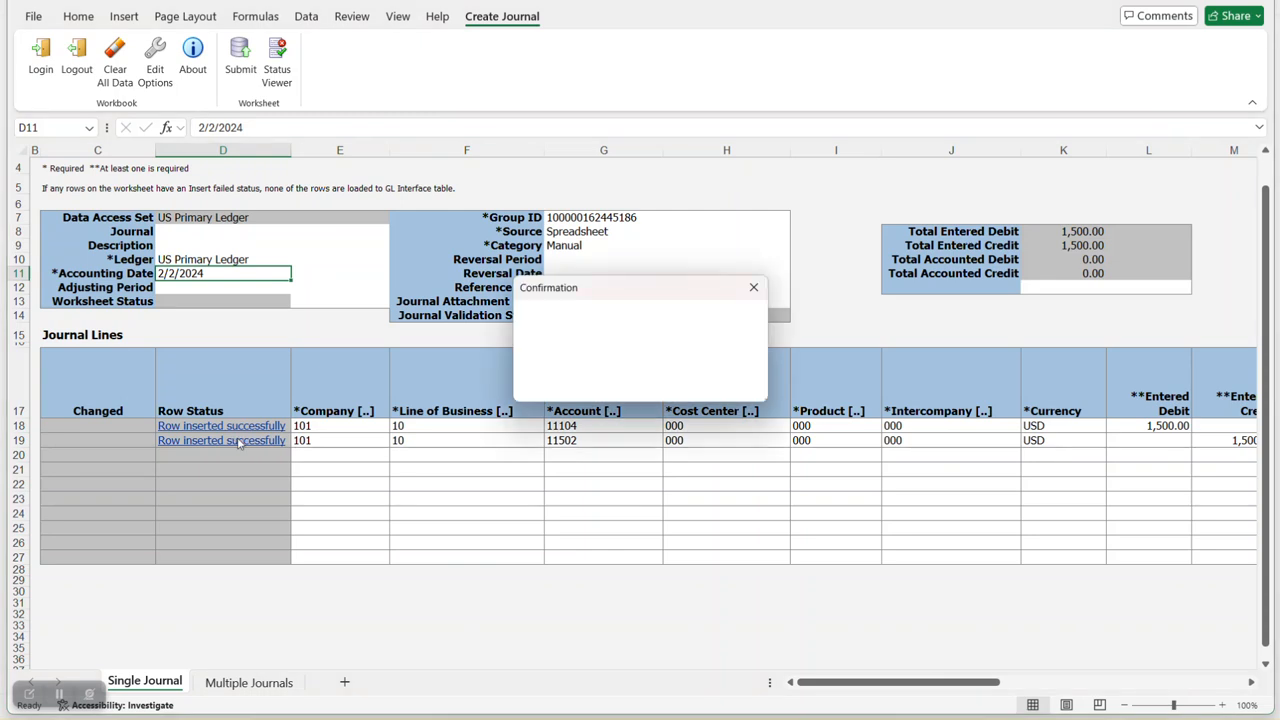
left_click(534, 370)
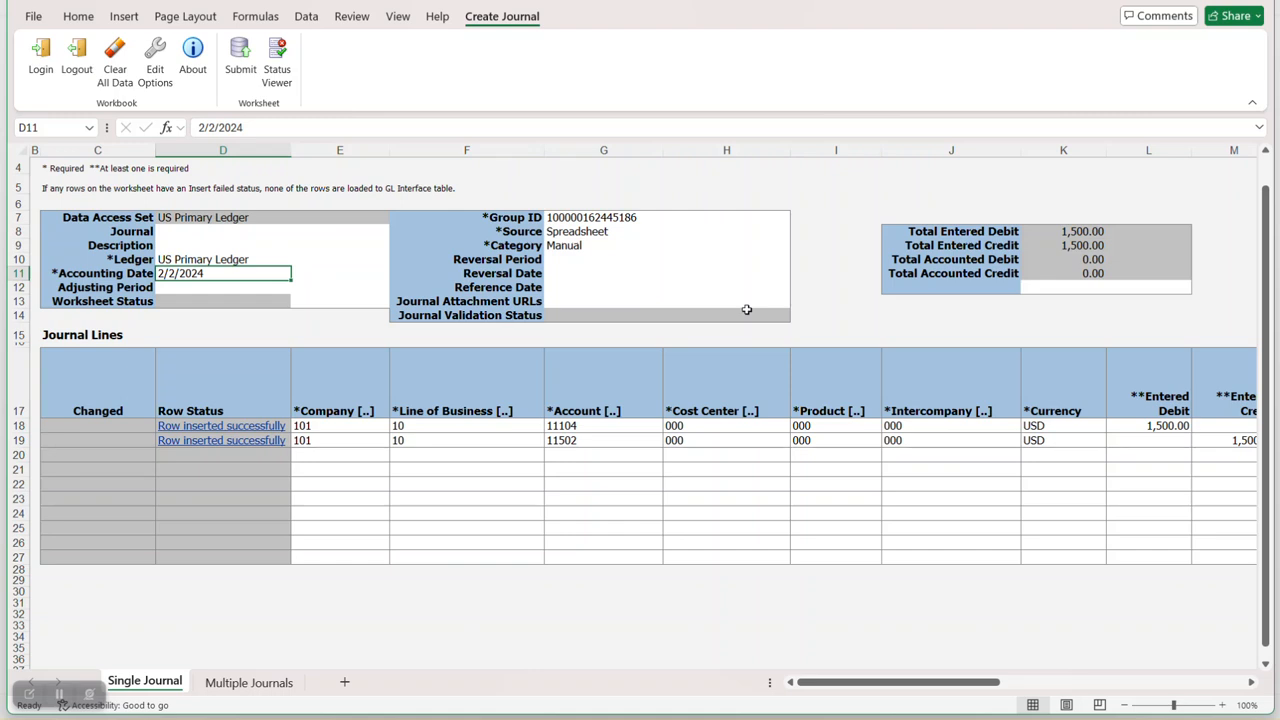
left_click_drag(898, 682, 984, 682)
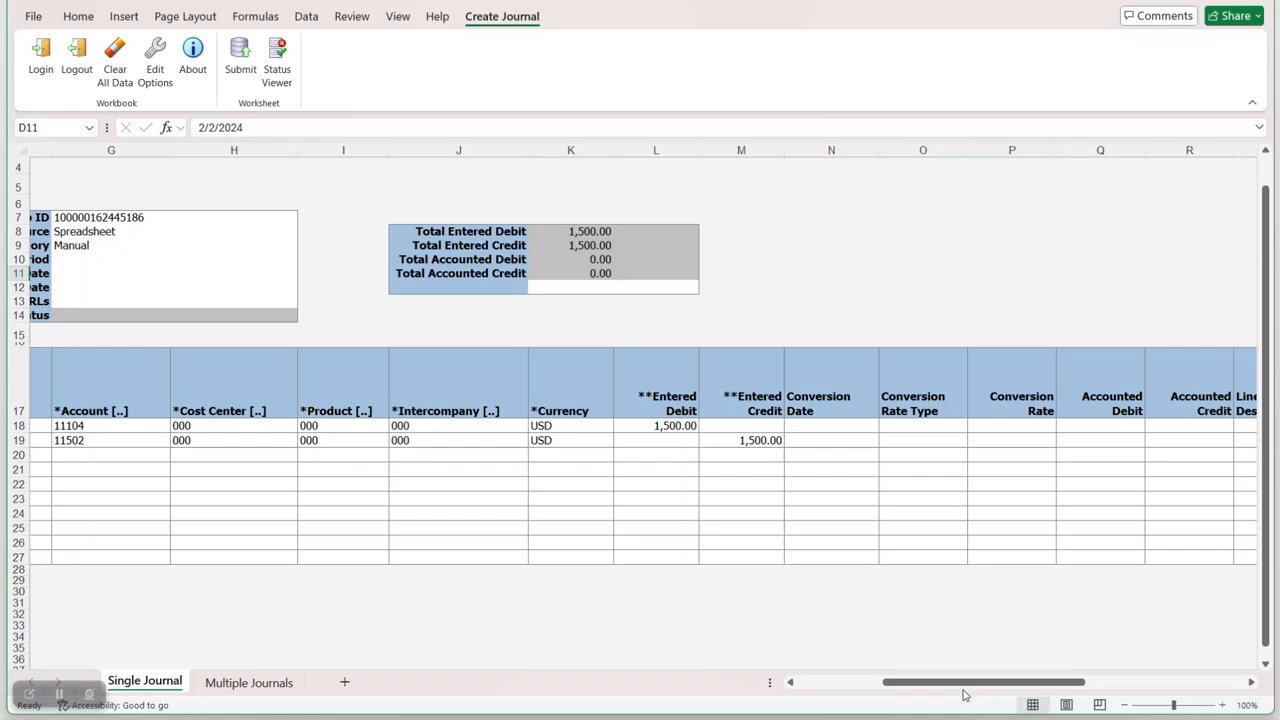
scroll(594, 508, "left", 5)
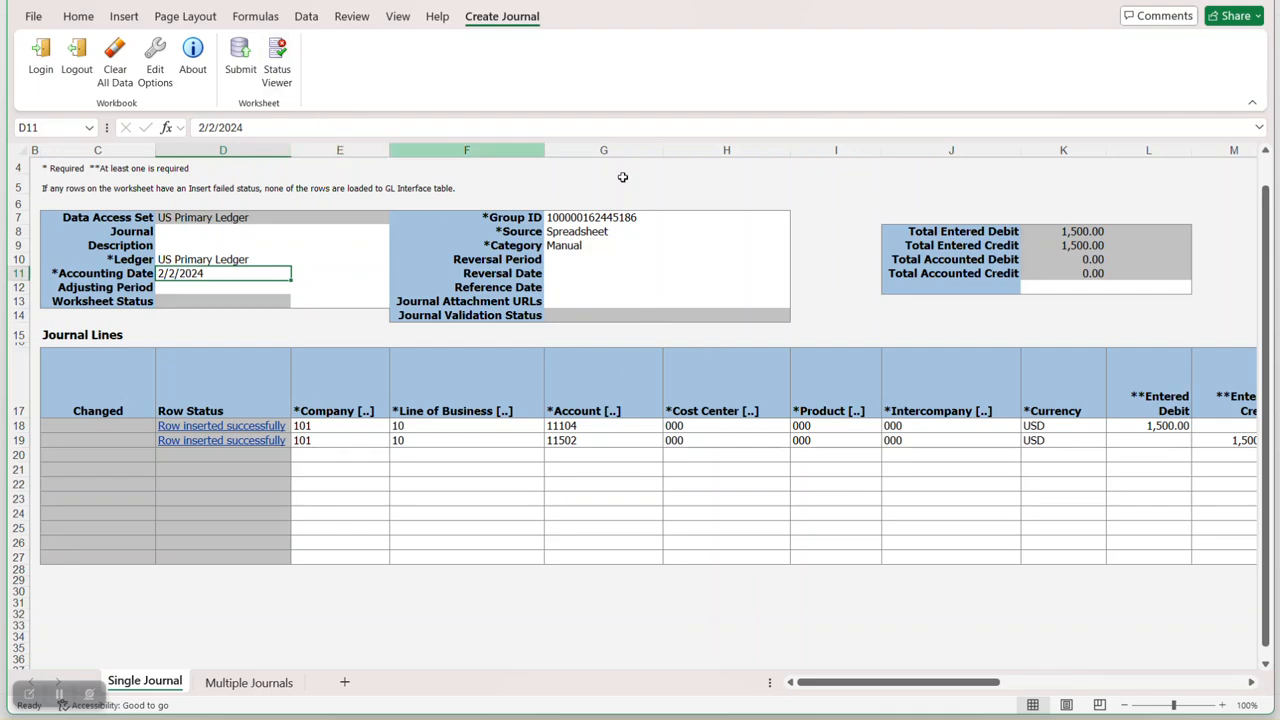
left_click(1175, 2)
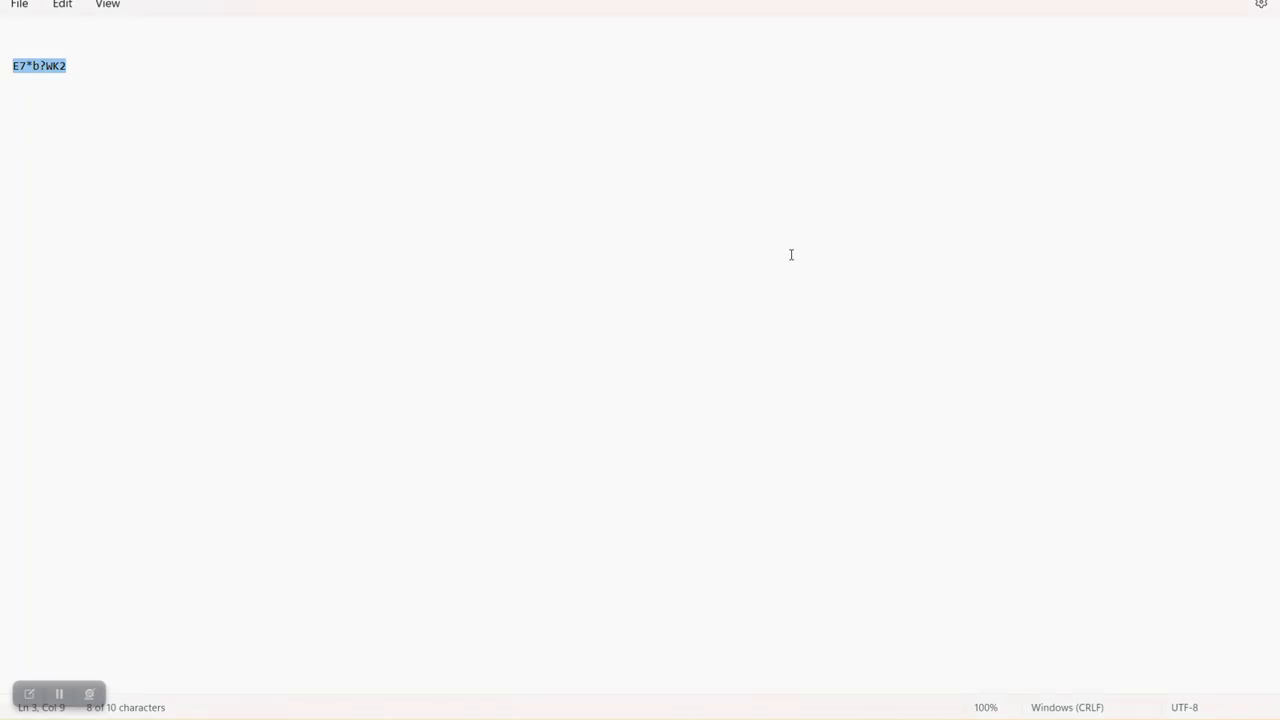
left_click(876, 719)
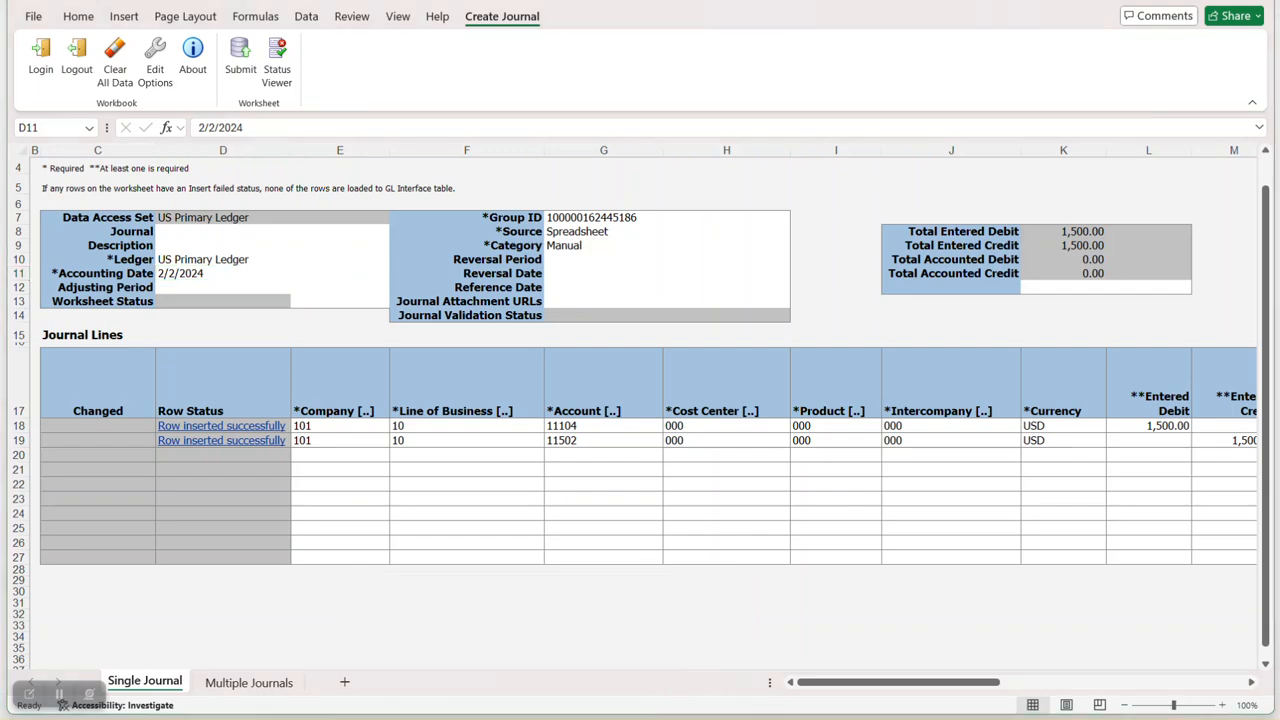
Switch to the Oracle Journals page in the browser and open the Manage Journals task.
mouse_move(548, 715)
left_click(610, 650)
left_click(868, 221)
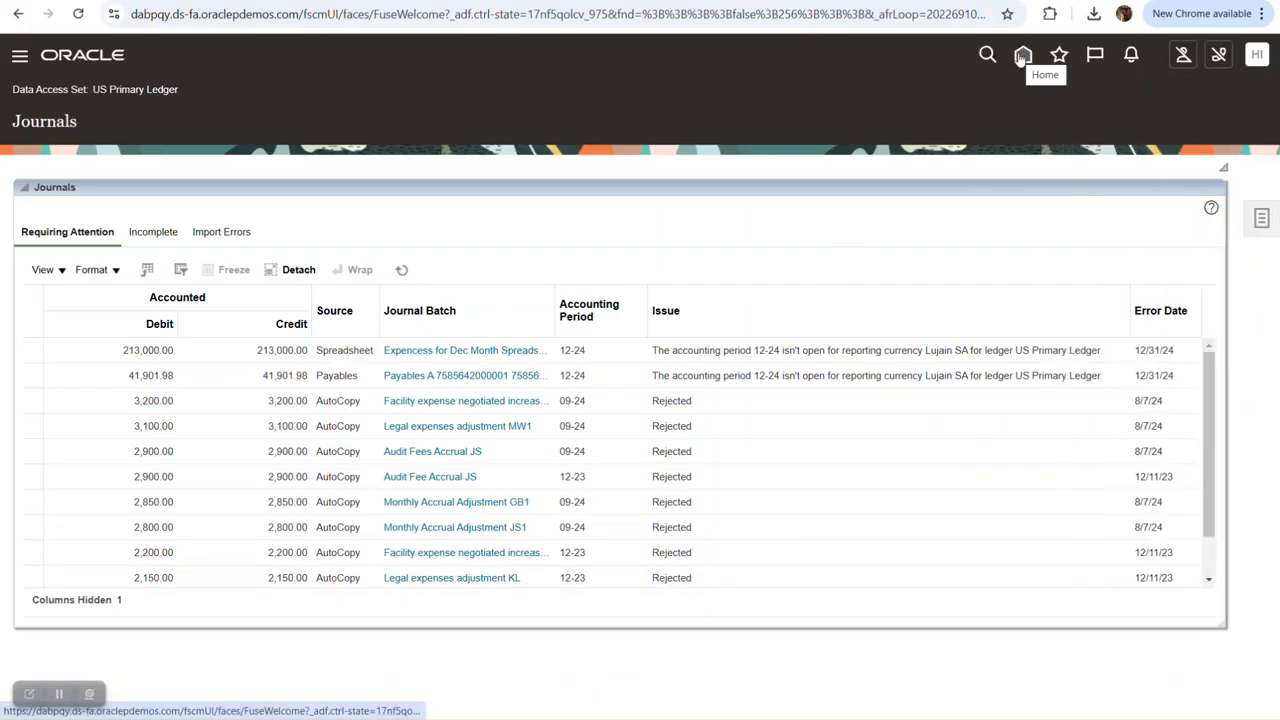
left_click(1261, 219)
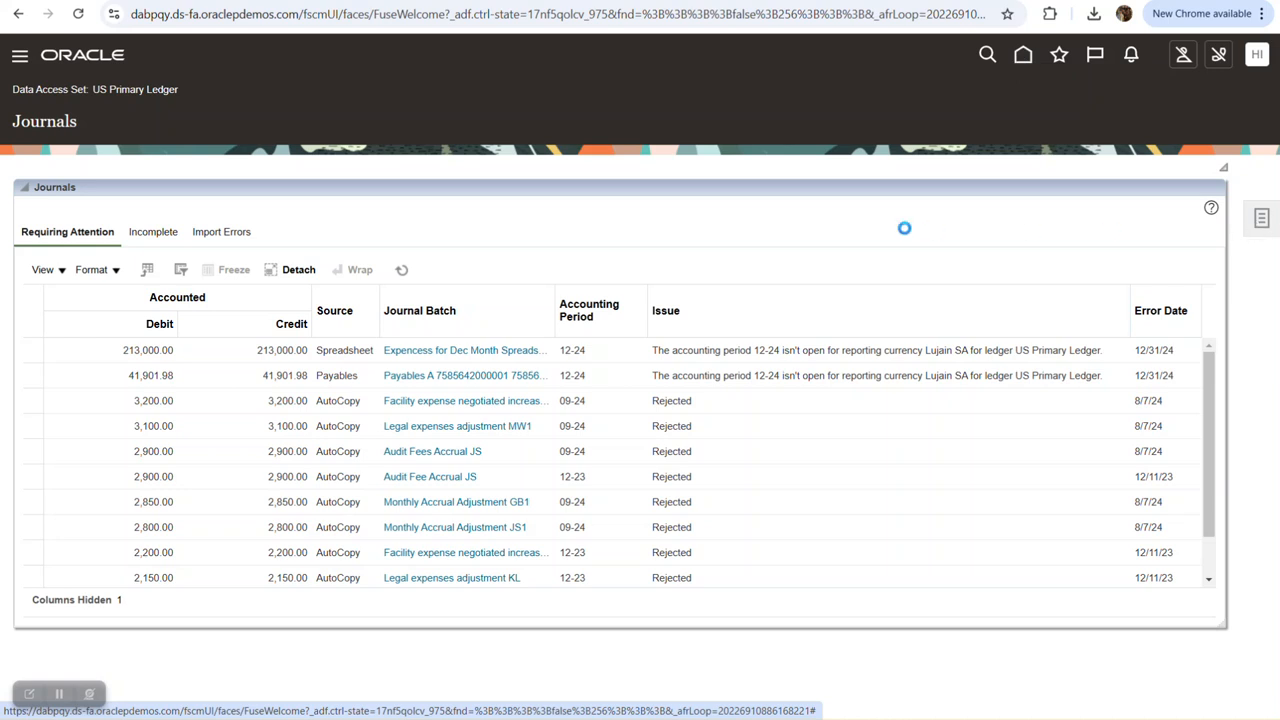
left_click(1115, 112)
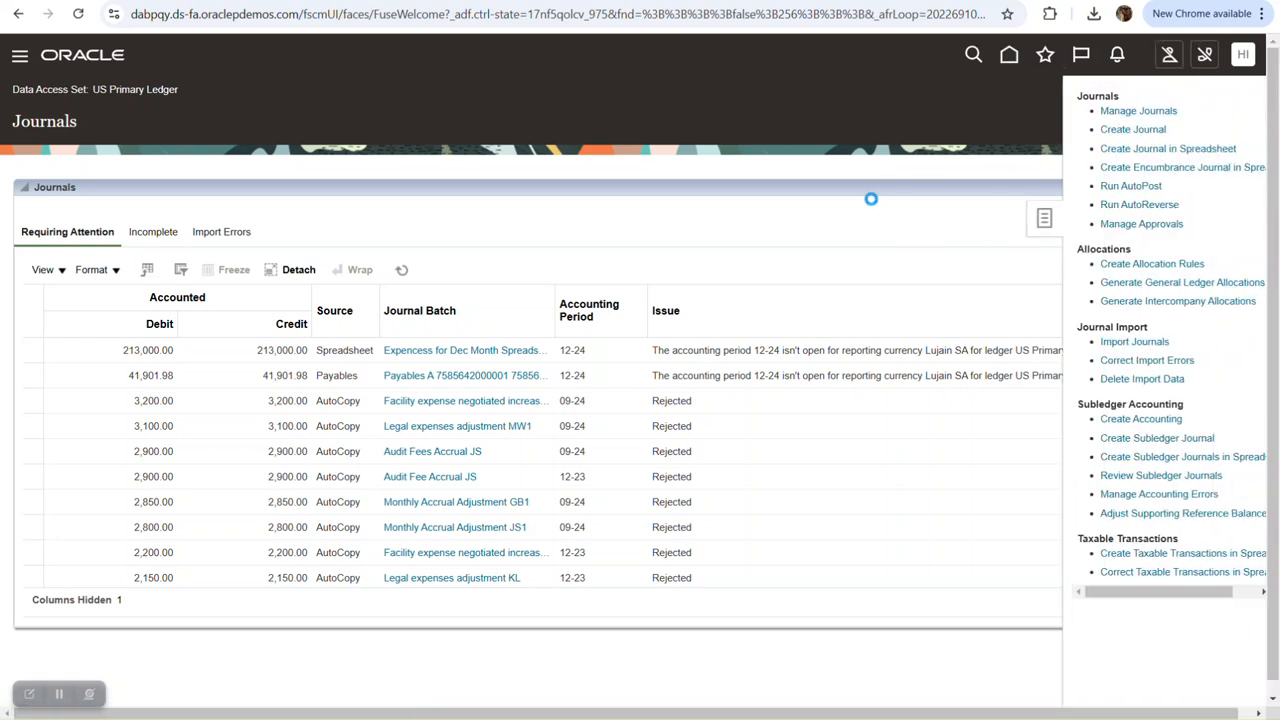
Look up the accounting period 01-24 in the period search and search for all journals in that period.
left_click(685, 286)
scroll(563, 439, "down", 1)
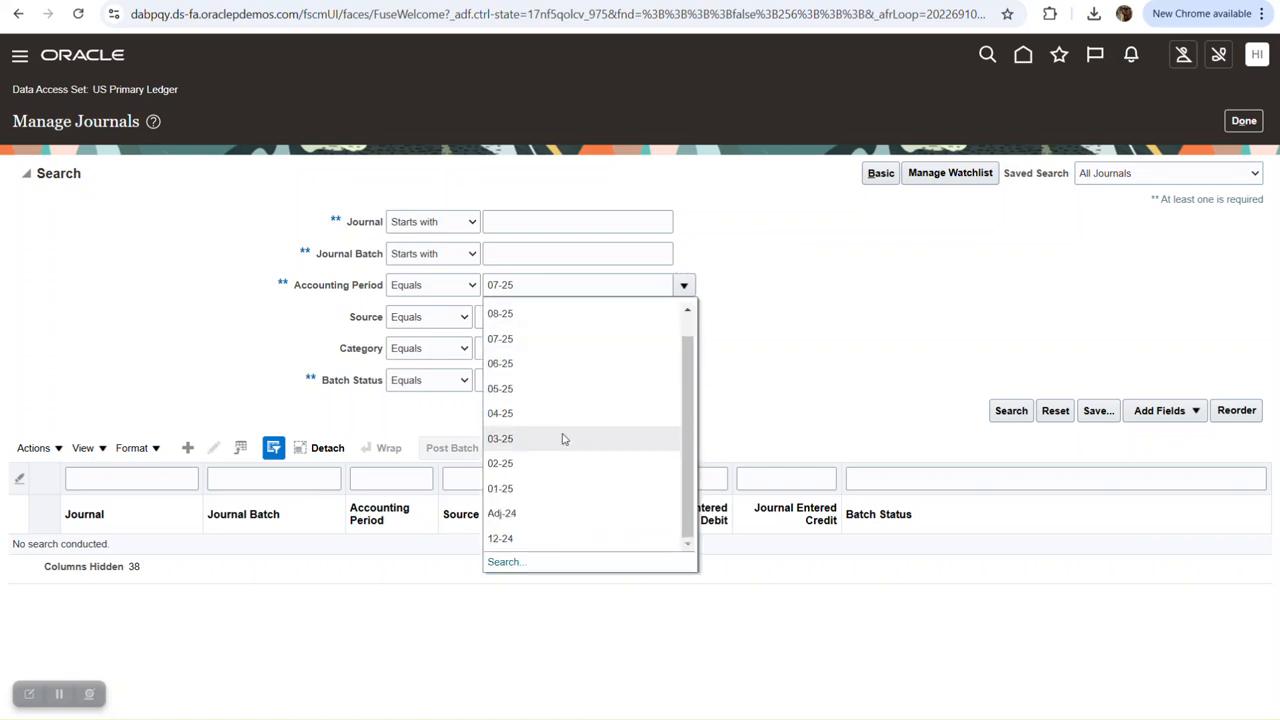
left_click(512, 563)
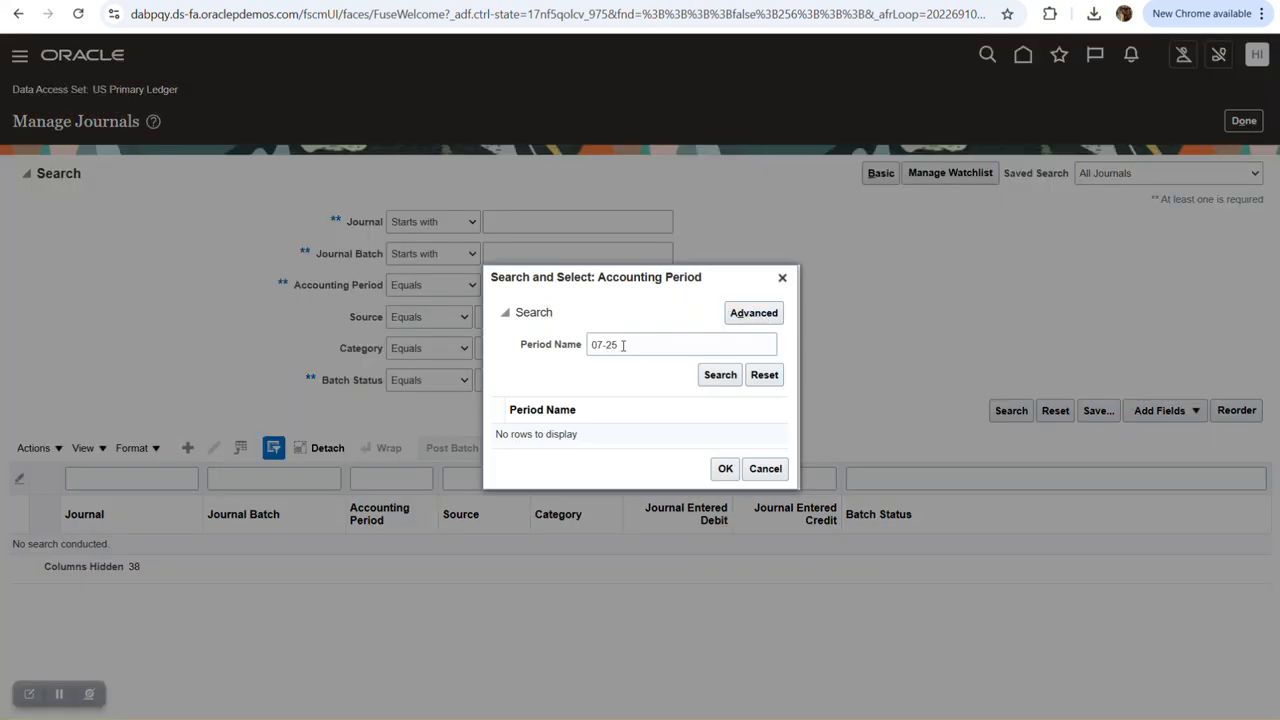
triple_click(622, 344)
type("01")
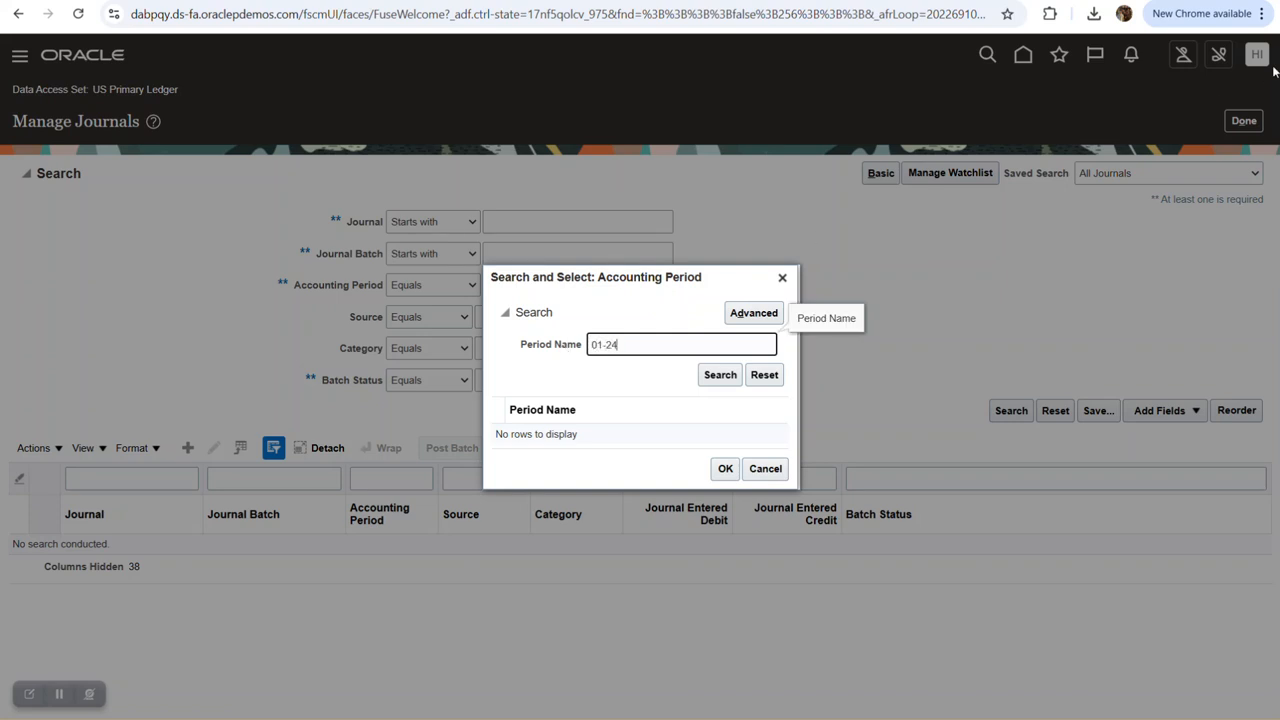
left_click(765, 433)
left_click(725, 471)
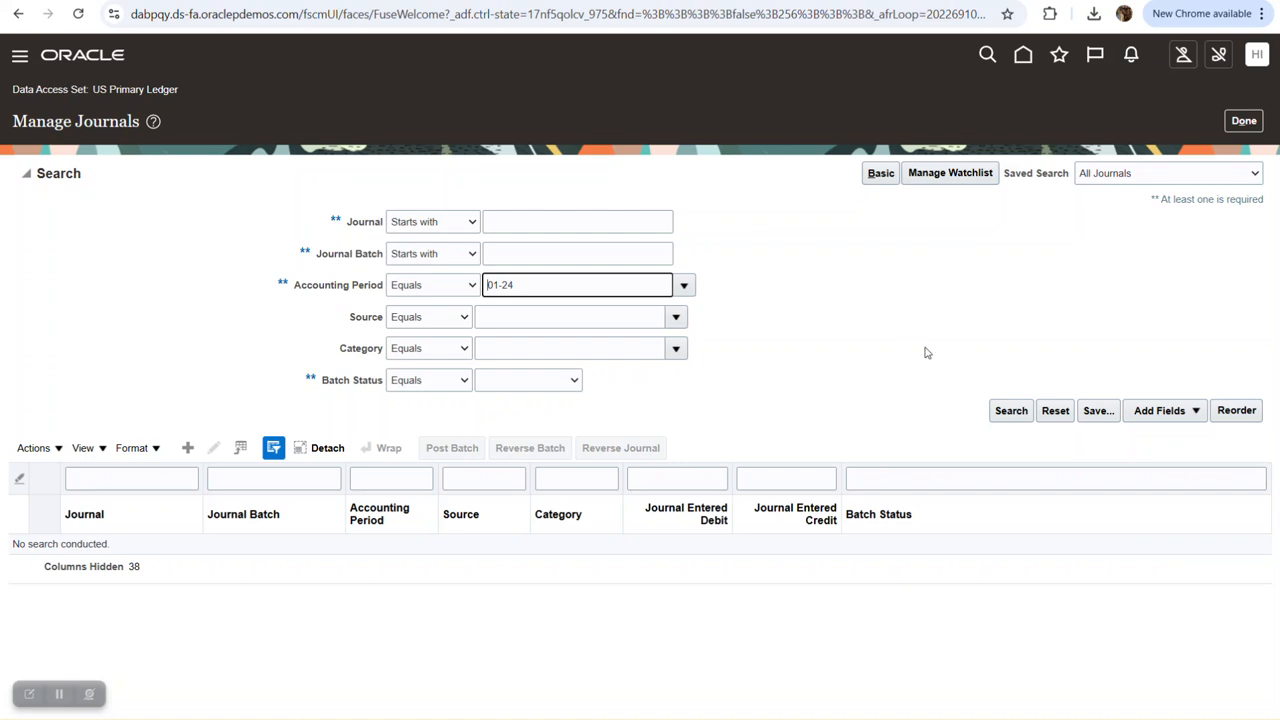
left_click(1008, 416)
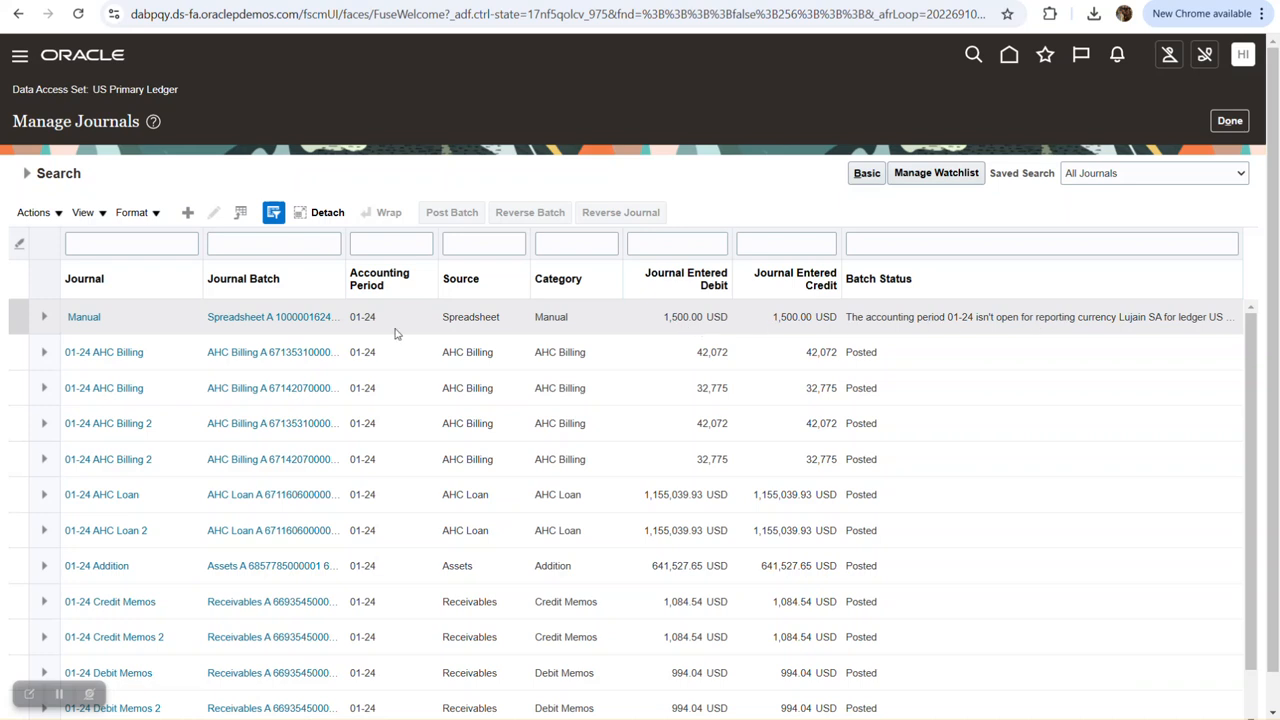
Open the Manual journal from the Spreadsheet source and review its journal lines and batch name.
left_click(82, 318)
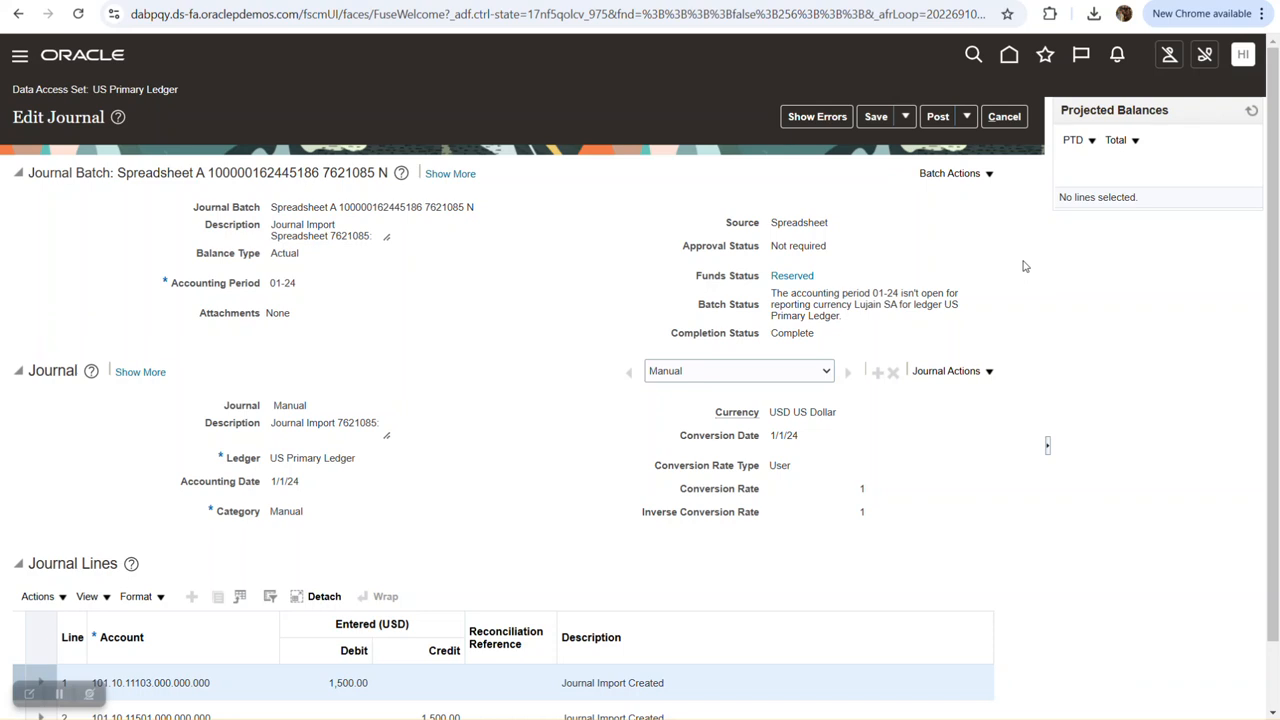
scroll(1023, 266, "down", 1)
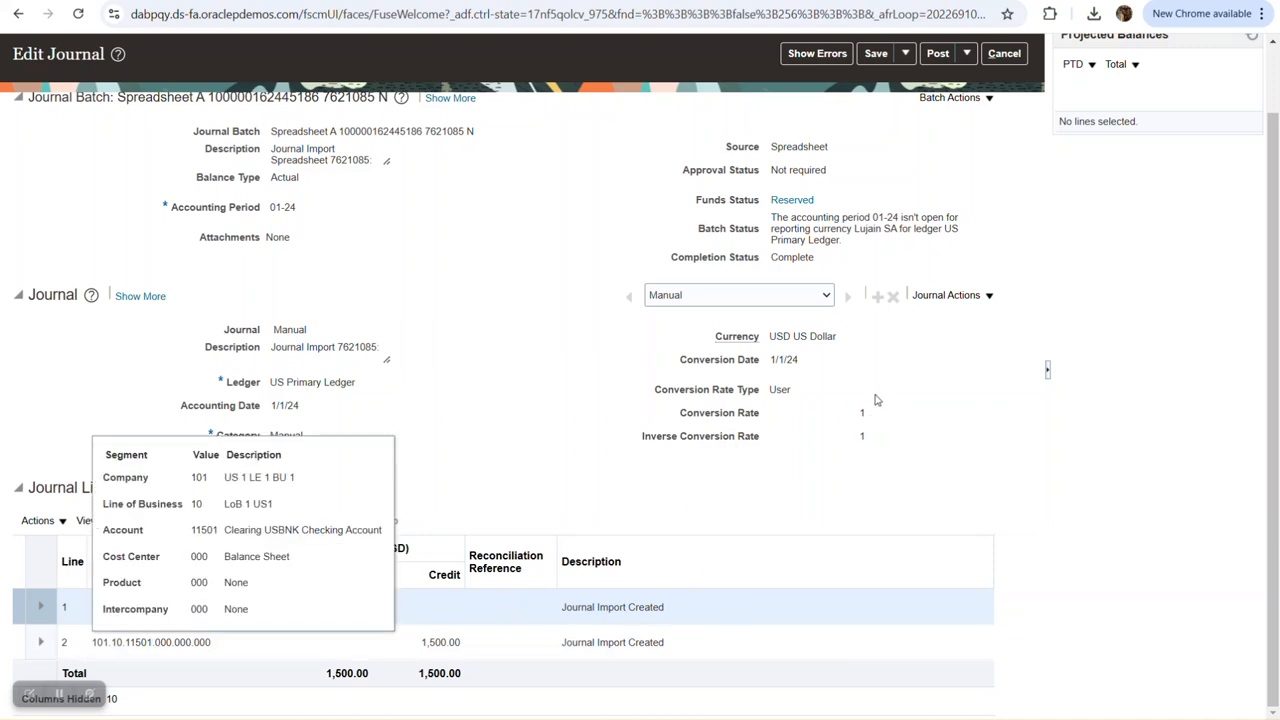
triple_click(348, 131)
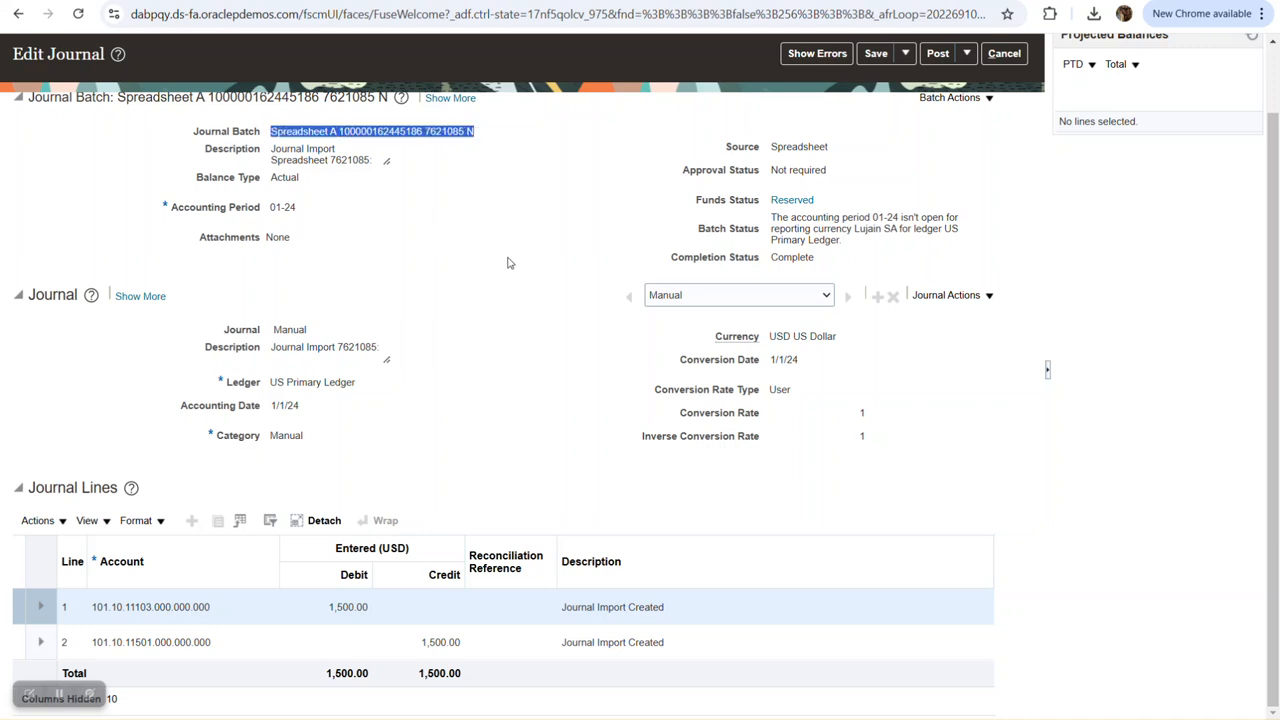
Cancel out of the 01-24 journal, finish the Manage Journals session, and reopen the Manage Journals task.
scroll(507, 262, "up", 2)
left_click(1001, 117)
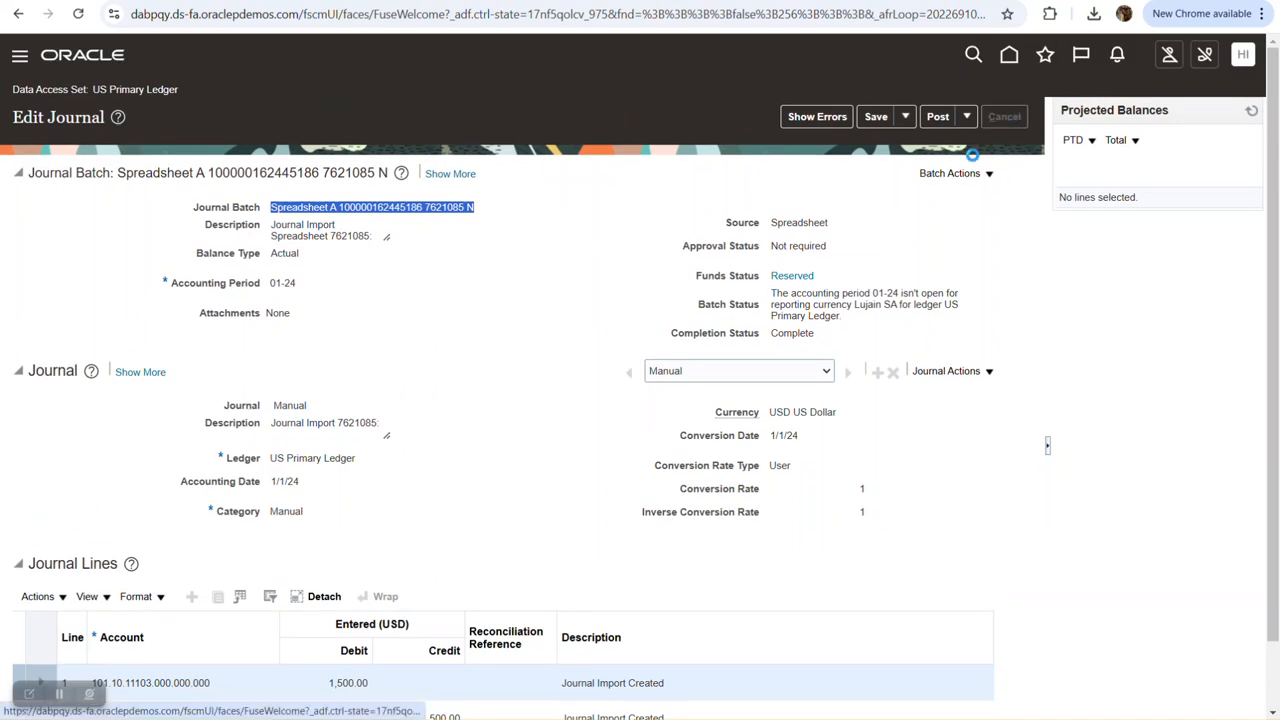
left_click(1229, 121)
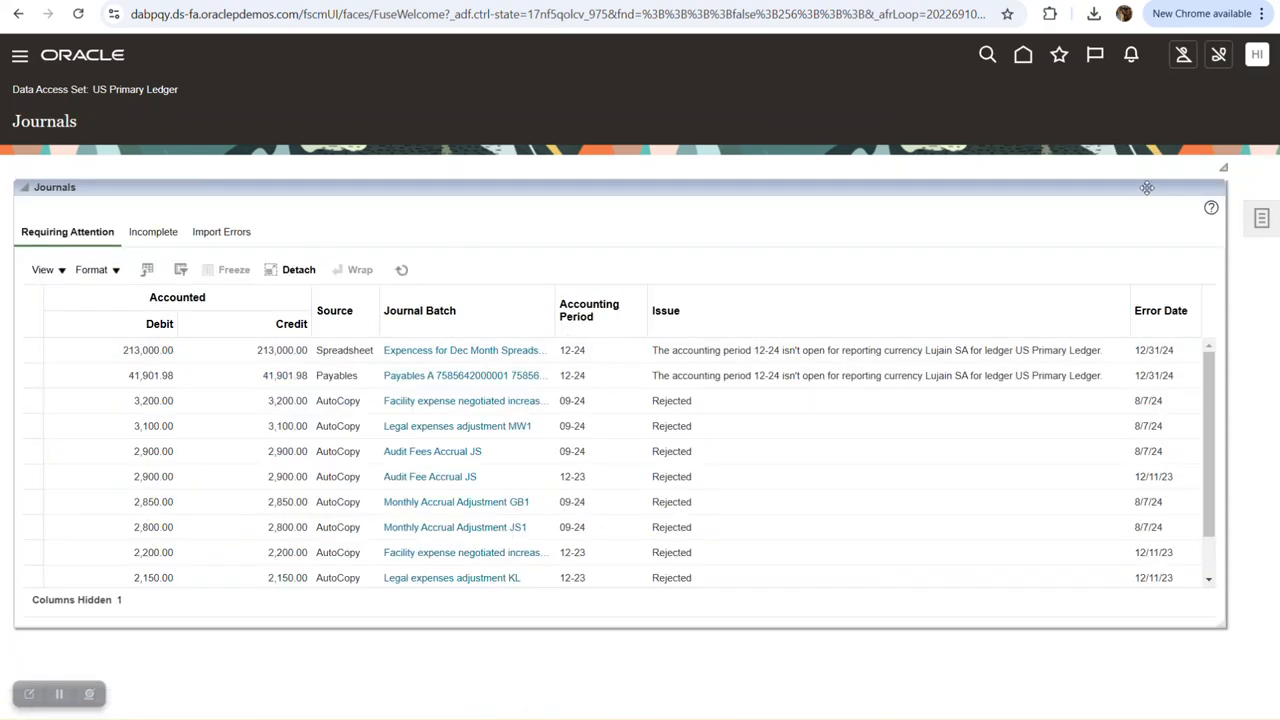
left_click(1261, 218)
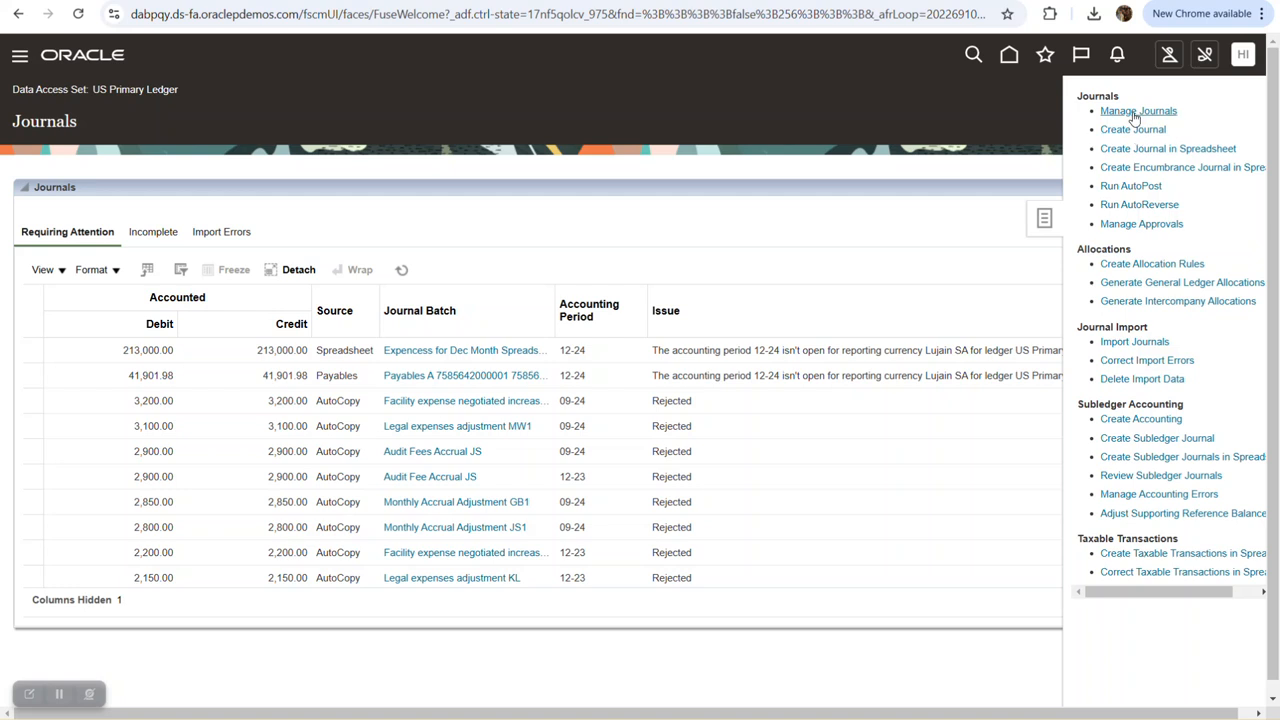
left_click(1134, 114)
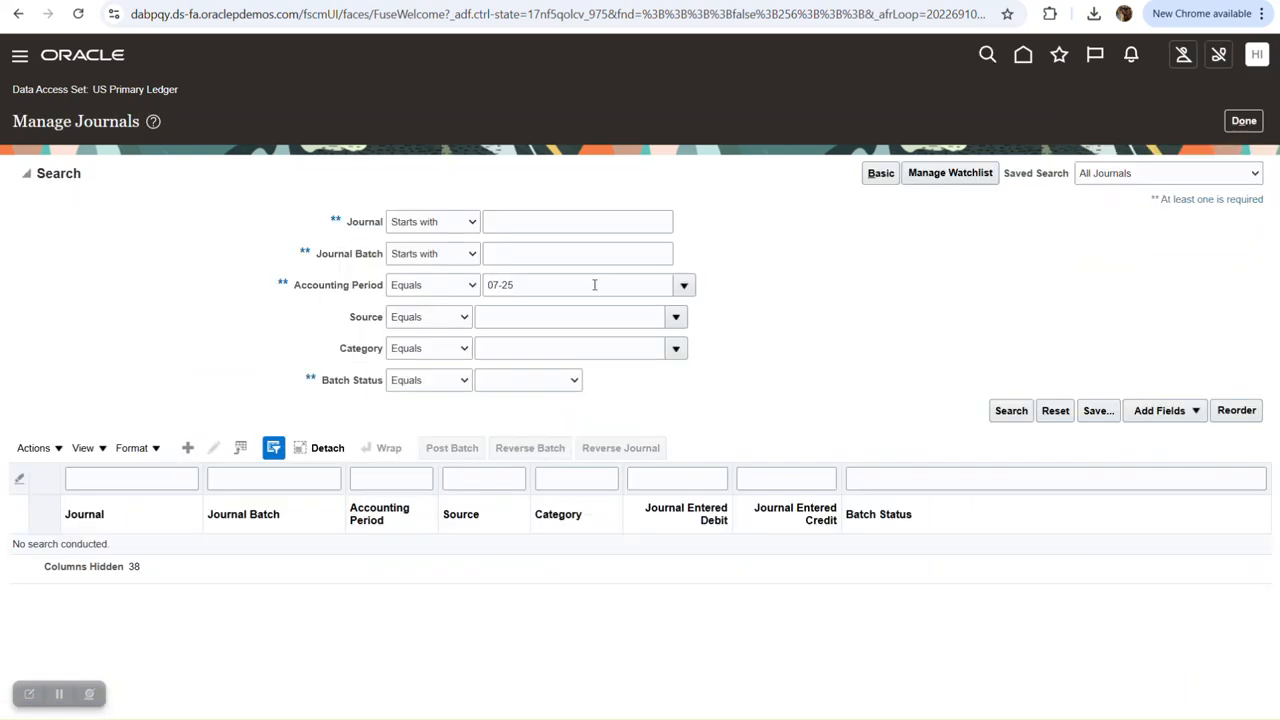
Replace the accounting period with 02-24 and search for the journals in that period.
left_click(510, 285)
left_click_drag(527, 288, 405, 291)
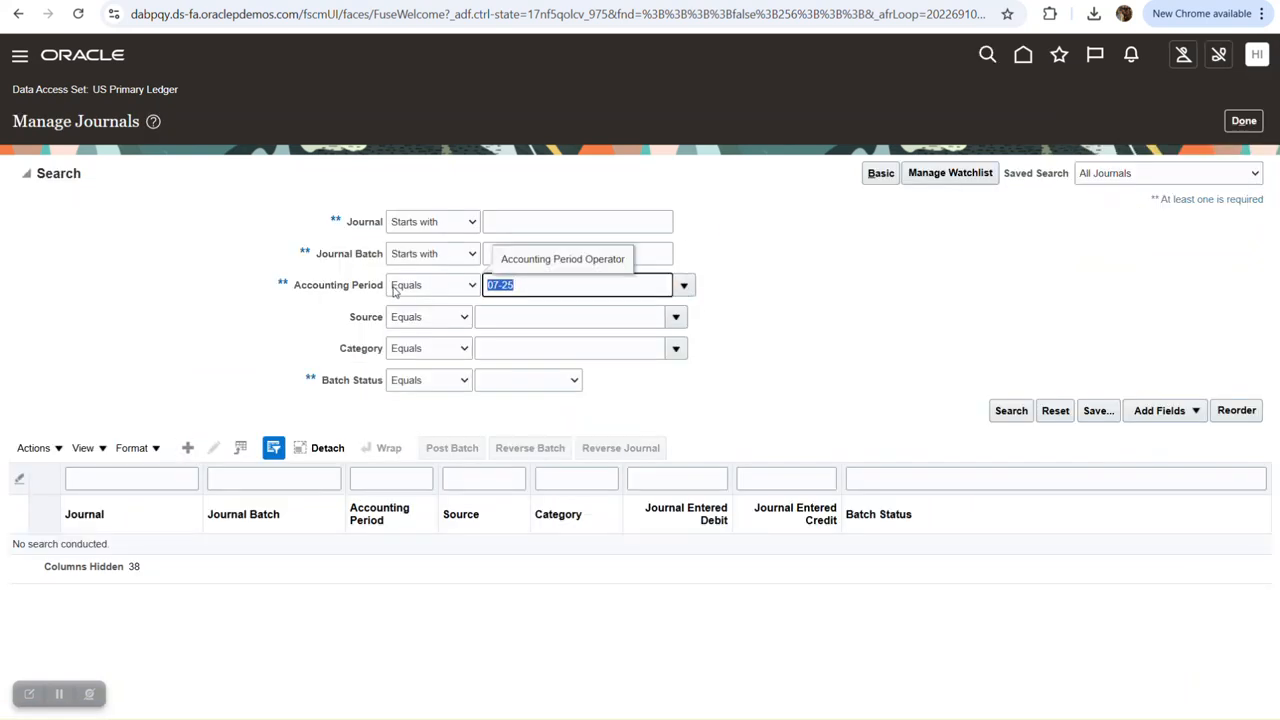
type("02-24")
left_click(1008, 410)
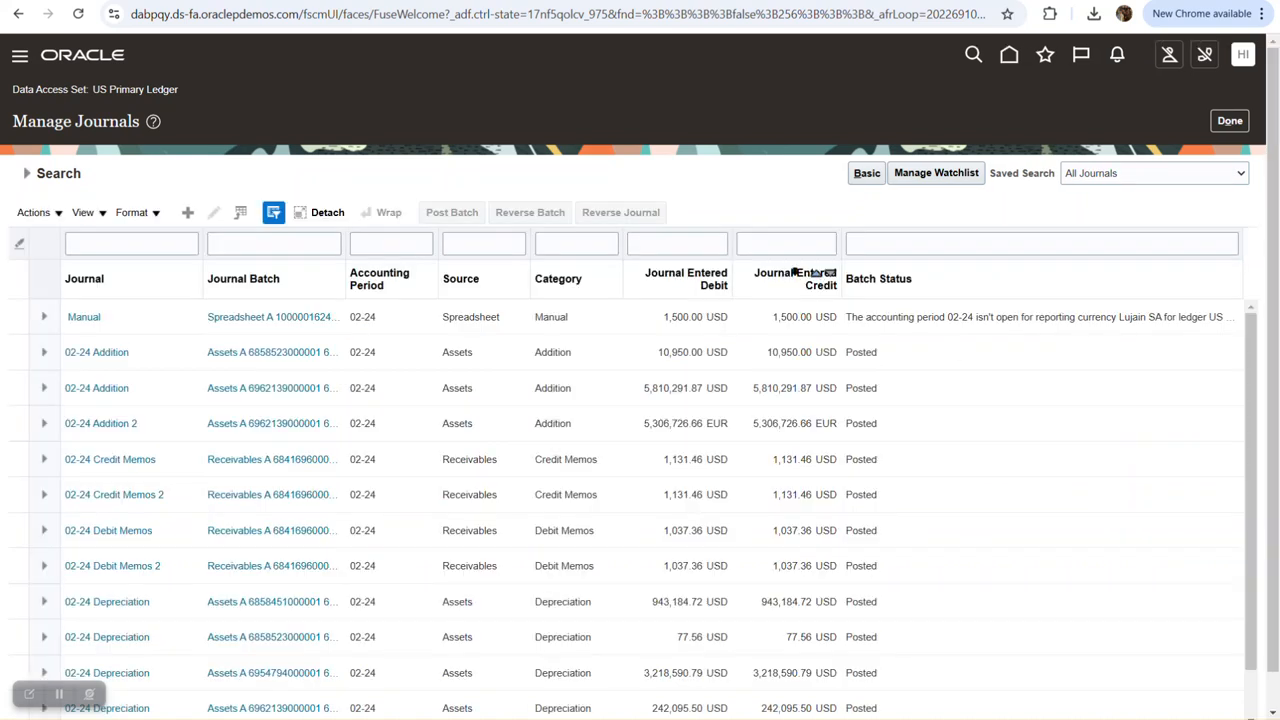
Open the Manual journal for 02-24 and compare its details and lines with the Create Journal spreadsheet in Excel.
left_click(95, 328)
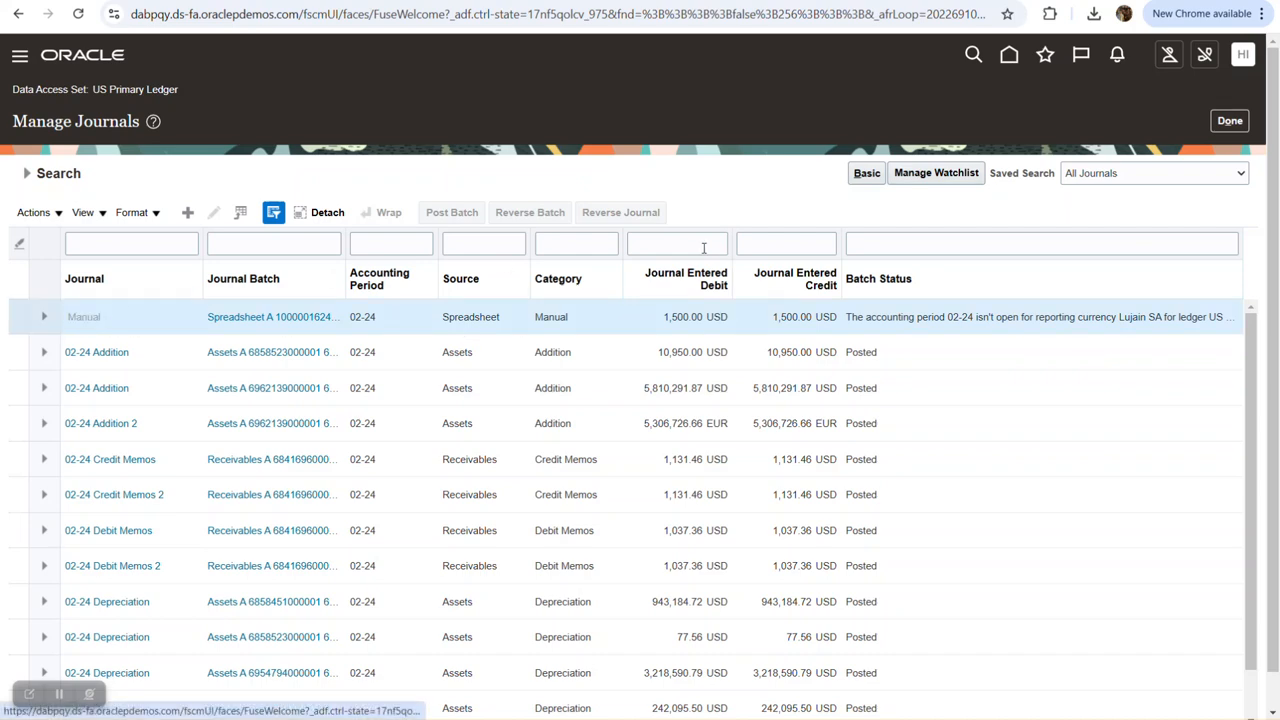
mouse_move(914, 718)
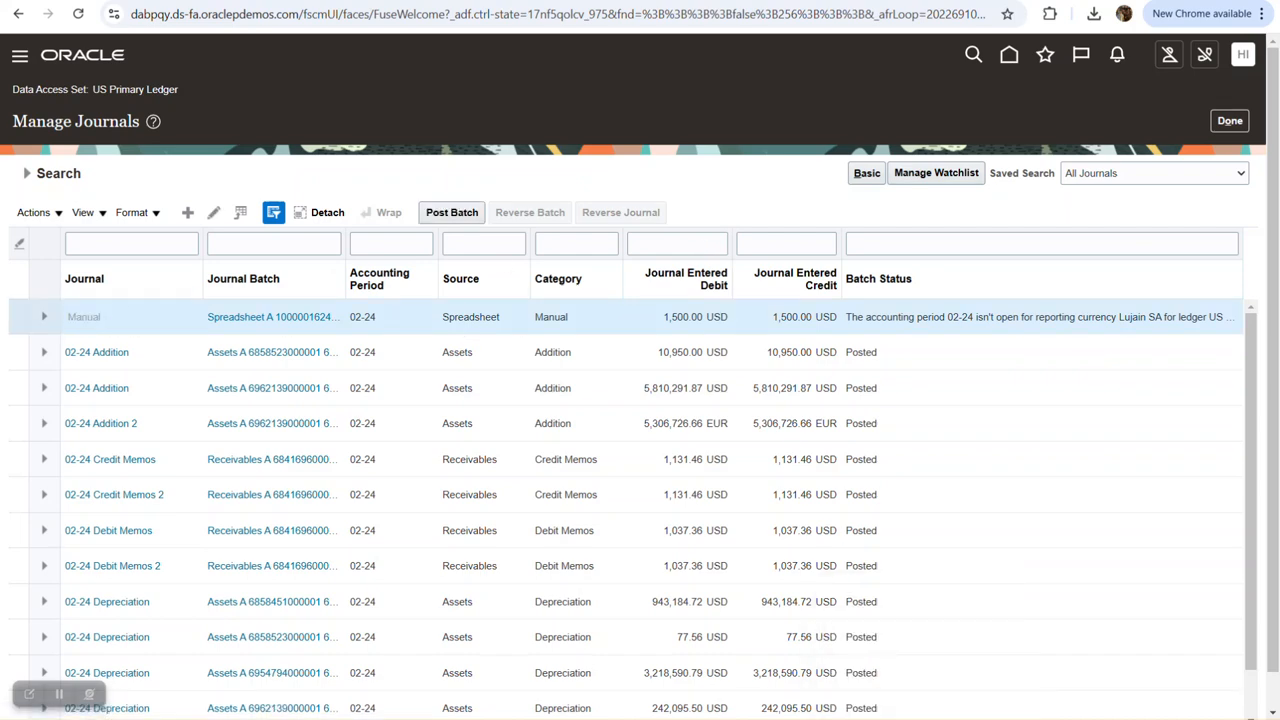
left_click(912, 645)
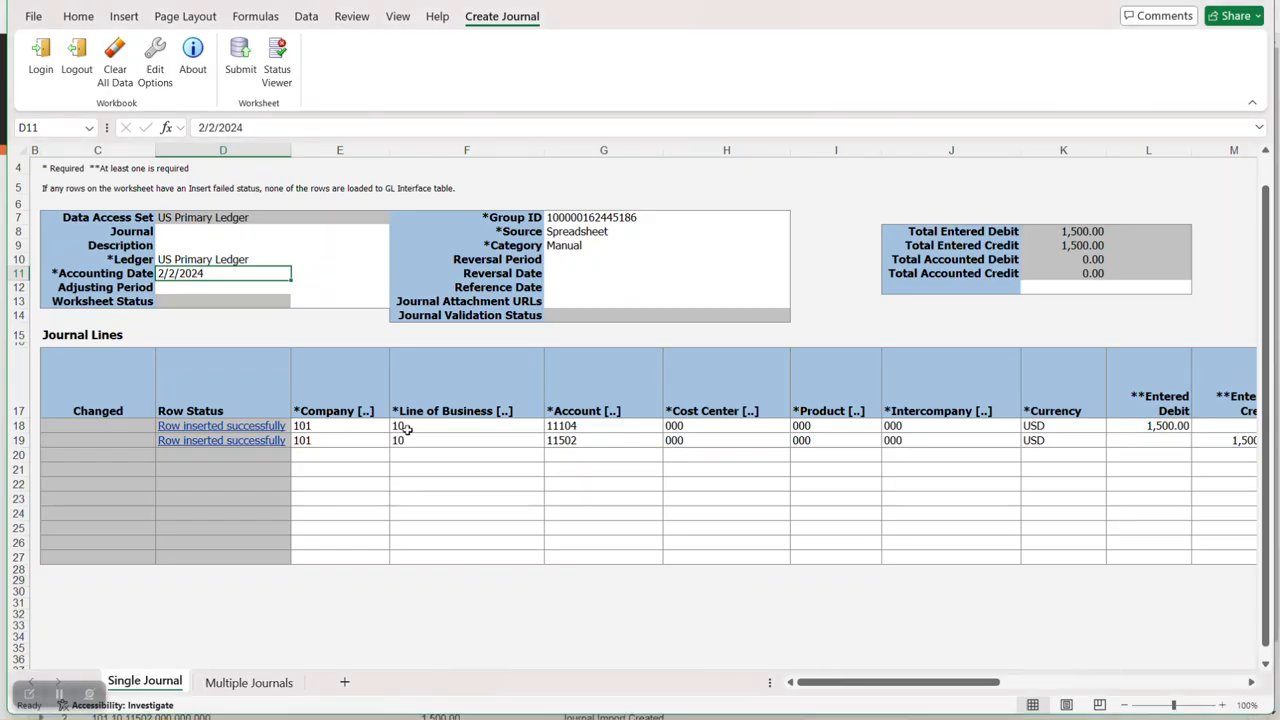
left_click(913, 718)
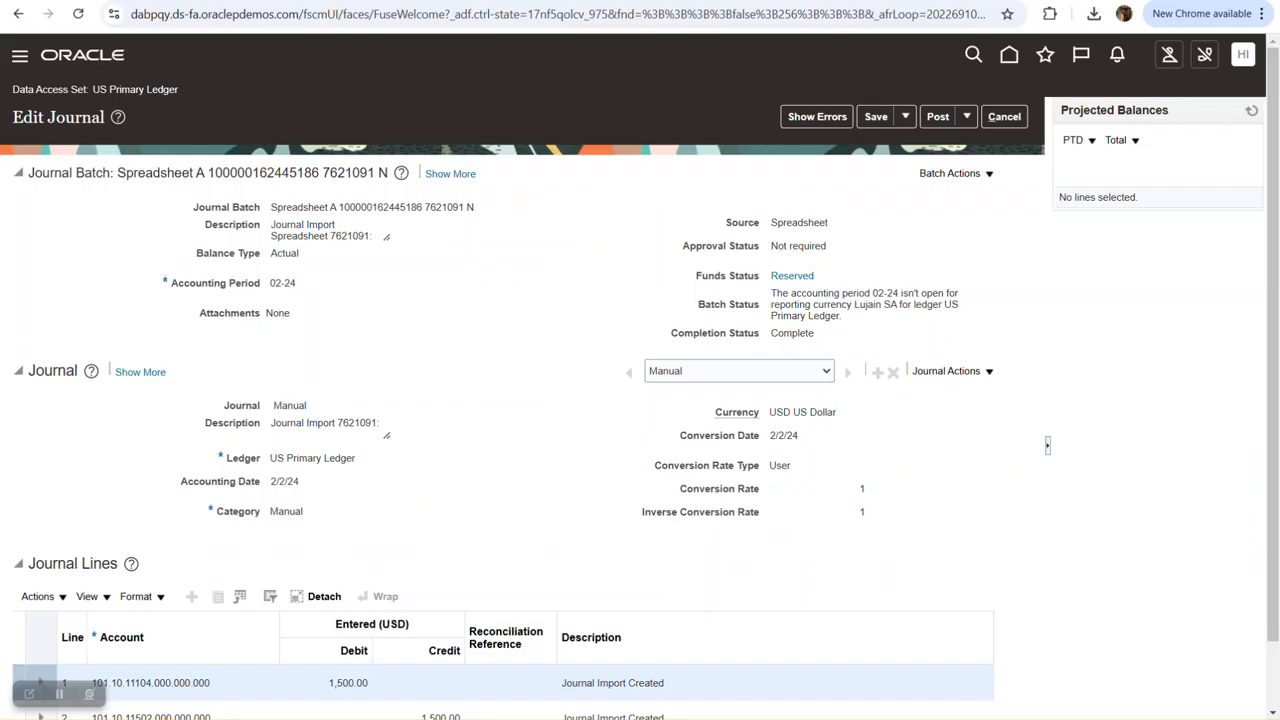
scroll(434, 451, "down", 1)
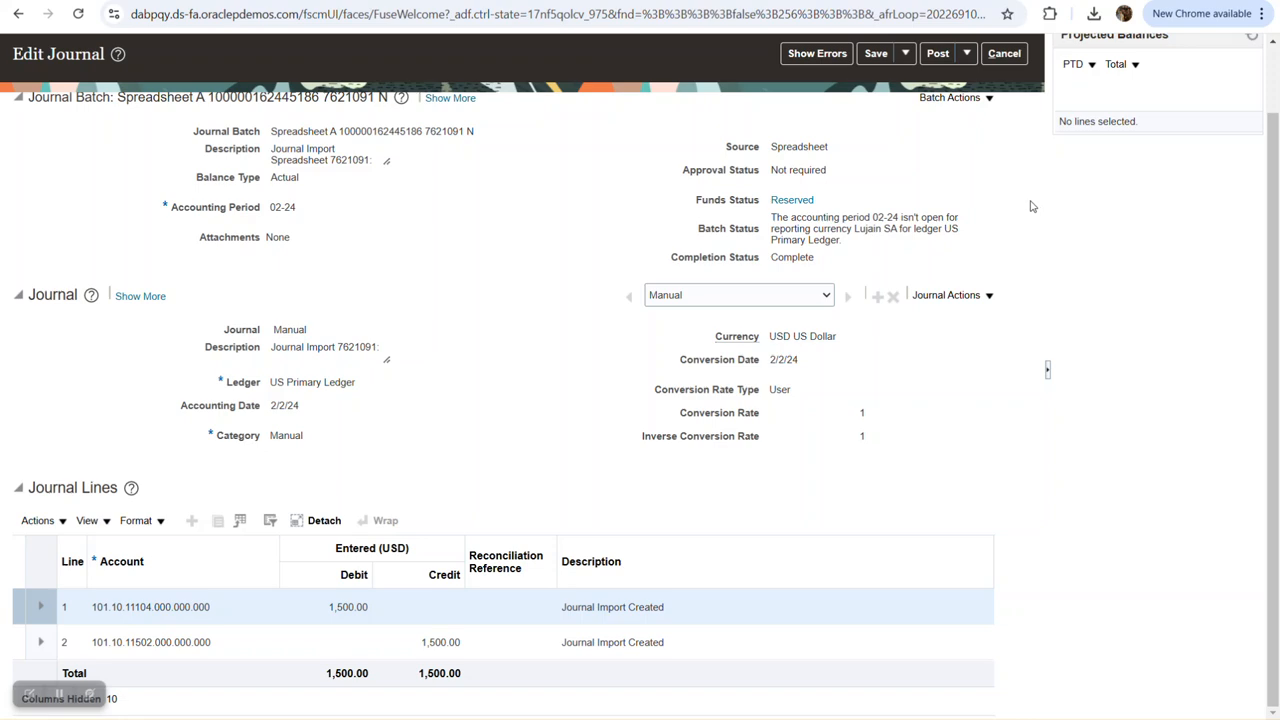
Switch to the Recurring Journals white paper PDF and review its title, allocations flow, Allocation Manager features and three journal entry types.
mouse_move(363, 719)
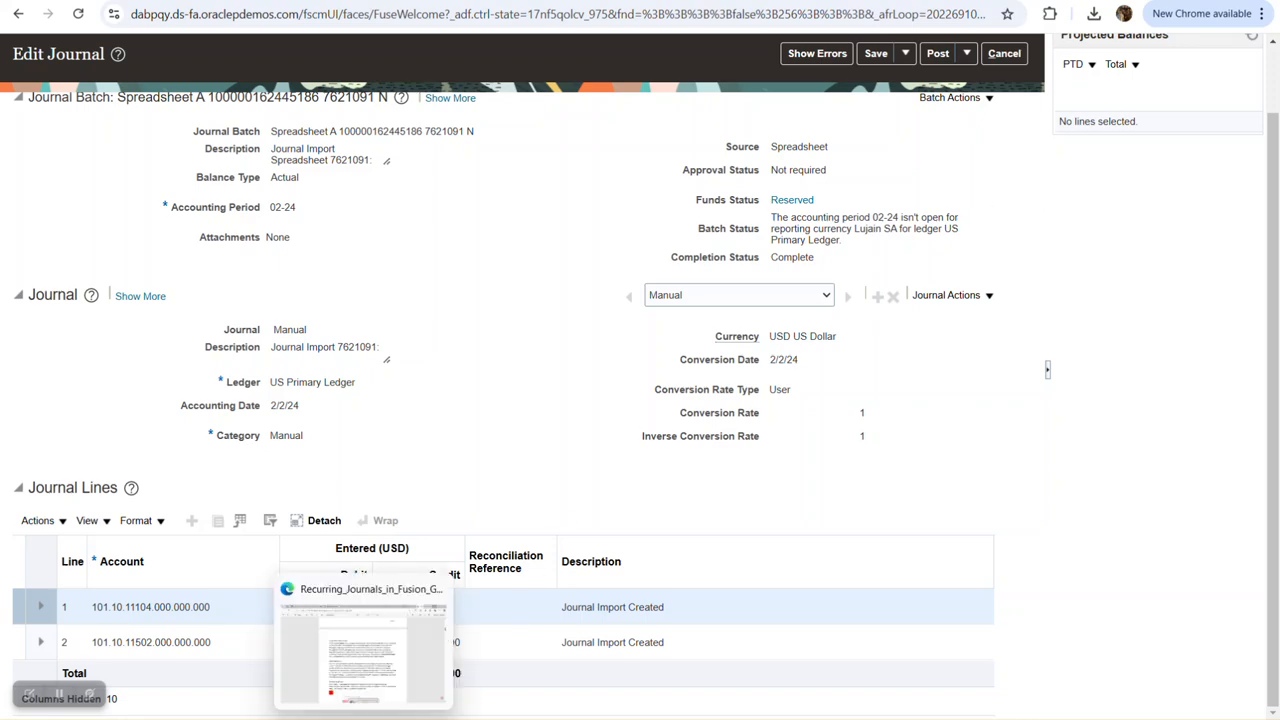
left_click(363, 650)
scroll(1121, 212, "up", 15)
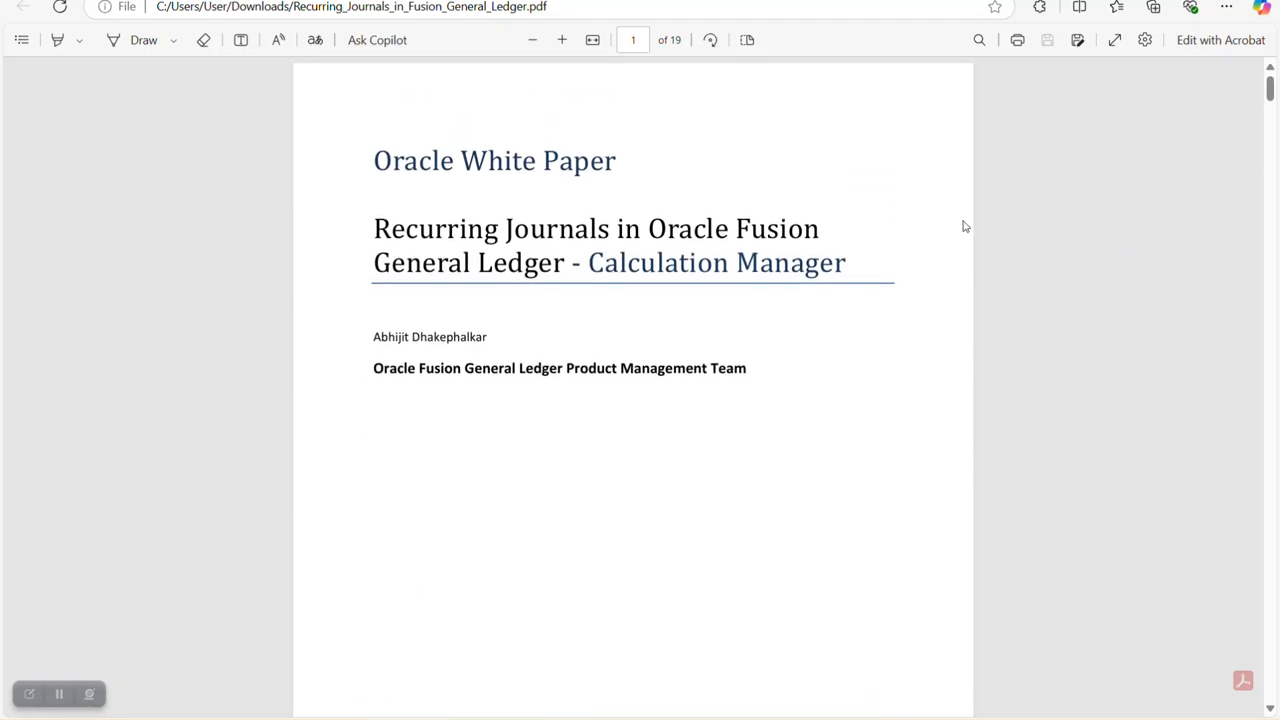
left_click_drag(586, 266, 911, 254)
scroll(1191, 217, "down", 10)
scroll(1155, 195, "down", 15)
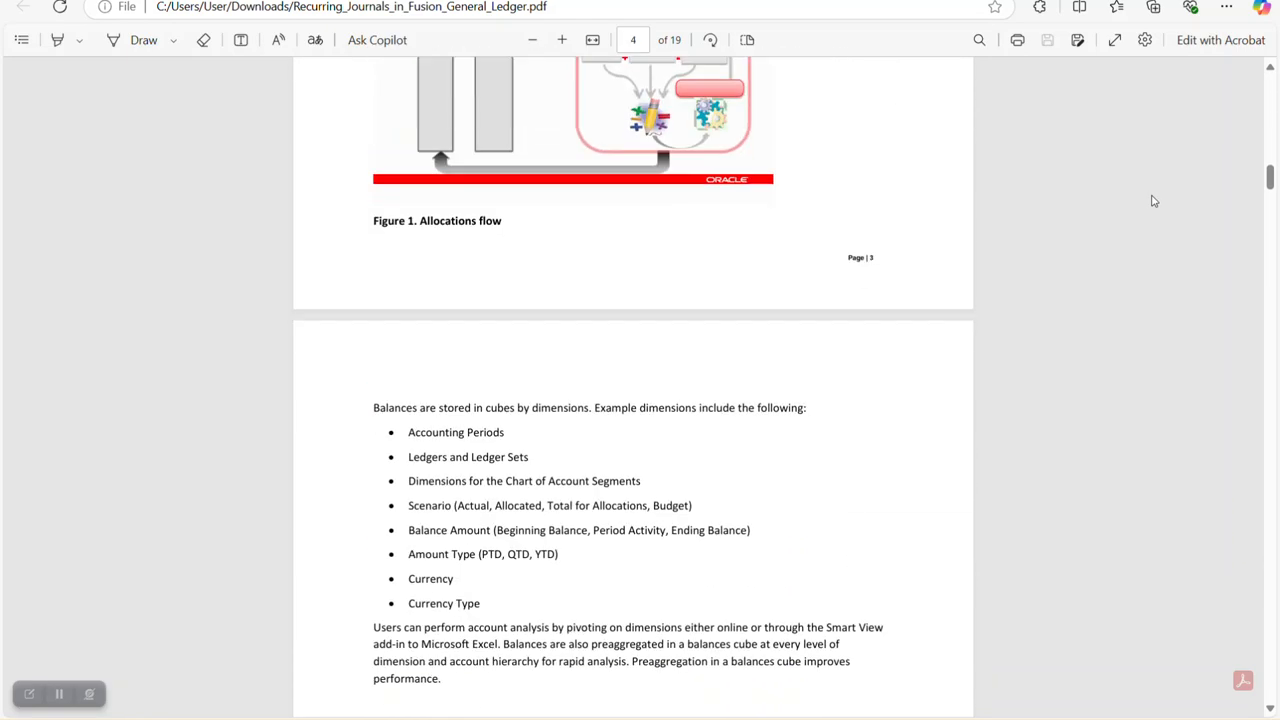
scroll(1155, 201, "down", 3)
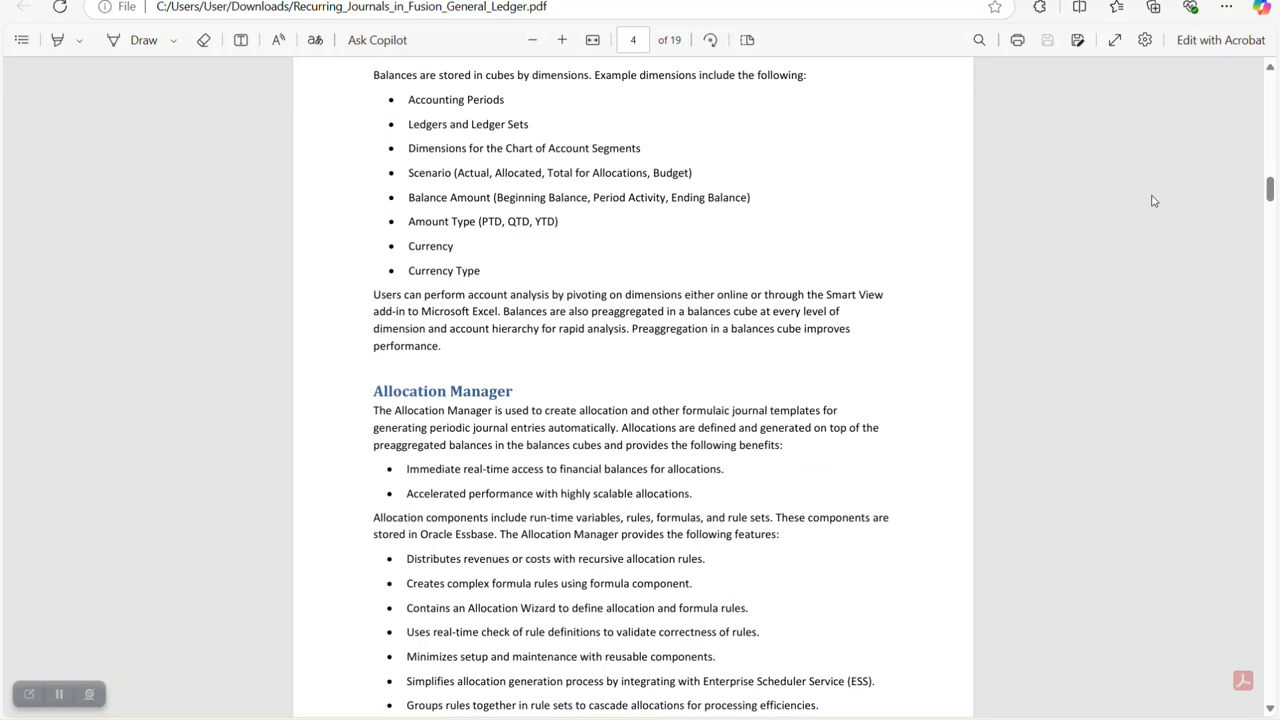
scroll(1152, 201, "down", 4)
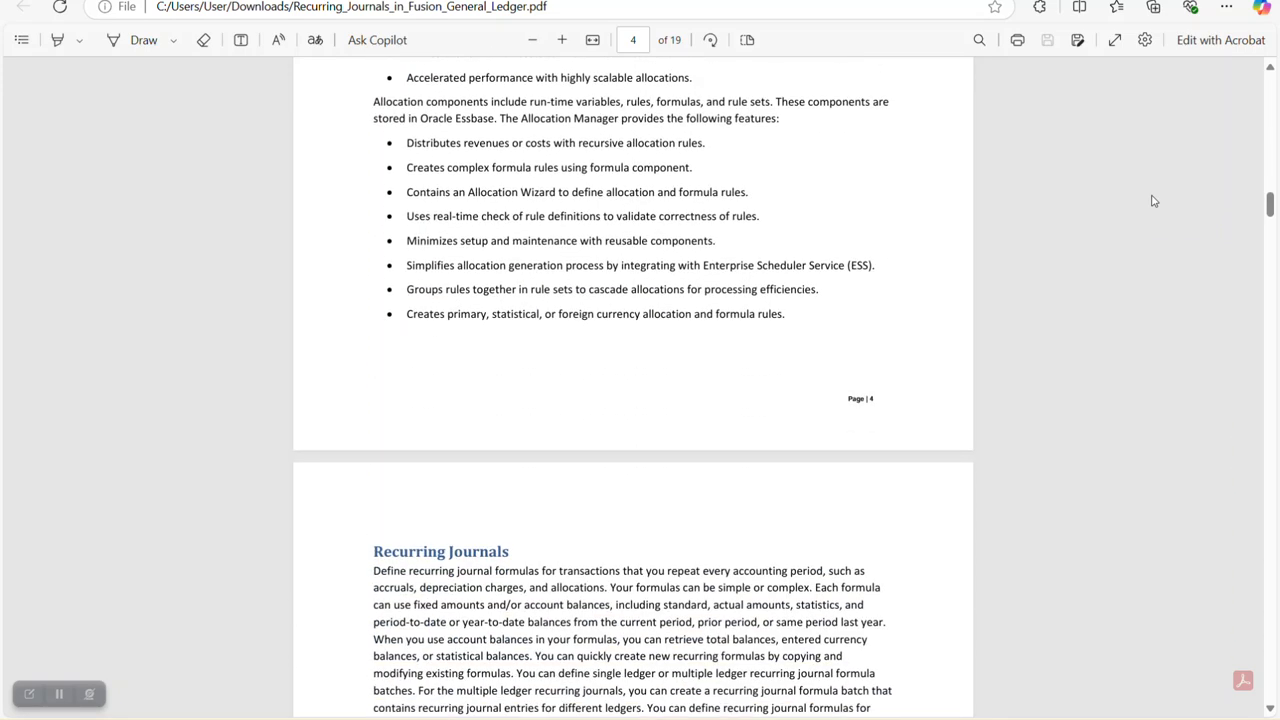
scroll(1152, 201, "up", 11)
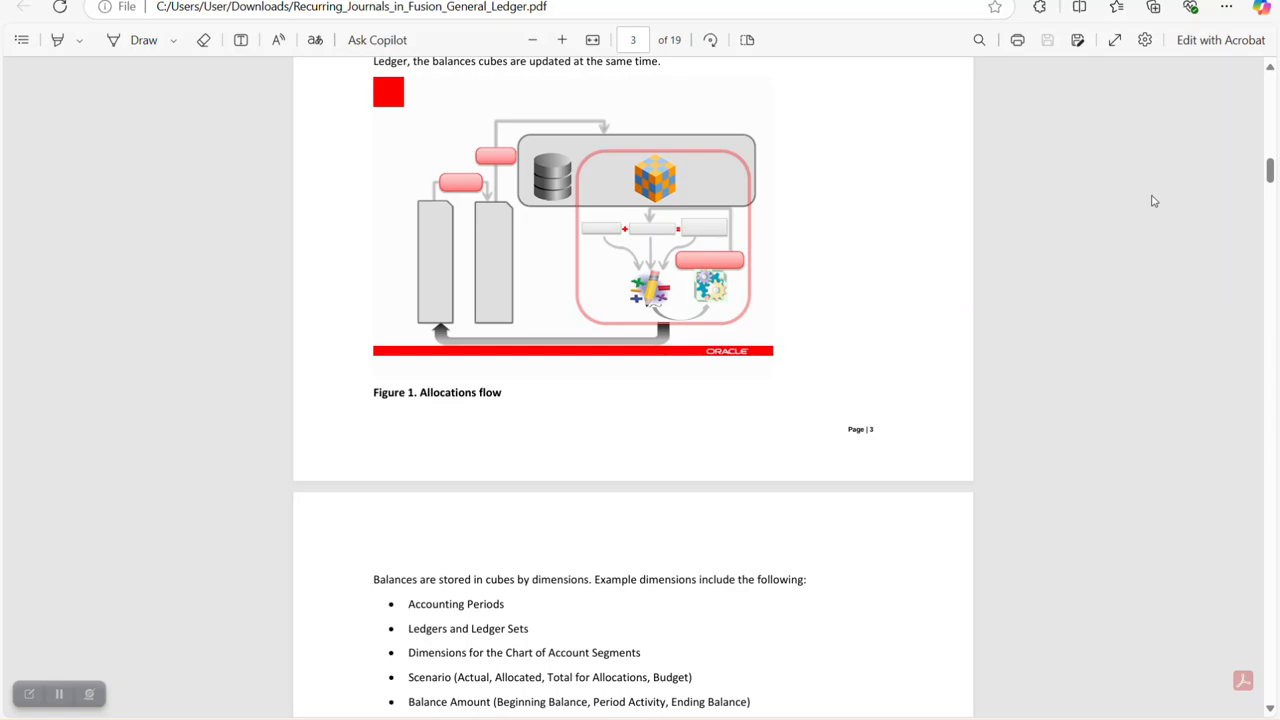
scroll(1152, 201, "down", 14)
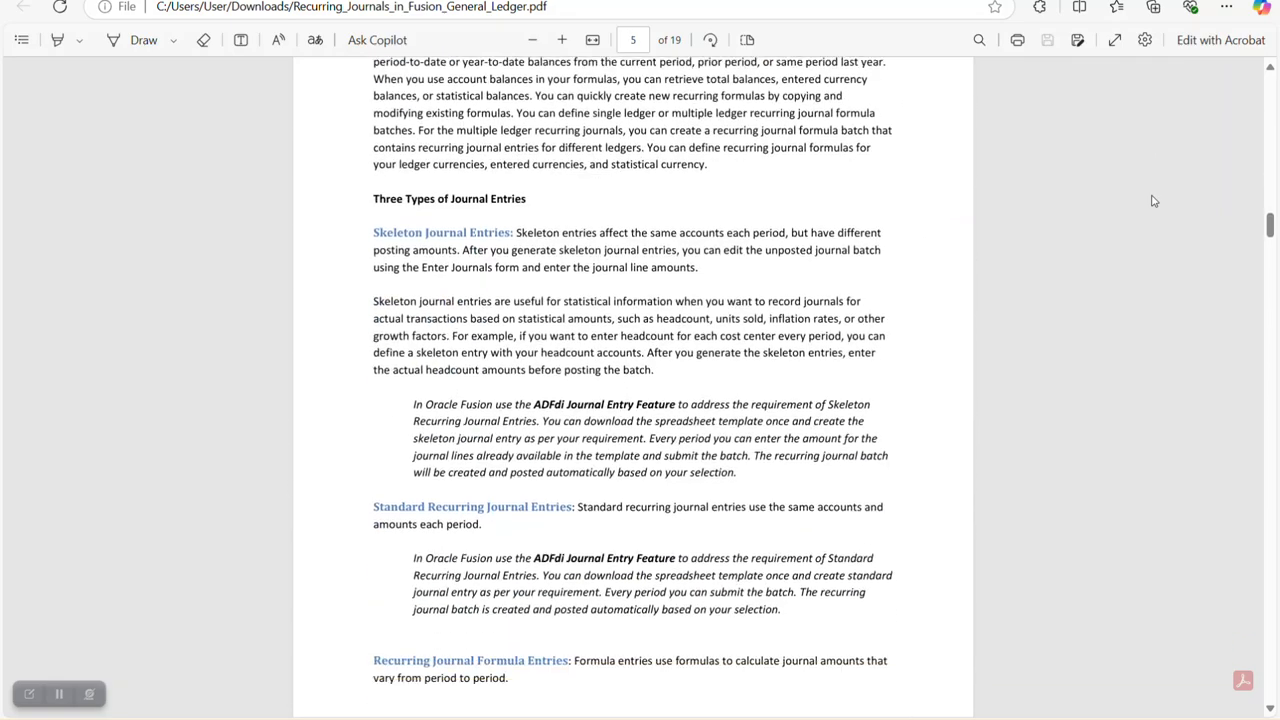
Examine the white paper's Case Study 1 on the recurring formula rule, including its goal, configuration steps and formula figures.
scroll(1152, 201, "down", 7)
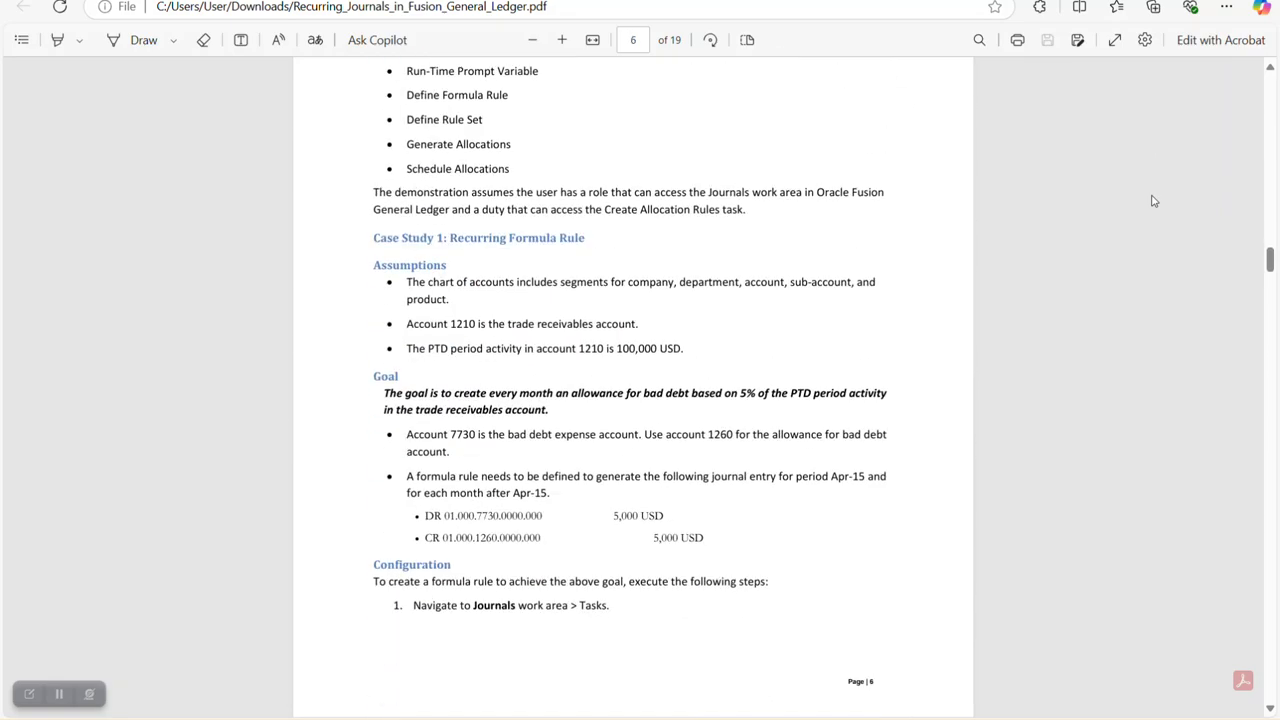
scroll(1152, 201, "down", 8)
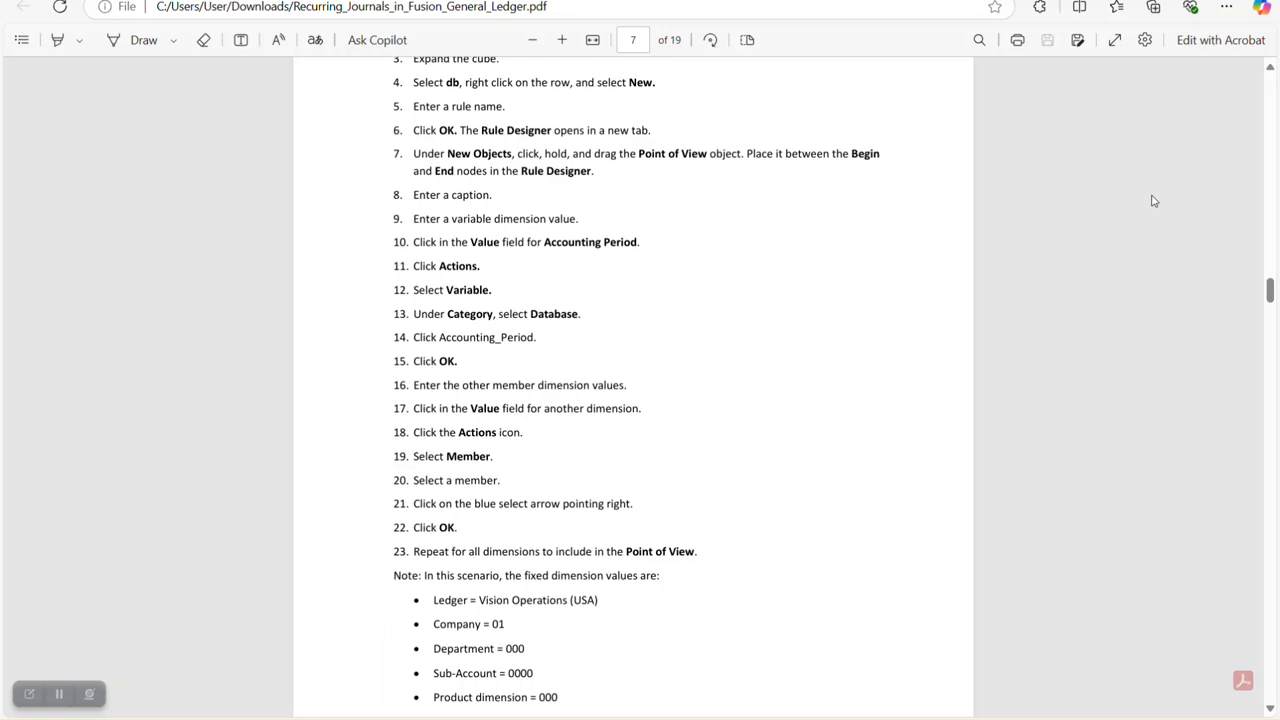
scroll(1152, 201, "down", 4)
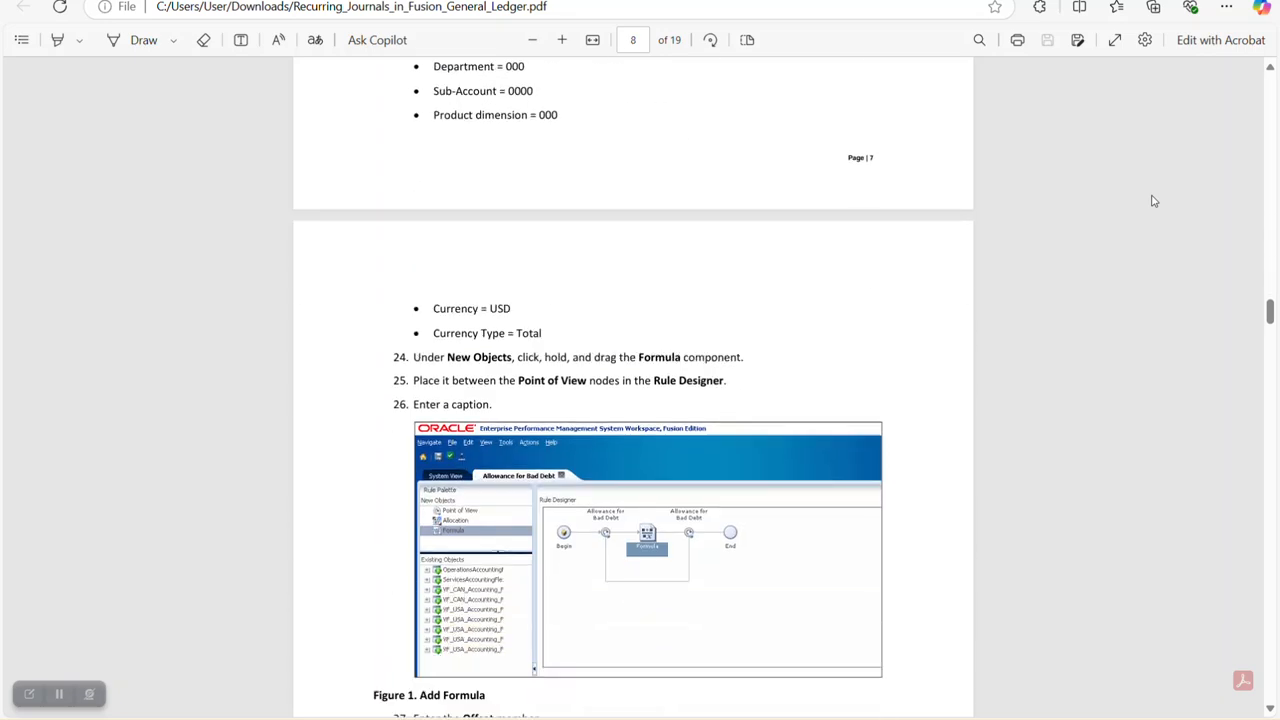
scroll(1152, 201, "down", 4)
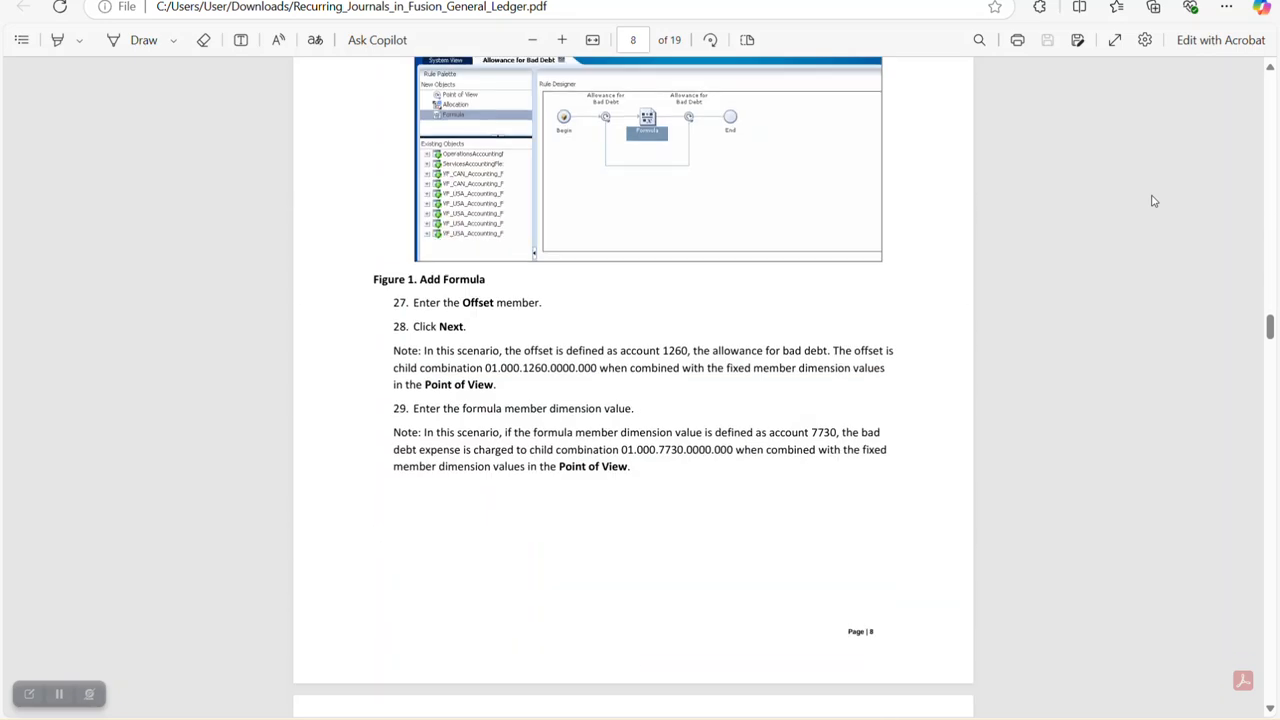
scroll(1152, 201, "down", 9)
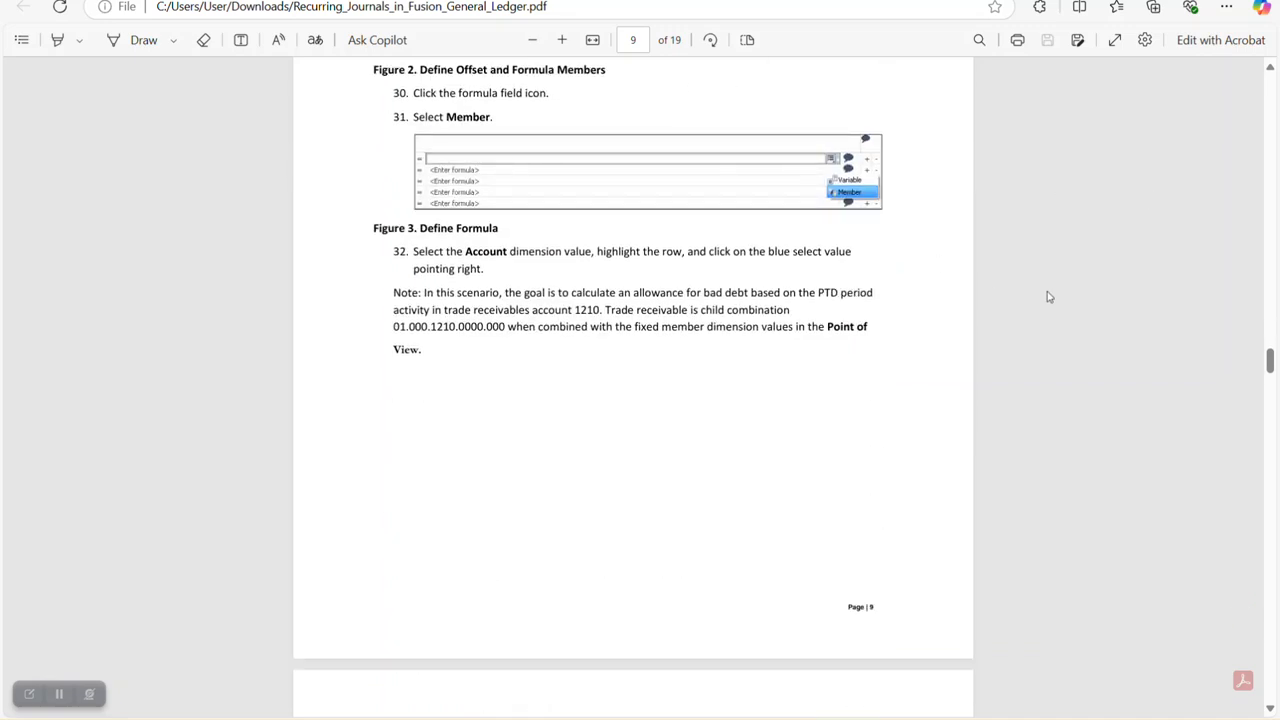
scroll(1048, 287, "down", 7)
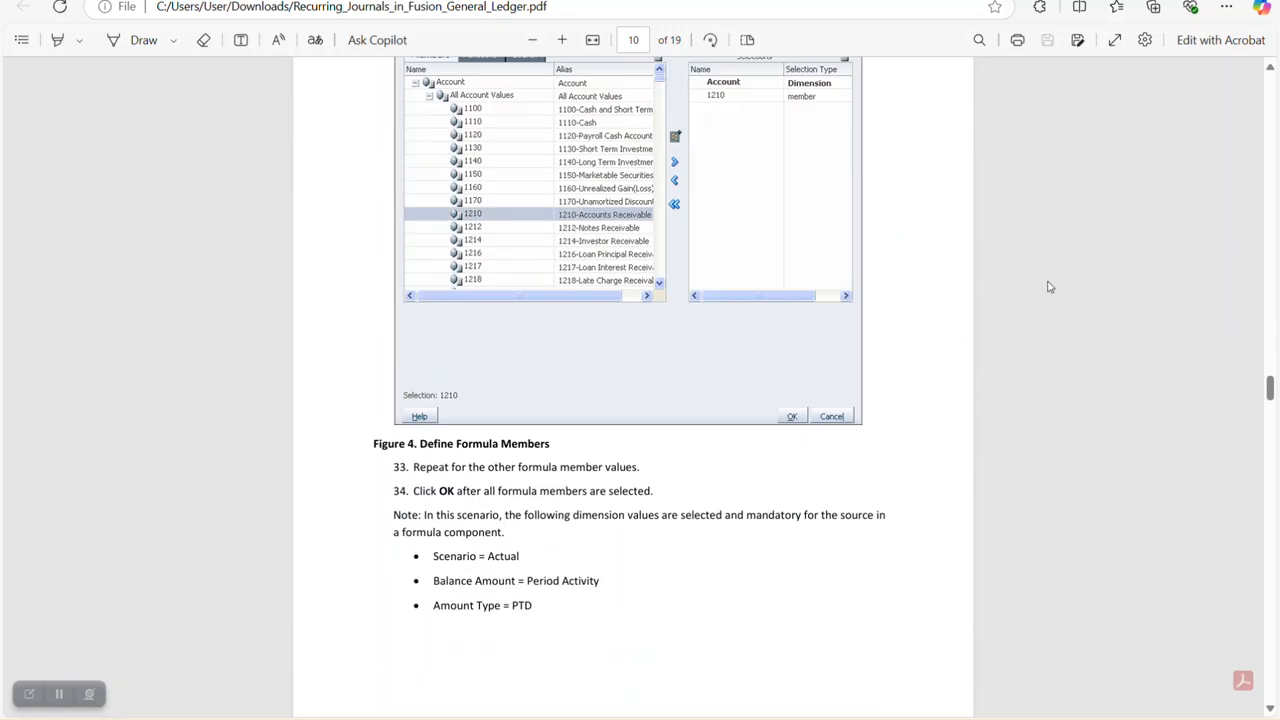
scroll(1048, 287, "down", 4)
scroll(1048, 287, "up", 15)
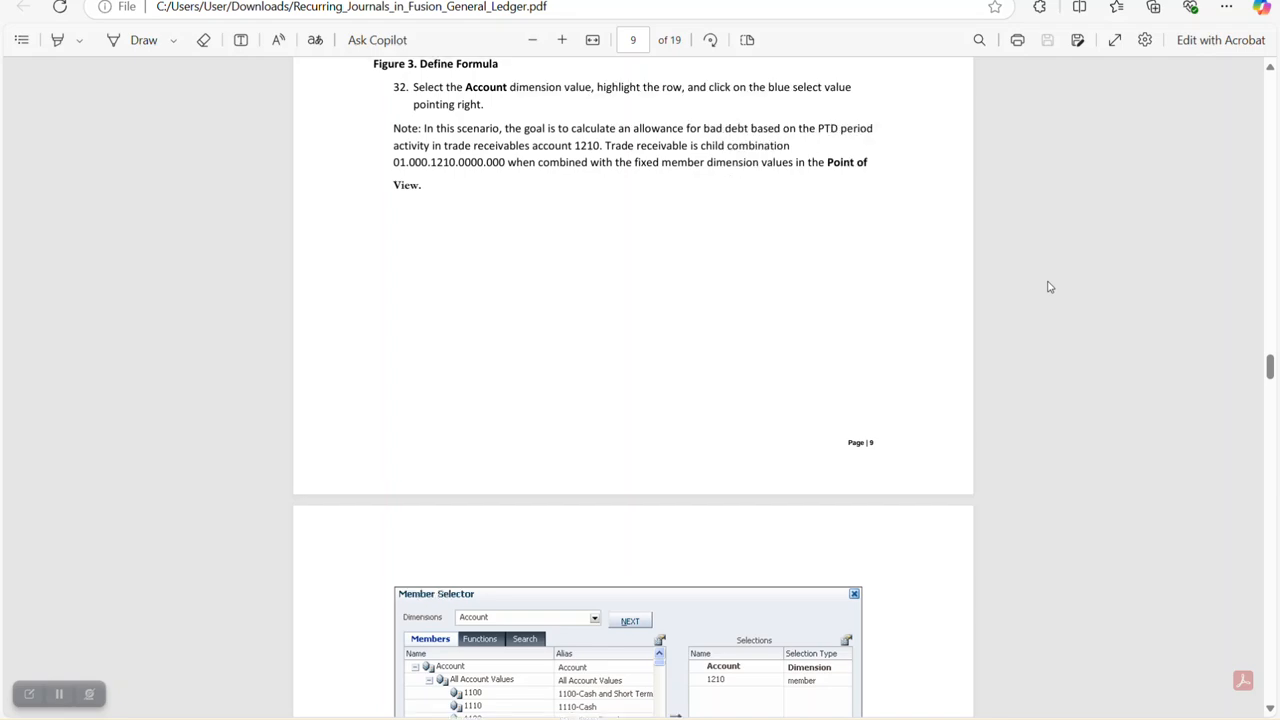
scroll(1048, 287, "up", 10)
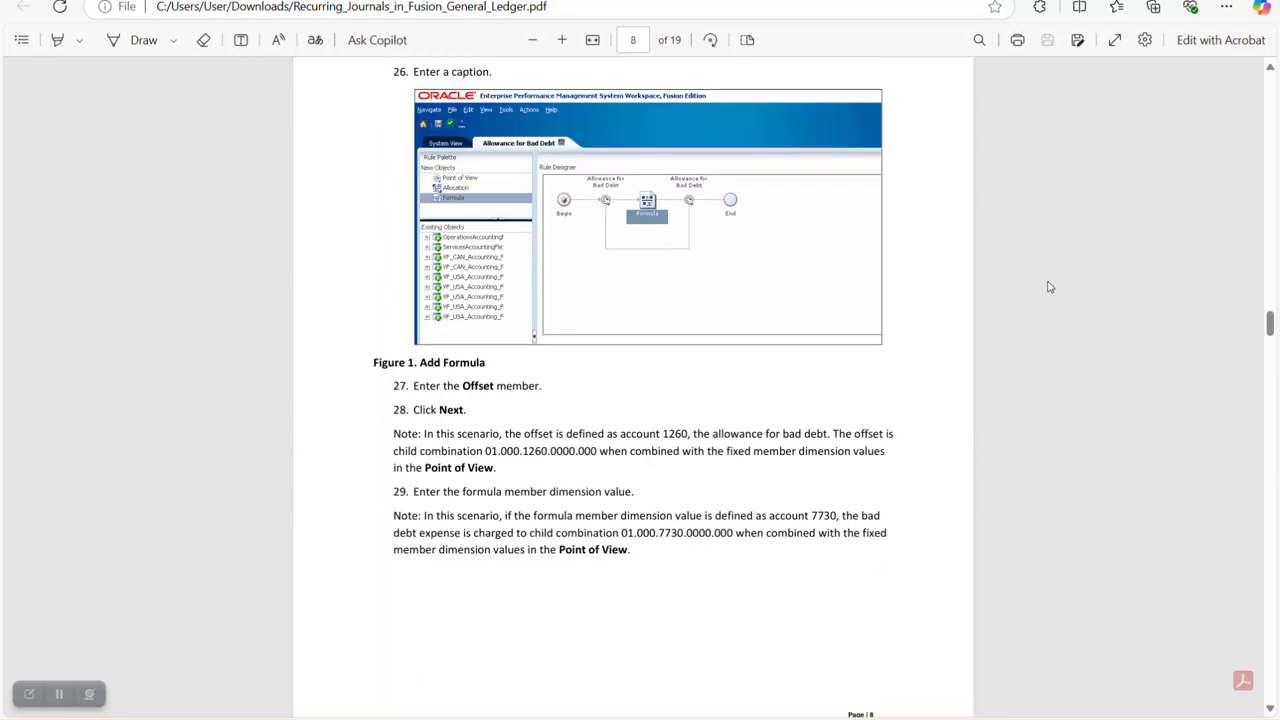
scroll(1048, 287, "up", 12)
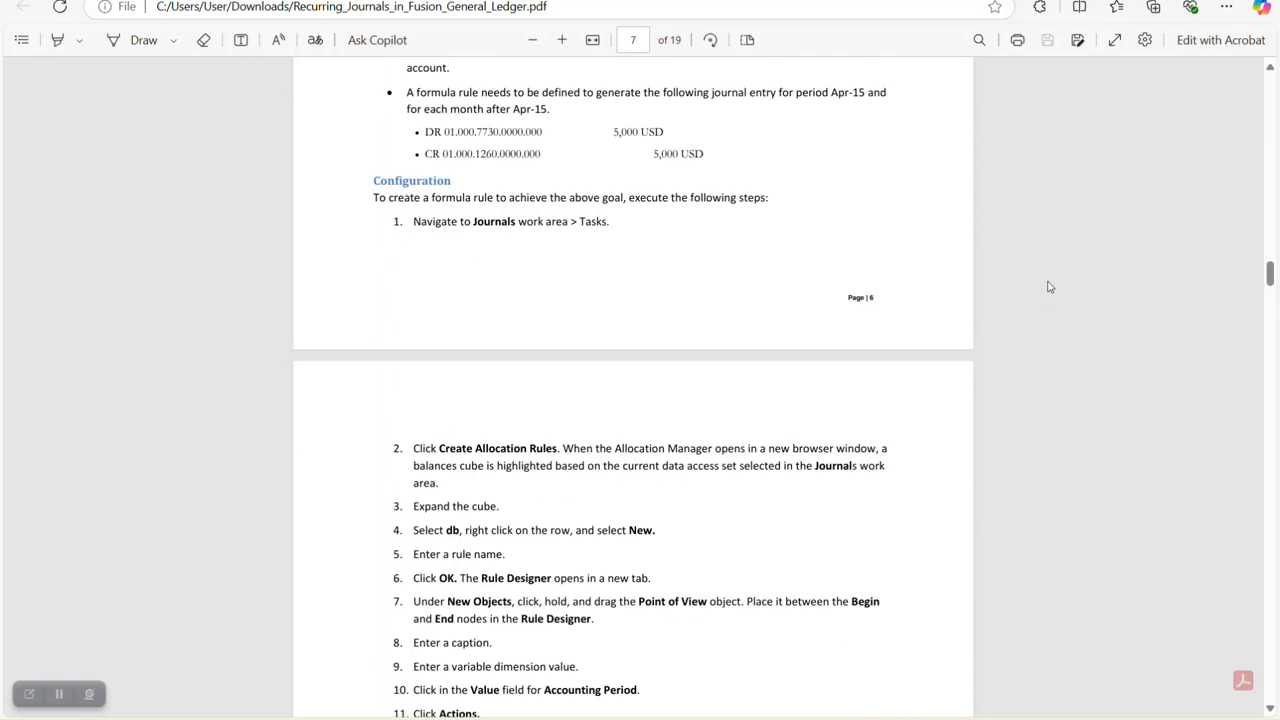
scroll(1048, 287, "up", 4)
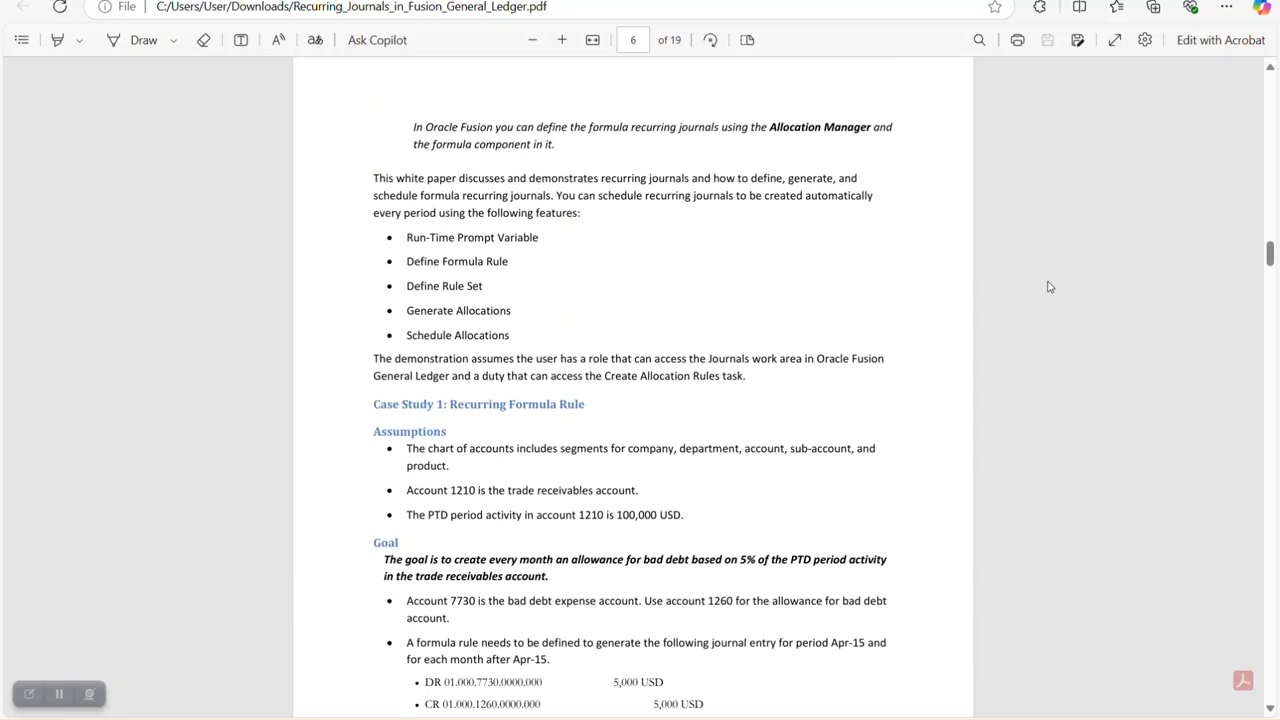